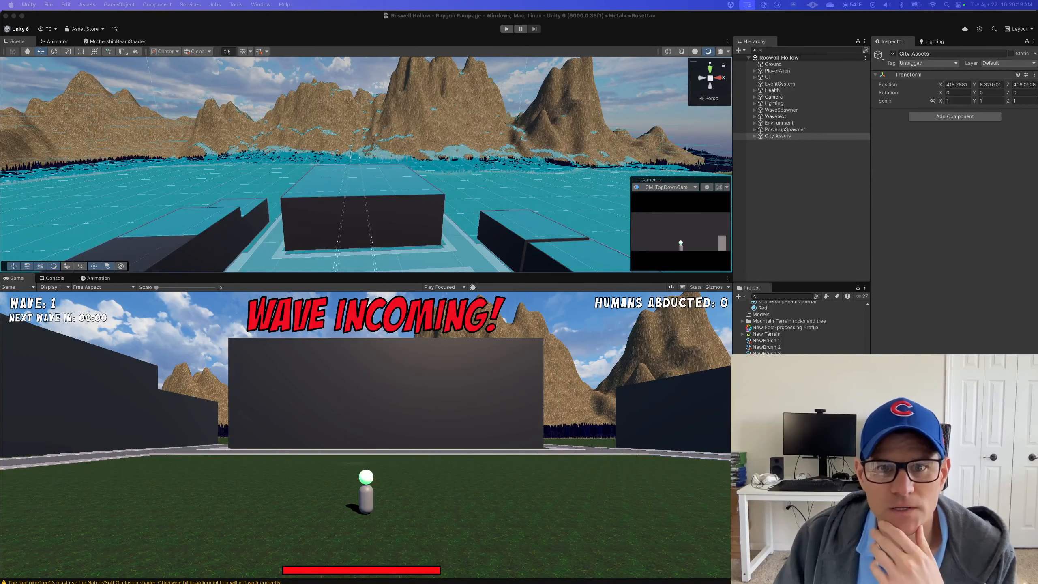
Play-test the game up to wave 2 to check how the power-ups spawn, and stop play mode
{"action": "left_click", "coordinate": [440, 32]}
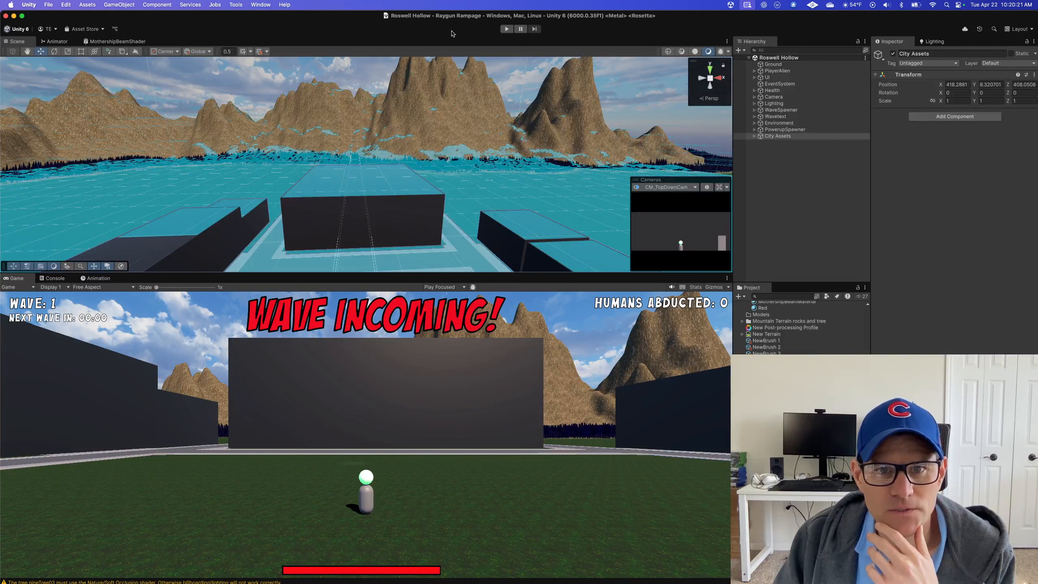
{"action": "left_click", "coordinate": [506, 29]}
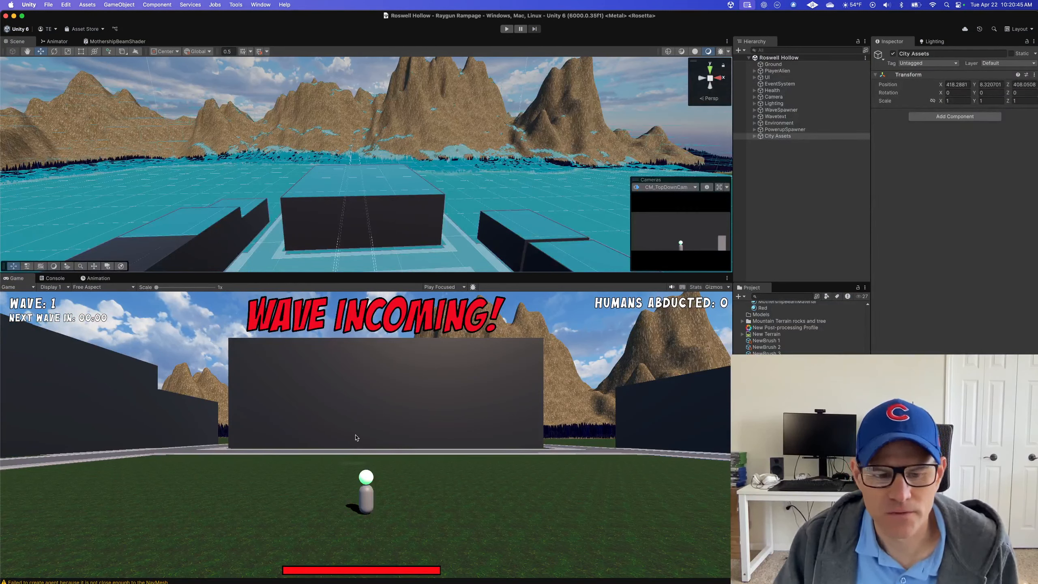
{"action": "left_click", "coordinate": [507, 29]}
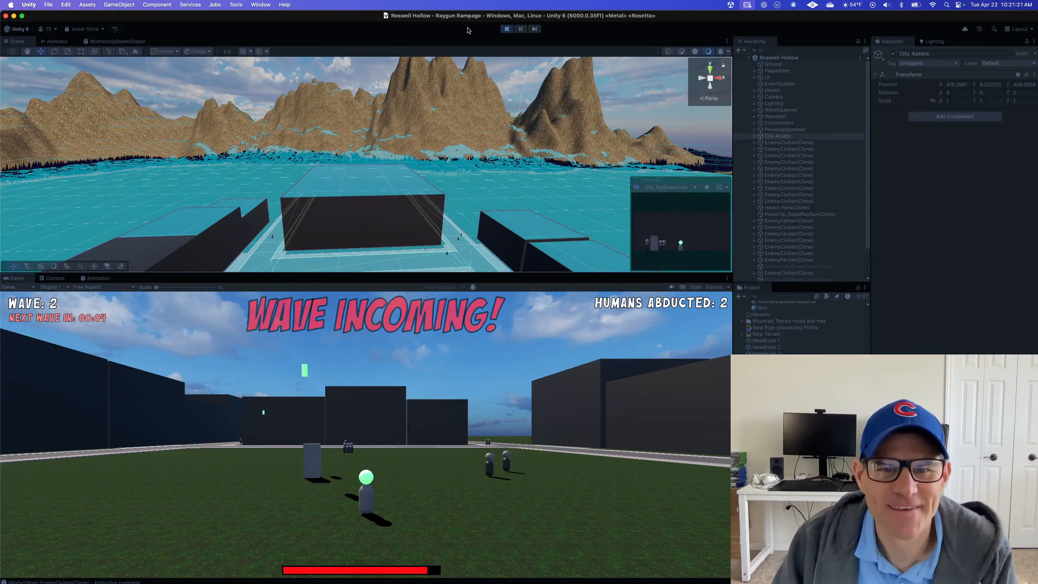
{"action": "left_click", "coordinate": [507, 29]}
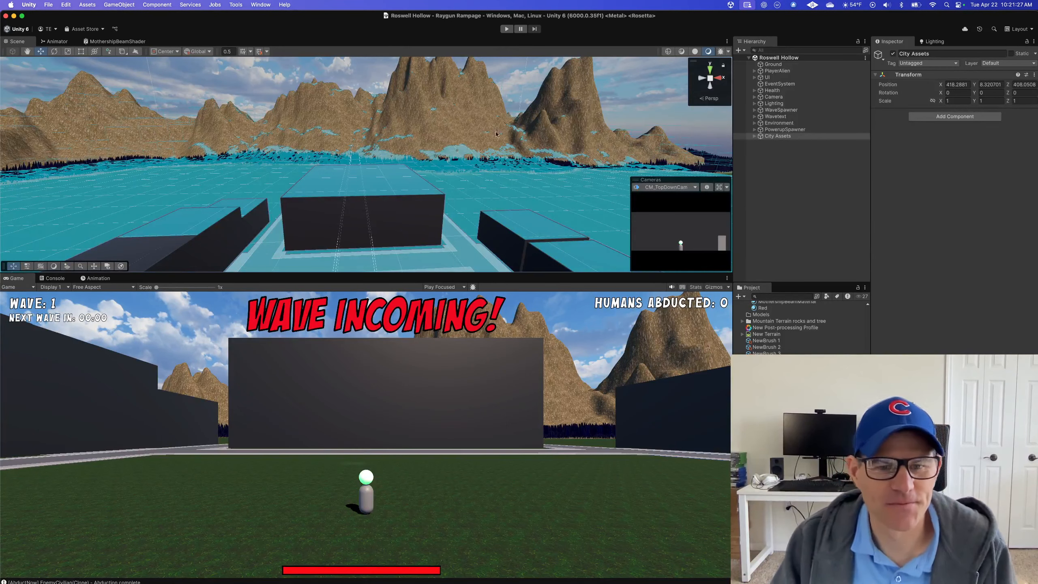
Examine the transforms of SpawnPoint 1 and SpawnPoint 2 under the PowerupSpawner's PowerupSpawnPoints
{"action": "right_click_drag", "start_coordinate": [427, 186], "coordinate": [722, 168]}
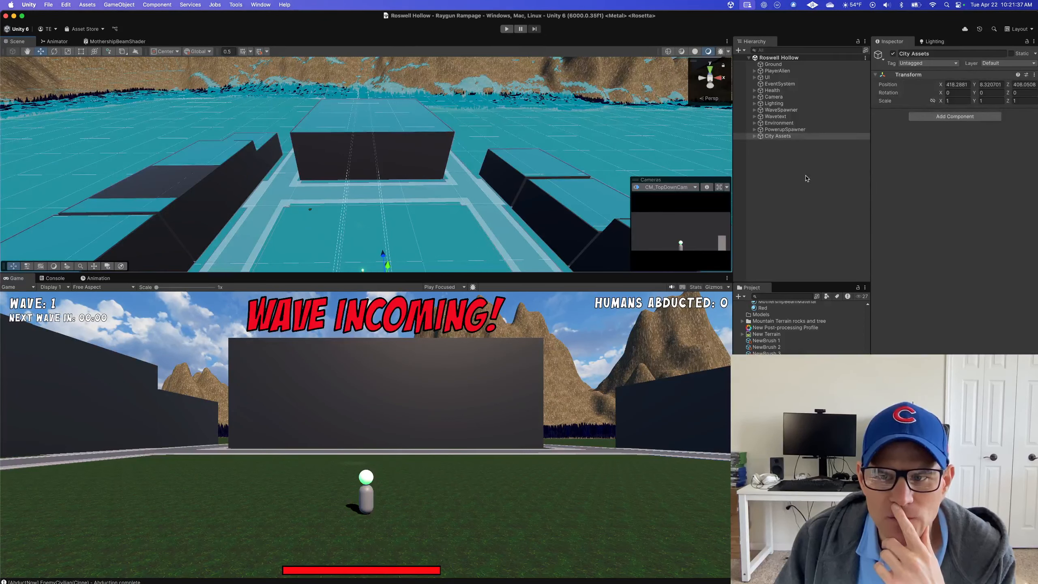
{"action": "left_click", "coordinate": [755, 129]}
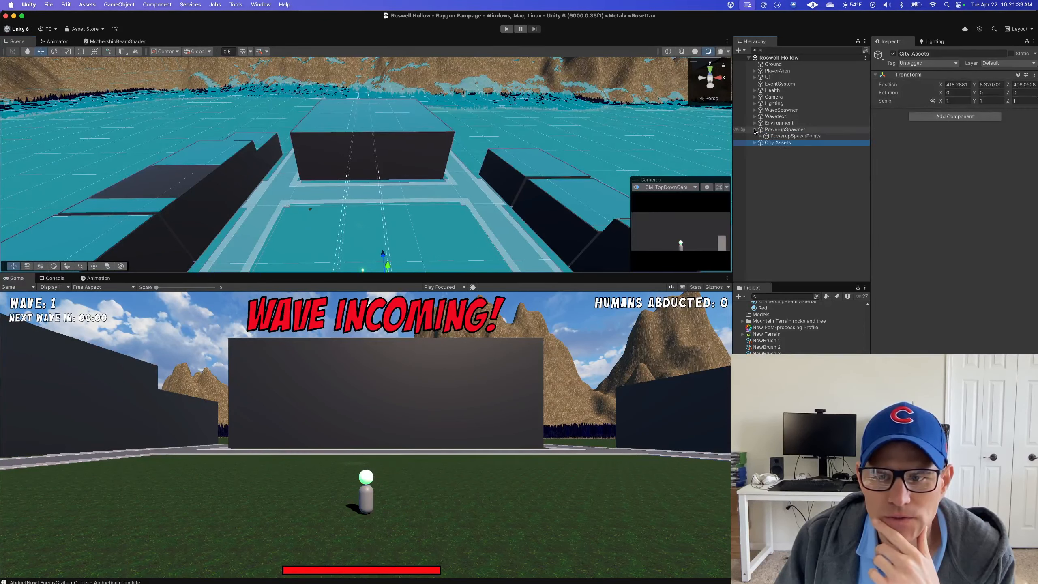
{"action": "left_click", "coordinate": [776, 136]}
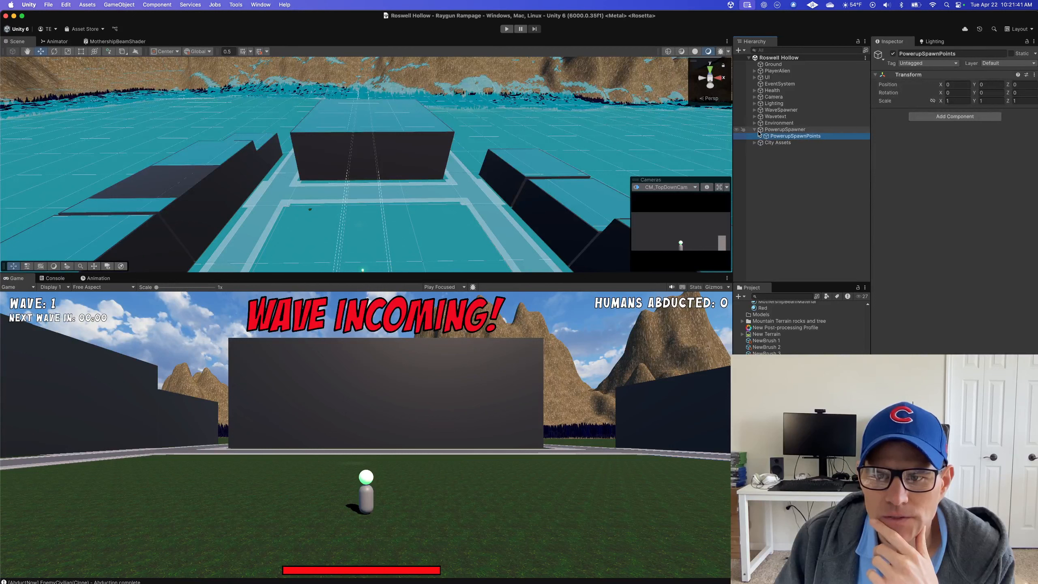
{"action": "left_click", "coordinate": [761, 136]}
{"action": "left_click", "coordinate": [786, 143]}
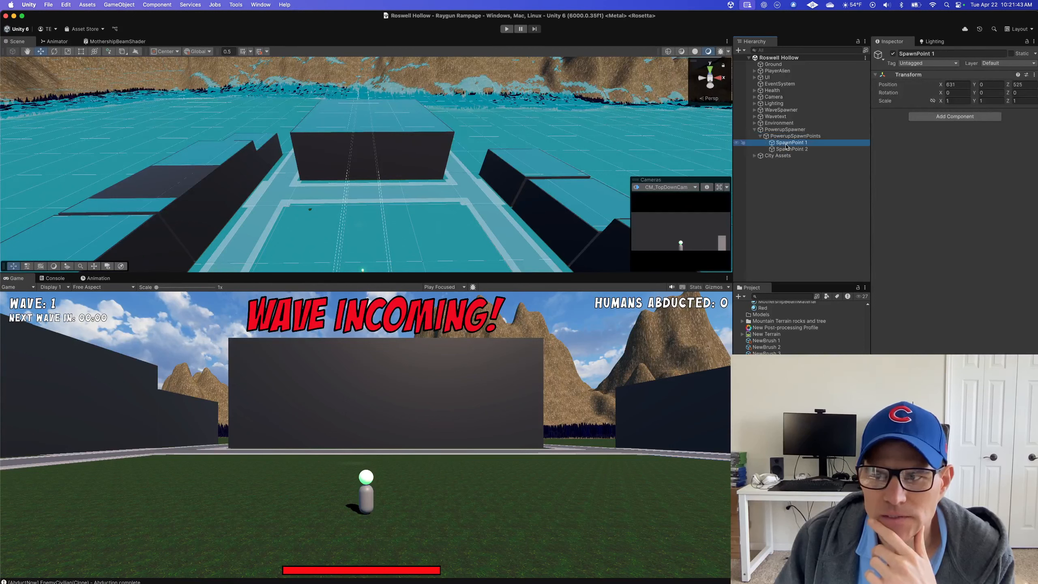
{"action": "left_click", "coordinate": [787, 150]}
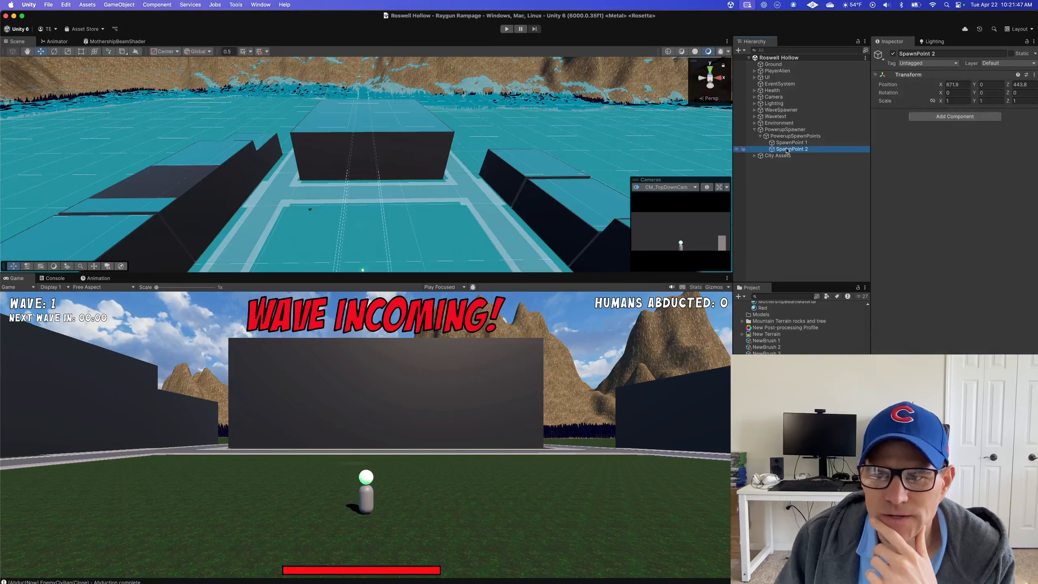
{"action": "left_click", "coordinate": [760, 136]}
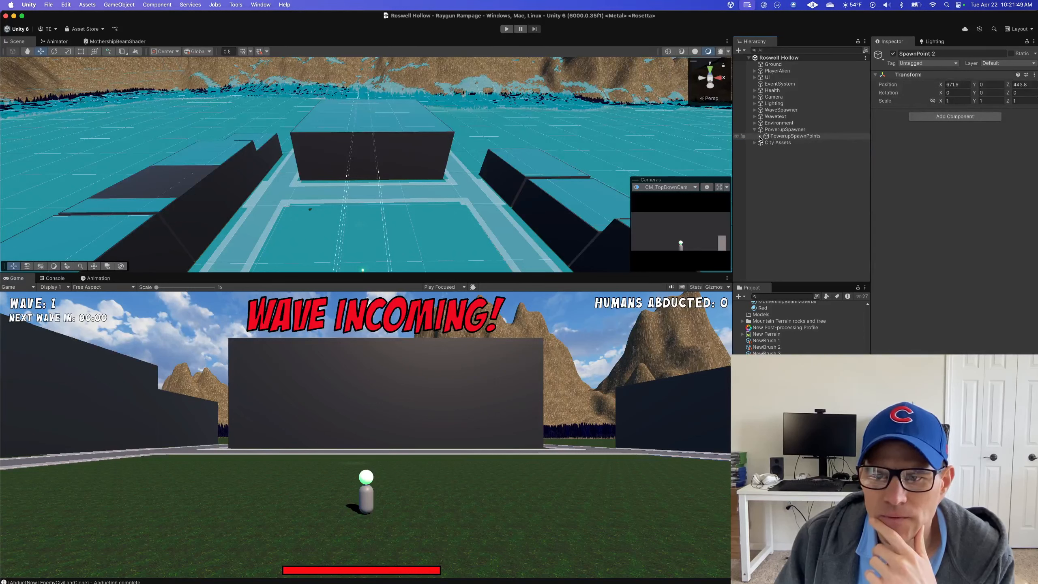
{"action": "left_click", "coordinate": [755, 130]}
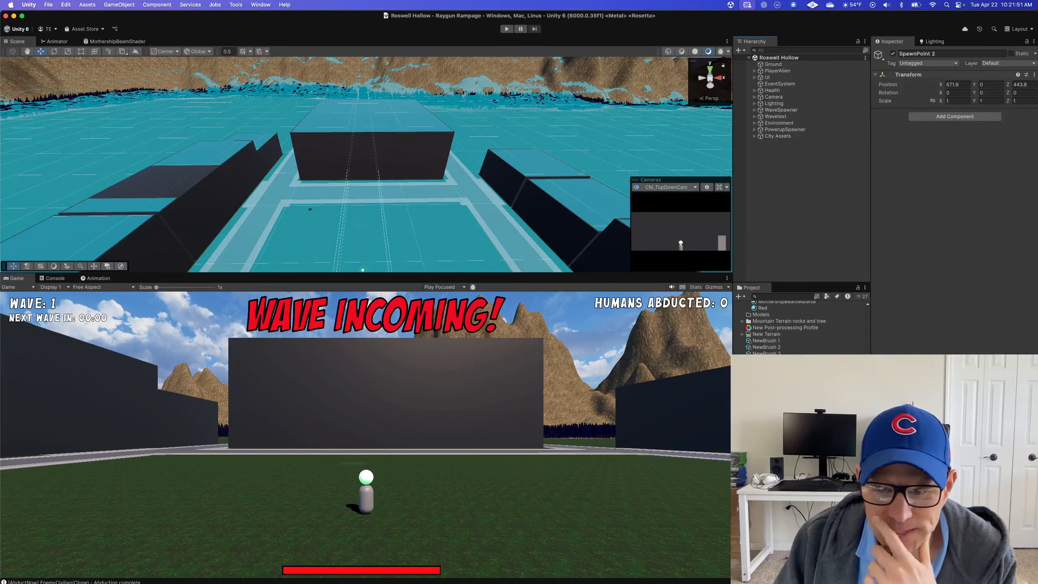
Examine the transform and collider settings of the PowerUp_RapidRayGun prefab and compare them with the Health Pack prefab
{"action": "left_click", "coordinate": [781, 434]}
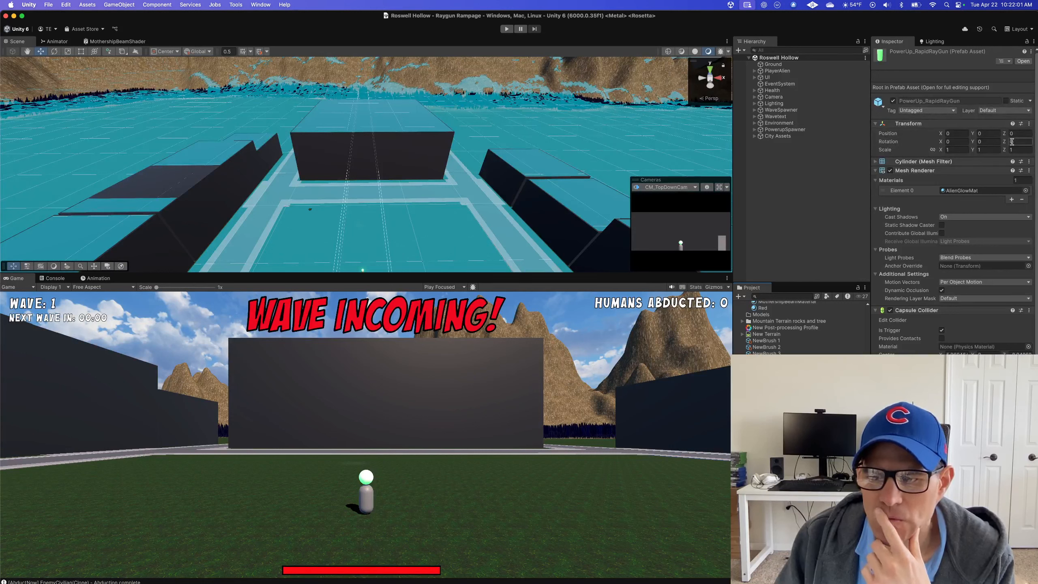
{"action": "scroll", "coordinate": [1001, 187], "scroll_direction": "down", "scroll_amount": 2}
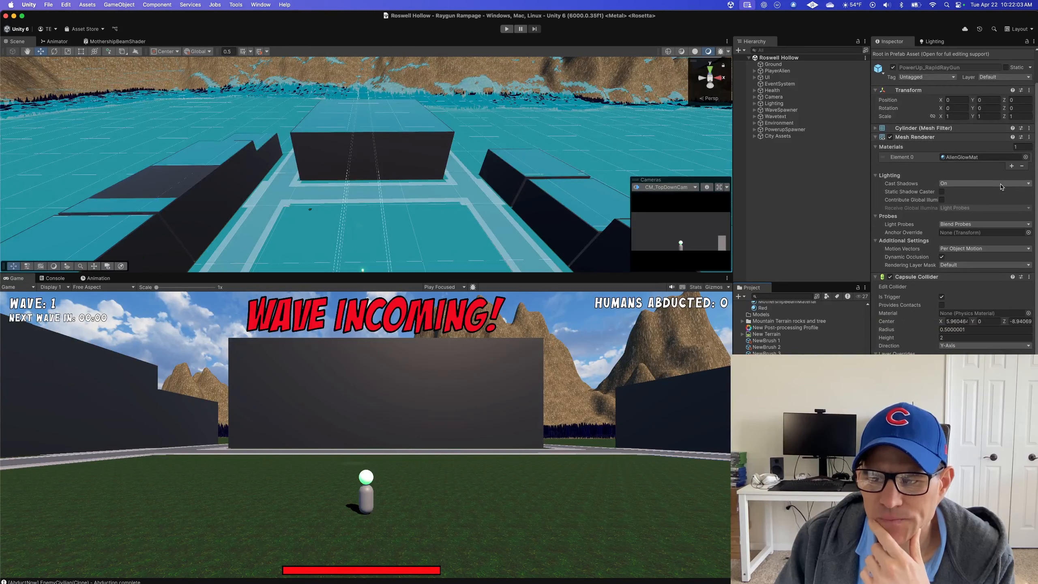
{"action": "scroll", "coordinate": [897, 270], "scroll_direction": "up", "scroll_amount": 1}
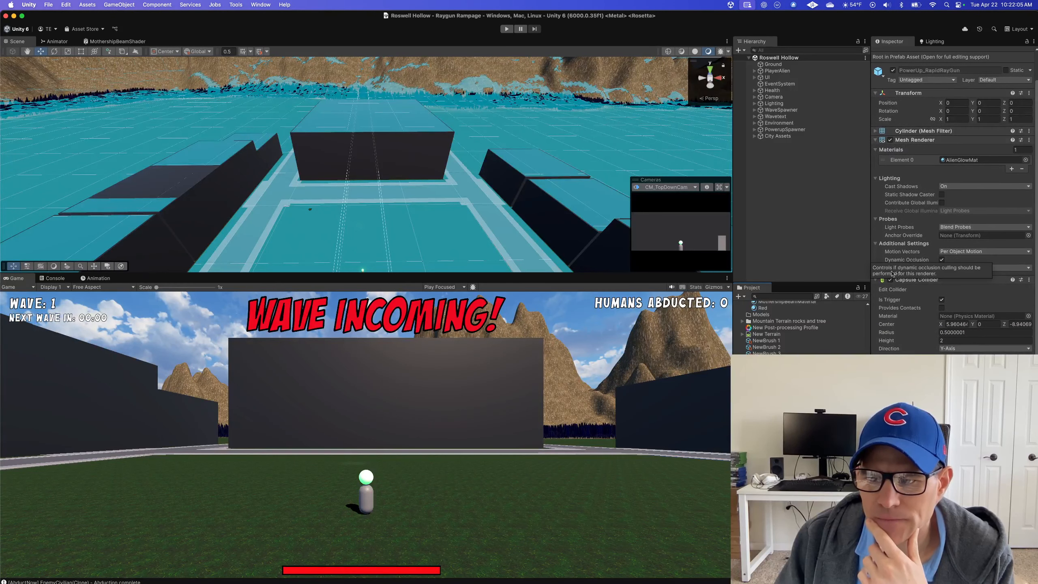
{"action": "left_click", "coordinate": [879, 280]}
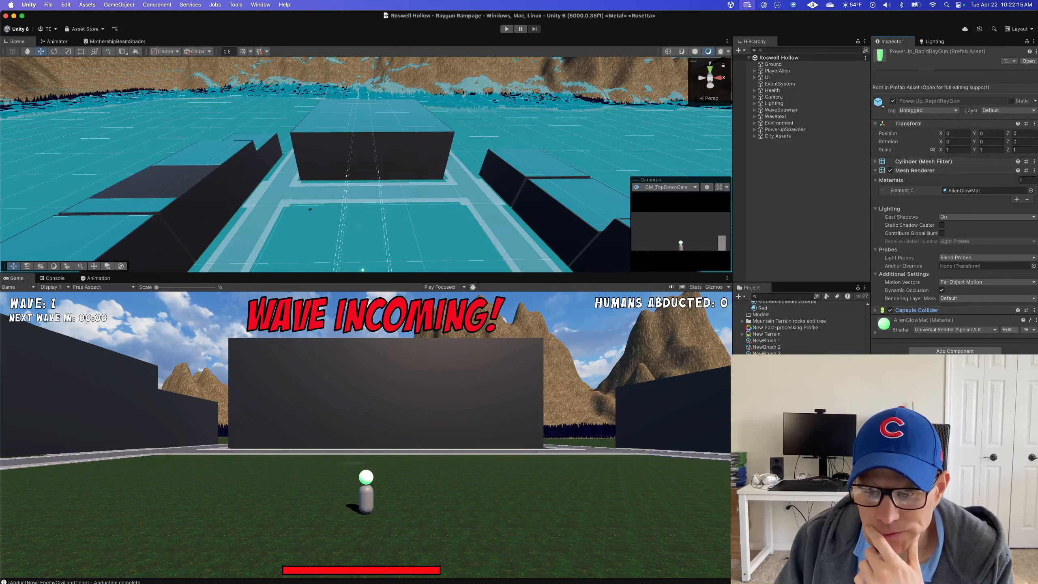
{"action": "left_click", "coordinate": [772, 425]}
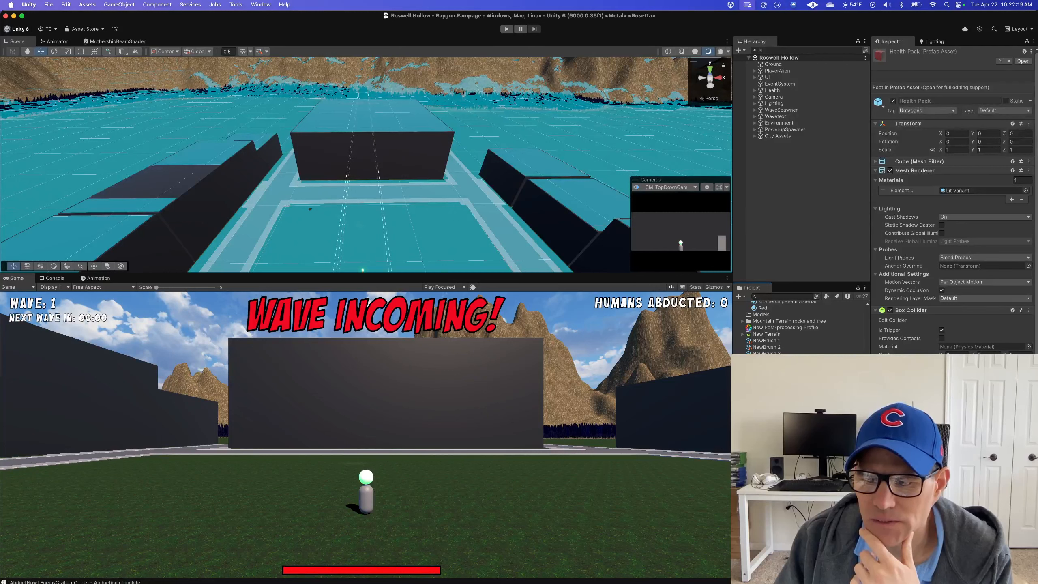
{"action": "scroll", "coordinate": [789, 409], "scroll_direction": "down", "scroll_amount": 1}
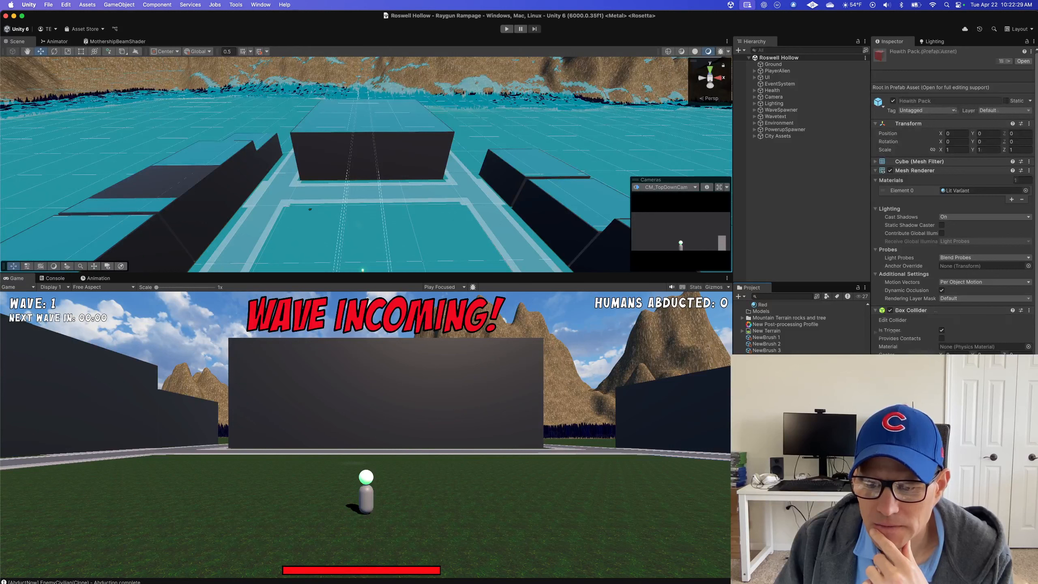
Place the PowerUp_RapidRayGun prefab in the Roswell Hollow scene and reset its transform
{"action": "key", "text": "Down"}
{"action": "left_click_drag", "start_coordinate": [807, 369], "coordinate": [803, 214]}
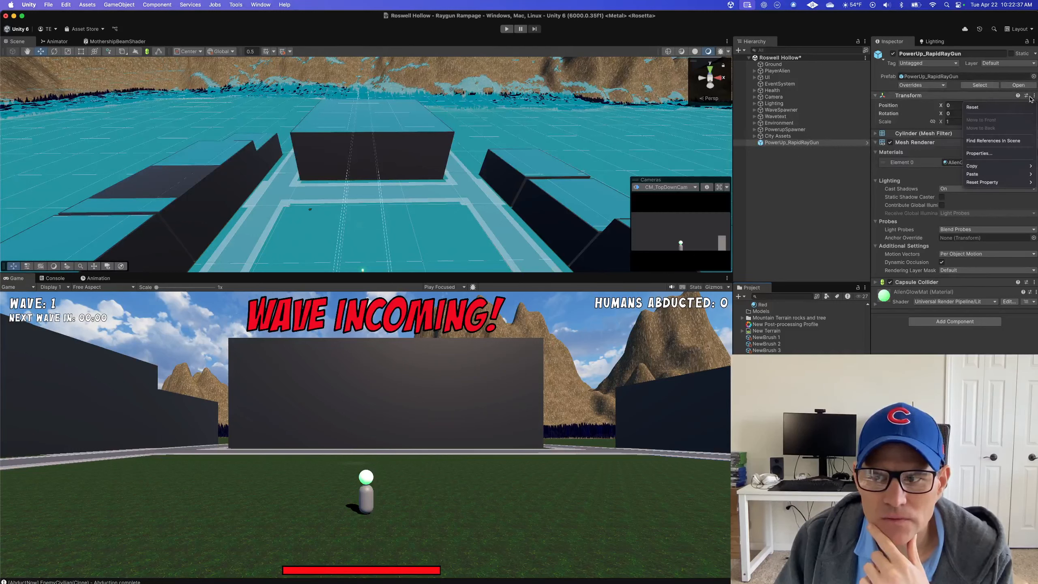
{"action": "left_click", "coordinate": [998, 108]}
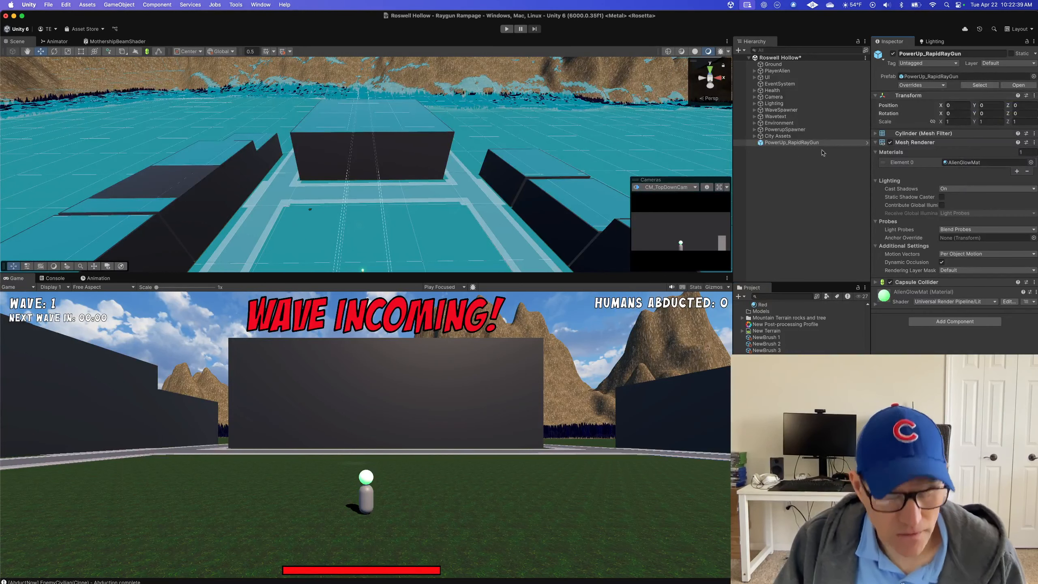
Move the PowerUp_RapidRayGun into the play area at about X 1054, Z 988 and raise it to about Y 1.136
{"action": "key", "text": "f"}
{"action": "scroll", "coordinate": [336, 185], "scroll_direction": "down", "scroll_amount": 10}
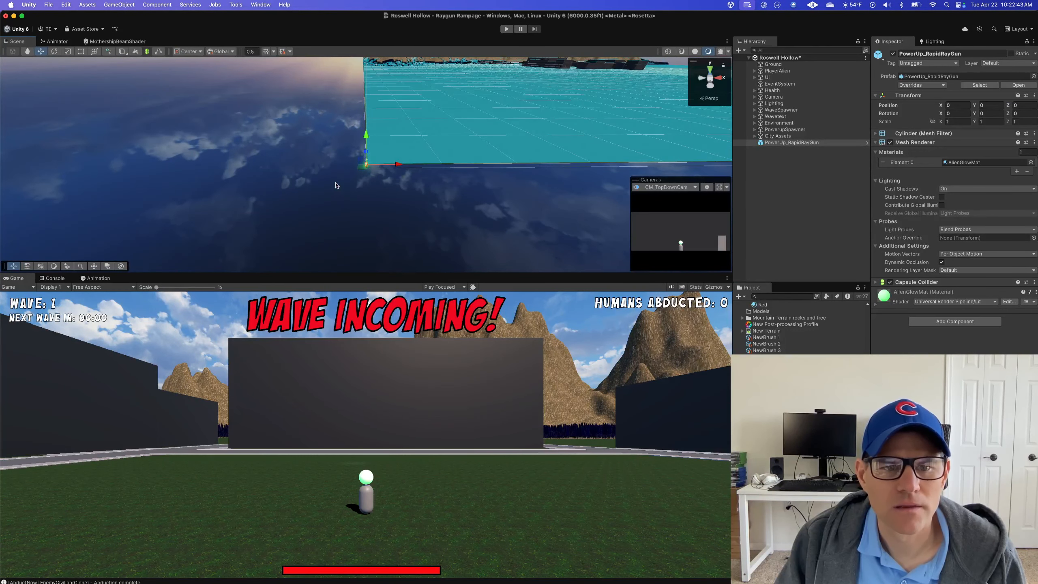
{"action": "left_click_drag", "start_coordinate": [373, 163], "coordinate": [566, 70]}
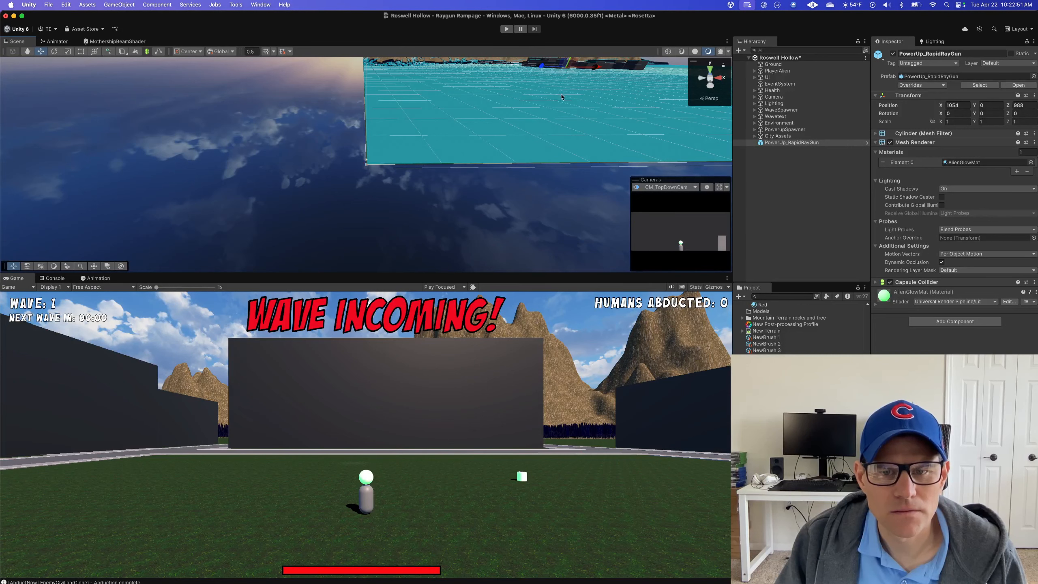
{"action": "key", "text": "f"}
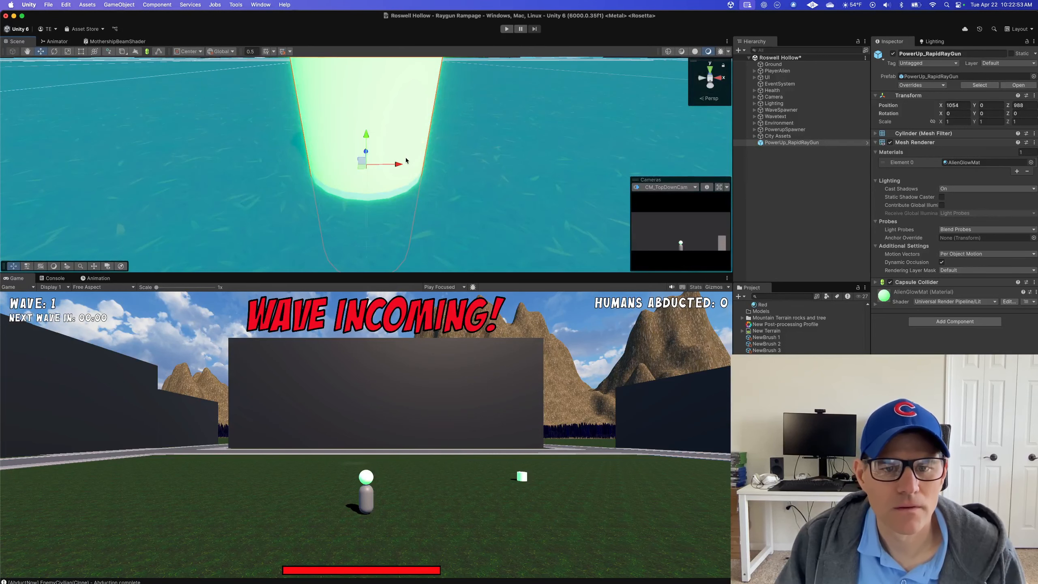
{"action": "right_click_drag", "start_coordinate": [406, 160], "coordinate": [384, 140]}
{"action": "key", "text": "s"}
{"action": "left_click_drag", "start_coordinate": [367, 155], "coordinate": [371, 106]}
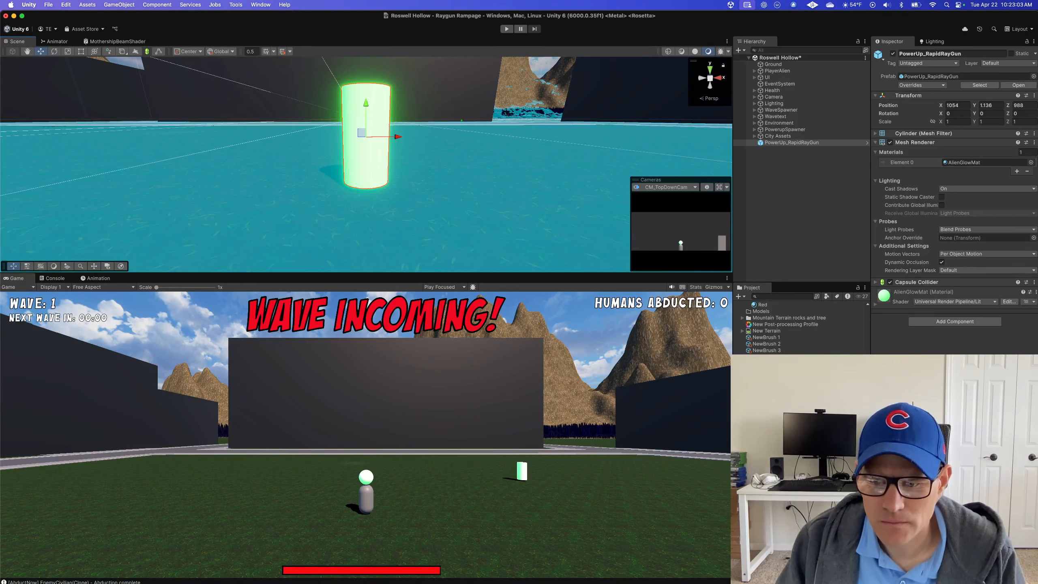
Delete the original PowerUp_RapidRayGun prefab asset from the project's Prefabs folder
{"action": "left_click", "coordinate": [794, 430]}
{"action": "right_click", "coordinate": [794, 429]}
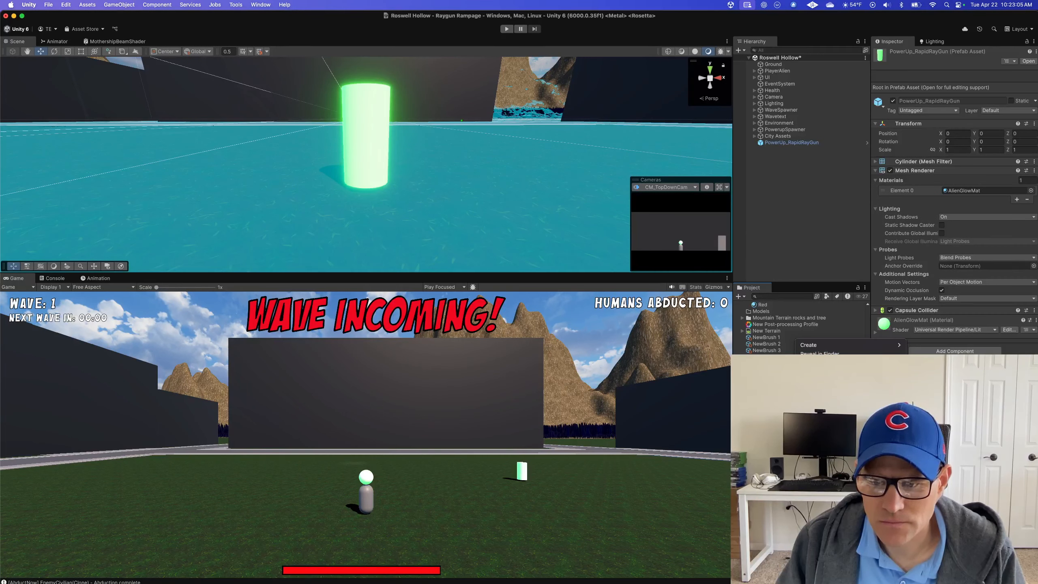
{"action": "left_click", "coordinate": [810, 372]}
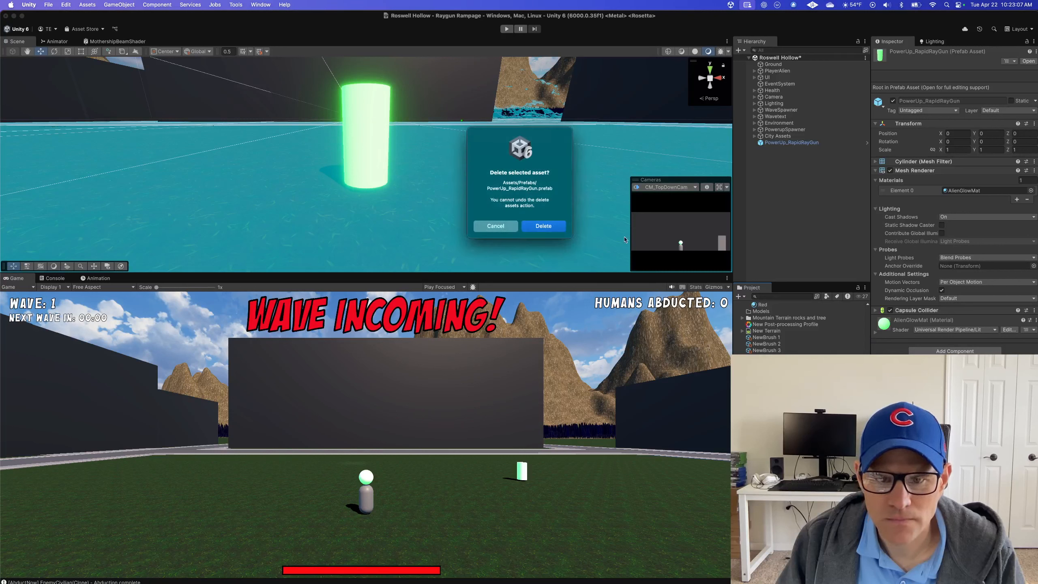
{"action": "left_click", "coordinate": [541, 226]}
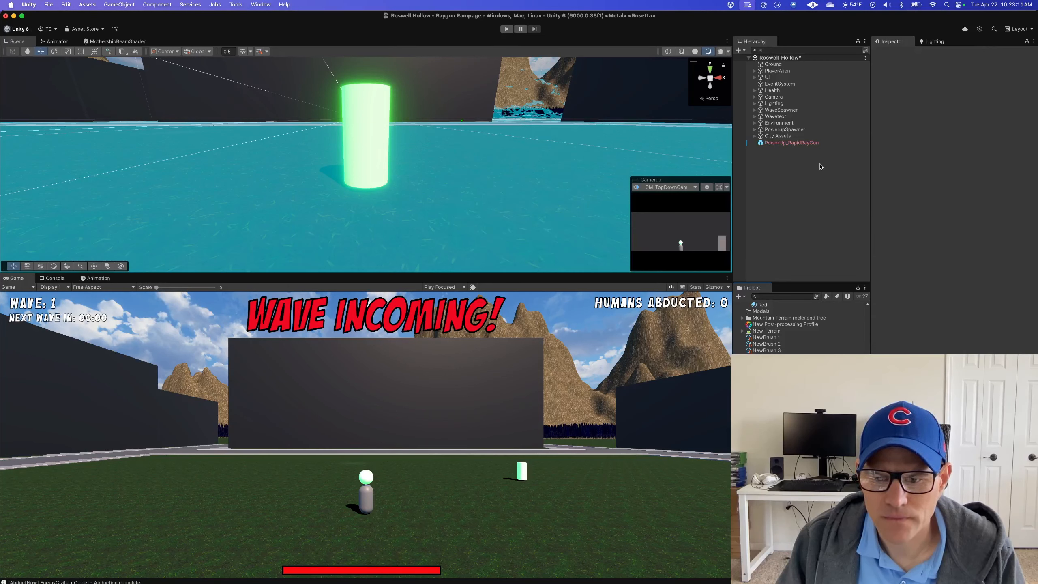
Raise the PowerUp_RapidRayGun cylinder in the scene so it floats above the ground at about Y 2.52
{"action": "left_click", "coordinate": [367, 136]}
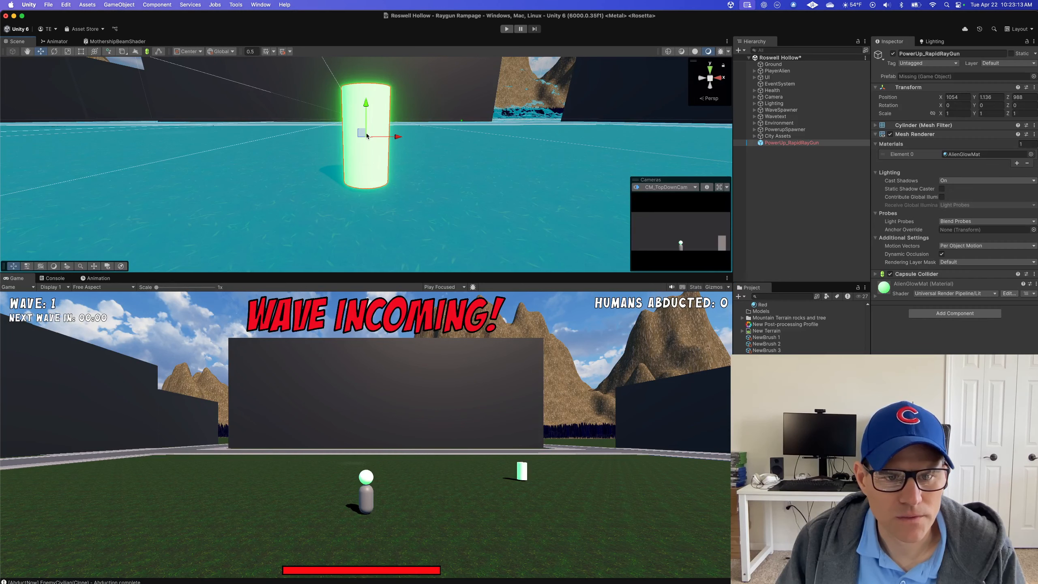
{"action": "left_click_drag", "start_coordinate": [365, 104], "coordinate": [371, 82]}
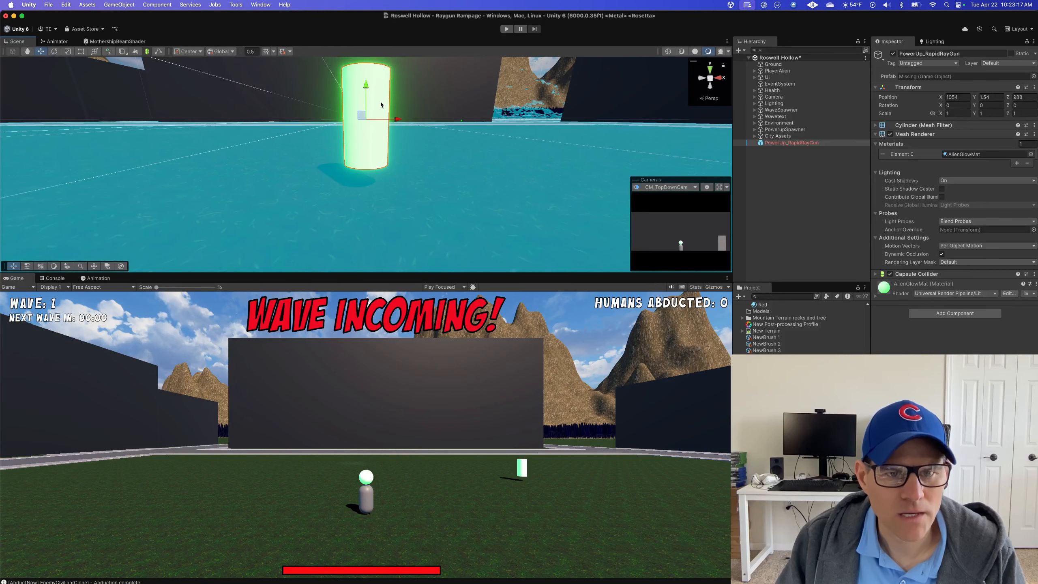
{"action": "scroll", "coordinate": [380, 105], "scroll_direction": "down", "scroll_amount": 5}
{"action": "scroll", "coordinate": [380, 105], "scroll_direction": "down", "scroll_amount": 2}
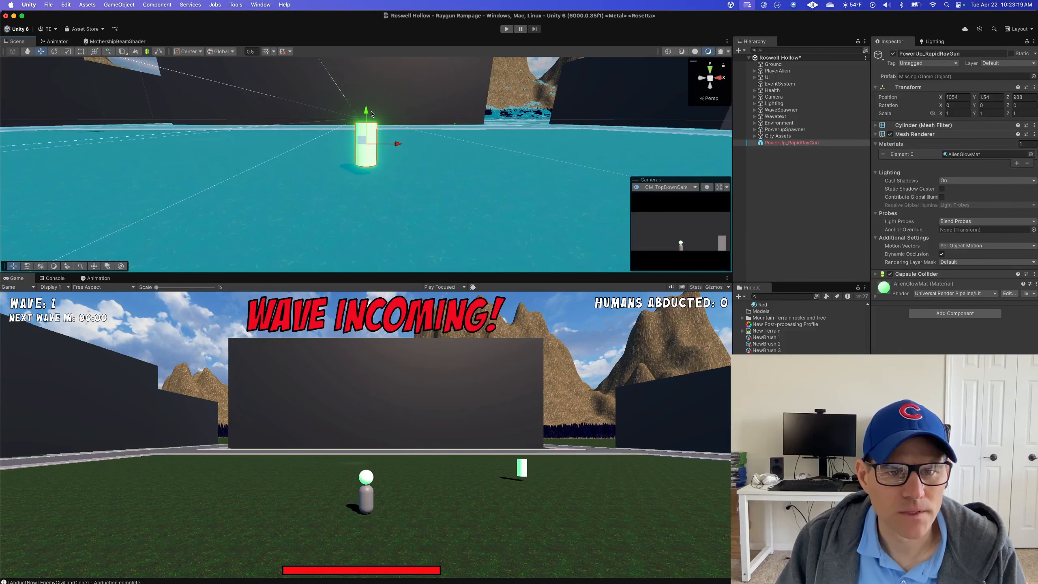
{"action": "left_click_drag", "start_coordinate": [368, 114], "coordinate": [373, 92]}
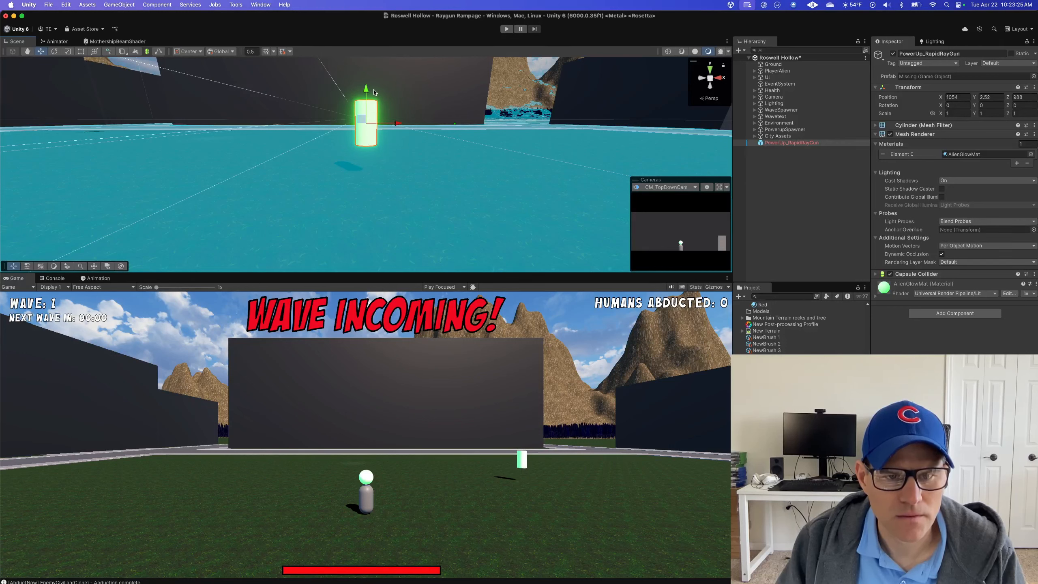
Create a new prefab asset from the raised PowerUp_RapidRayGun and delete its instance from the scene
{"action": "left_click_drag", "start_coordinate": [780, 144], "coordinate": [772, 338]}
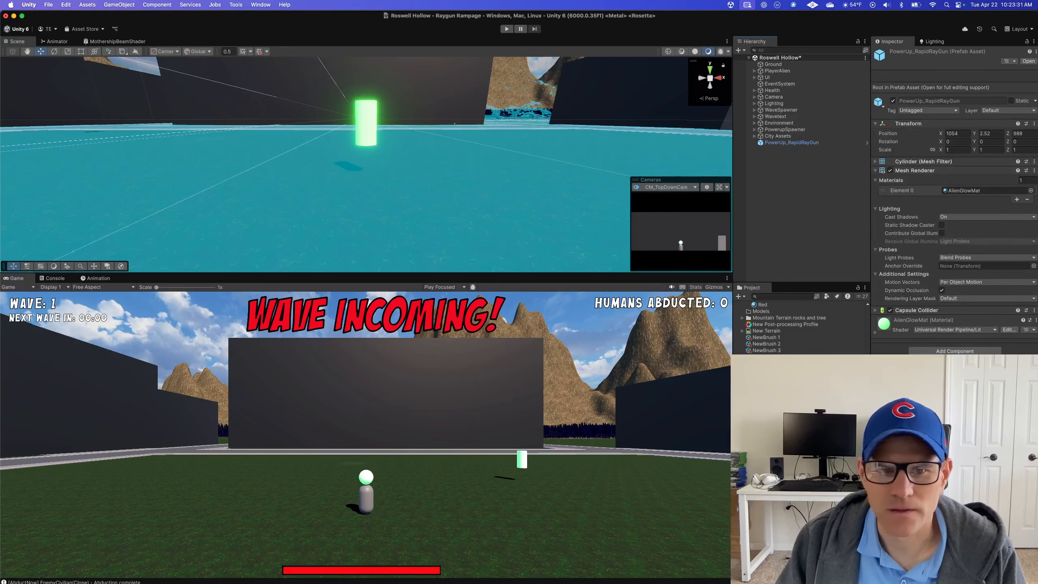
{"action": "right_click", "coordinate": [803, 145]}
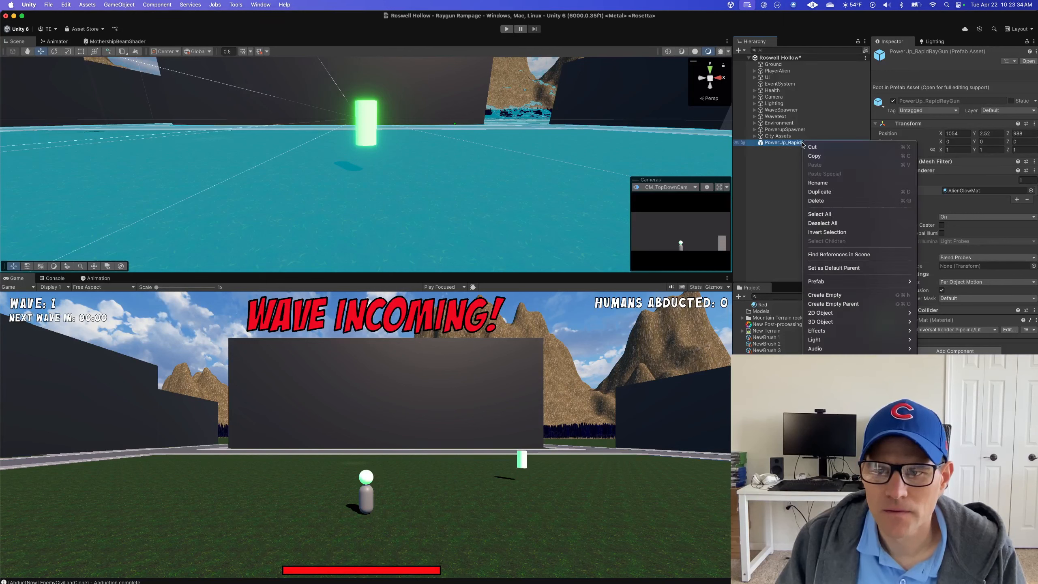
{"action": "left_click", "coordinate": [815, 201]}
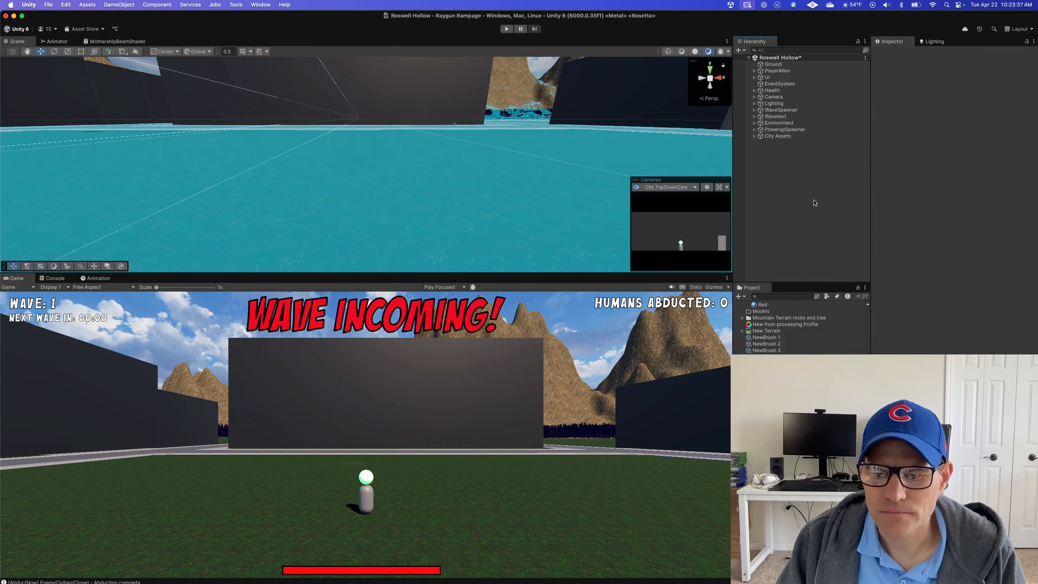
Inspect the PowerUp_TractorBeam prefab and save the scene
{"action": "left_click", "coordinate": [779, 397]}
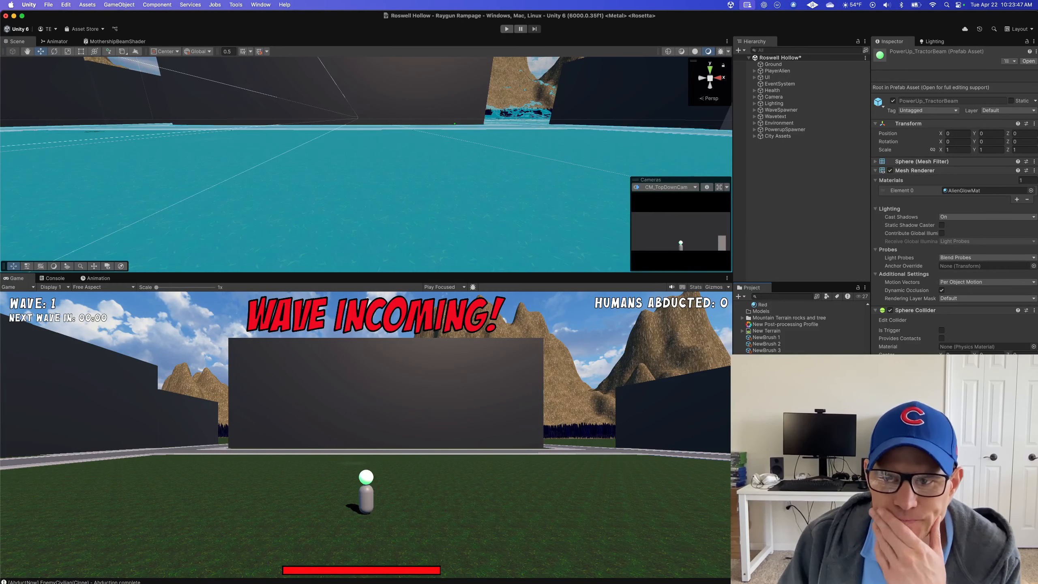
{"action": "key", "text": "super+s"}
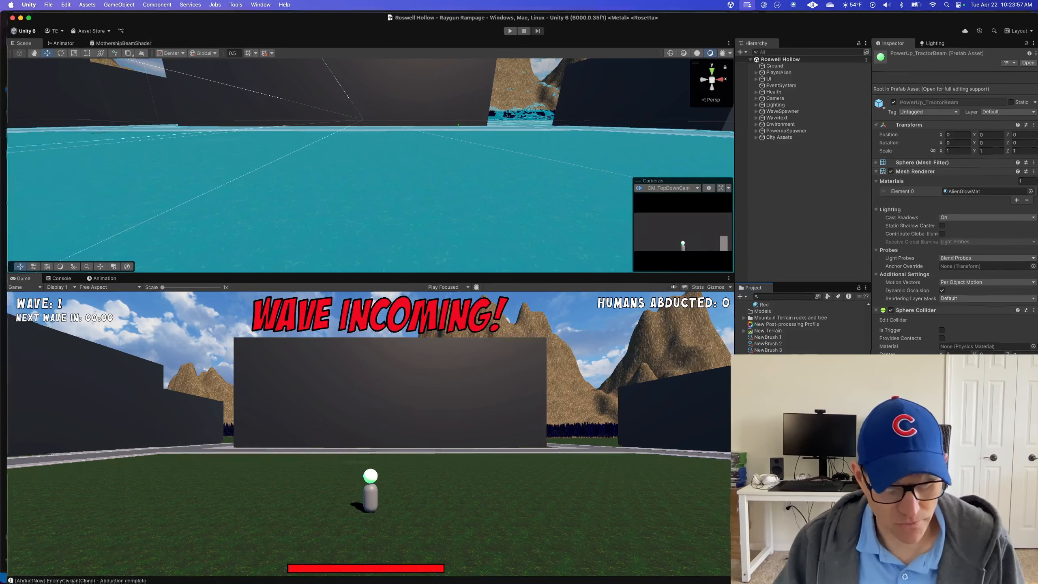
Switch to Visual Studio Code and review the PowerUp, PlayerPowerUp, AlienWeapon, HealthPackSpawner, PowerUpSpawner and PlayerMovement scripts
{"action": "key", "text": "ctrl+Up"}
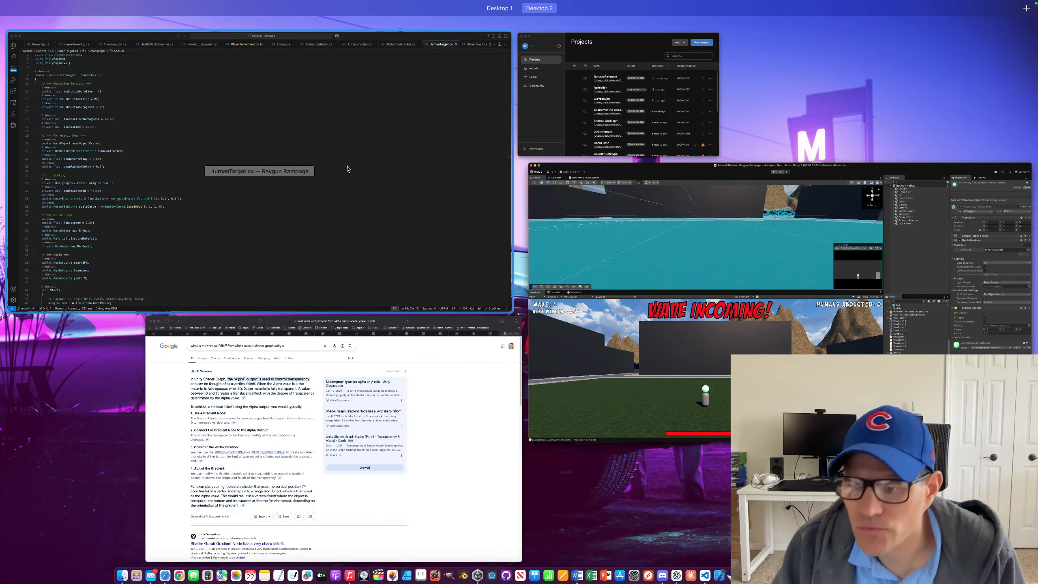
{"action": "left_click", "coordinate": [348, 169]}
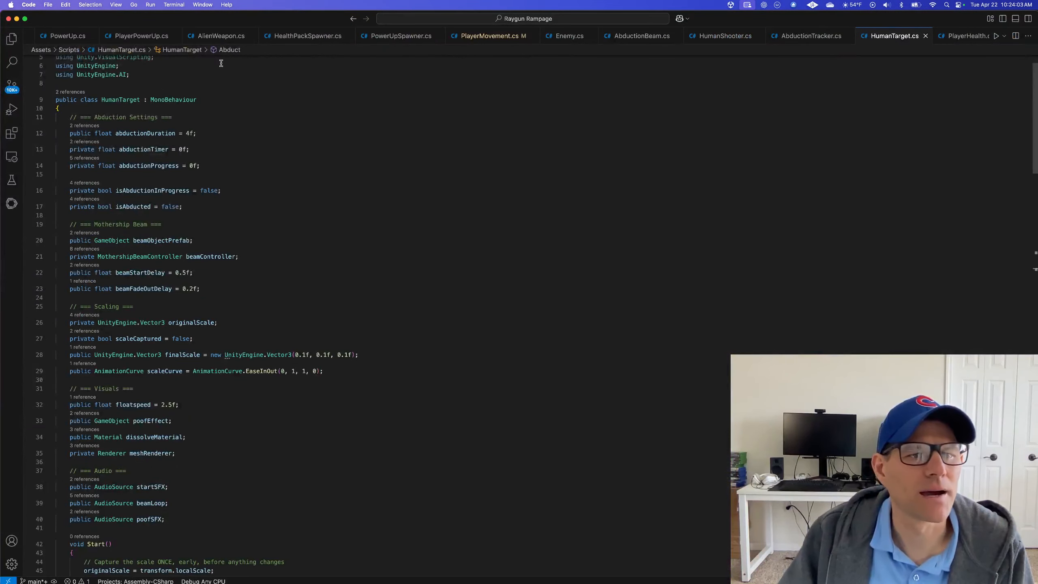
{"action": "left_click", "coordinate": [65, 35]}
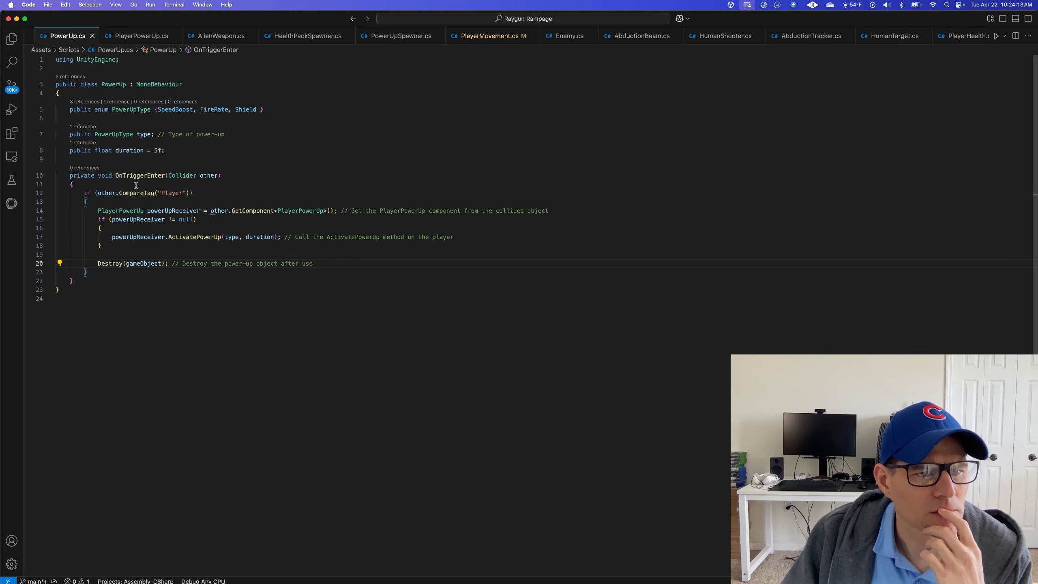
{"action": "left_click", "coordinate": [134, 38]}
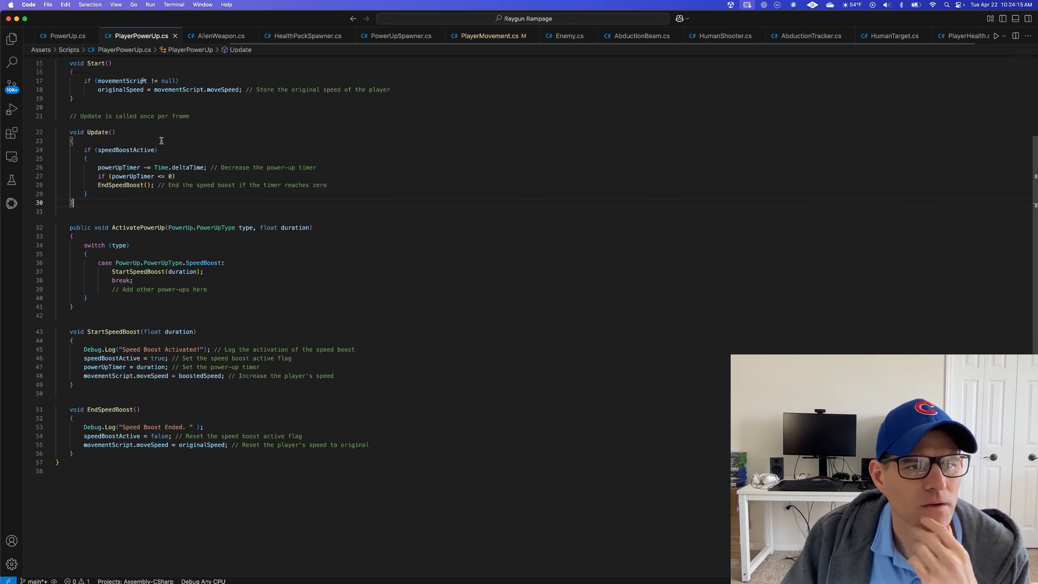
{"action": "scroll", "coordinate": [172, 174], "scroll_direction": "up", "scroll_amount": 5}
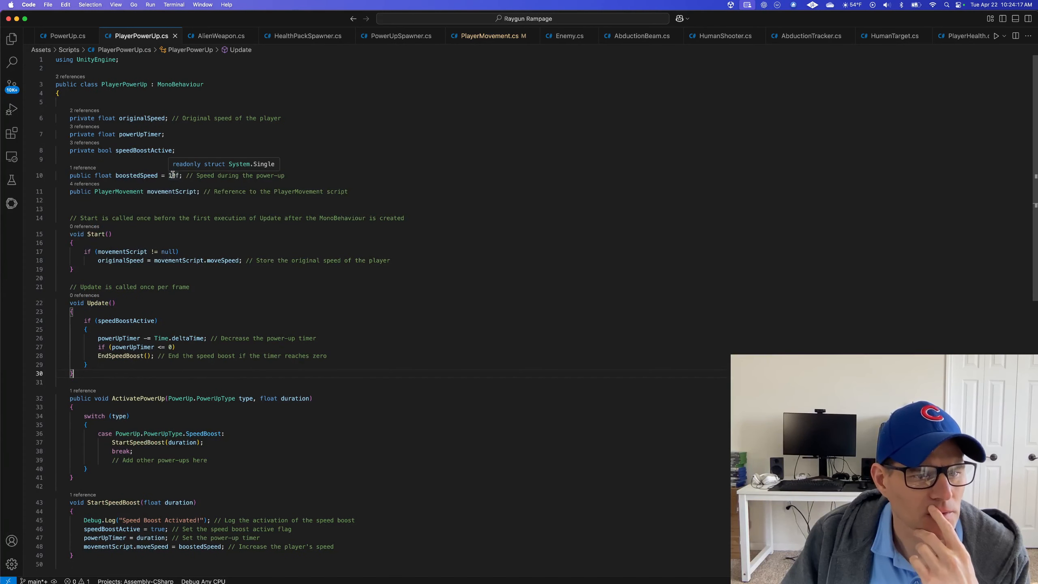
{"action": "left_click", "coordinate": [221, 36]}
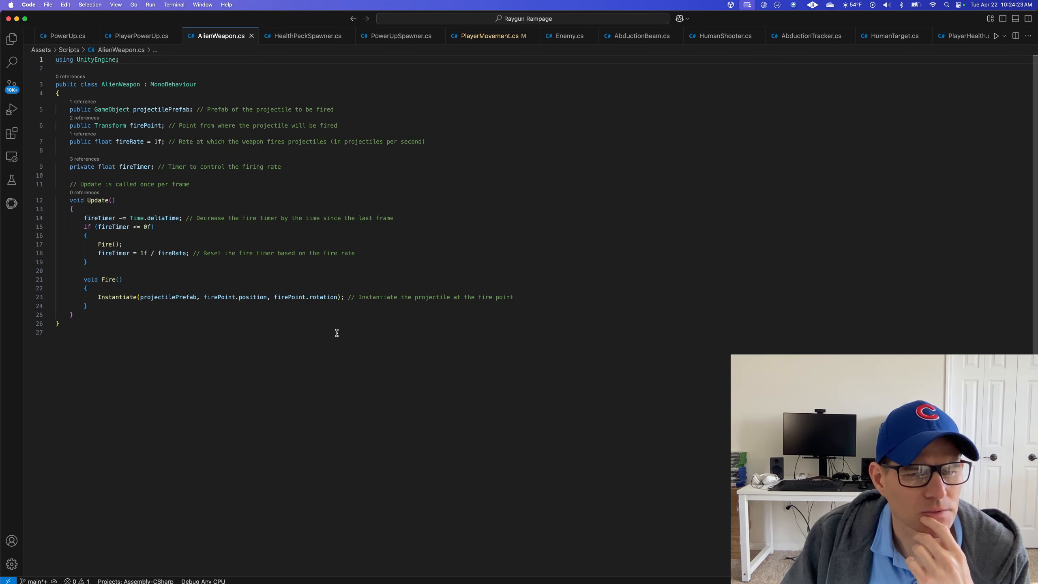
{"action": "left_click", "coordinate": [302, 36]}
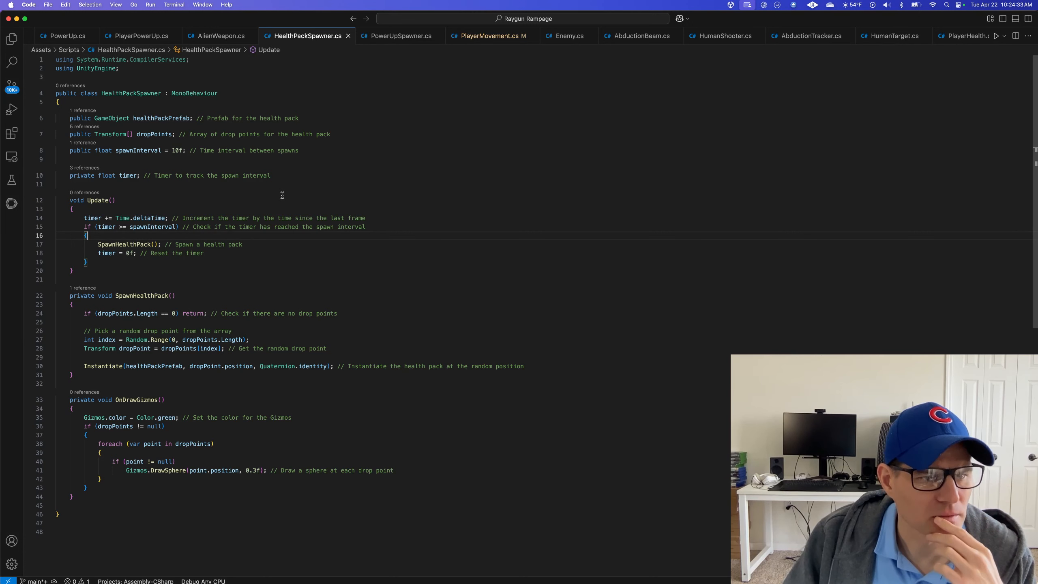
{"action": "left_click", "coordinate": [395, 41]}
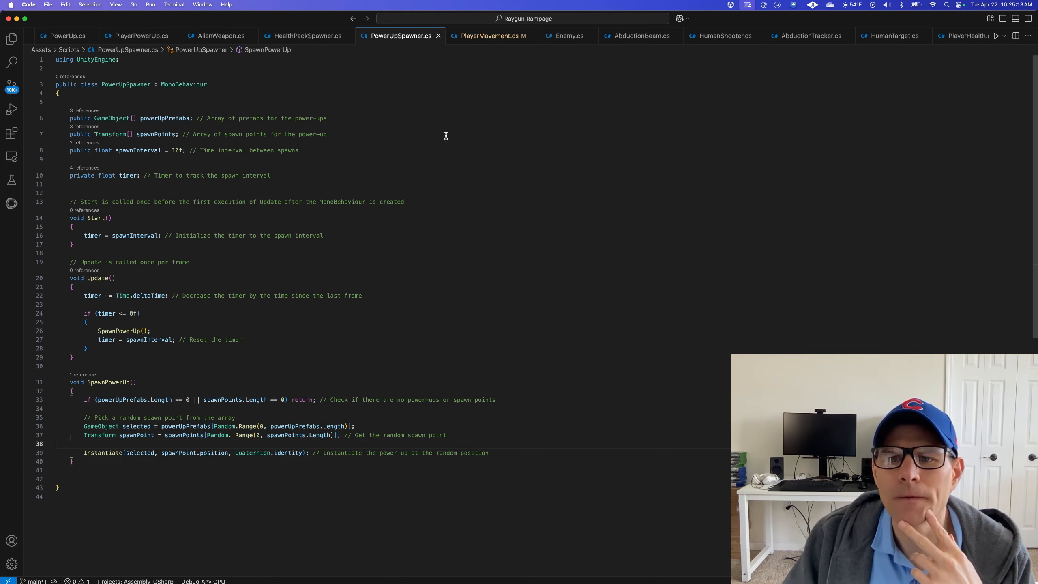
{"action": "left_click", "coordinate": [479, 41]}
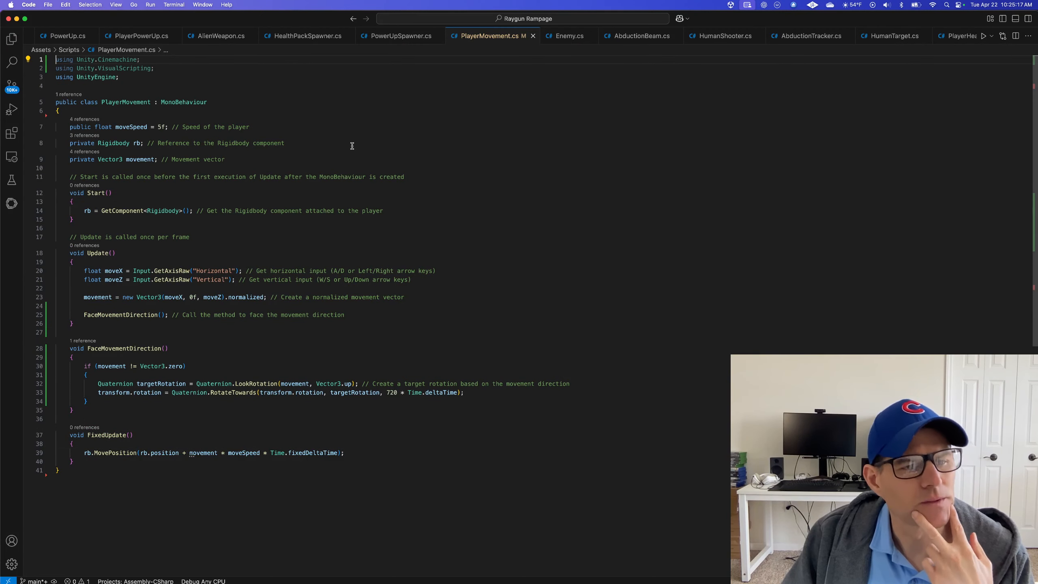
Switch back to Unity and examine the node layout of the MothershipBeamShader graph
{"action": "key", "text": "ctrl+Up"}
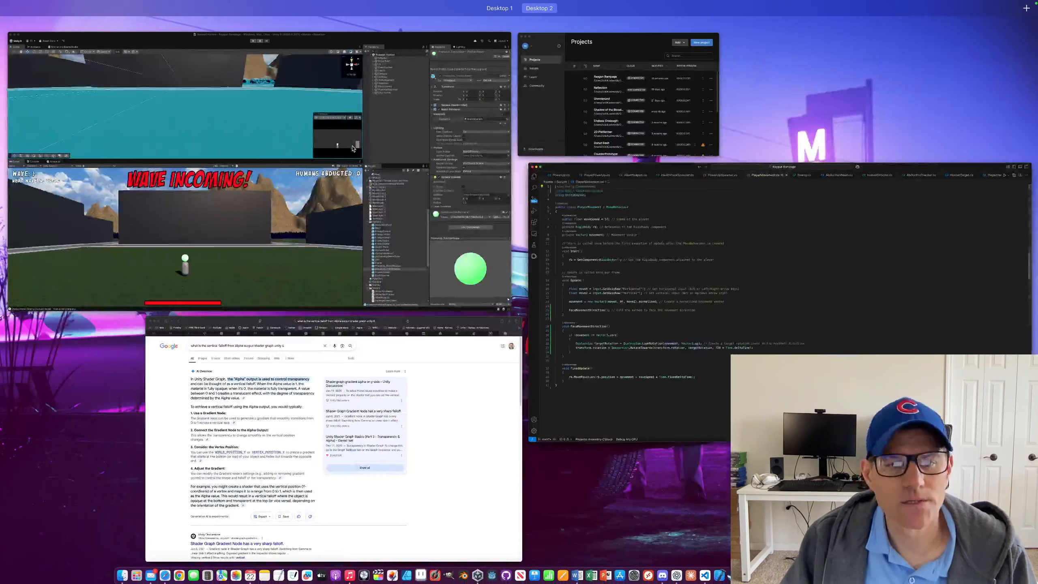
{"action": "left_click", "coordinate": [321, 172]}
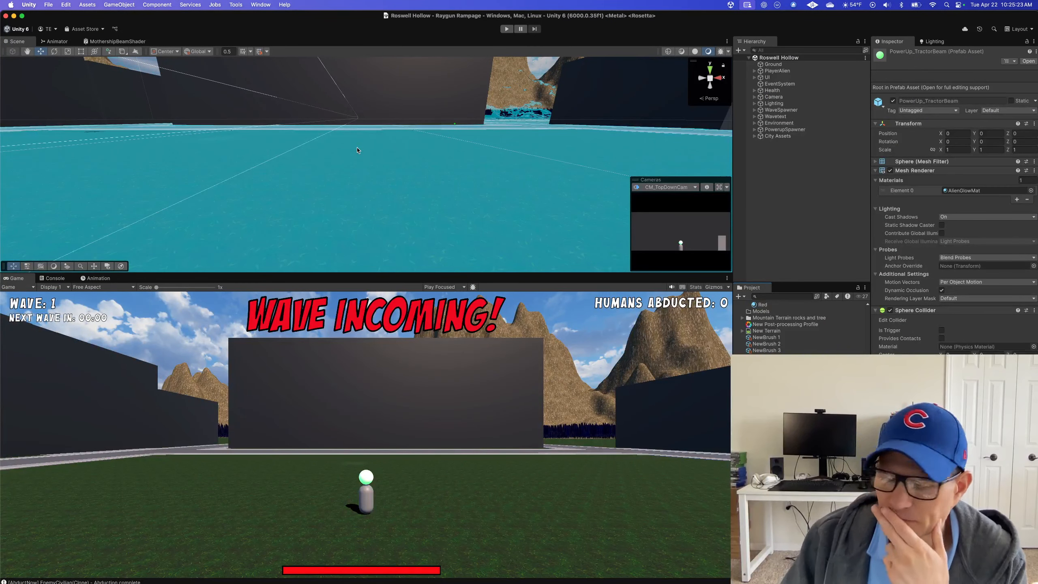
{"action": "left_click", "coordinate": [116, 42]}
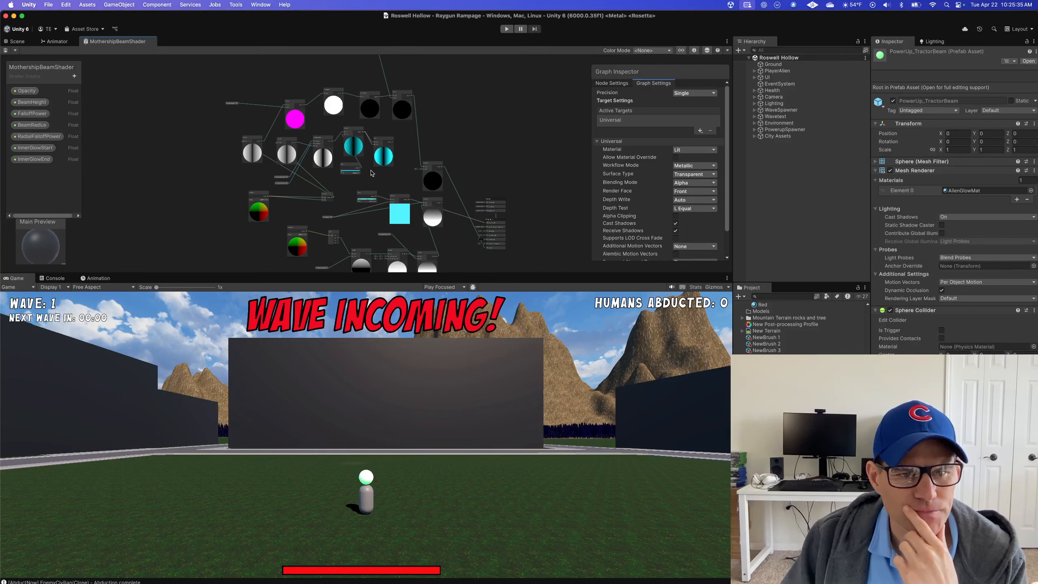
{"action": "scroll", "coordinate": [371, 173], "scroll_direction": "up", "scroll_amount": 5}
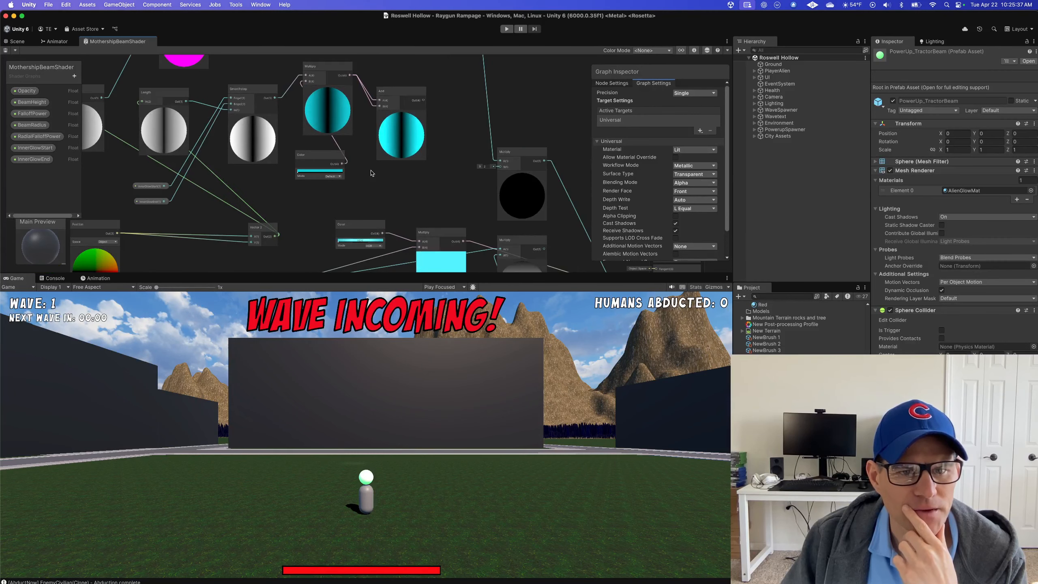
{"action": "scroll", "coordinate": [372, 169], "scroll_direction": "down", "scroll_amount": 5}
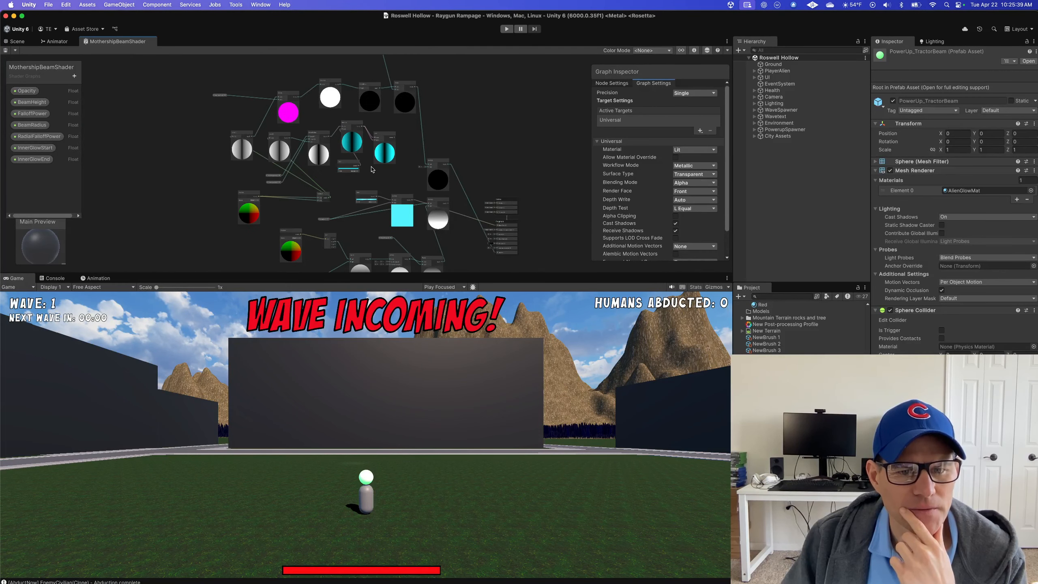
{"action": "scroll", "coordinate": [379, 206], "scroll_direction": "up", "scroll_amount": 4}
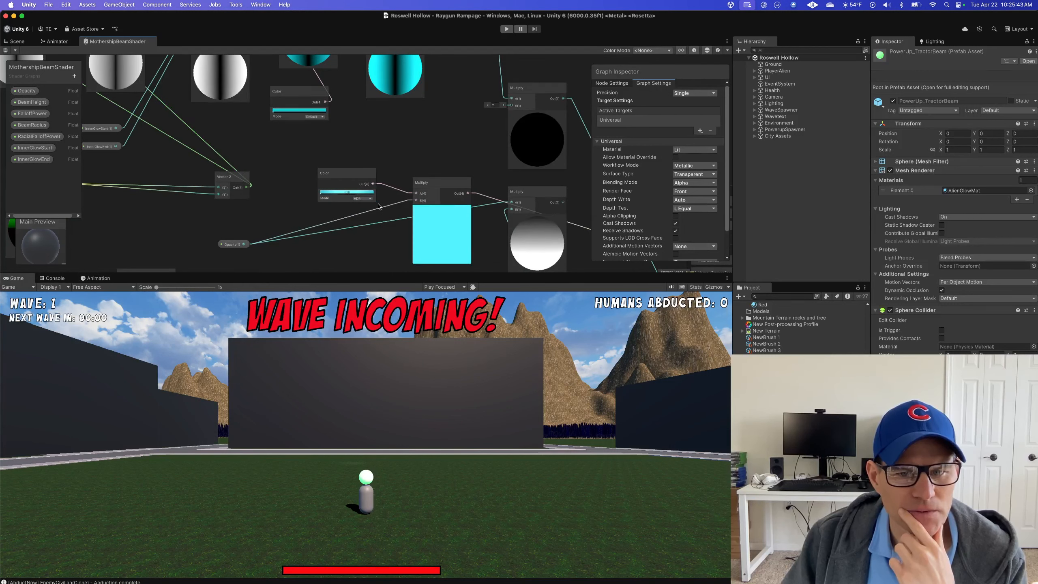
{"action": "scroll", "coordinate": [378, 206], "scroll_direction": "down", "scroll_amount": 5}
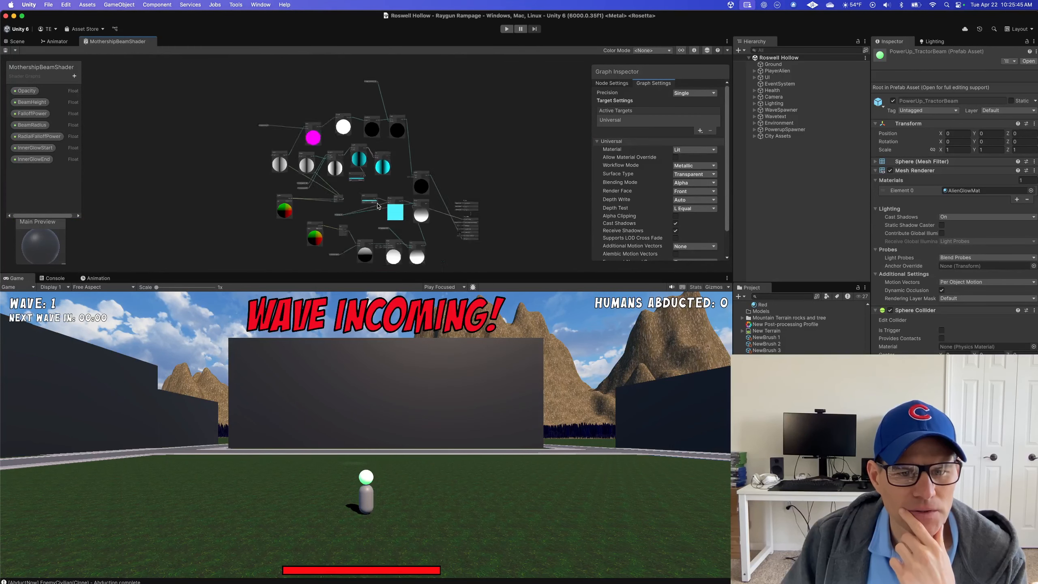
{"action": "scroll", "coordinate": [379, 206], "scroll_direction": "down", "scroll_amount": 2}
{"action": "scroll", "coordinate": [378, 207], "scroll_direction": "up", "scroll_amount": 4}
{"action": "scroll", "coordinate": [379, 207], "scroll_direction": "down", "scroll_amount": 2}
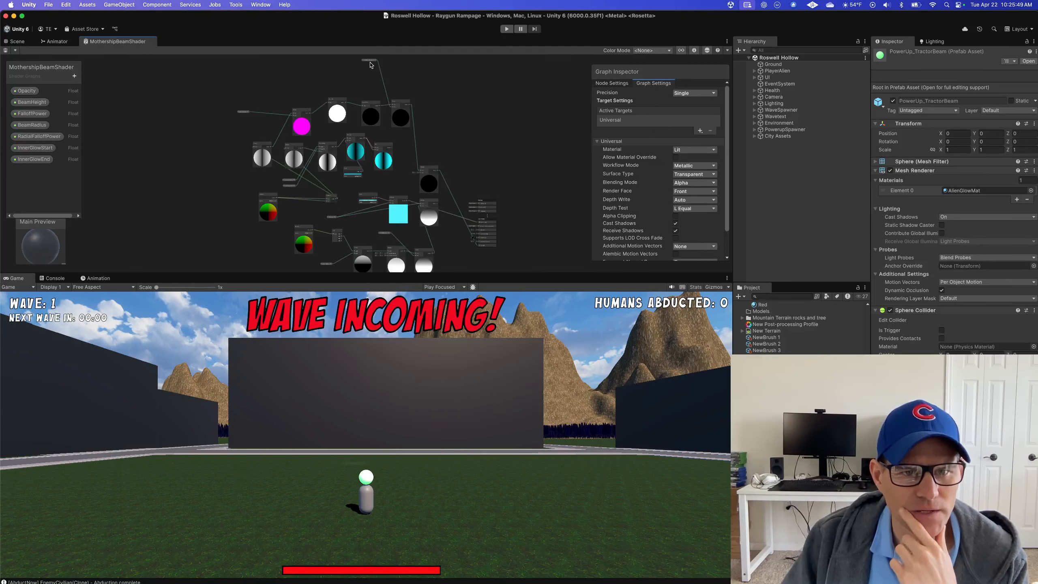
Move the RadialFalloffPower property node close to the upper node row and shift the lower Multiply node toward the output stack
{"action": "left_click_drag", "start_coordinate": [370, 62], "coordinate": [376, 170]}
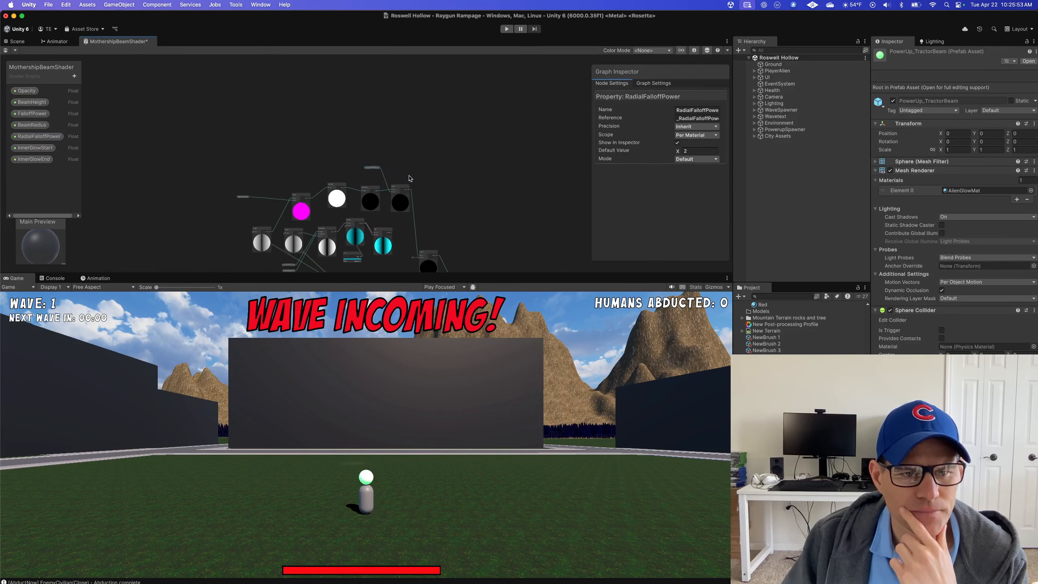
{"action": "middle_click_drag", "start_coordinate": [411, 179], "coordinate": [407, 78]}
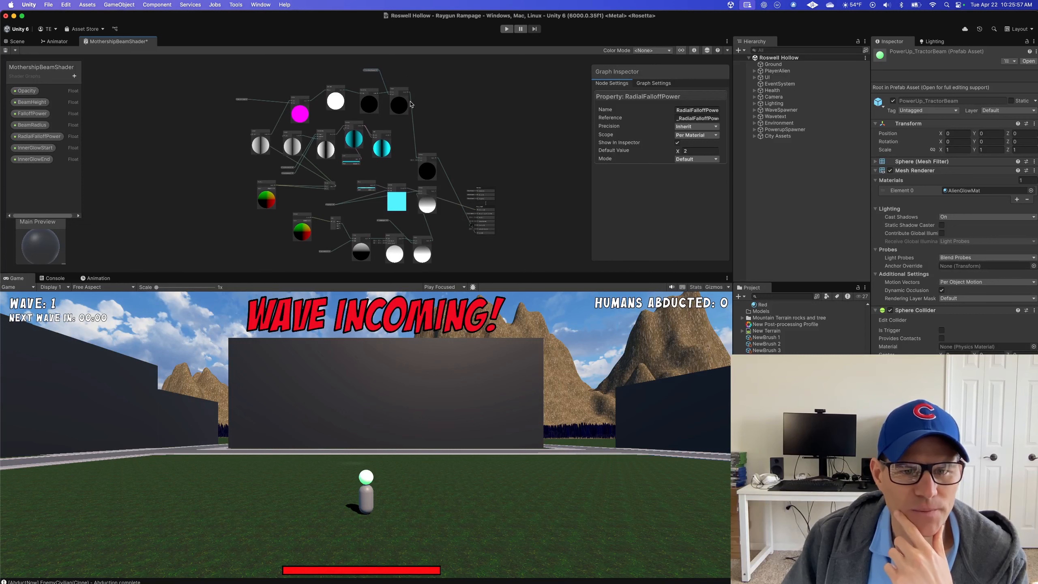
{"action": "left_click", "coordinate": [427, 189]}
{"action": "left_click_drag", "start_coordinate": [428, 189], "coordinate": [441, 196]}
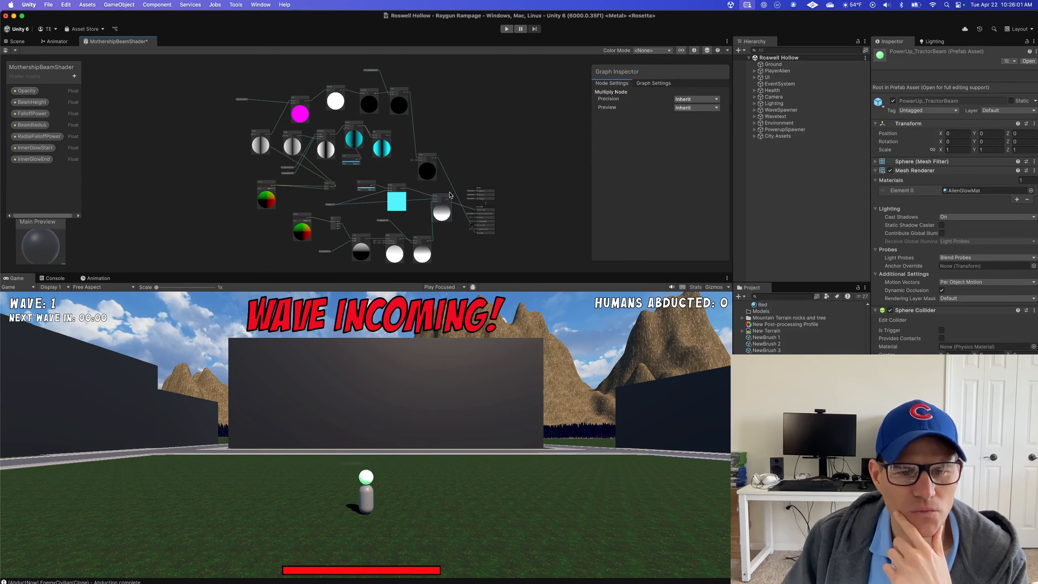
Tighten the bottom node chain of the shader graph, placing the BeamHeight and FalloffPower property nodes beneath the nodes they feed
{"action": "left_click_drag", "start_coordinate": [338, 222], "coordinate": [310, 210]}
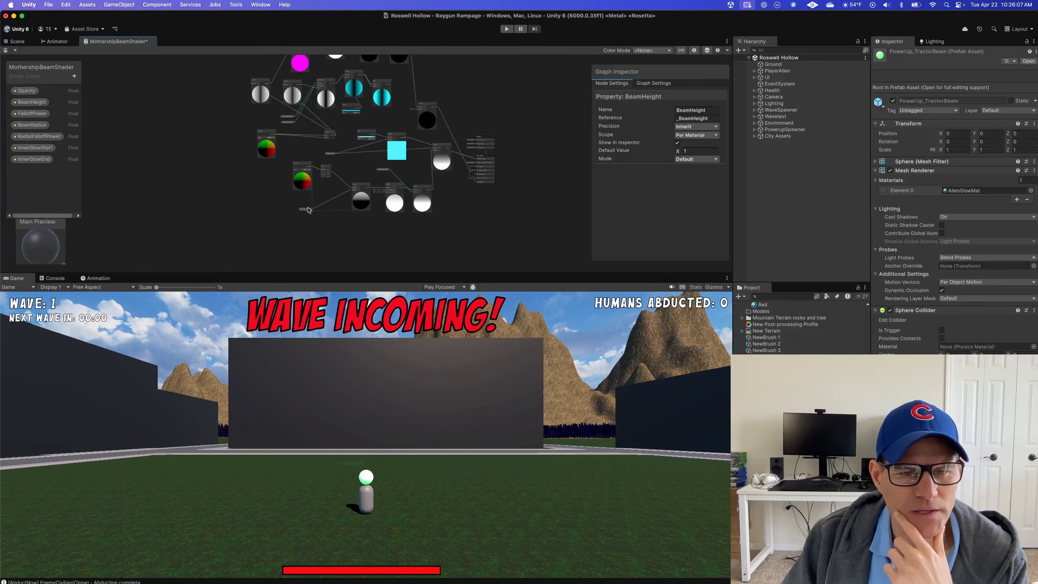
{"action": "mouse_move", "coordinate": [303, 165]}
{"action": "left_mouse_down"}
{"action": "mouse_move", "coordinate": [268, 174]}
{"action": "mouse_move", "coordinate": [348, 184]}
{"action": "mouse_move", "coordinate": [314, 174]}
{"action": "left_mouse_up"}
{"action": "left_click_drag", "start_coordinate": [399, 185], "coordinate": [369, 222]}
{"action": "left_click", "coordinate": [382, 170]}
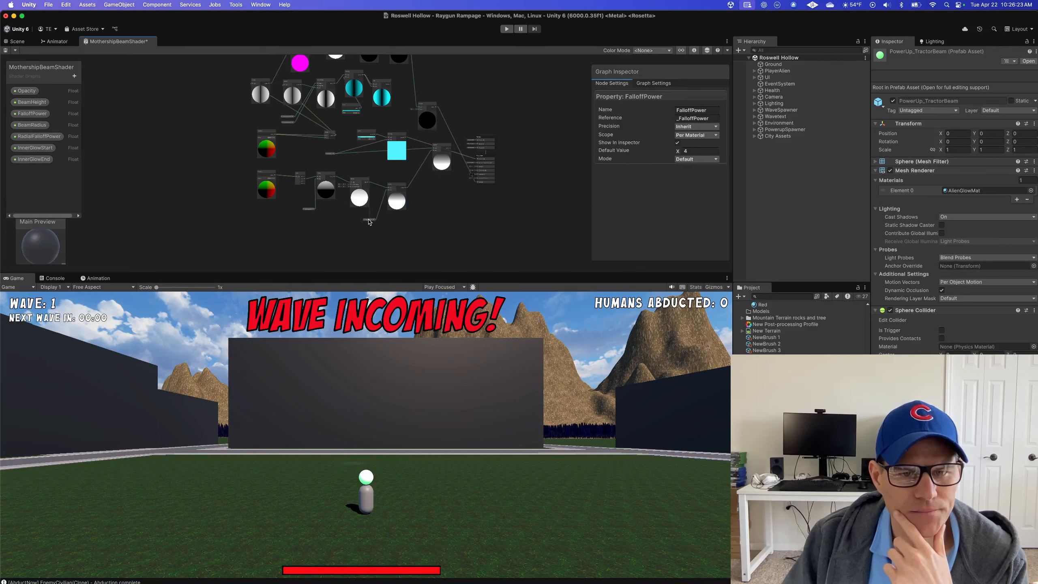
Move the first Length node and the upper Position node outward to form a left column in the shader graph
{"action": "middle_click_drag", "start_coordinate": [370, 169], "coordinate": [388, 219]}
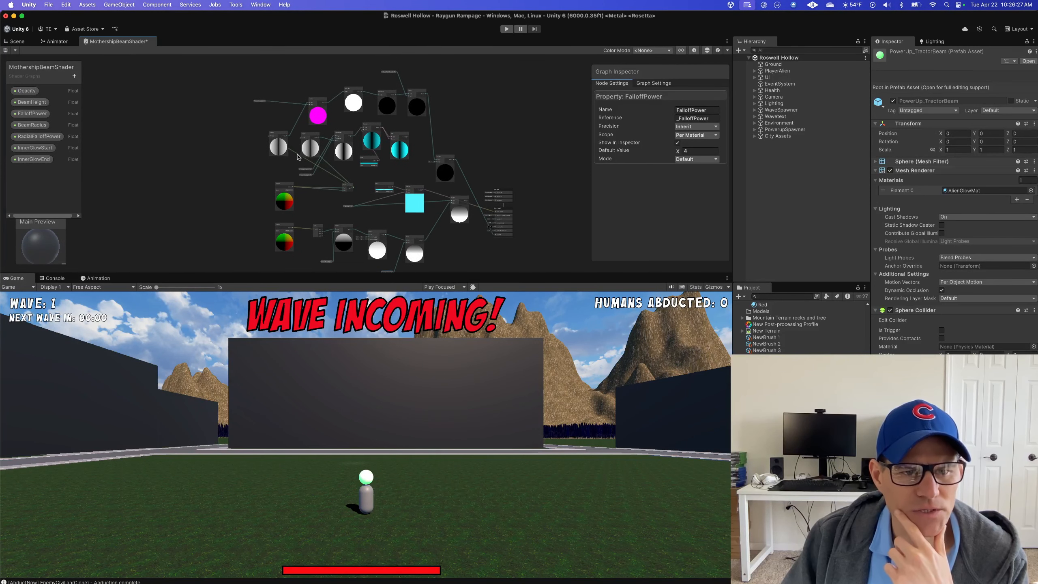
{"action": "left_click_drag", "start_coordinate": [279, 137], "coordinate": [262, 121]}
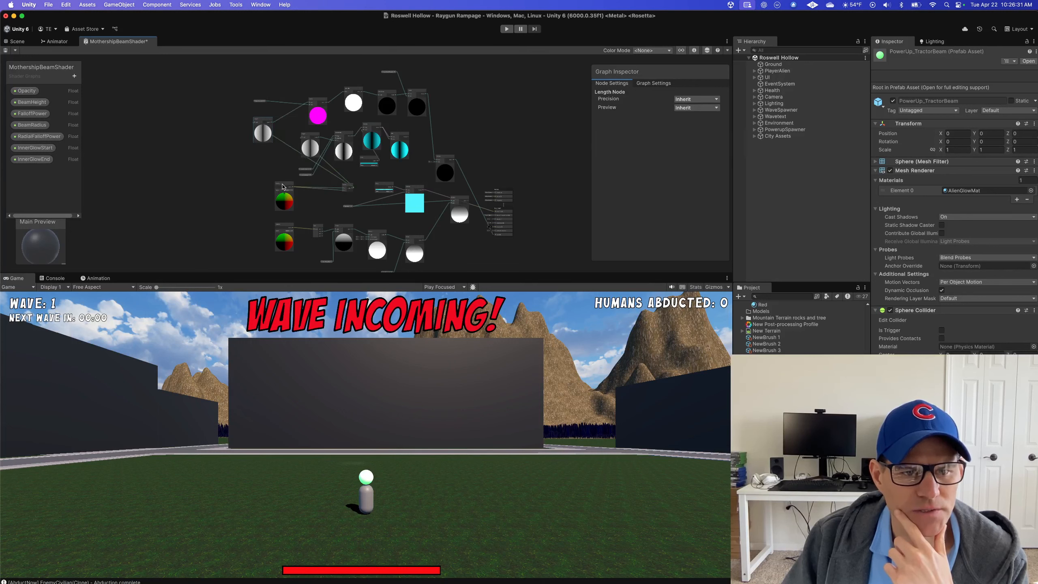
{"action": "left_click_drag", "start_coordinate": [282, 187], "coordinate": [259, 166]}
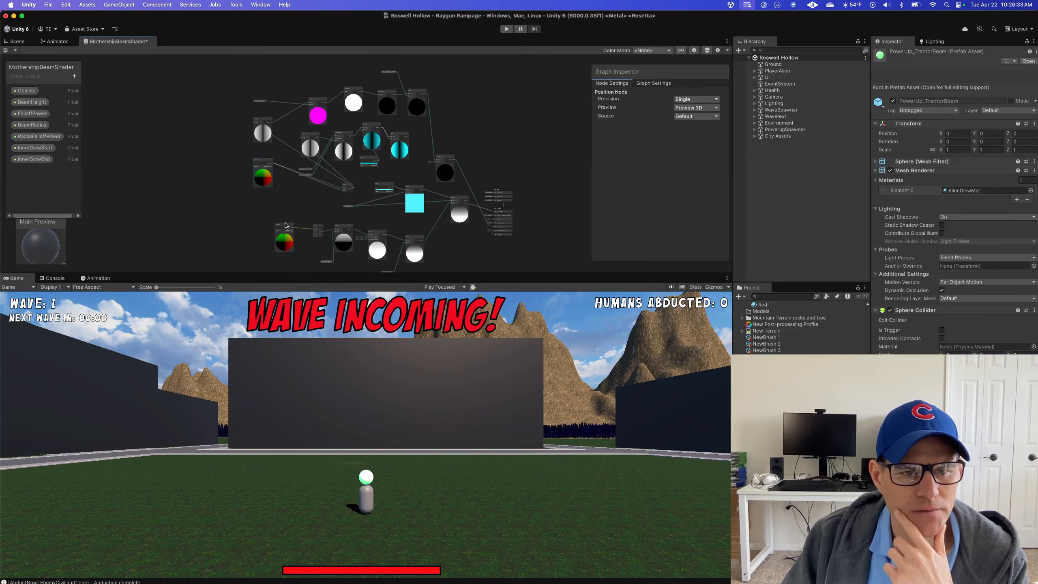
Align the bottom chain with the left column, from the lower Position node through BeamHeight to the nodes above FalloffPower
{"action": "left_click_drag", "start_coordinate": [287, 225], "coordinate": [330, 225]}
{"action": "left_click_drag", "start_coordinate": [328, 261], "coordinate": [301, 198]}
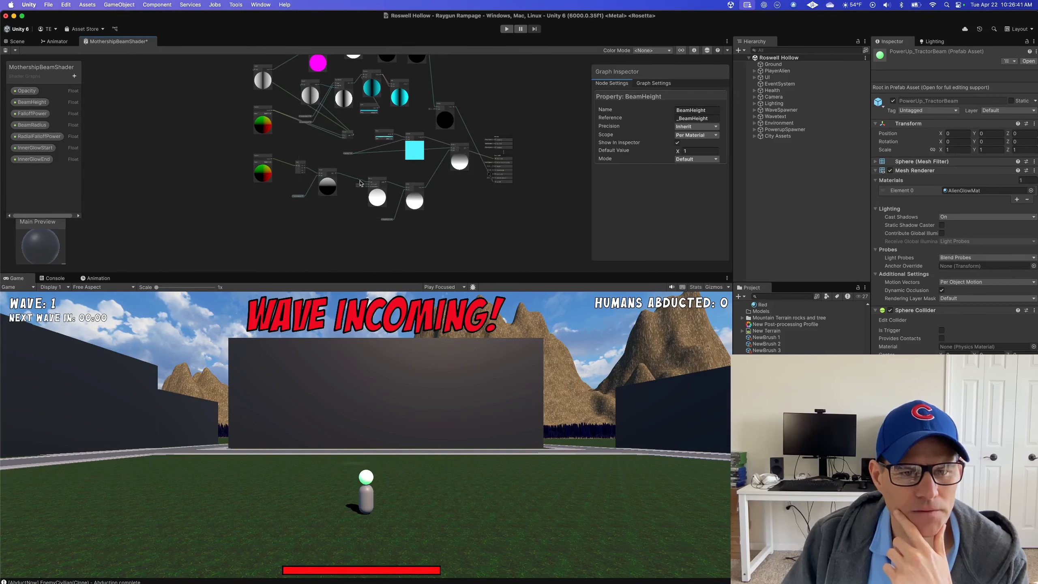
{"action": "left_click_drag", "start_coordinate": [373, 182], "coordinate": [393, 174]}
{"action": "left_click_drag", "start_coordinate": [390, 220], "coordinate": [366, 211]}
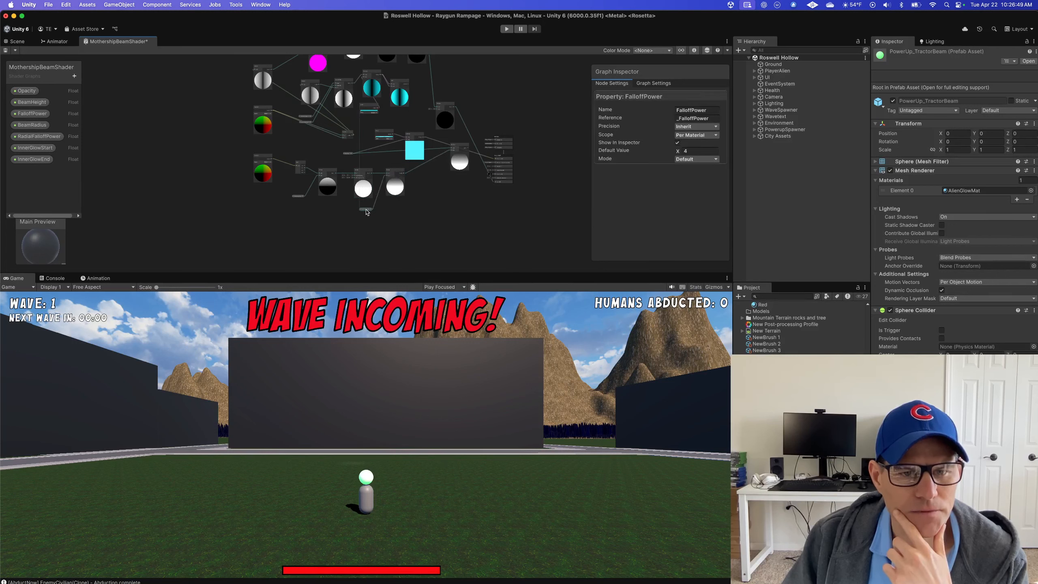
Move the Multiply node to the end of the top node row and spread out the Length and cyan Color chain beneath it
{"action": "scroll", "coordinate": [409, 187], "scroll_direction": "up", "scroll_amount": 1}
{"action": "middle_click_drag", "start_coordinate": [409, 187], "coordinate": [412, 261]}
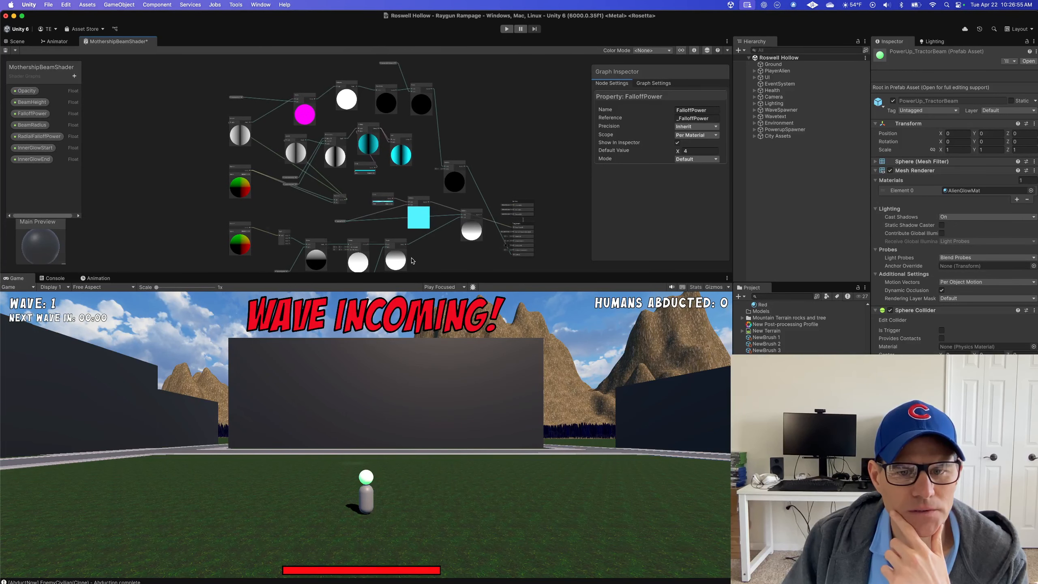
{"action": "scroll", "coordinate": [413, 260], "scroll_direction": "up", "scroll_amount": 1}
{"action": "left_click_drag", "start_coordinate": [462, 150], "coordinate": [465, 127]}
{"action": "scroll", "coordinate": [470, 213], "scroll_direction": "down", "scroll_amount": 2}
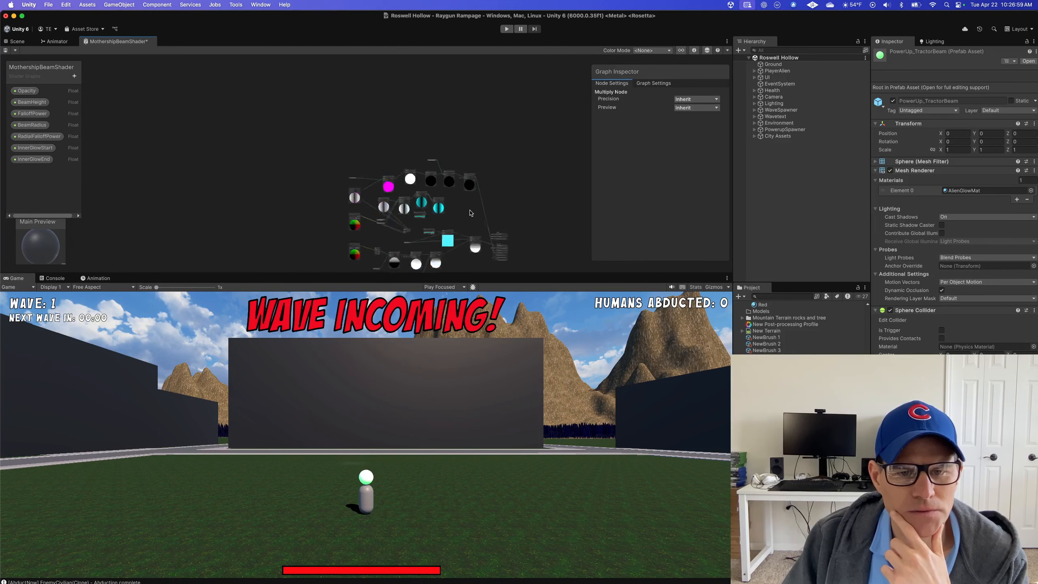
{"action": "scroll", "coordinate": [471, 213], "scroll_direction": "up", "scroll_amount": 2}
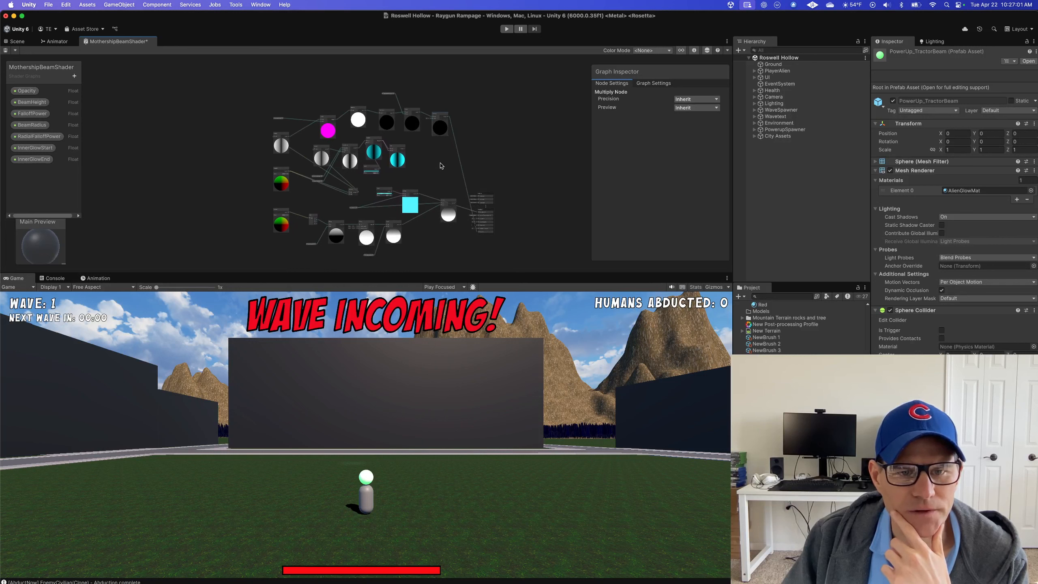
{"action": "left_click_drag", "start_coordinate": [399, 150], "coordinate": [377, 171]}
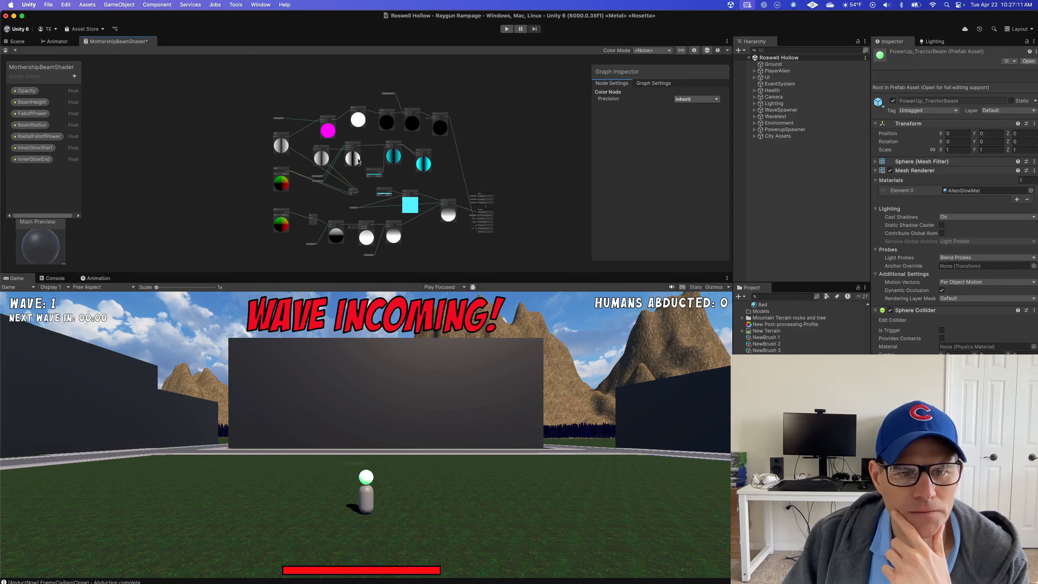
{"action": "left_click_drag", "start_coordinate": [330, 147], "coordinate": [326, 146]}
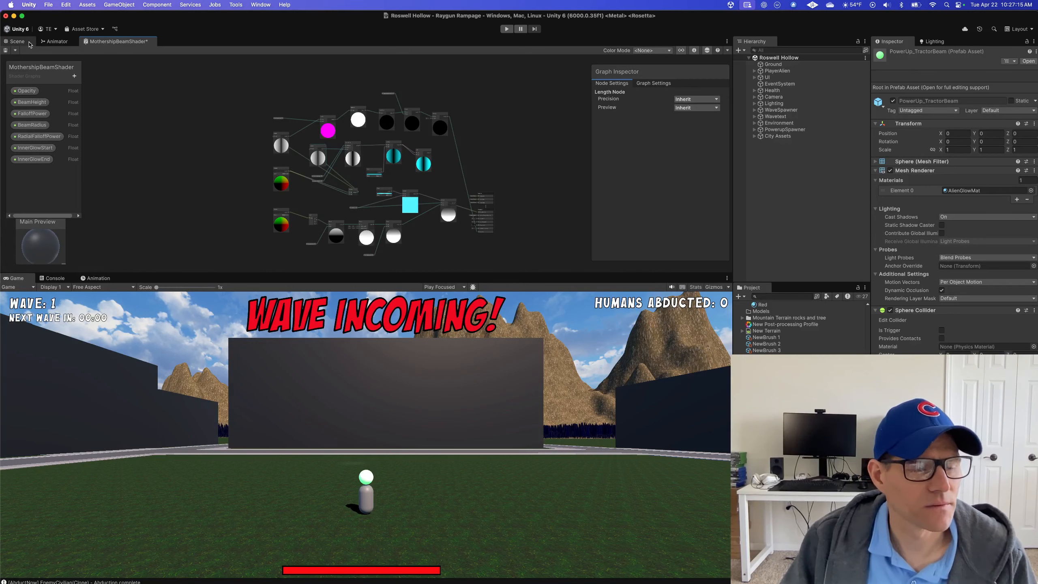
Save the MothershipBeamShader graph and close it
{"action": "left_click", "coordinate": [5, 51]}
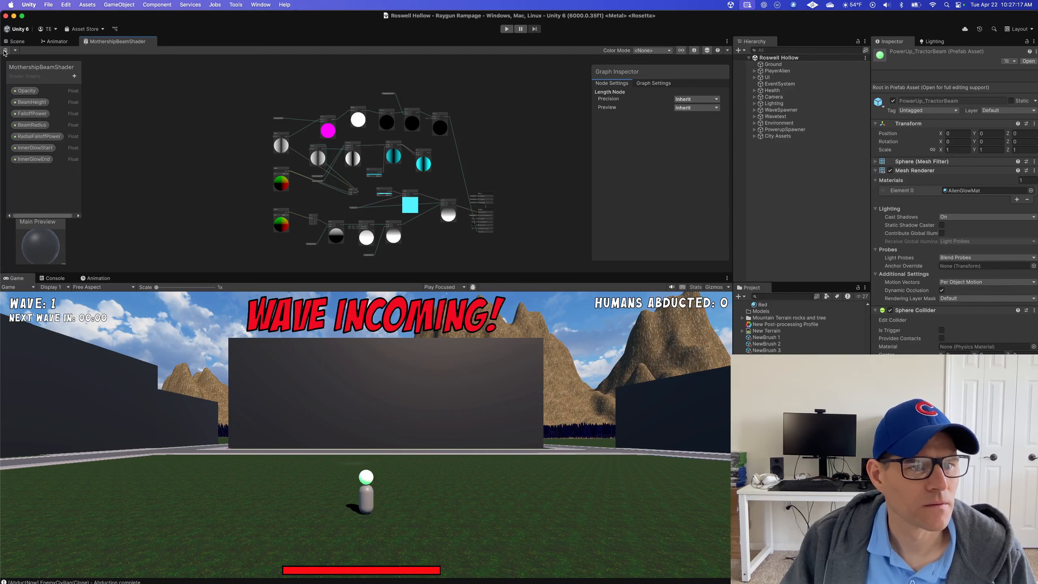
{"action": "right_click", "coordinate": [135, 42]}
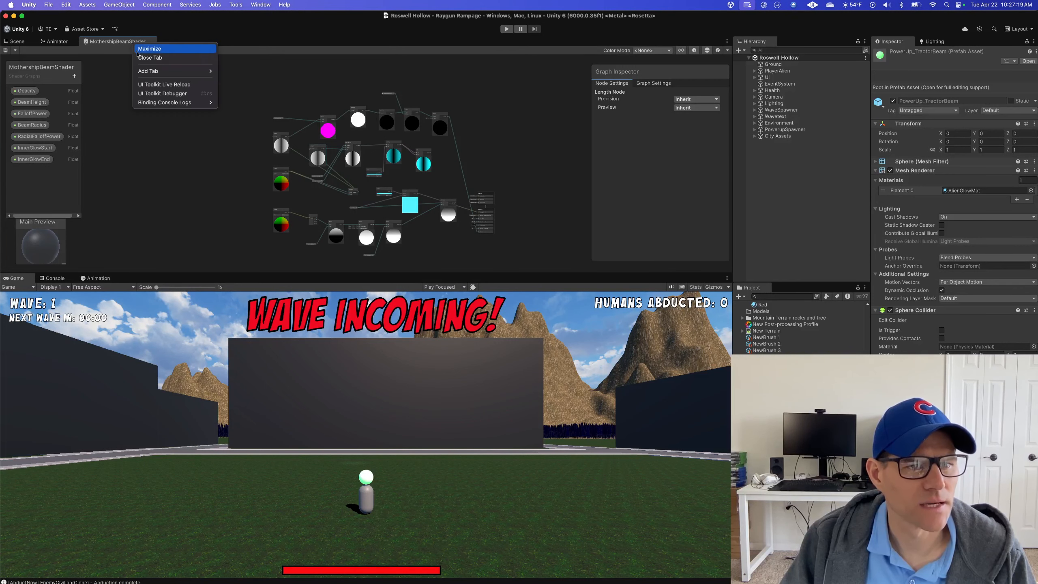
{"action": "left_click", "coordinate": [141, 58]}
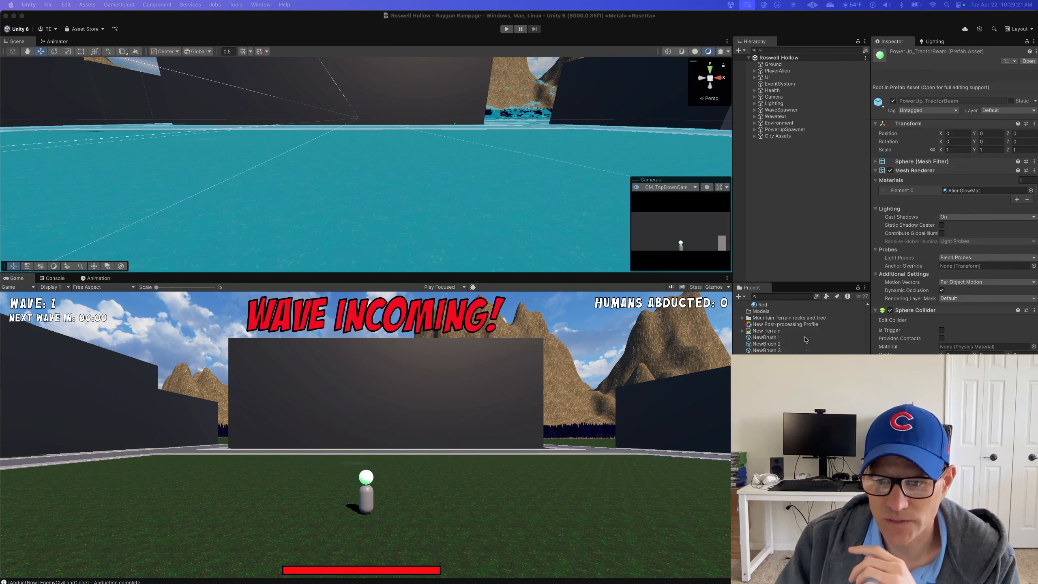
Create a new shader graph named Radial Dissolve Shader in the project's Shaders folder
{"action": "scroll", "coordinate": [805, 339], "scroll_direction": "up", "scroll_amount": 10}
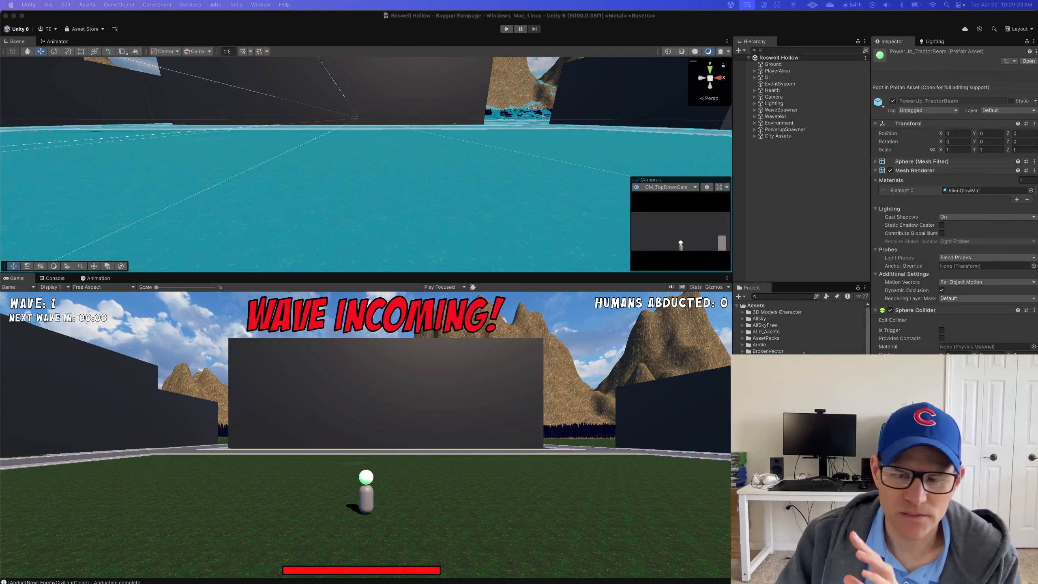
{"action": "scroll", "coordinate": [801, 327], "scroll_direction": "down", "scroll_amount": 3}
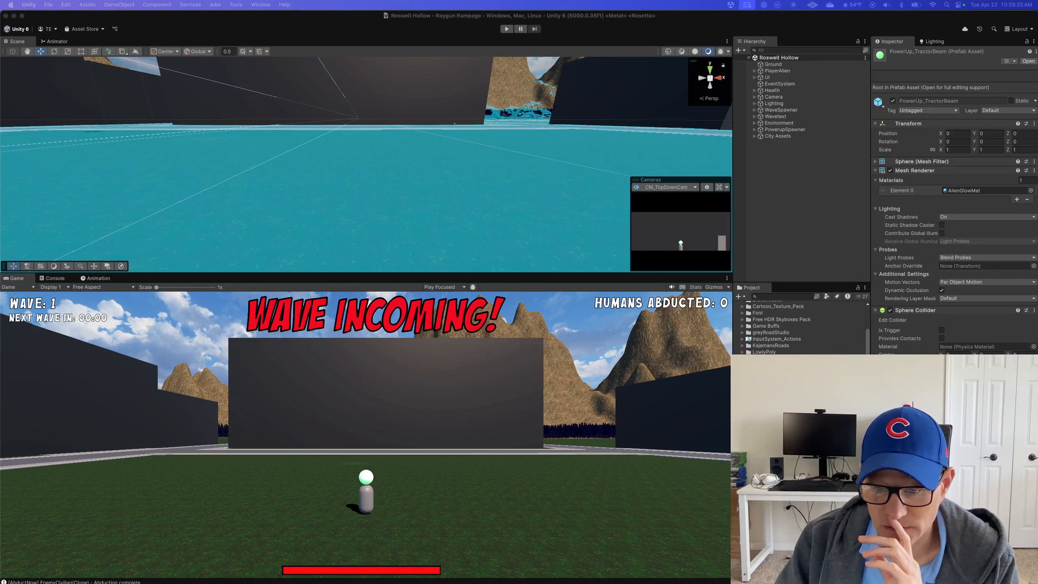
{"action": "scroll", "coordinate": [780, 328], "scroll_direction": "down", "scroll_amount": 10}
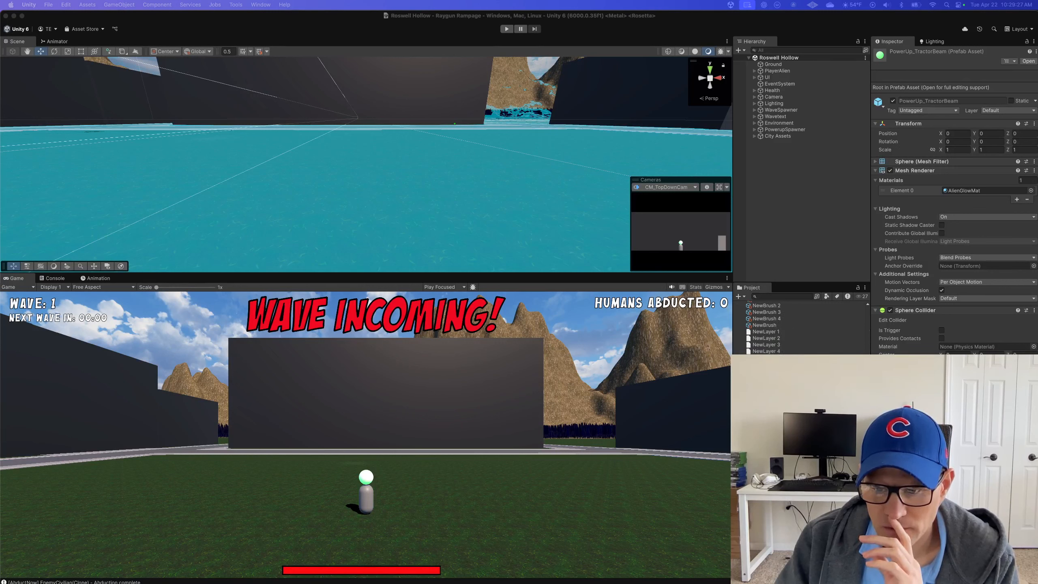
{"action": "scroll", "coordinate": [773, 352], "scroll_direction": "down", "scroll_amount": 5}
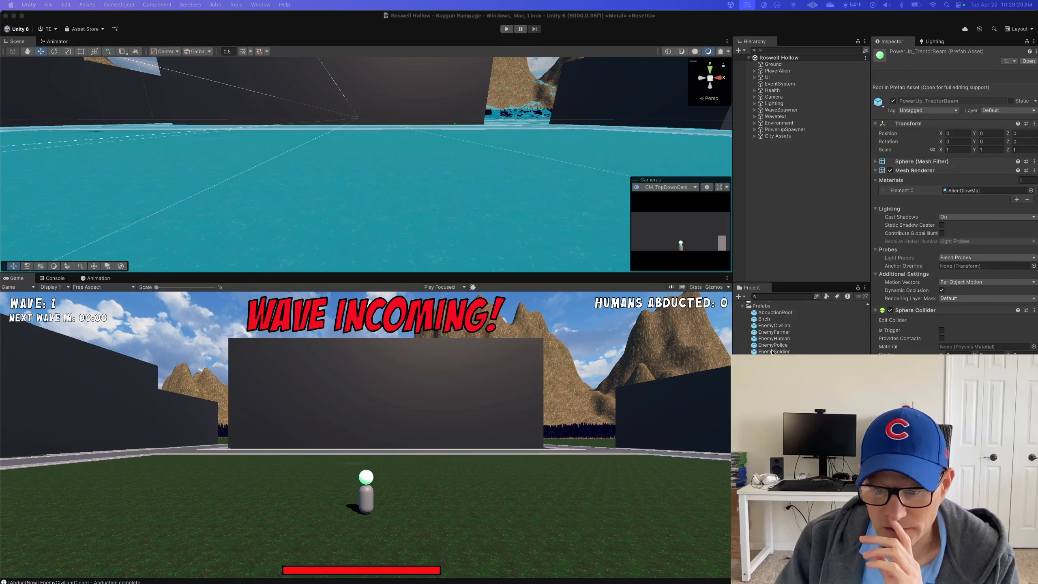
{"action": "scroll", "coordinate": [772, 352], "scroll_direction": "up", "scroll_amount": 5}
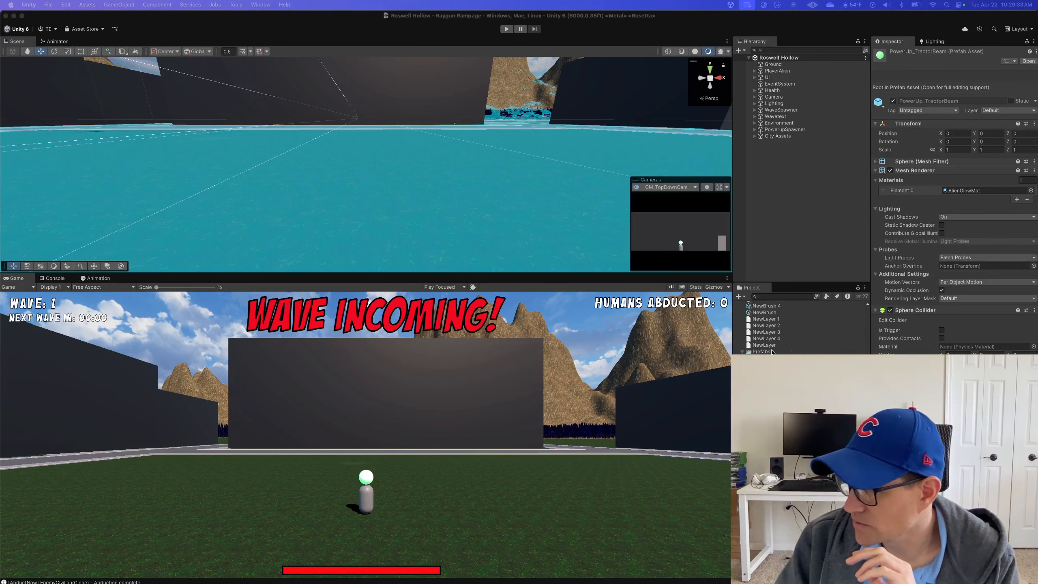
{"action": "scroll", "coordinate": [772, 352], "scroll_direction": "down", "scroll_amount": 5}
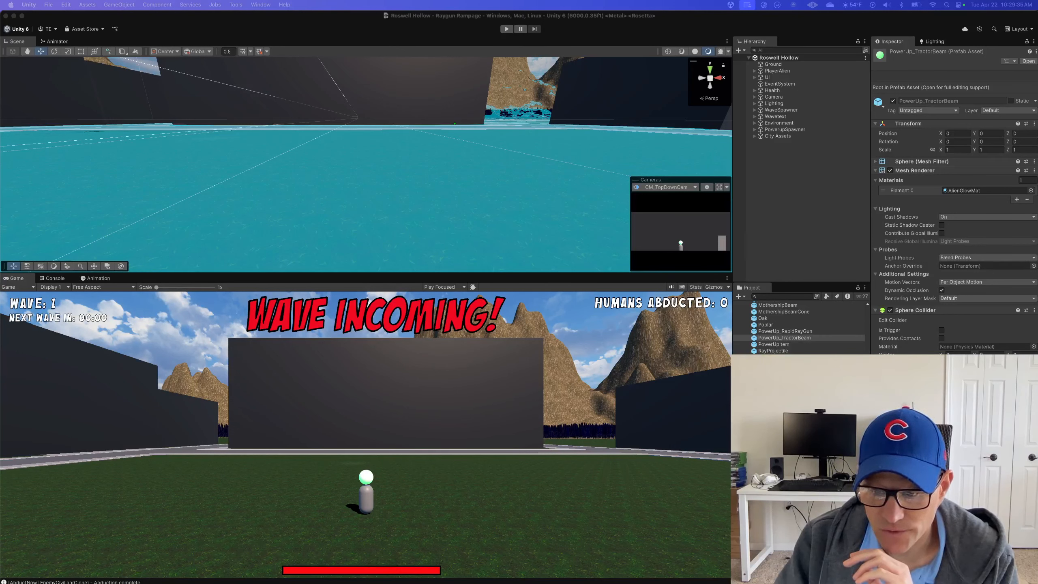
{"action": "left_click", "coordinate": [768, 397]}
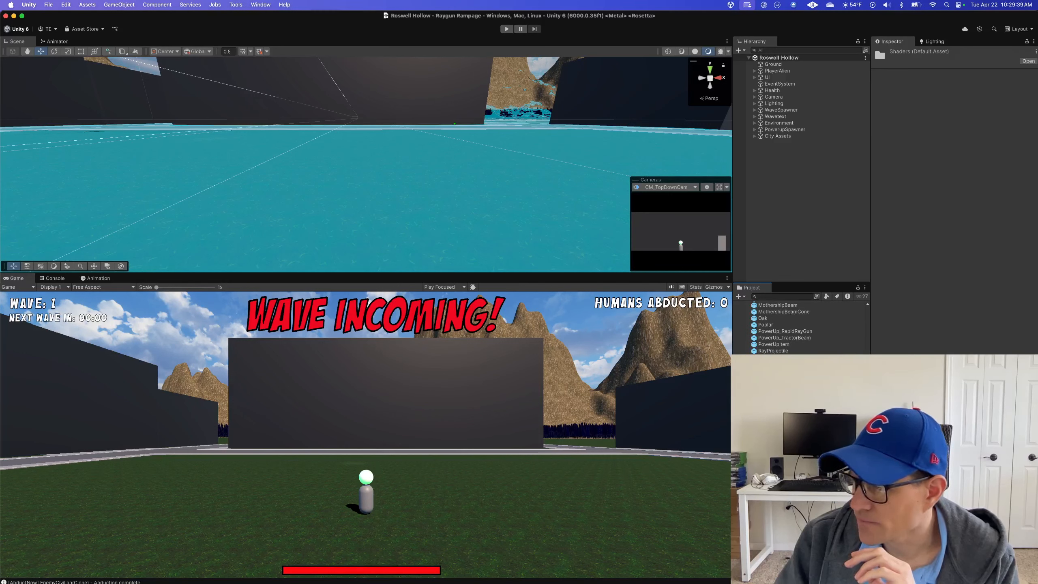
{"action": "right_click", "coordinate": [763, 397]}
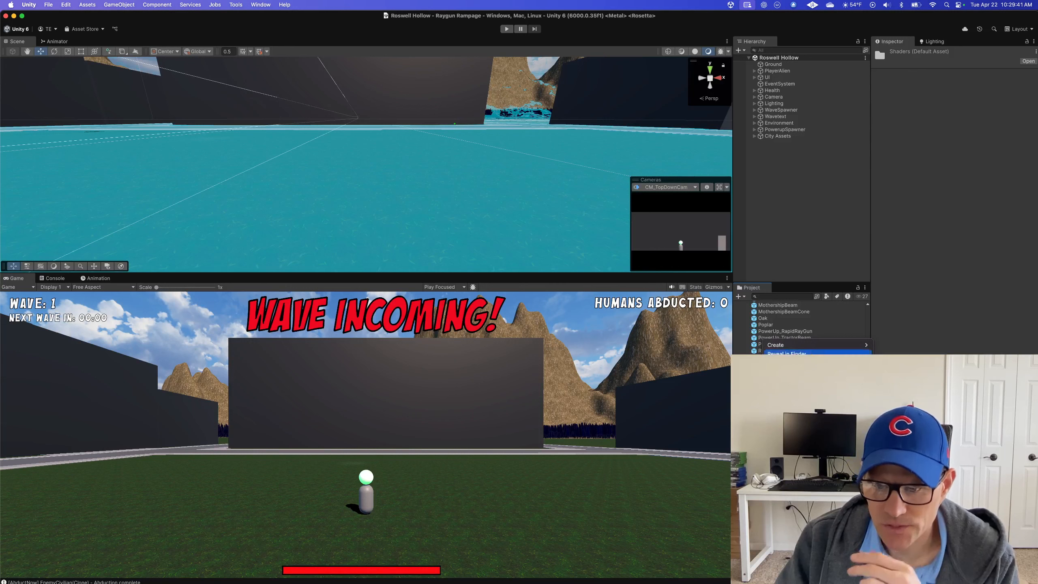
{"action": "mouse_move", "coordinate": [812, 347]}
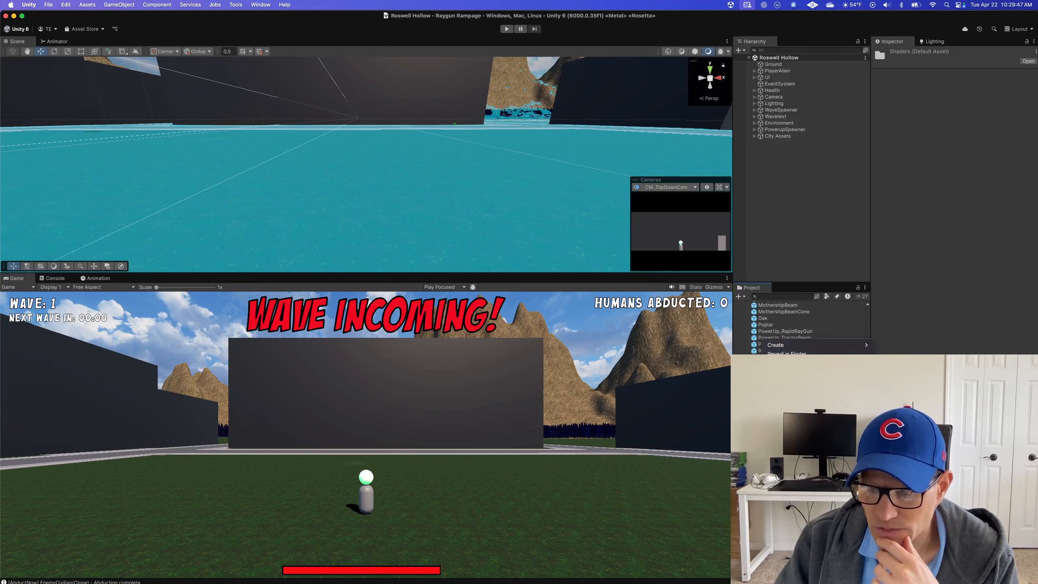
{"action": "mouse_move", "coordinate": [853, 347]}
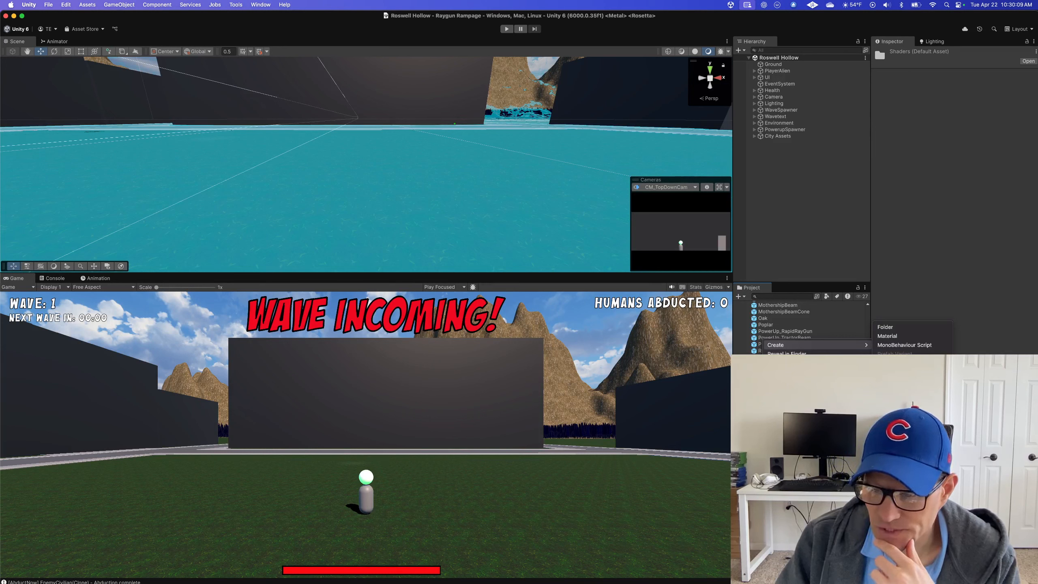
{"action": "left_click", "coordinate": [973, 440]}
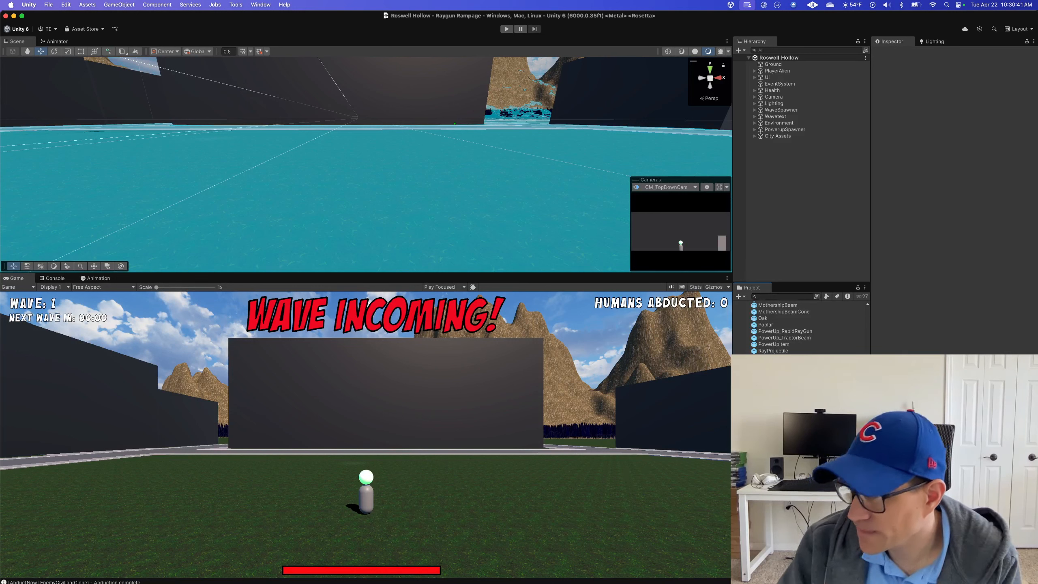
{"action": "key", "text": "Return"}
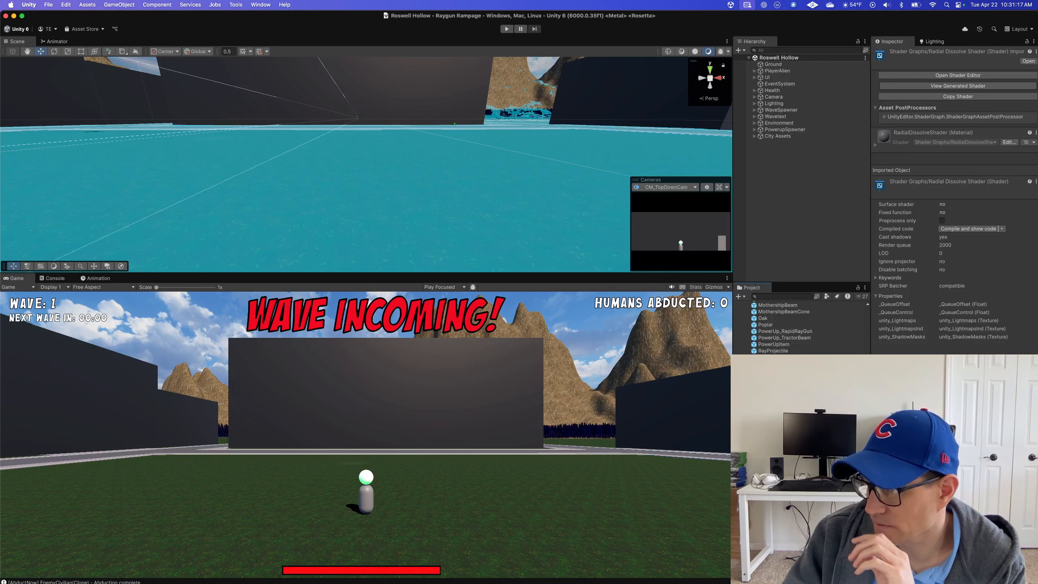
Create a new material named DissolveMaterial in the Materials folder
{"action": "scroll", "coordinate": [801, 327], "scroll_direction": "down", "scroll_amount": 10}
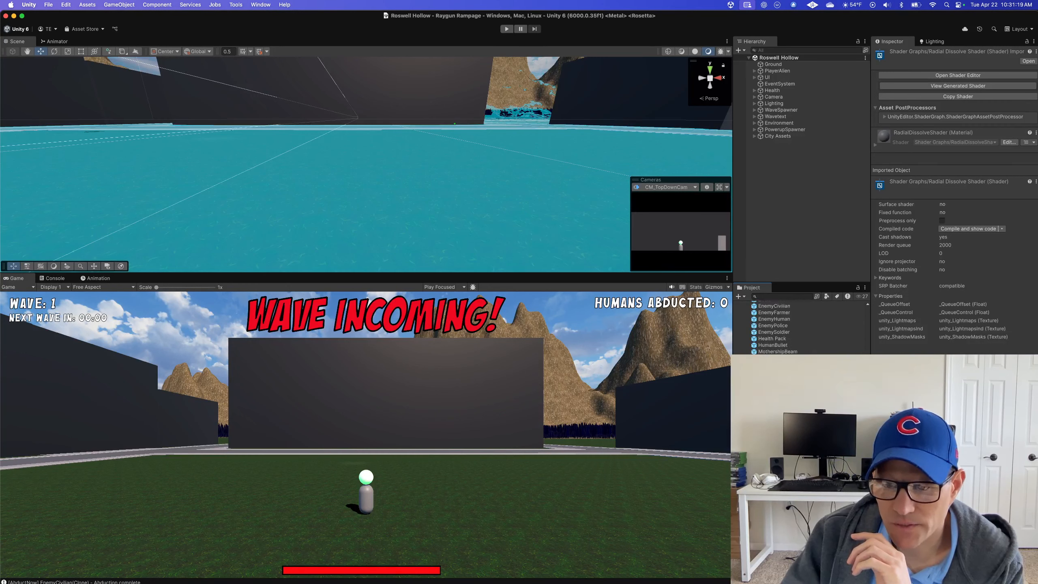
{"action": "scroll", "coordinate": [801, 327], "scroll_direction": "up", "scroll_amount": 10}
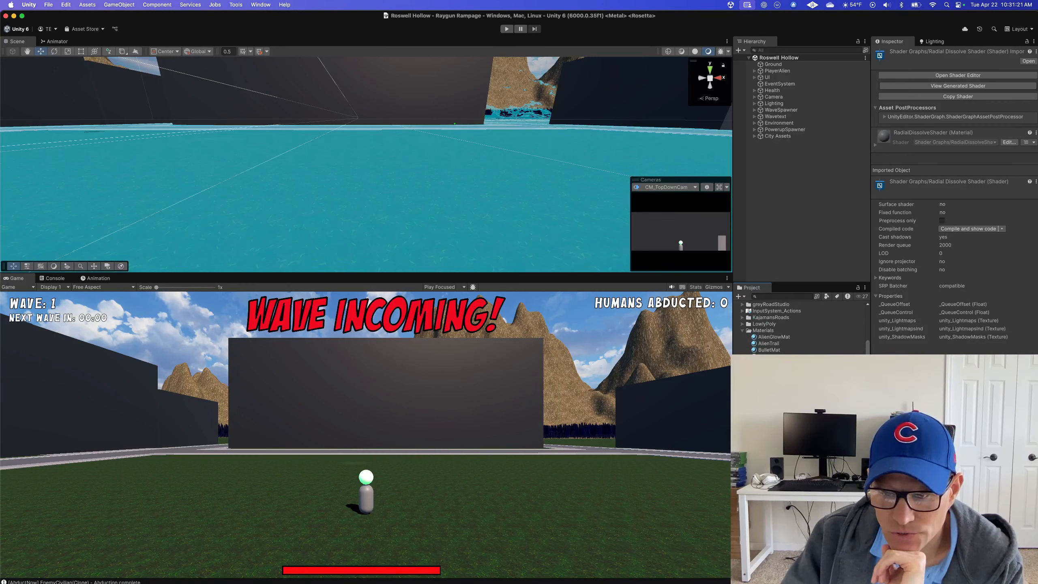
{"action": "right_click", "coordinate": [770, 336]}
{"action": "mouse_move", "coordinate": [793, 341]}
{"action": "left_click", "coordinate": [895, 336]}
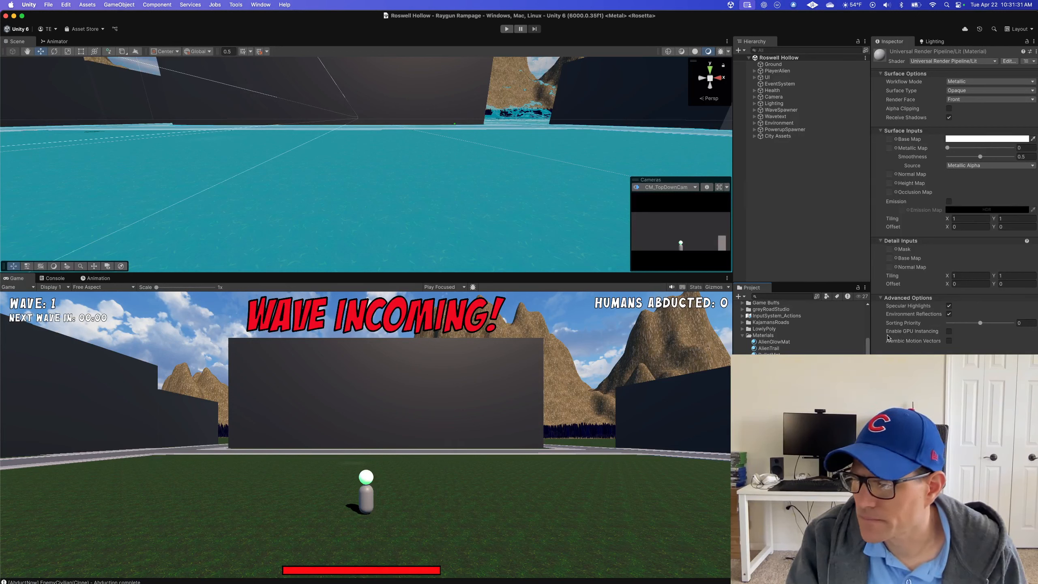
{"action": "key", "text": "Return"}
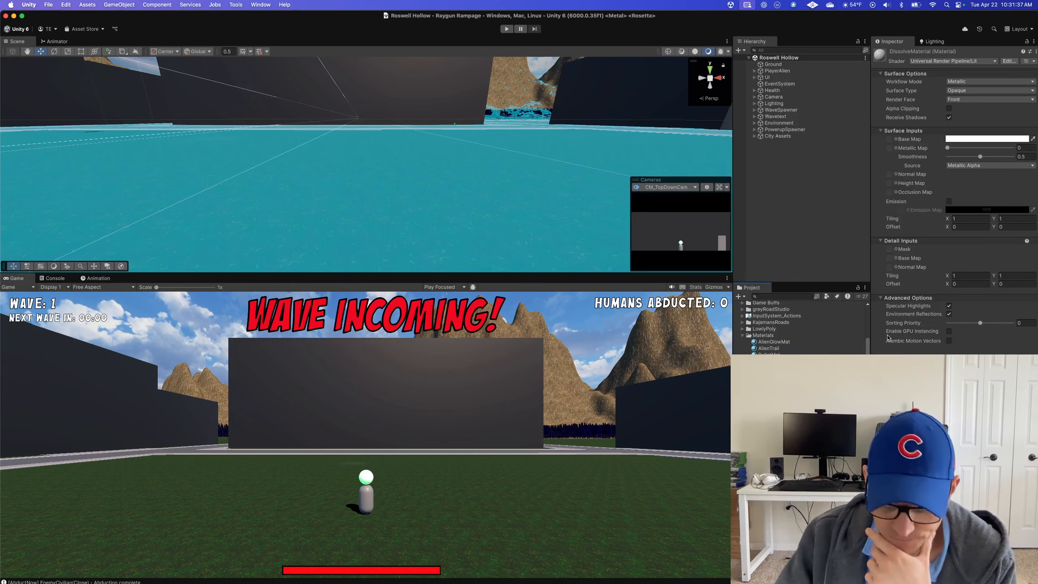
Examine the overall Roswell Hollow layout from a distance, including the ground, the city blocks and the surrounding mountains
{"action": "key", "text": "XF86AudioLowerVolume"}
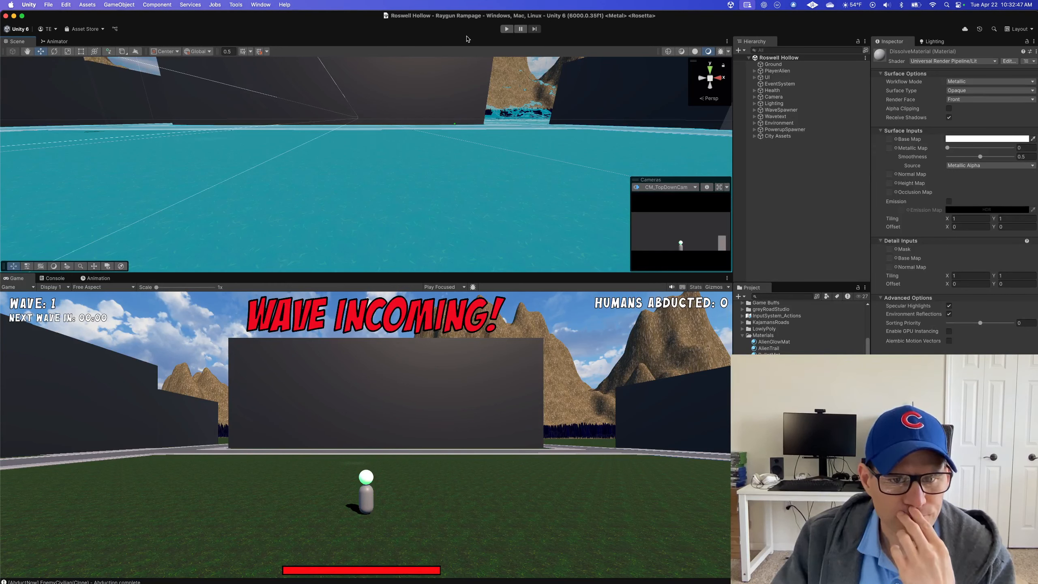
{"action": "scroll", "coordinate": [444, 151], "scroll_direction": "down", "scroll_amount": 5}
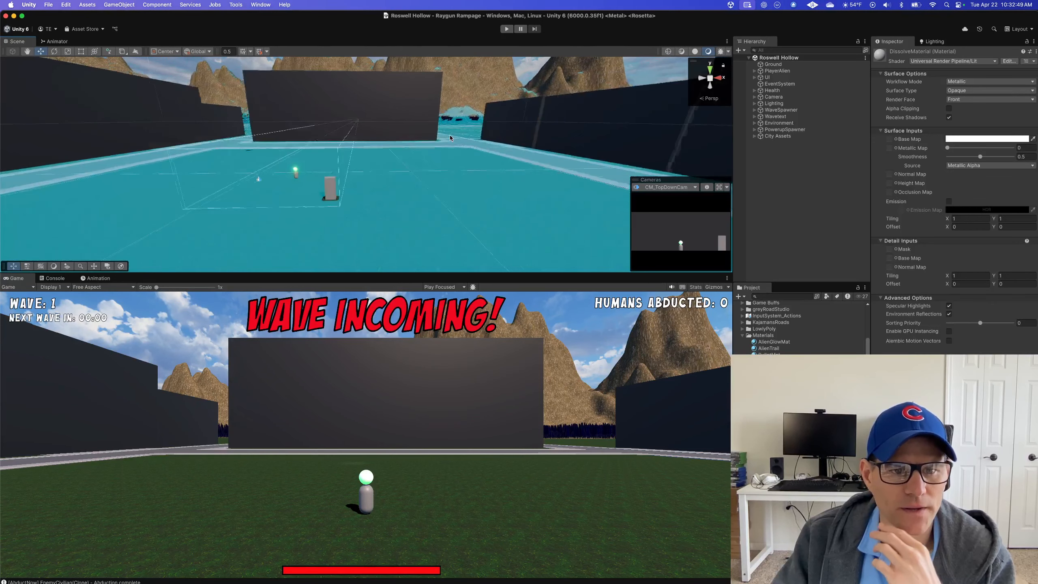
{"action": "scroll", "coordinate": [450, 135], "scroll_direction": "down", "scroll_amount": 10}
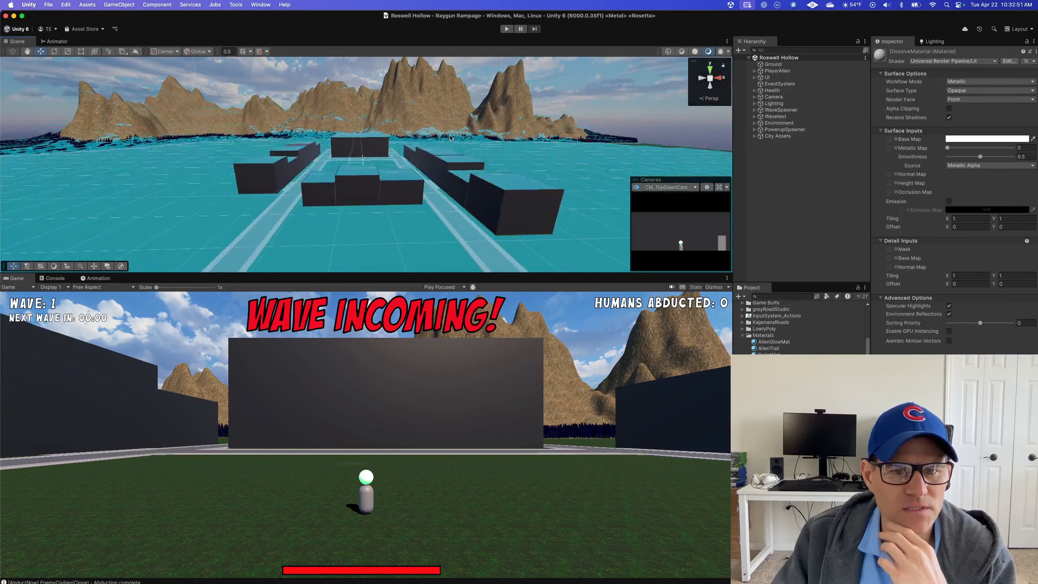
{"action": "scroll", "coordinate": [450, 137], "scroll_direction": "down", "scroll_amount": 5}
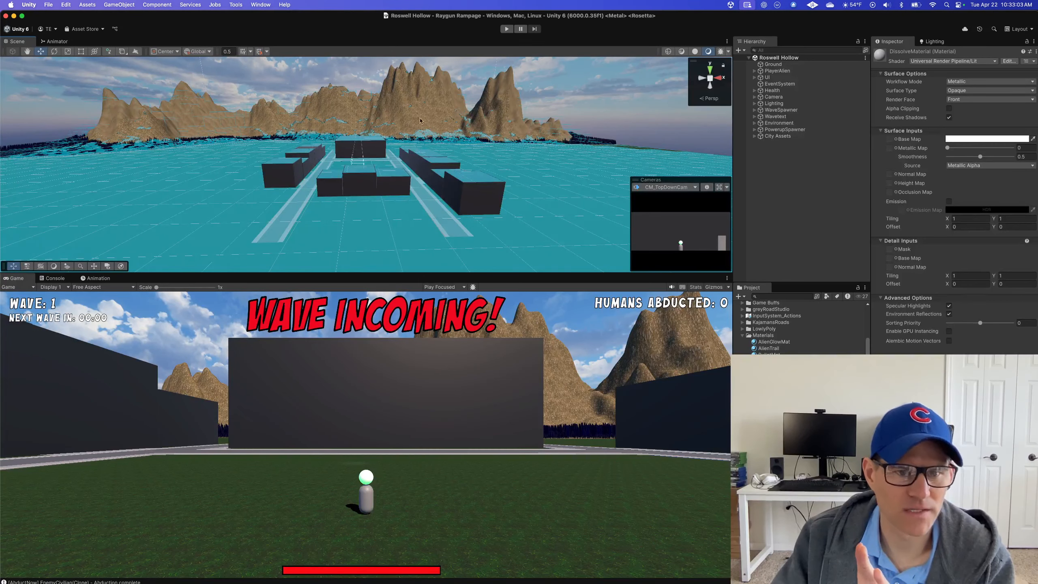
{"action": "scroll", "coordinate": [338, 115], "scroll_direction": "down", "scroll_amount": 10}
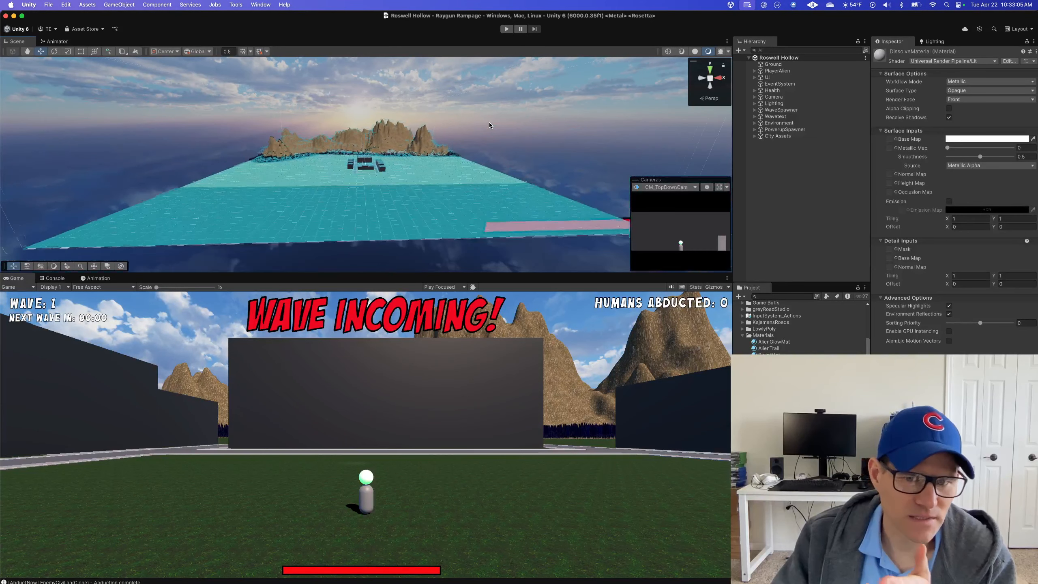
{"action": "scroll", "coordinate": [489, 122], "scroll_direction": "down", "scroll_amount": 3}
{"action": "scroll", "coordinate": [489, 122], "scroll_direction": "up", "scroll_amount": 4}
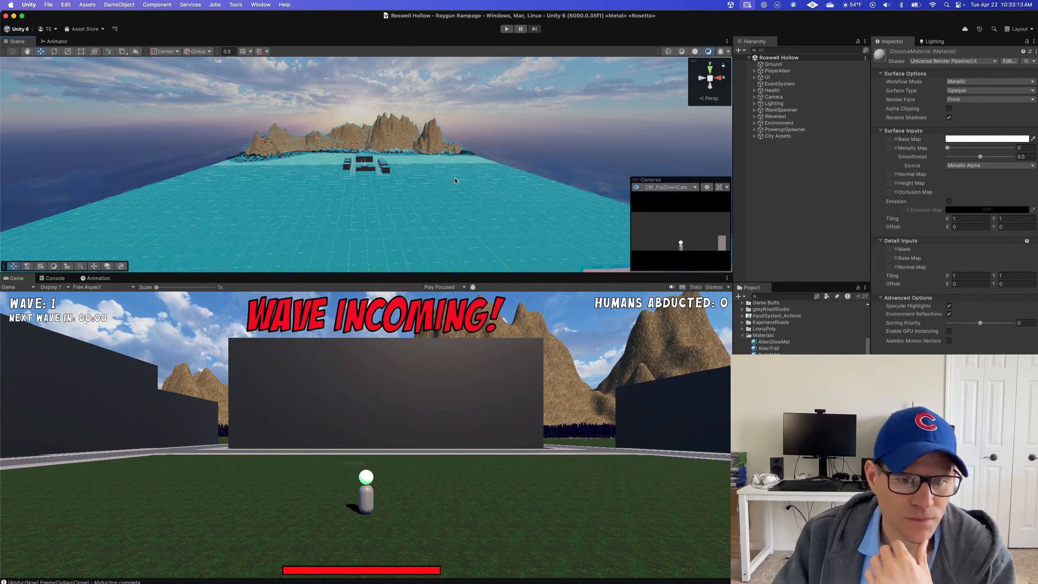
{"action": "scroll", "coordinate": [455, 179], "scroll_direction": "up", "scroll_amount": 3}
{"action": "scroll", "coordinate": [455, 179], "scroll_direction": "up", "scroll_amount": 3}
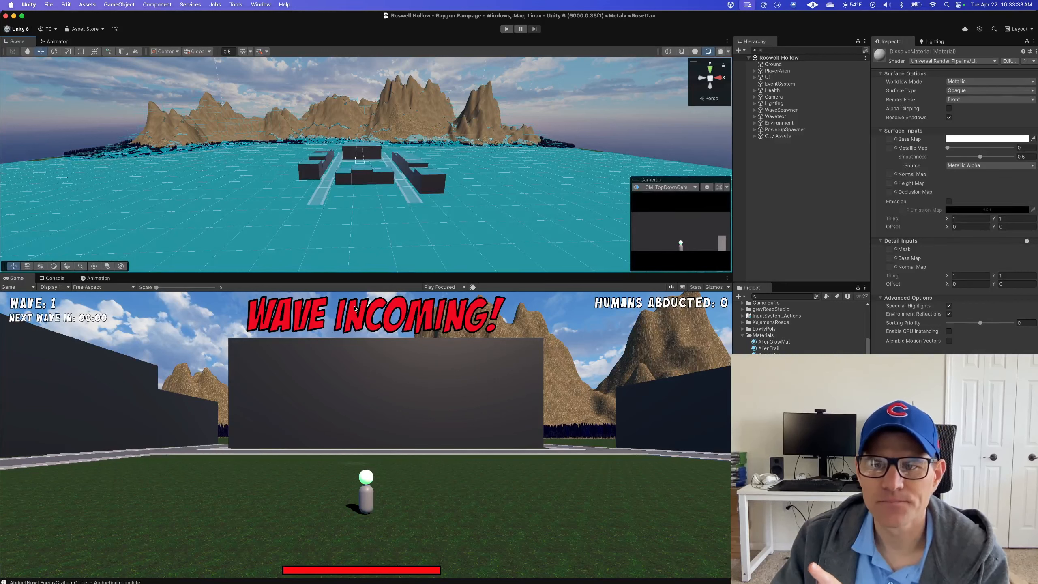
Play-test the scene by moving the alien and abducting humans with the mothership beam, and stop the game
{"action": "left_click", "coordinate": [508, 29]}
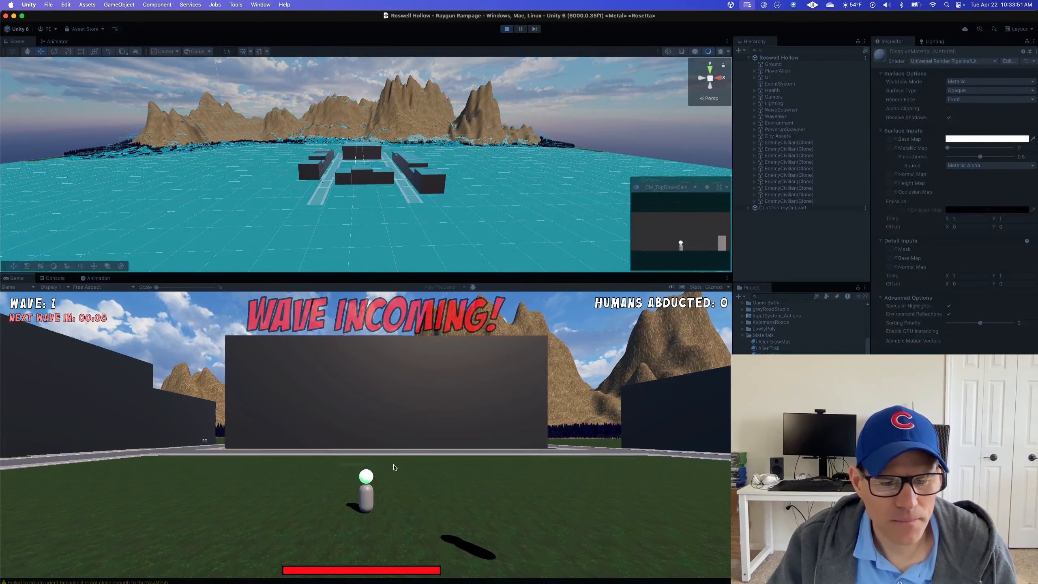
{"action": "key", "text": "s"}
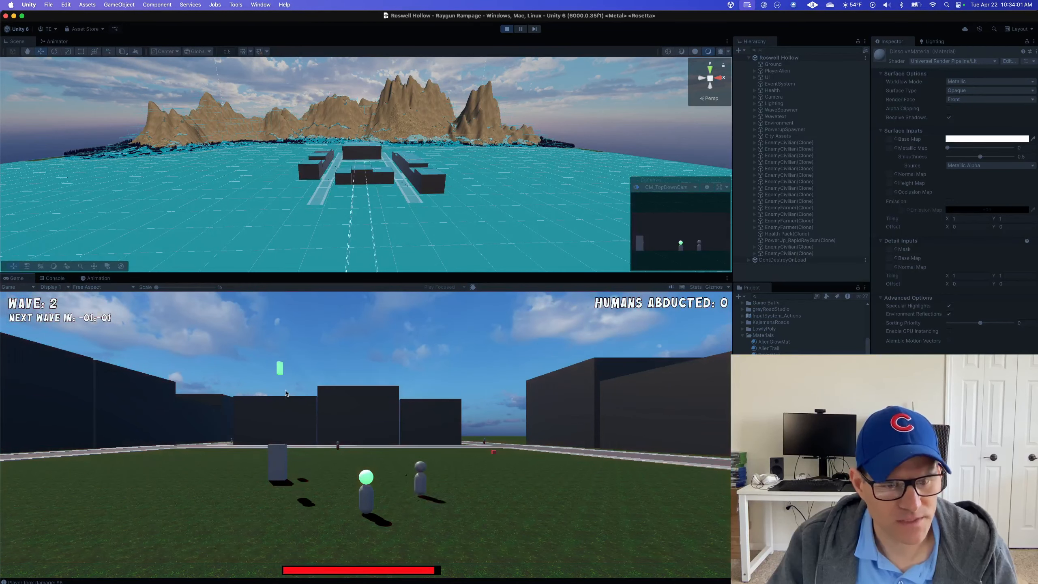
{"action": "left_click", "coordinate": [378, 416]}
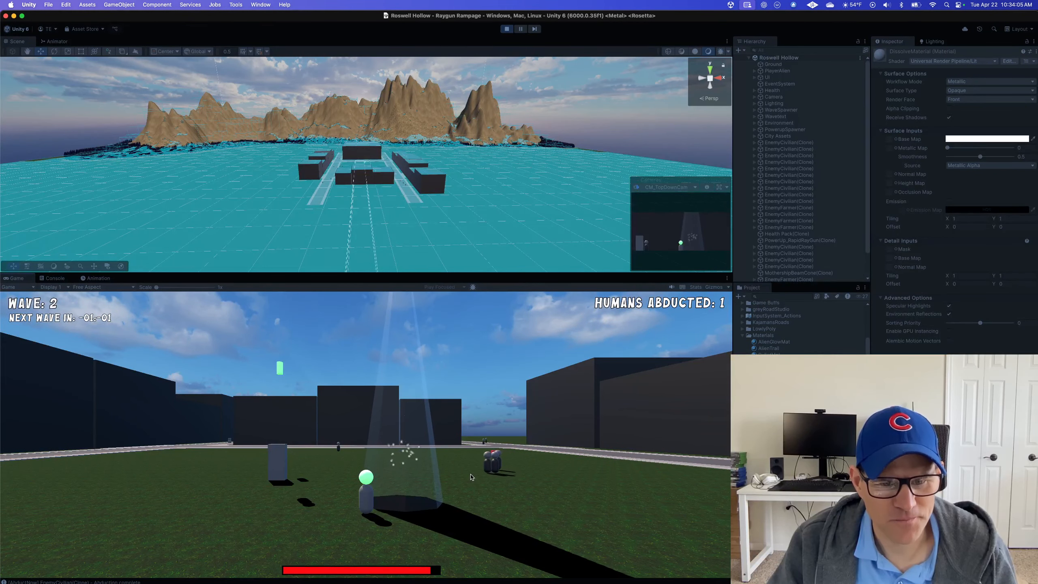
{"action": "key", "text": "a"}
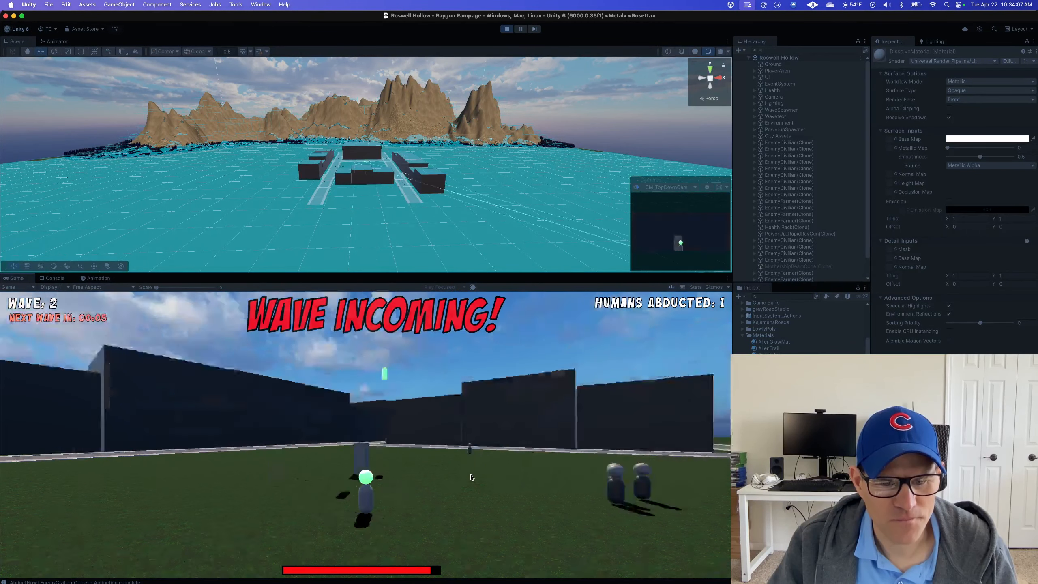
{"action": "key", "text": "d"}
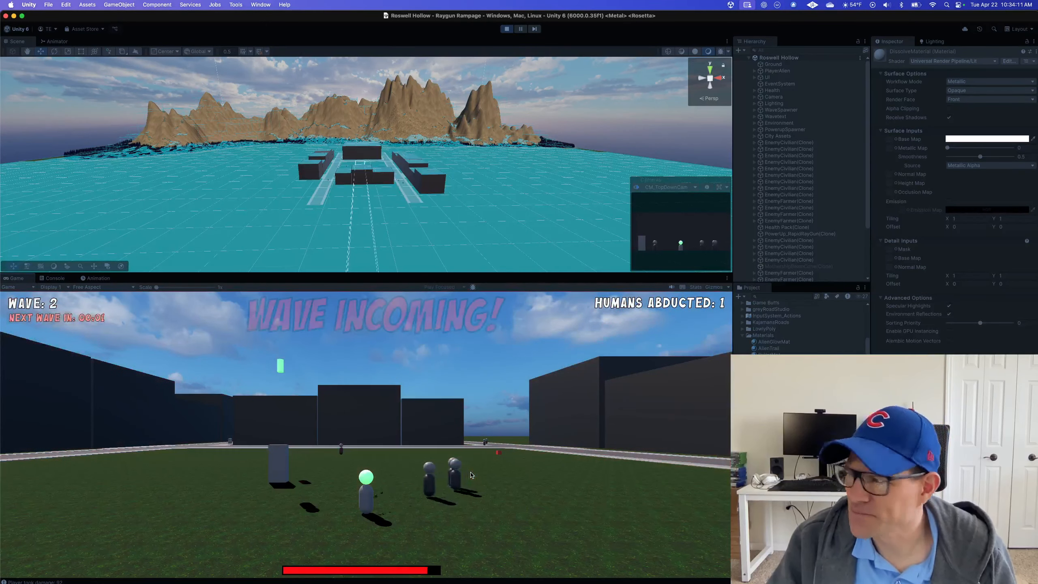
{"action": "key", "text": "e"}
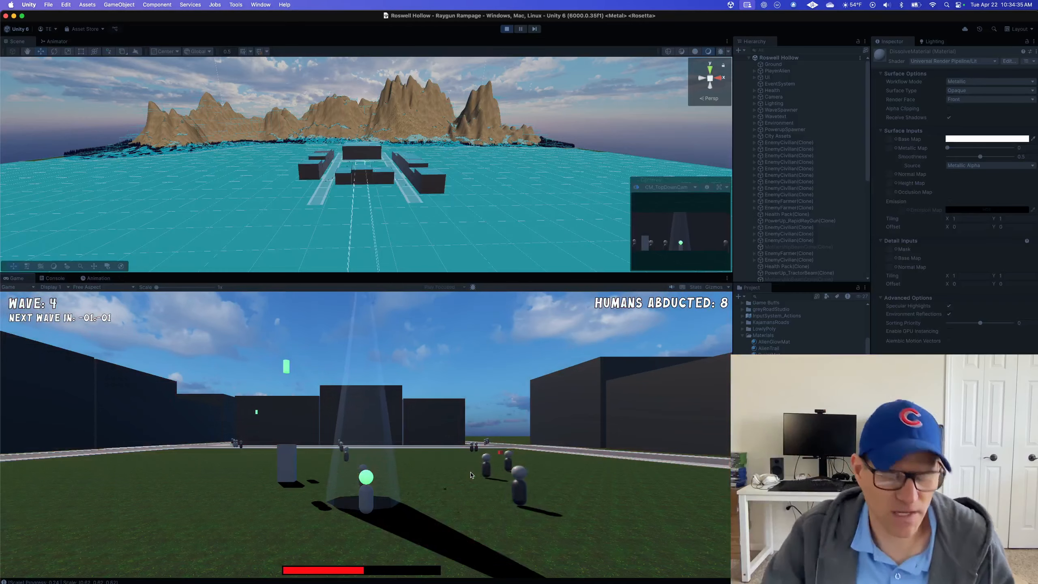
{"action": "left_click", "coordinate": [508, 29]}
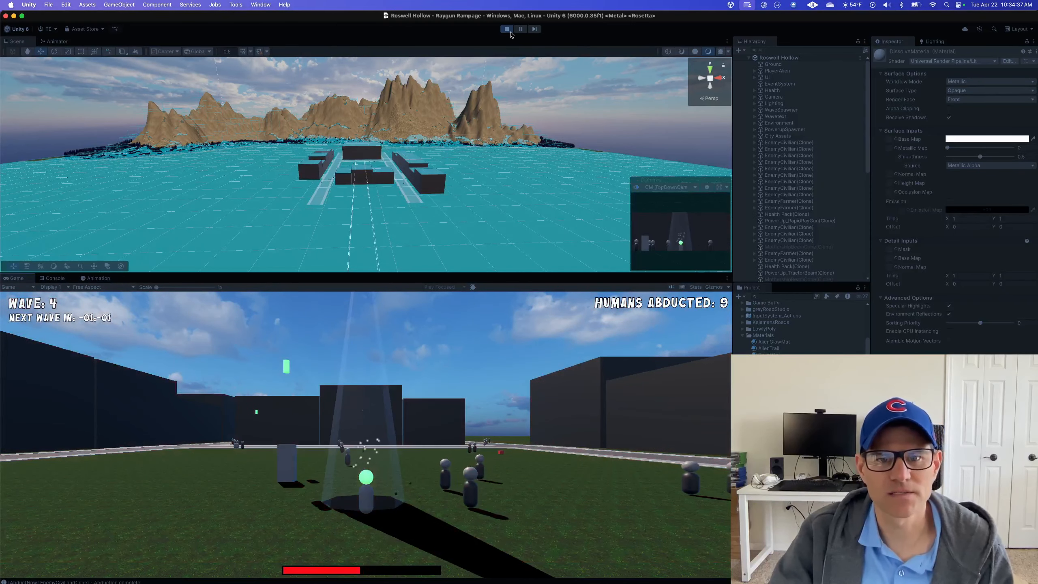
{"action": "left_click", "coordinate": [509, 29]}
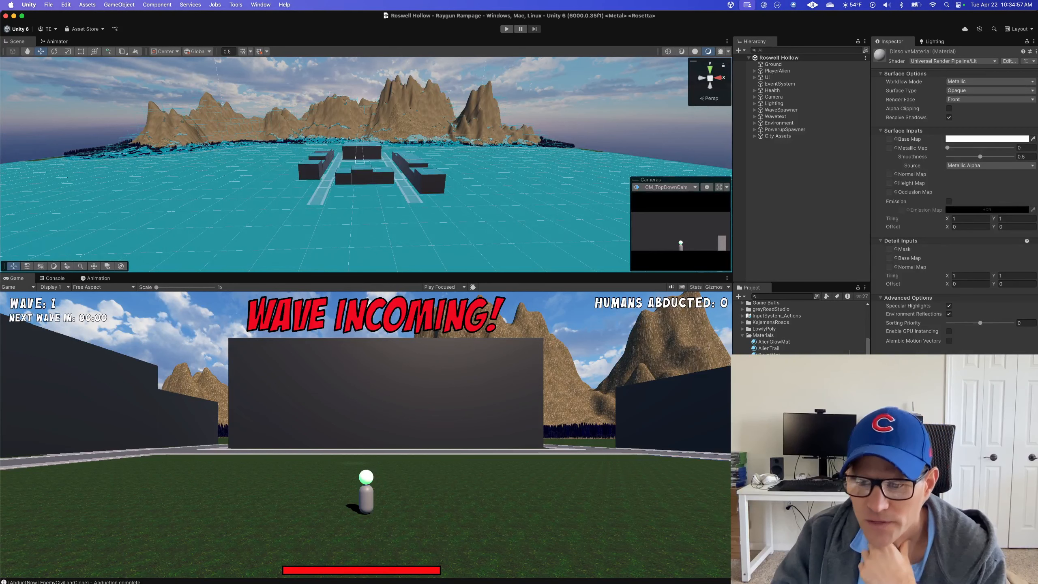
{"action": "scroll", "coordinate": [801, 328], "scroll_direction": "down", "scroll_amount": 10}
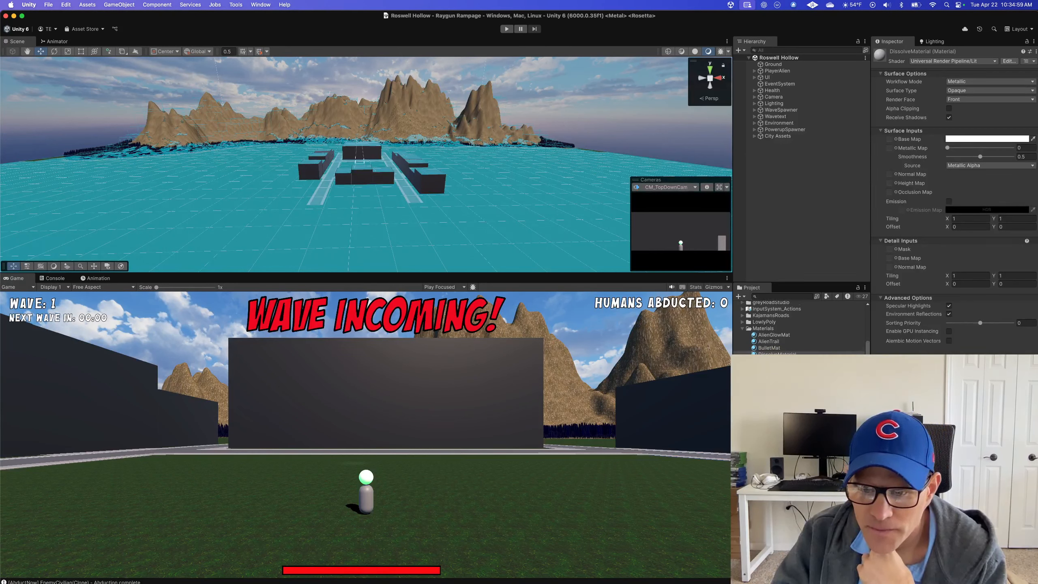
{"action": "scroll", "coordinate": [801, 328], "scroll_direction": "down", "scroll_amount": 8}
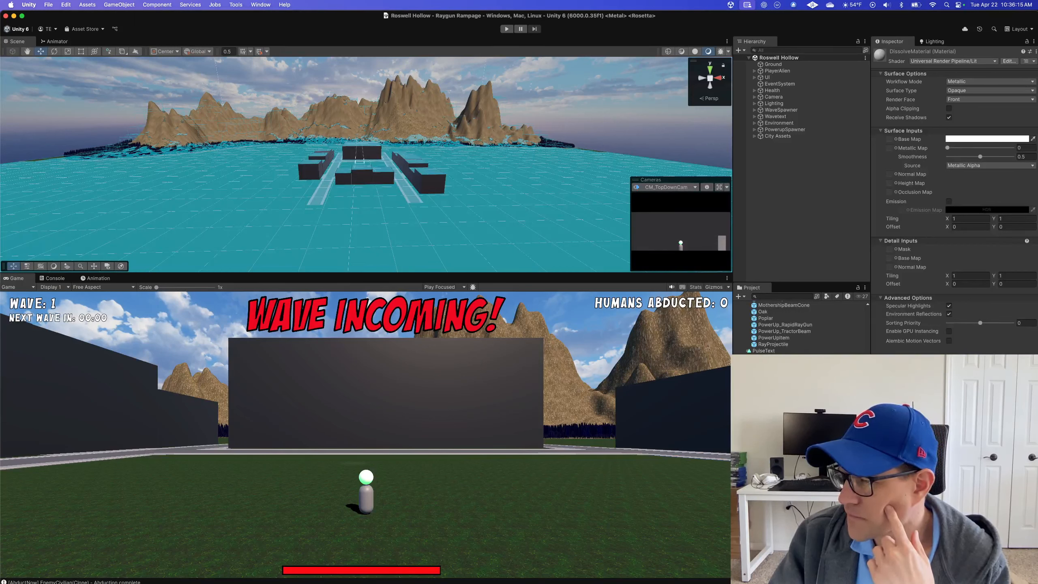
{"action": "scroll", "coordinate": [777, 327], "scroll_direction": "up", "scroll_amount": 2}
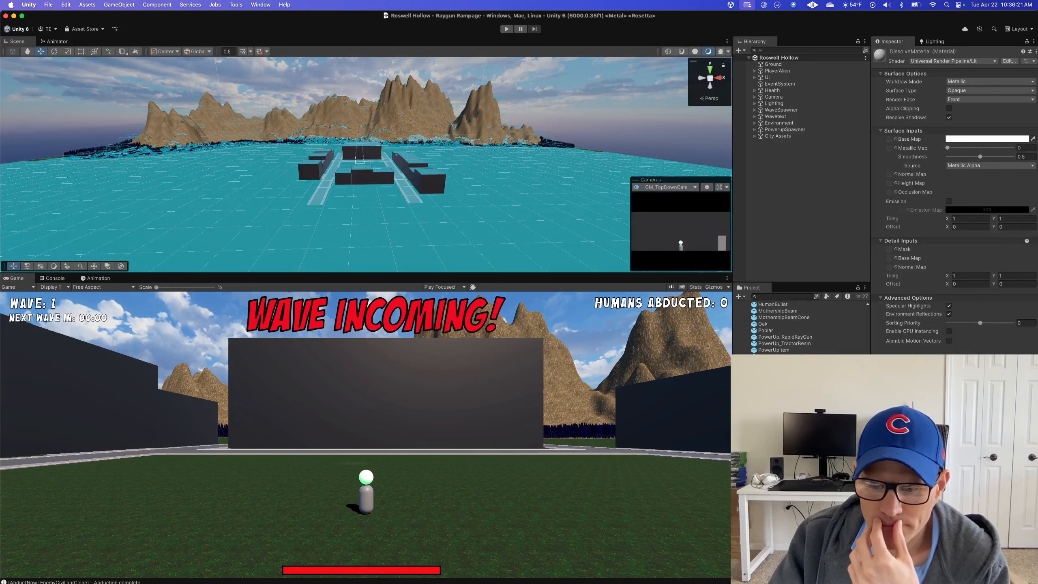
{"action": "scroll", "coordinate": [801, 328], "scroll_direction": "up", "scroll_amount": 6}
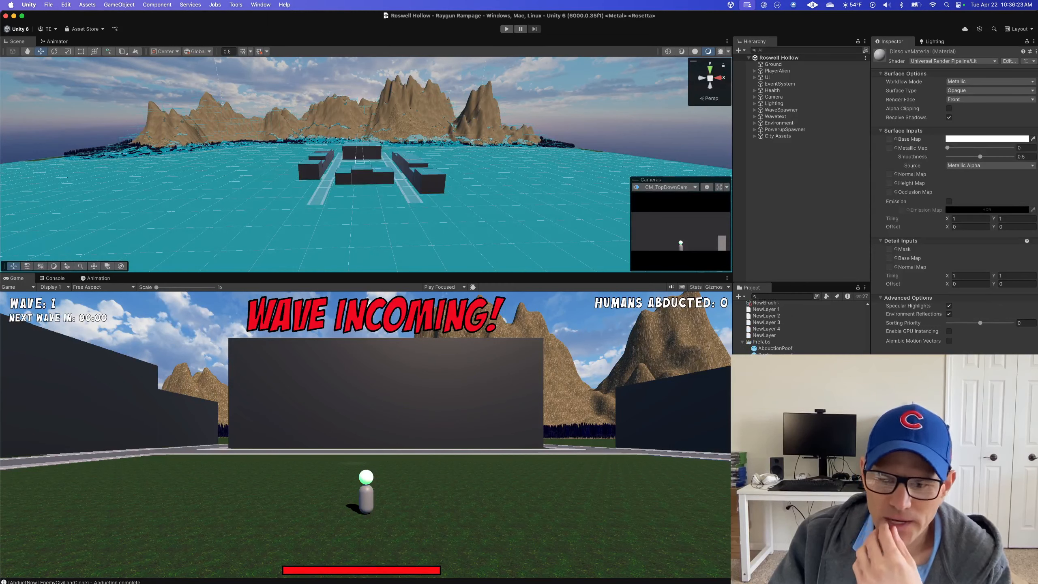
{"action": "scroll", "coordinate": [801, 328], "scroll_direction": "up", "scroll_amount": 2}
{"action": "scroll", "coordinate": [801, 327], "scroll_direction": "up", "scroll_amount": 3}
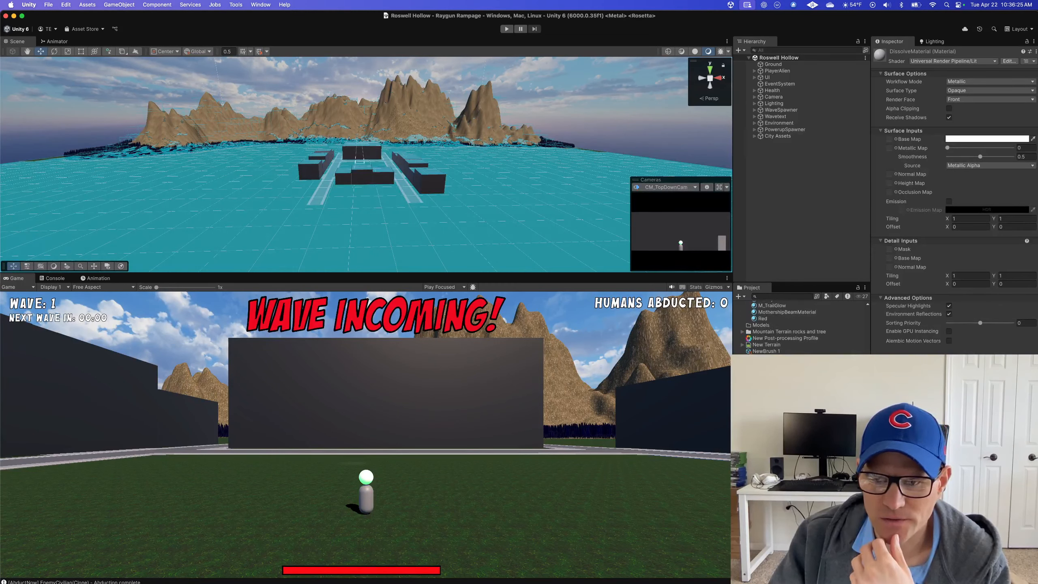
{"action": "scroll", "coordinate": [801, 327], "scroll_direction": "up", "scroll_amount": 2}
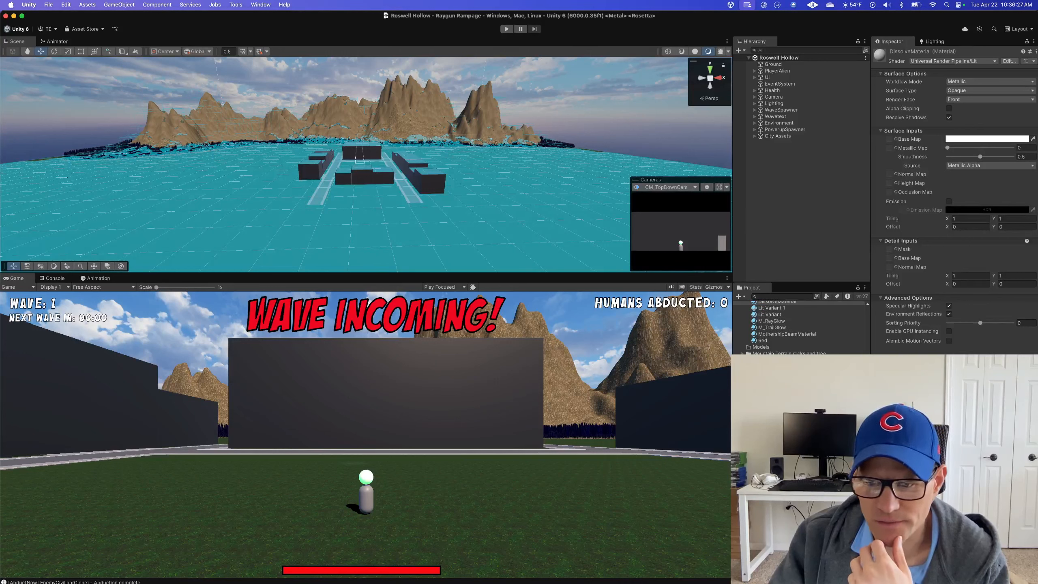
{"action": "scroll", "coordinate": [802, 327], "scroll_direction": "up", "scroll_amount": 3}
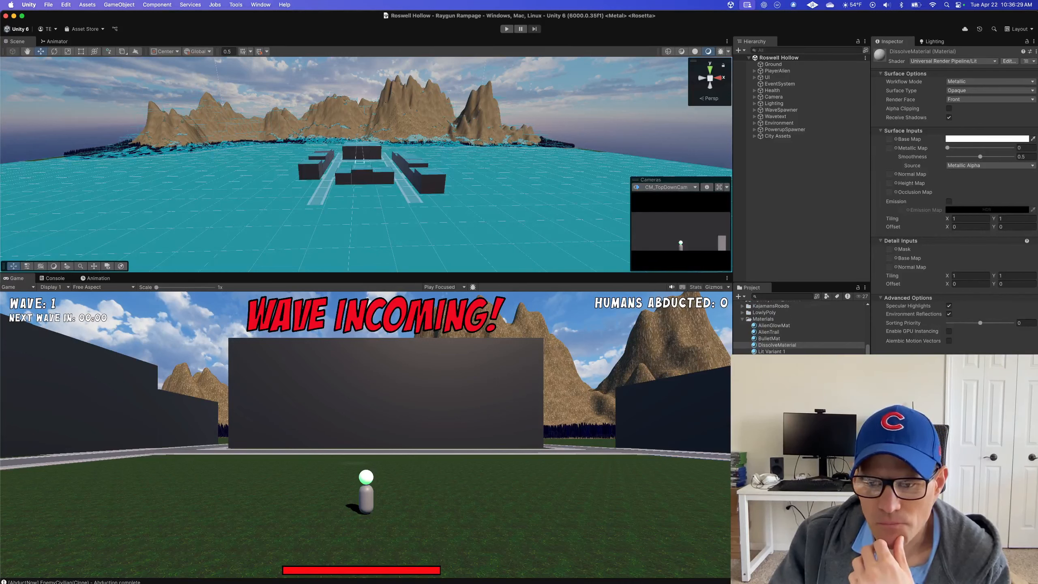
{"action": "scroll", "coordinate": [793, 346], "scroll_direction": "up", "scroll_amount": 1}
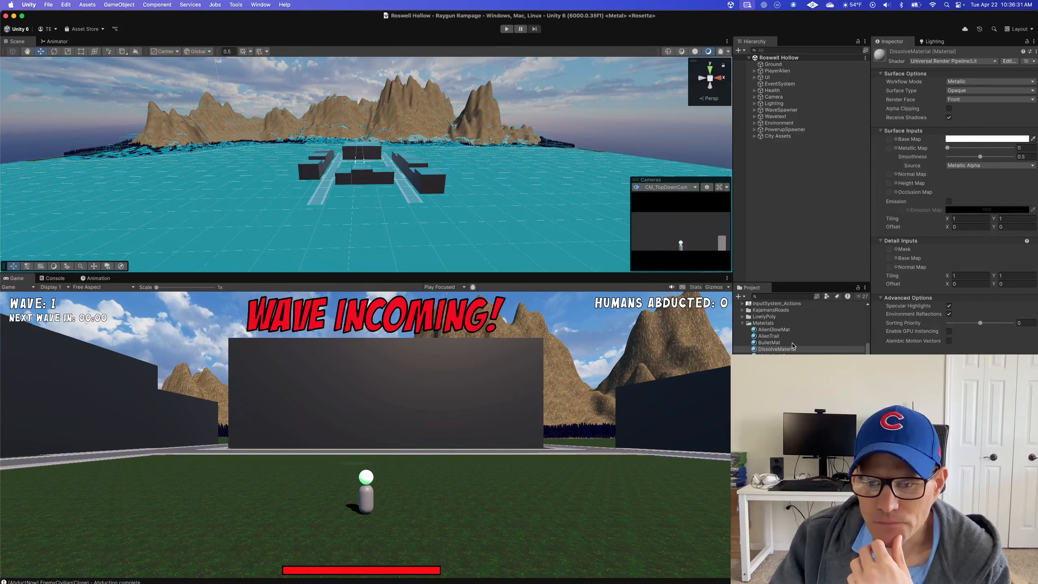
{"action": "scroll", "coordinate": [794, 347], "scroll_direction": "up", "scroll_amount": 1}
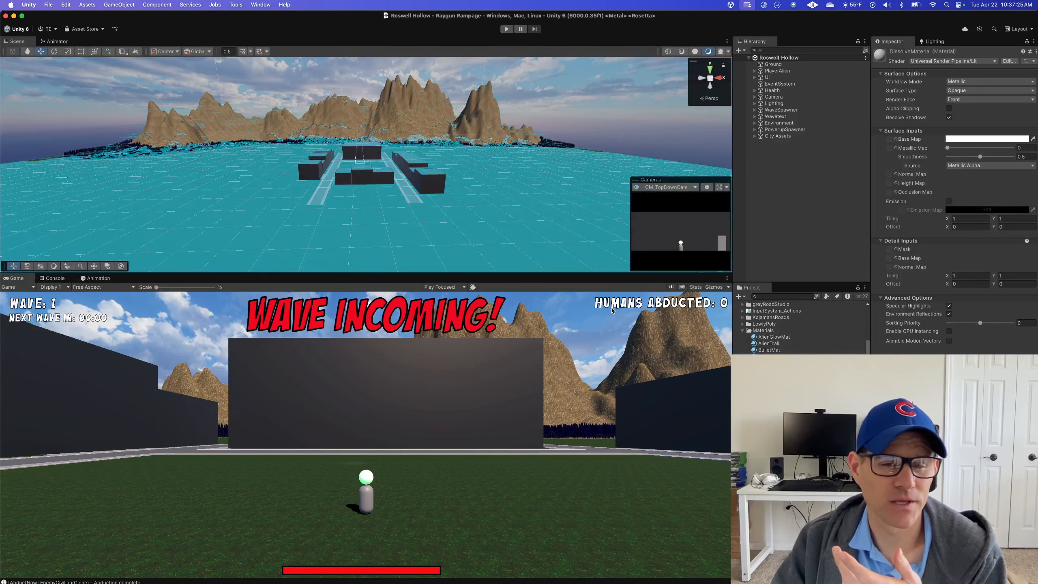
Switch to Safari and examine the sample images of the Space Rocks! Retro 50s Sci-Fi Font on the WingsArt Studio page
{"action": "key", "text": "ctrl+Up"}
{"action": "left_click", "coordinate": [482, 364]}
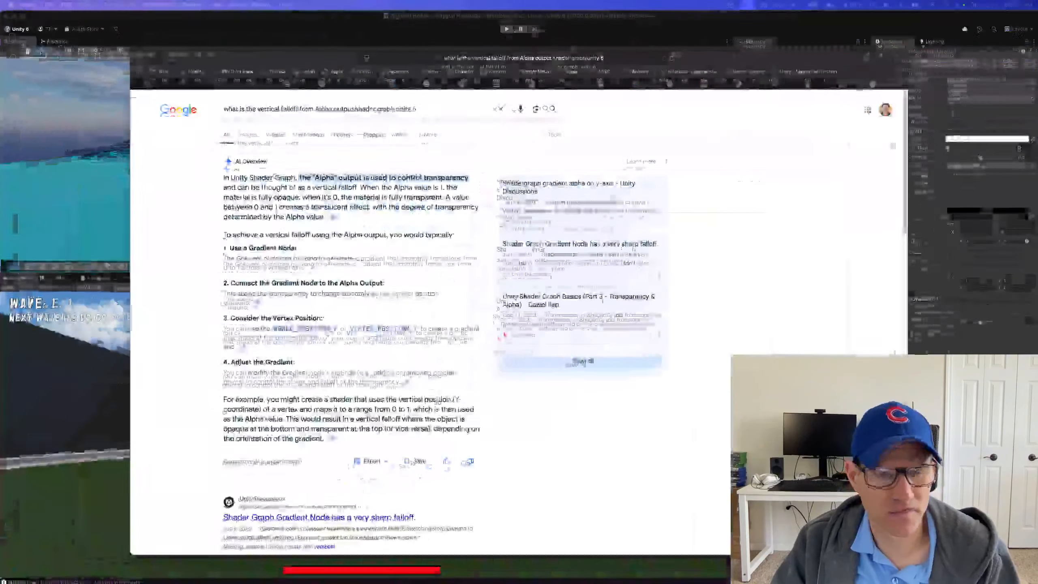
{"action": "key", "text": "ctrl+shift+Tab"}
{"action": "key", "text": "ctrl+shift+Tab"}
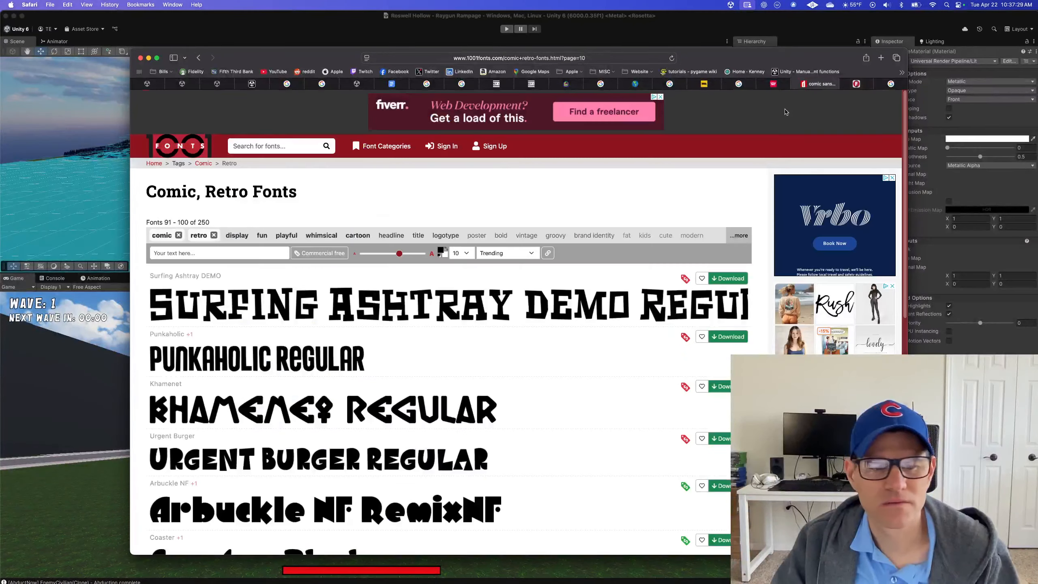
{"action": "key", "text": "ctrl+shift+Tab"}
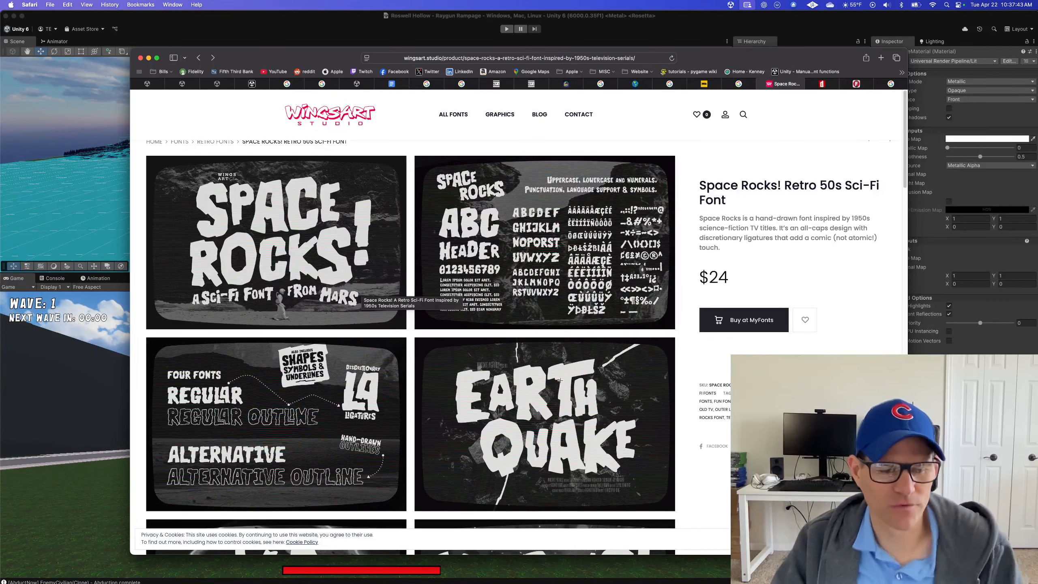
{"action": "scroll", "coordinate": [450, 369], "scroll_direction": "down", "scroll_amount": 2}
{"action": "scroll", "coordinate": [450, 369], "scroll_direction": "down", "scroll_amount": 5}
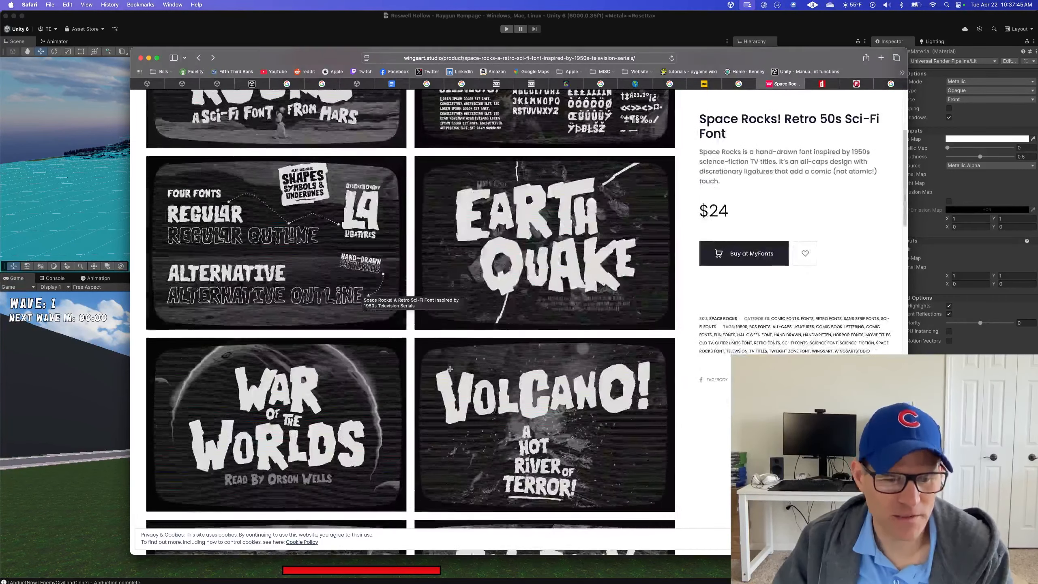
{"action": "scroll", "coordinate": [293, 413], "scroll_direction": "down", "scroll_amount": 4}
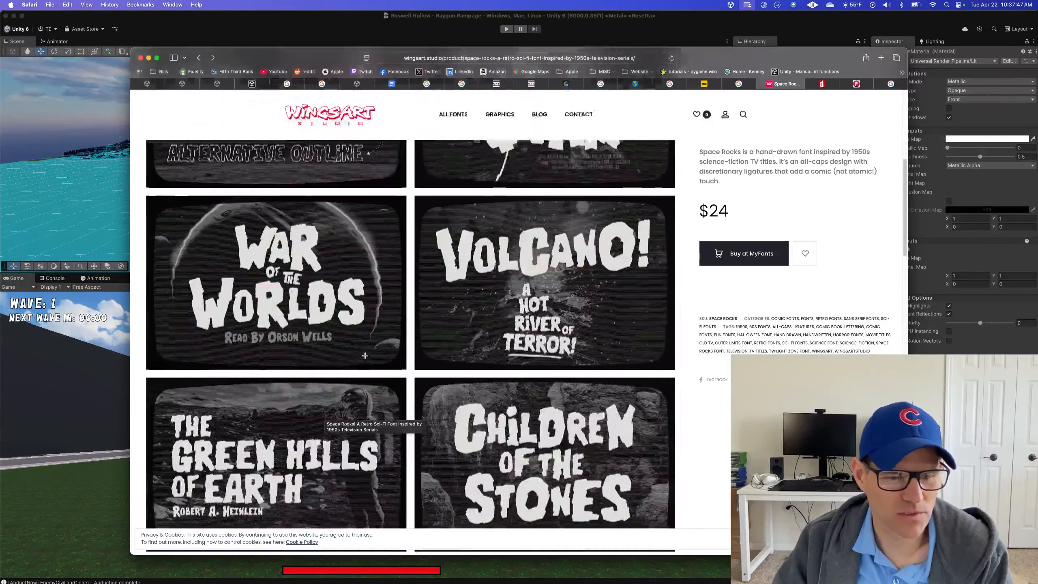
{"action": "scroll", "coordinate": [381, 345], "scroll_direction": "down", "scroll_amount": 9}
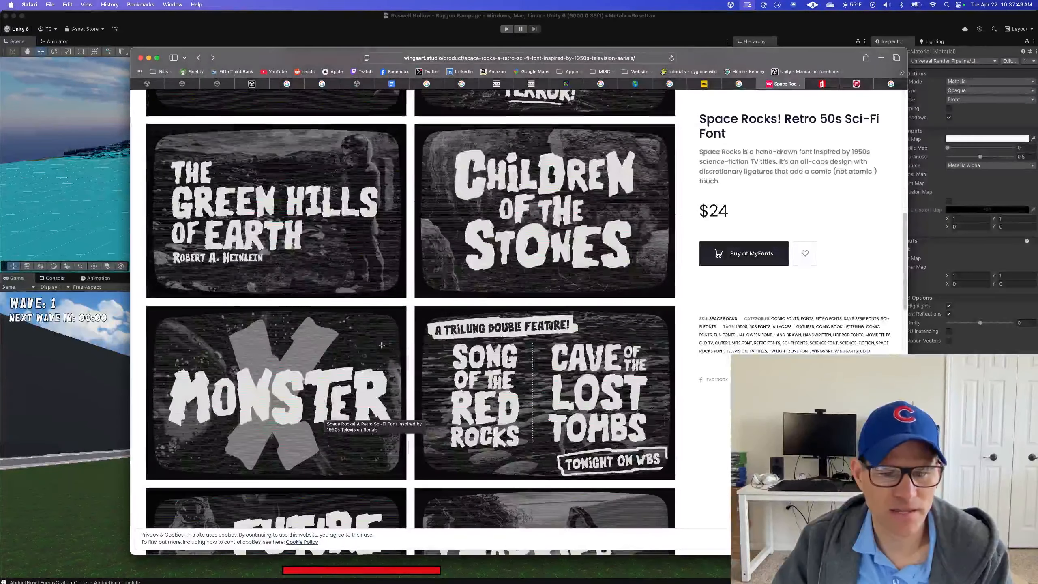
{"action": "scroll", "coordinate": [381, 345], "scroll_direction": "down", "scroll_amount": 9}
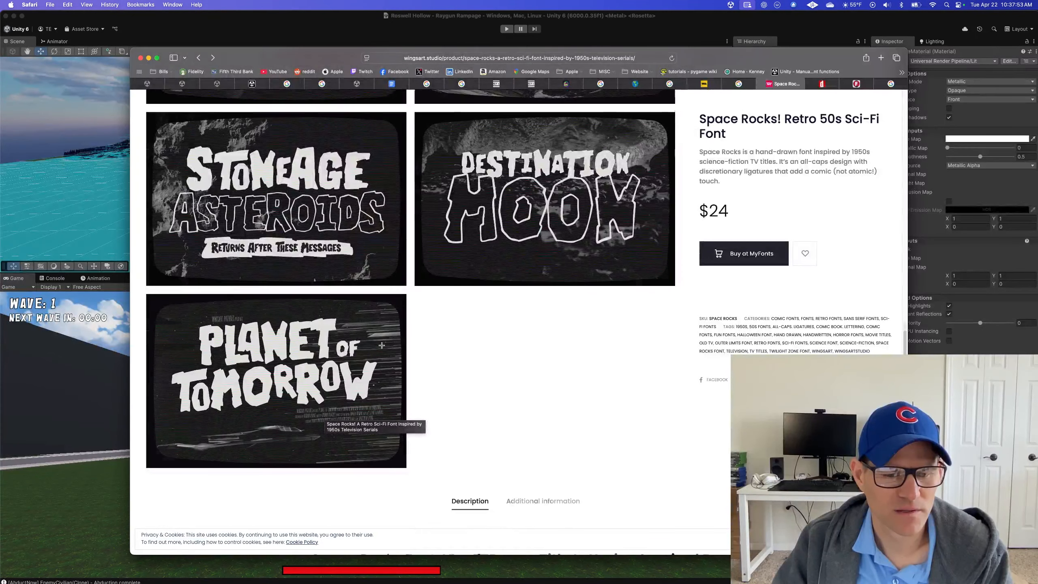
{"action": "scroll", "coordinate": [382, 346], "scroll_direction": "up", "scroll_amount": 15}
{"action": "scroll", "coordinate": [381, 345], "scroll_direction": "up", "scroll_amount": 10}
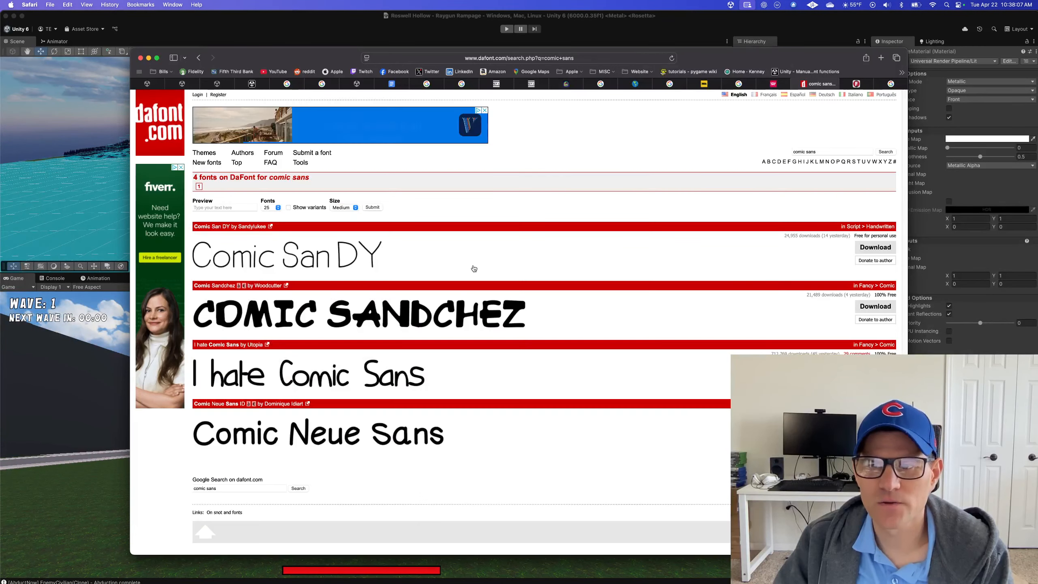
Review the DaFont results for comic sans and the Comic, Retro Fonts listing on 1001 Fonts
{"action": "key", "text": "ctrl+Tab"}
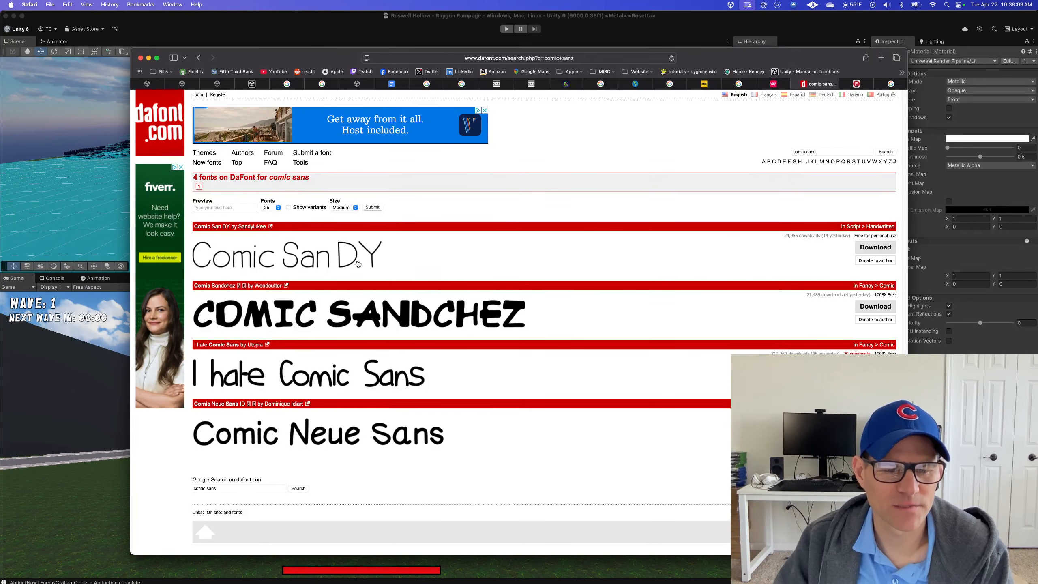
{"action": "key", "text": "ctrl+Tab"}
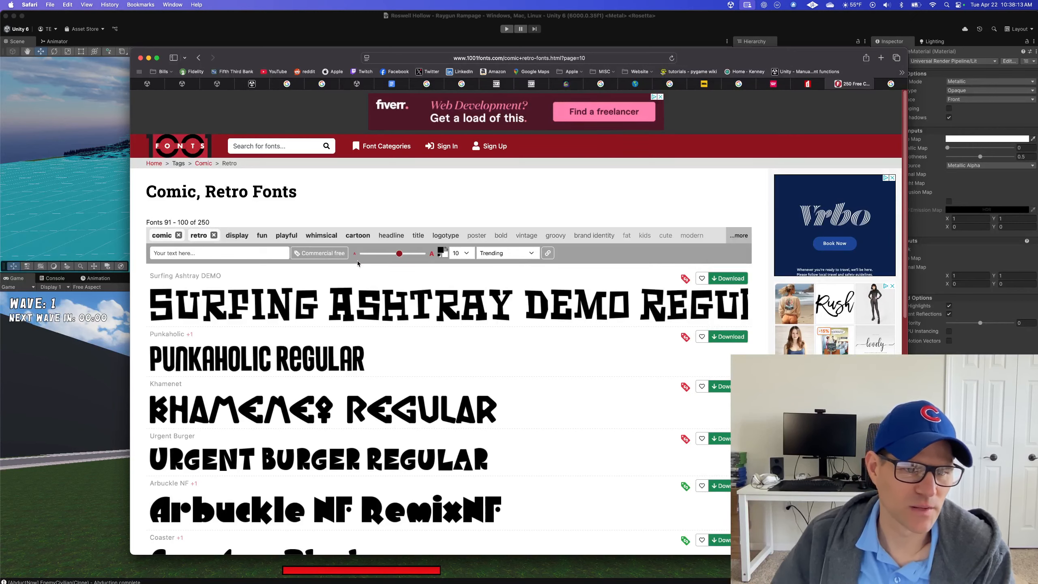
{"action": "scroll", "coordinate": [372, 304], "scroll_direction": "down", "scroll_amount": 10}
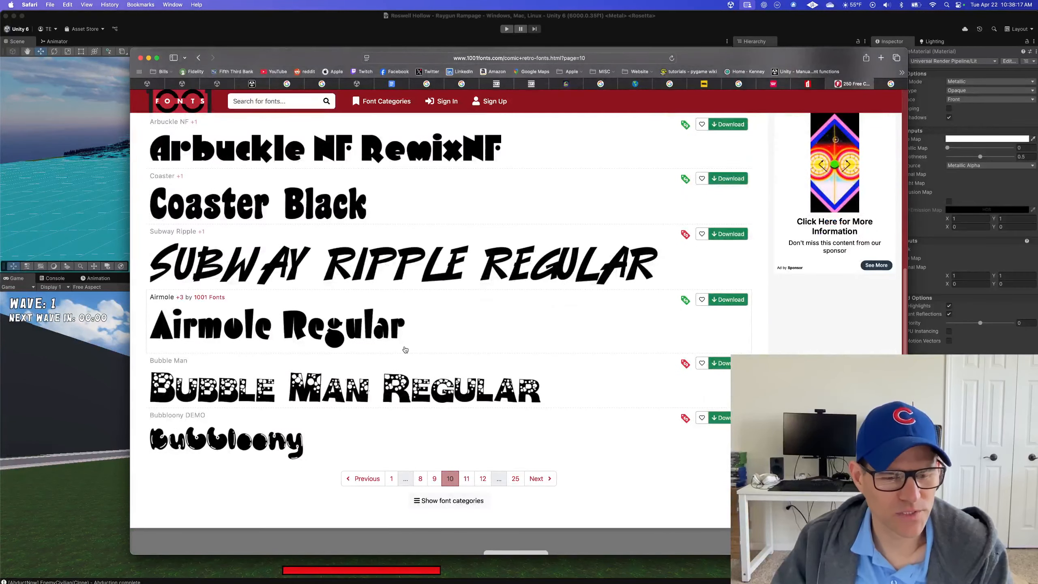
{"action": "scroll", "coordinate": [405, 349], "scroll_direction": "up", "scroll_amount": 2}
{"action": "scroll", "coordinate": [406, 350], "scroll_direction": "up", "scroll_amount": 10}
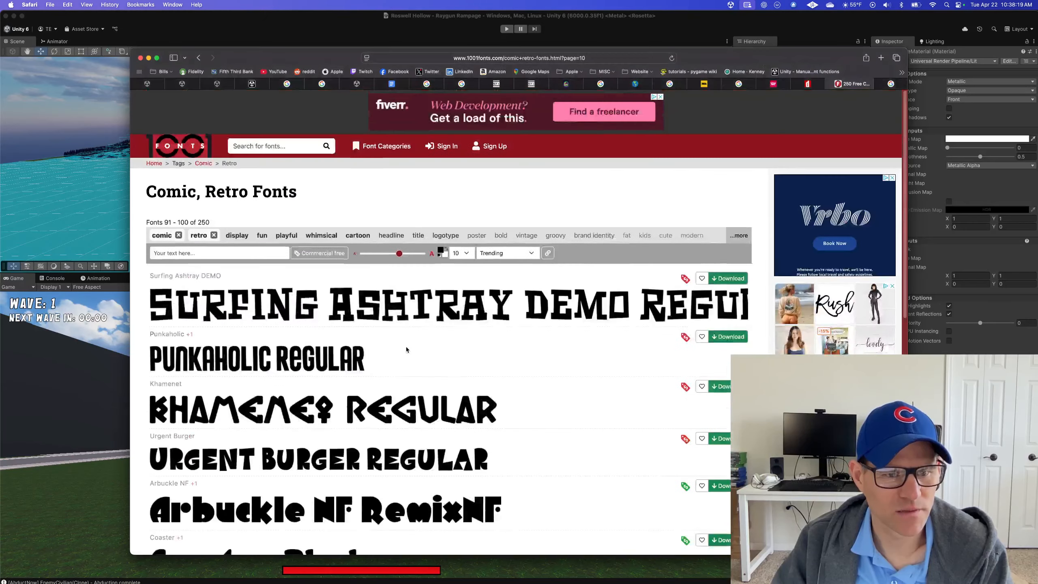
Switch back to Unity and assign the Shader Graphs/RadialDissolveShader shader to DissolveMaterial
{"action": "left_click", "coordinate": [585, 39]}
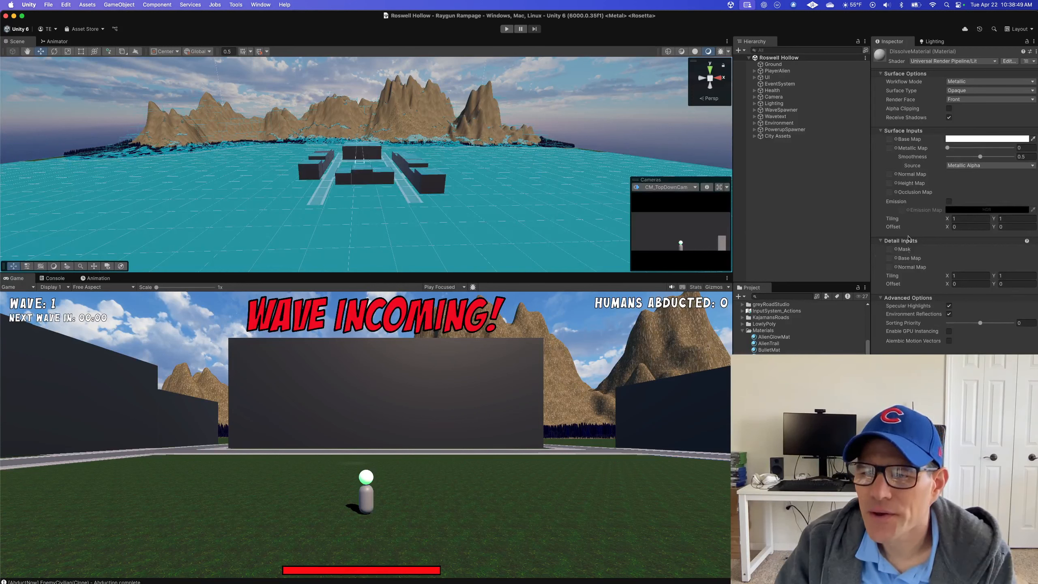
{"action": "left_click", "coordinate": [988, 62]}
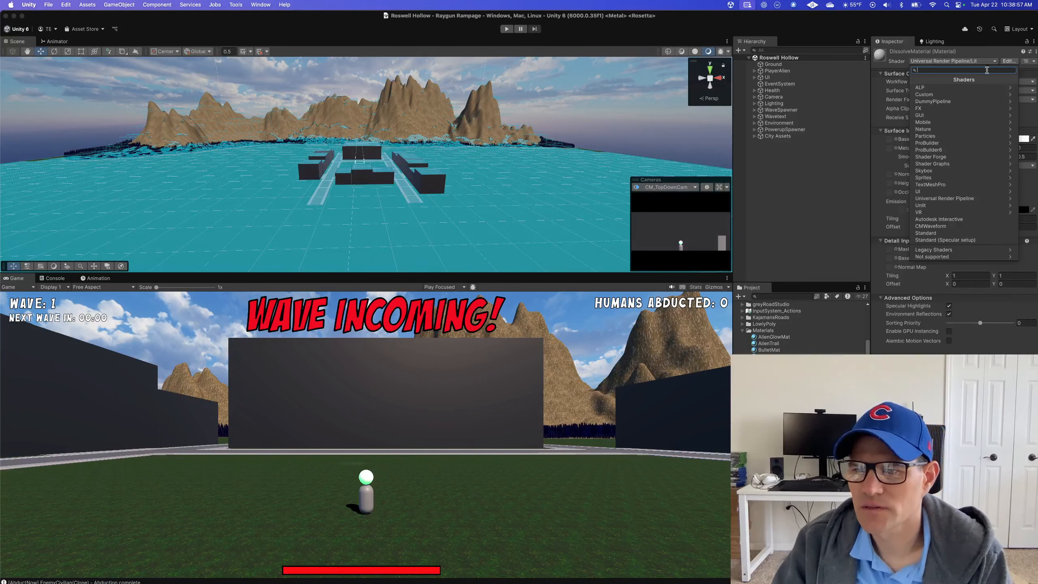
{"action": "left_click", "coordinate": [944, 164]}
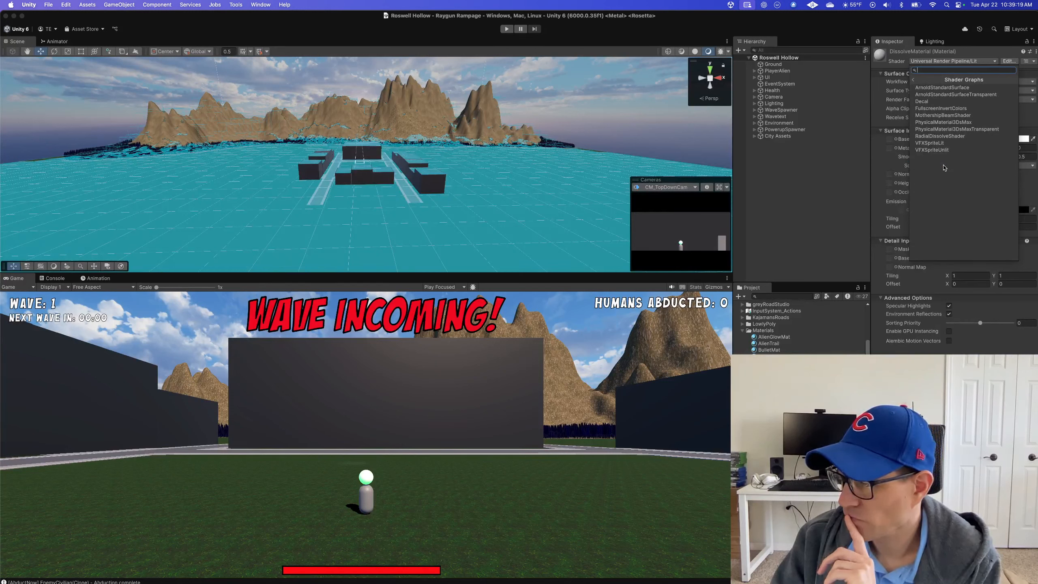
{"action": "left_click", "coordinate": [940, 136]}
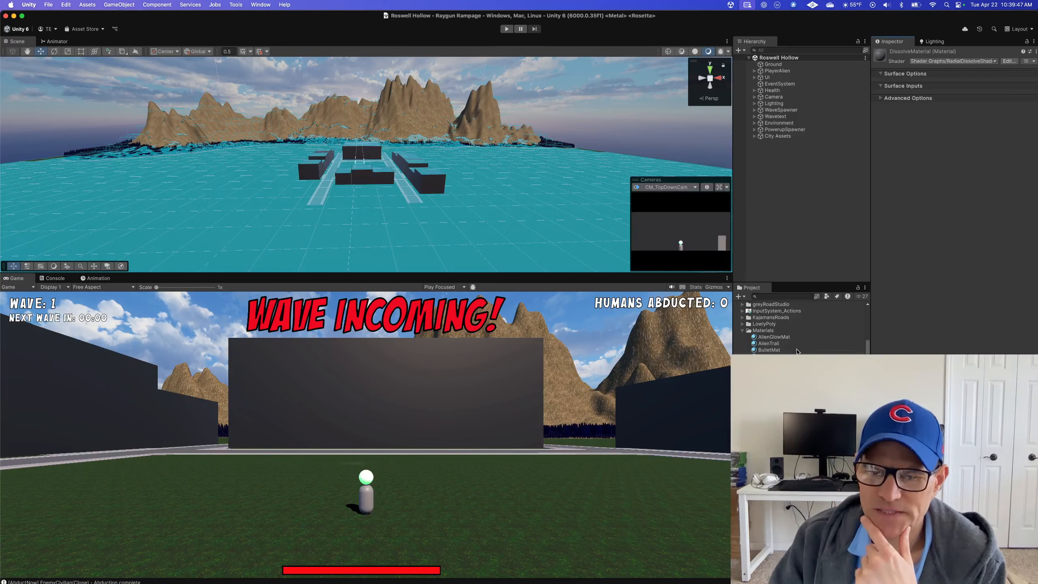
Add a third material slot to the EnemyCivilian prefab's Mesh Renderer and assign DissolveMaterial to it
{"action": "scroll", "coordinate": [801, 327], "scroll_direction": "down", "scroll_amount": 10}
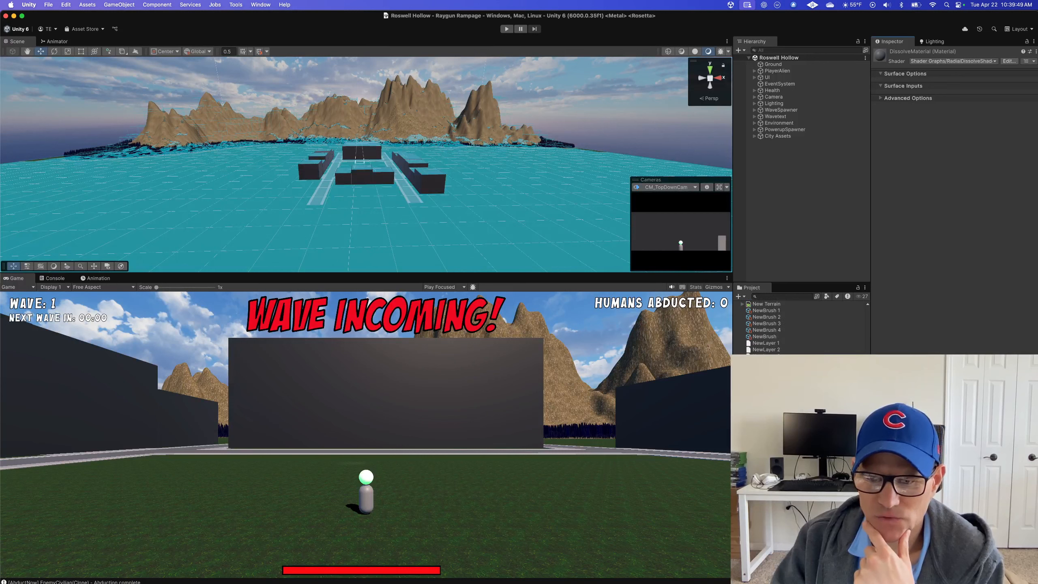
{"action": "left_click", "coordinate": [773, 434]}
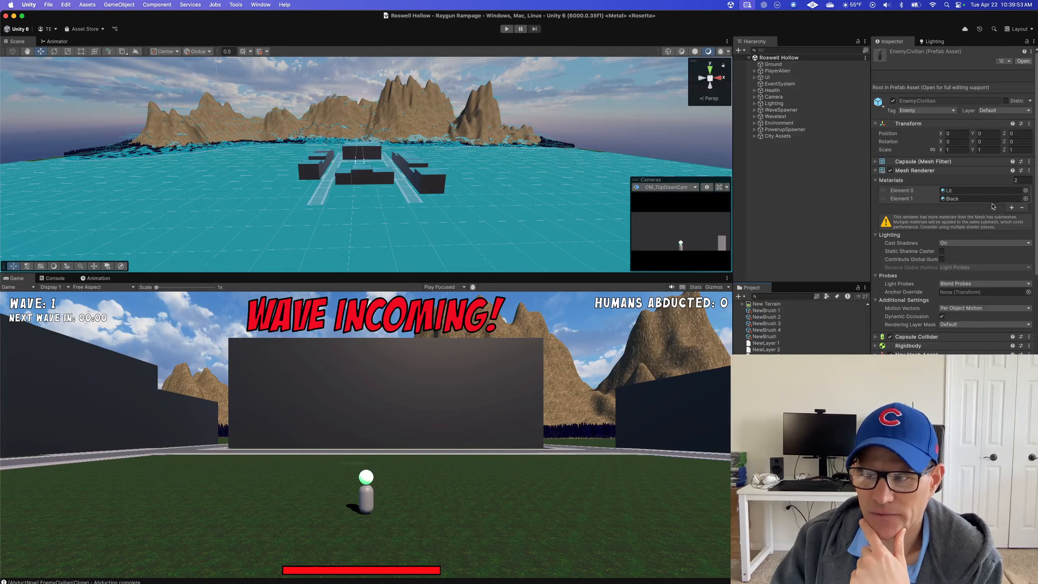
{"action": "left_click", "coordinate": [1012, 208]}
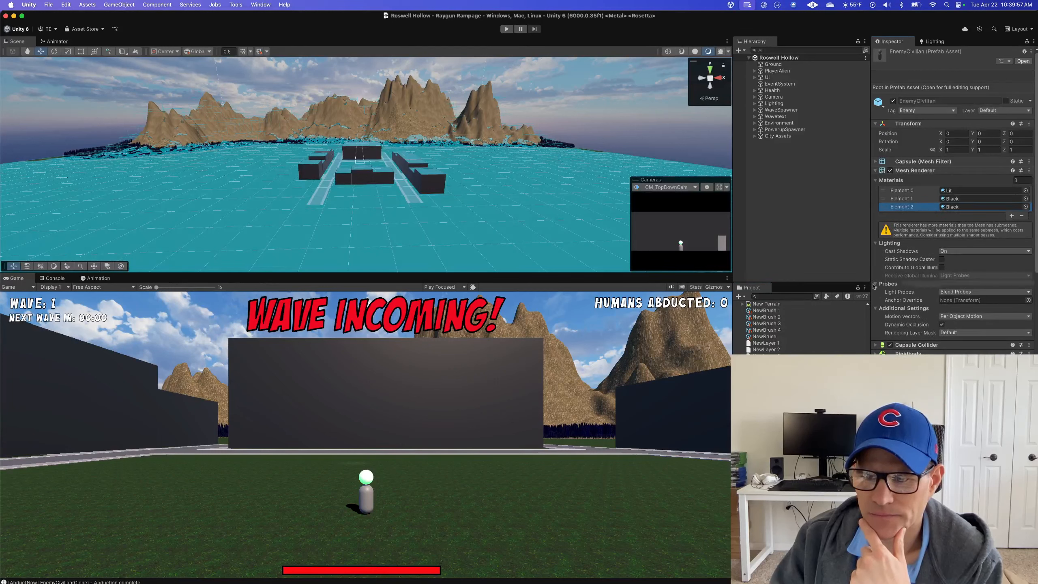
{"action": "scroll", "coordinate": [825, 324], "scroll_direction": "down", "scroll_amount": 5}
{"action": "scroll", "coordinate": [826, 323], "scroll_direction": "up", "scroll_amount": 3}
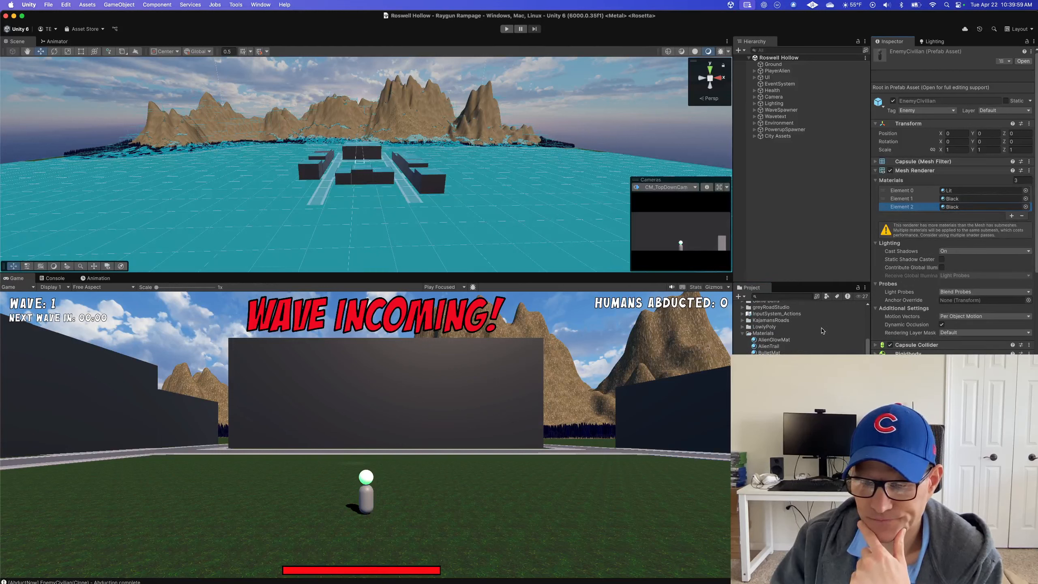
{"action": "left_click_drag", "start_coordinate": [773, 366], "coordinate": [959, 209]}
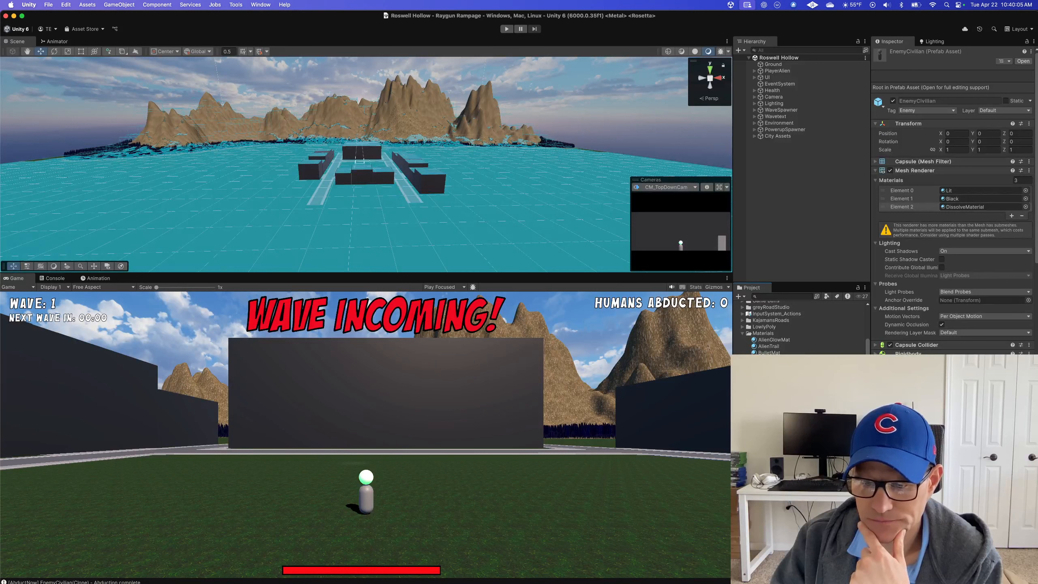
Add a third material slot to the EnemyFarmer prefab's Mesh Renderer and assign DissolveMaterial to it
{"action": "left_click", "coordinate": [777, 474]}
{"action": "left_click", "coordinate": [1011, 209]}
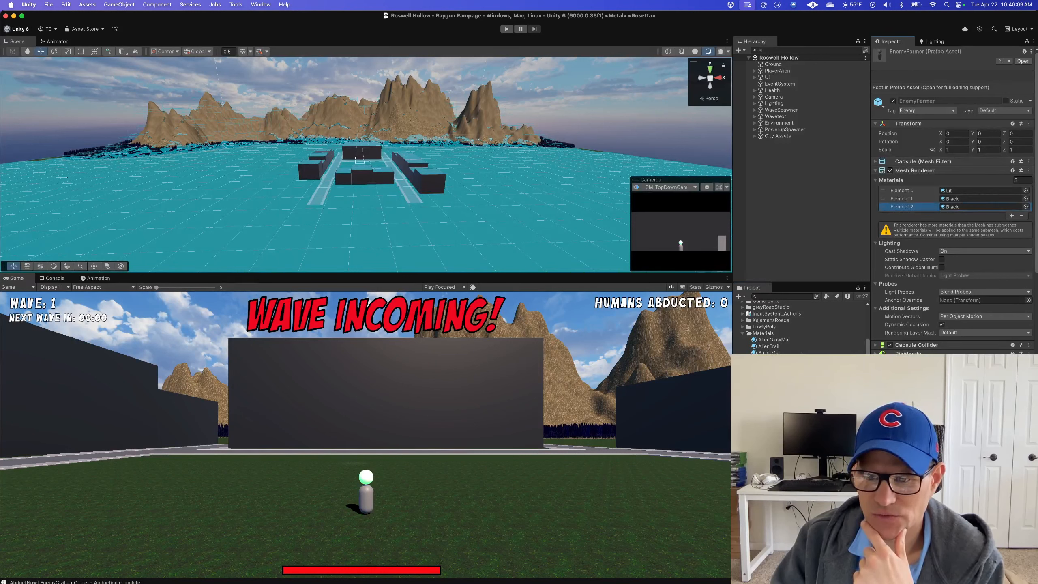
{"action": "left_click", "coordinate": [956, 207]}
{"action": "left_click_drag", "start_coordinate": [956, 207], "coordinate": [956, 208]}
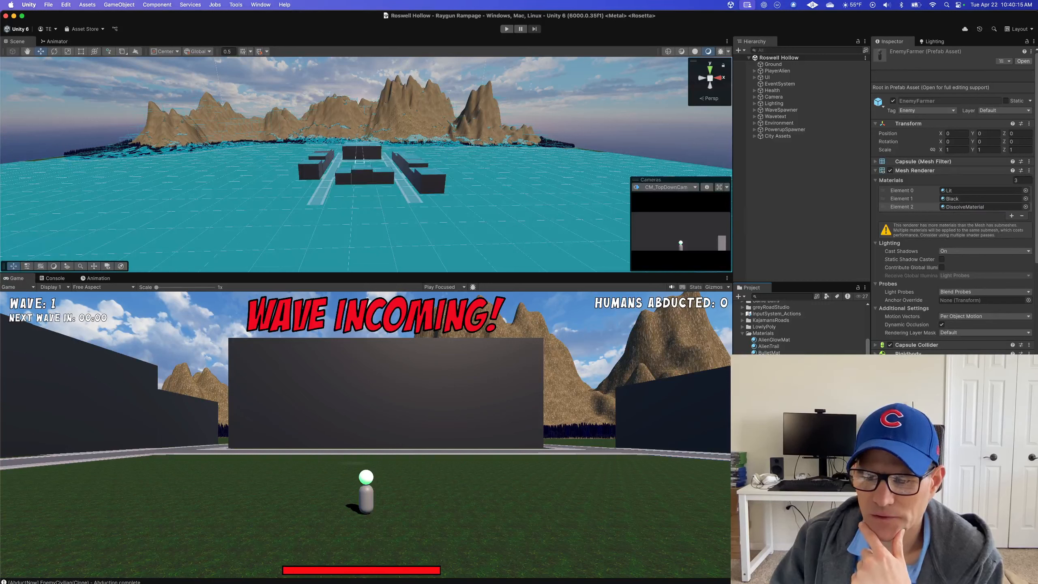
Add a third material slot to the EnemyHuman prefab's Mesh Renderer and assign DissolveMaterial to it
{"action": "key", "text": "Down"}
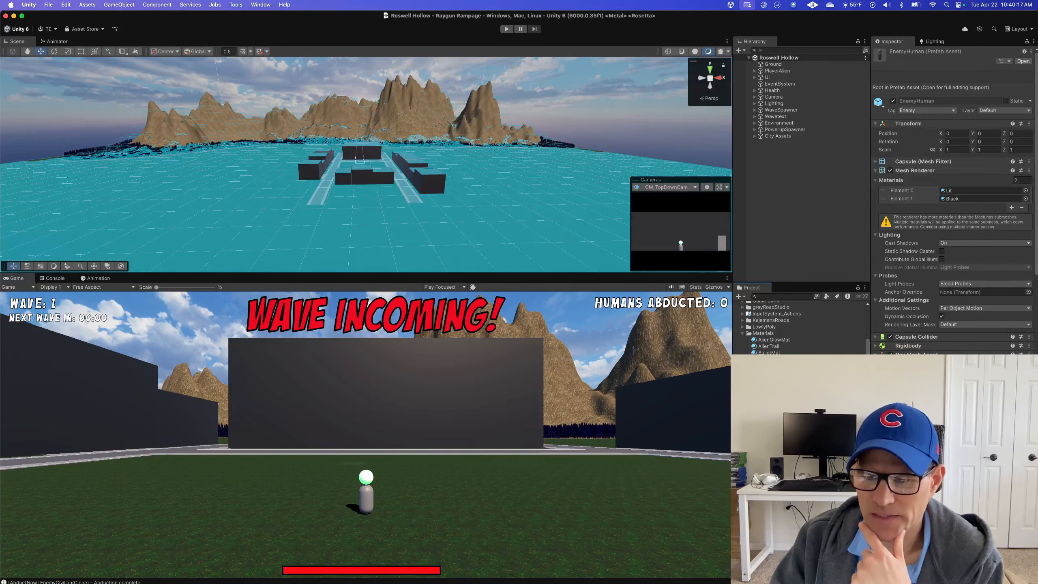
{"action": "left_click", "coordinate": [1013, 208]}
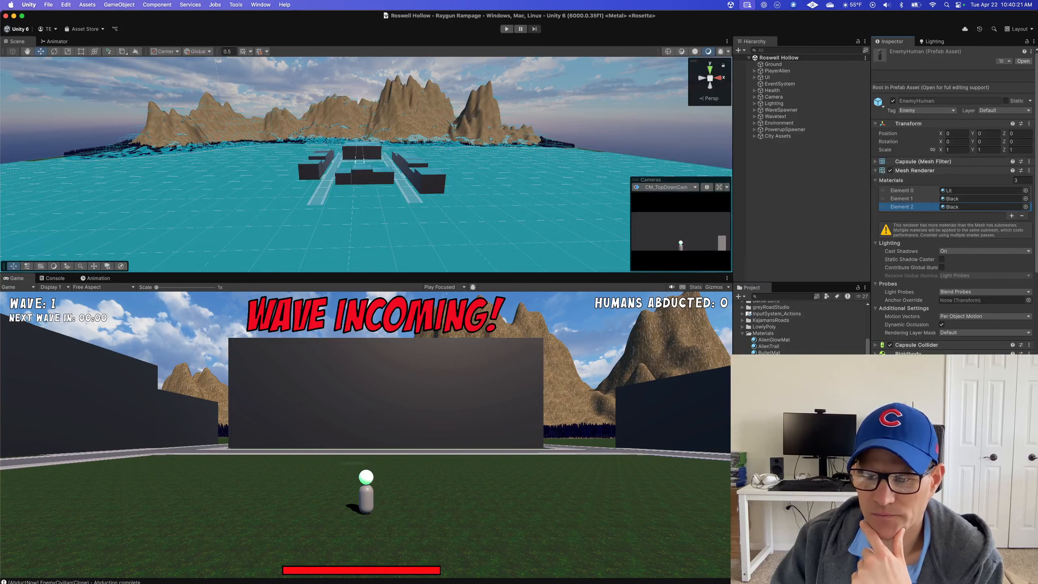
{"action": "left_click_drag", "start_coordinate": [770, 403], "coordinate": [949, 208]}
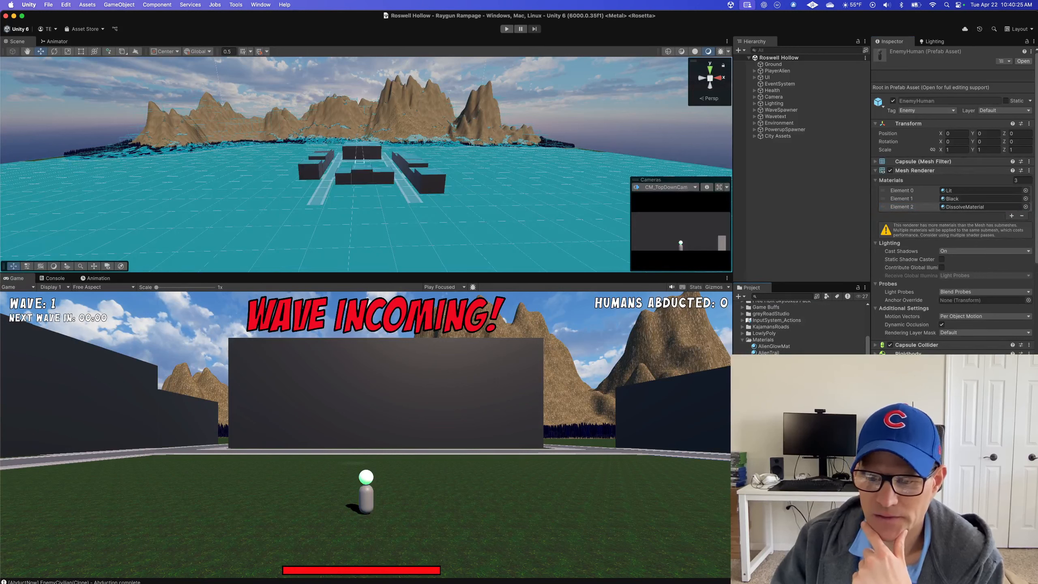
Add a third material slot to the EnemyPolice prefab's Mesh Renderer and assign DissolveMaterial to it
{"action": "left_click", "coordinate": [777, 470]}
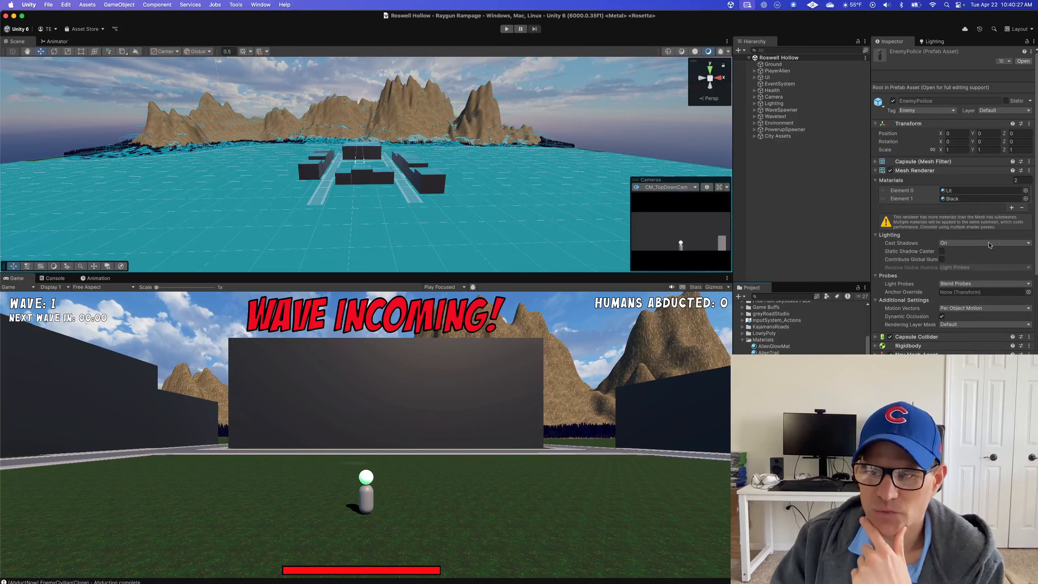
{"action": "scroll", "coordinate": [997, 242], "scroll_direction": "down", "scroll_amount": 2}
{"action": "left_click", "coordinate": [1012, 191]}
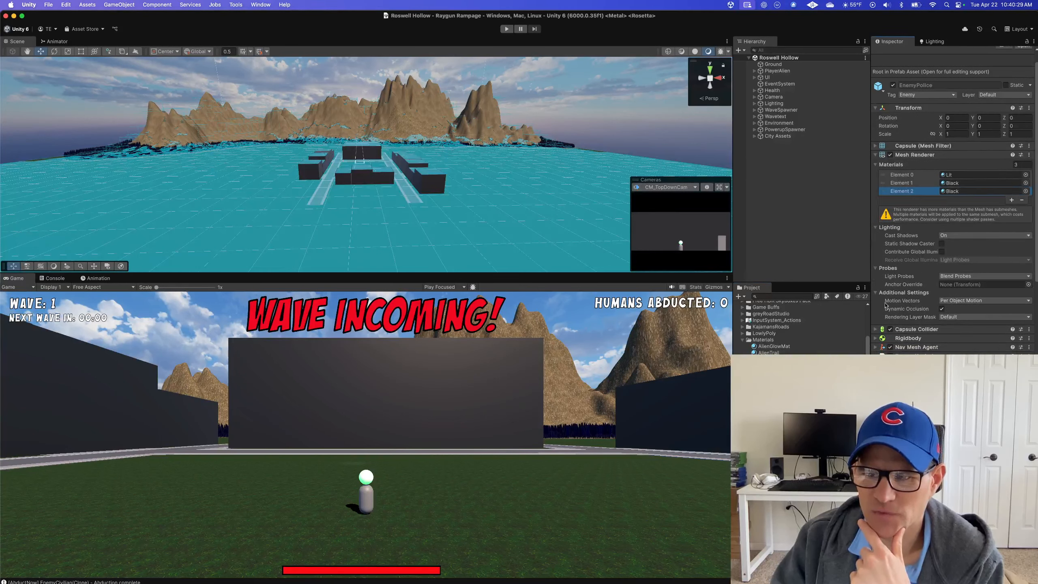
{"action": "left_click_drag", "start_coordinate": [777, 386], "coordinate": [954, 194]}
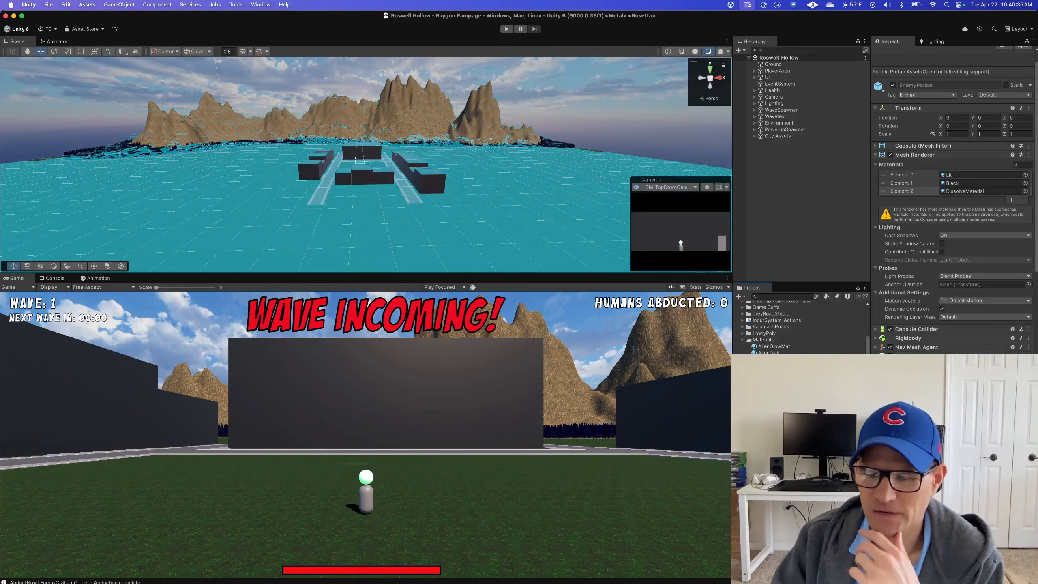
Add a third material slot to the EnemySoldier prefab's Mesh Renderer and assign DissolveMaterial to it
{"action": "left_click", "coordinate": [776, 491]}
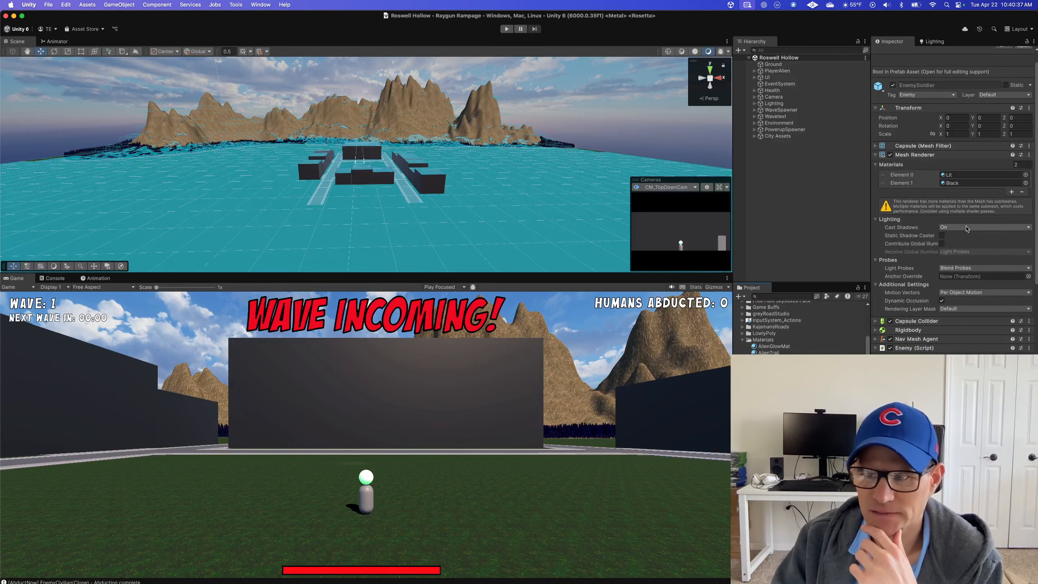
{"action": "scroll", "coordinate": [967, 229], "scroll_direction": "down", "scroll_amount": 1}
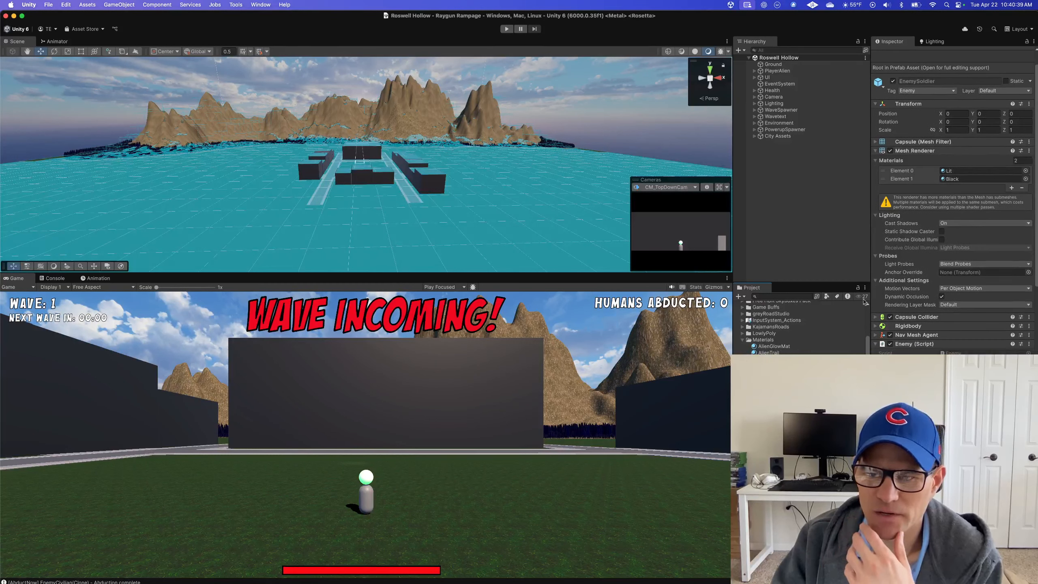
{"action": "left_click", "coordinate": [1011, 188]}
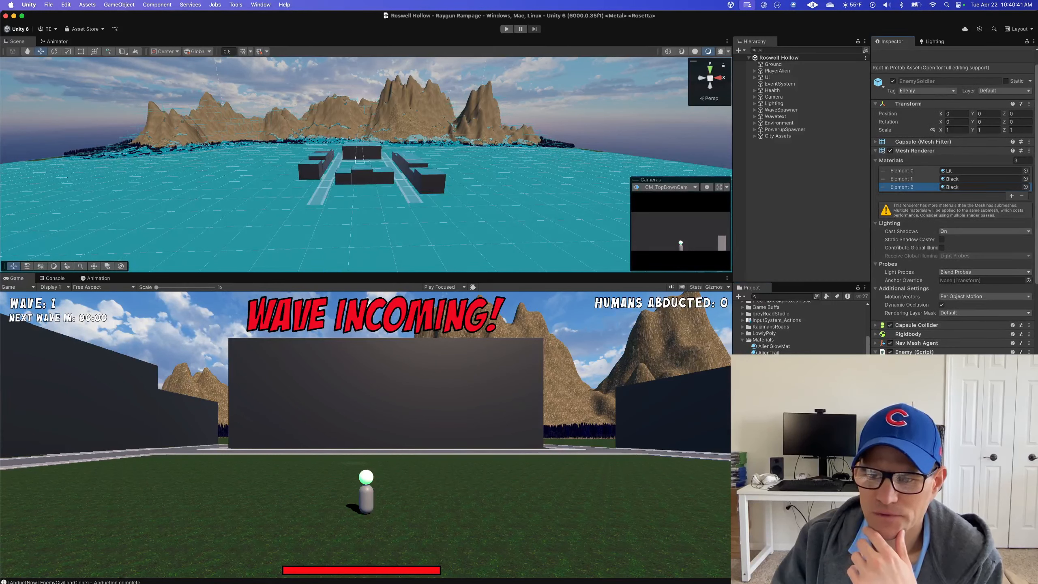
{"action": "left_click_drag", "start_coordinate": [776, 413], "coordinate": [952, 190]}
Inspect DissolveMaterial in the project assets and open the RadialDissolveShader graph for editing
{"action": "scroll", "coordinate": [801, 327], "scroll_direction": "down", "scroll_amount": 2}
{"action": "scroll", "coordinate": [801, 327], "scroll_direction": "up", "scroll_amount": 10}
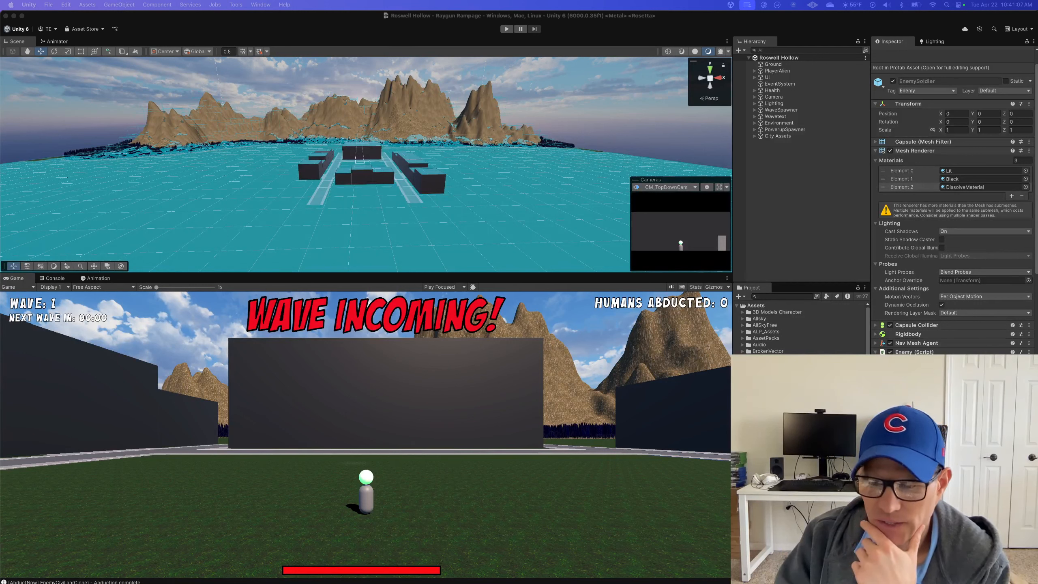
{"action": "scroll", "coordinate": [801, 327], "scroll_direction": "down", "scroll_amount": 1}
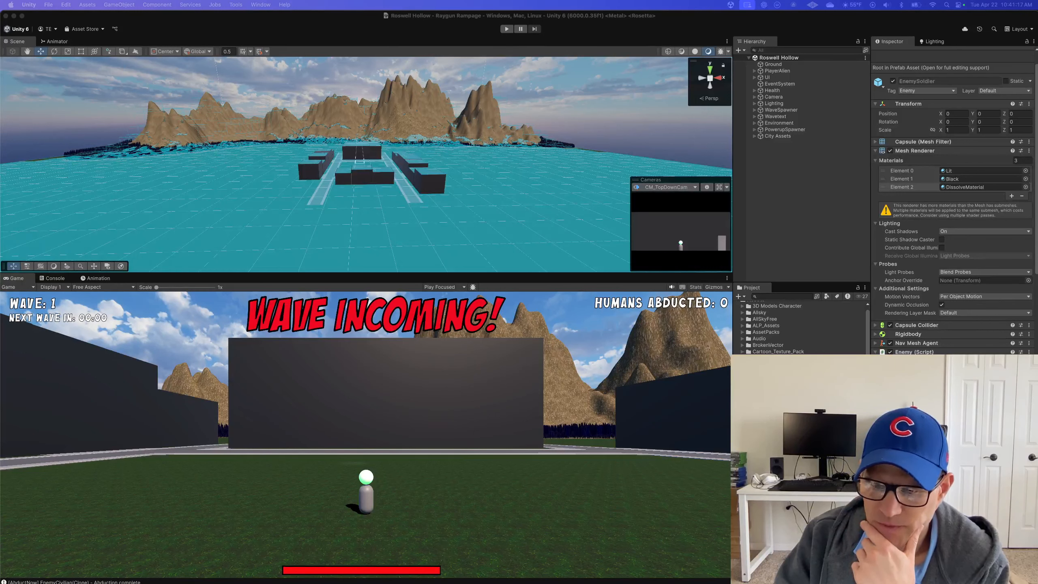
{"action": "left_click", "coordinate": [776, 391]}
{"action": "scroll", "coordinate": [777, 391], "scroll_direction": "down", "scroll_amount": 15}
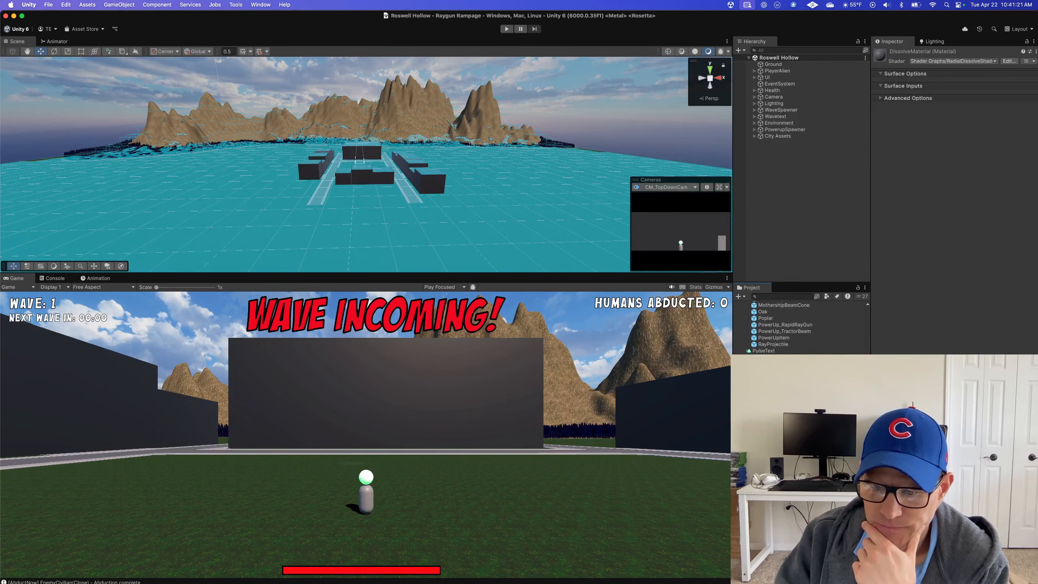
{"action": "left_click", "coordinate": [777, 358]}
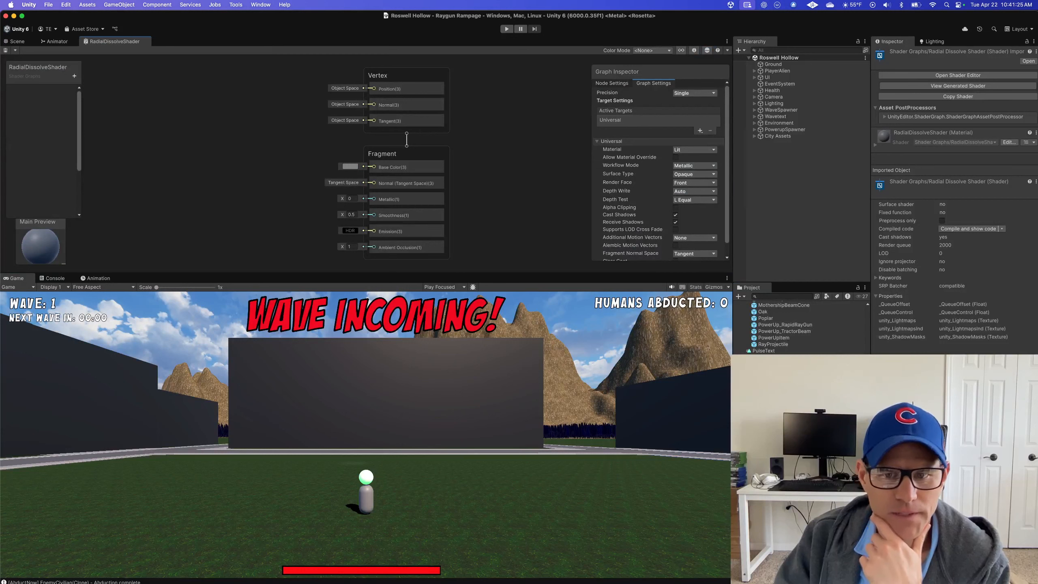
{"action": "scroll", "coordinate": [294, 169], "scroll_direction": "down", "scroll_amount": 3}
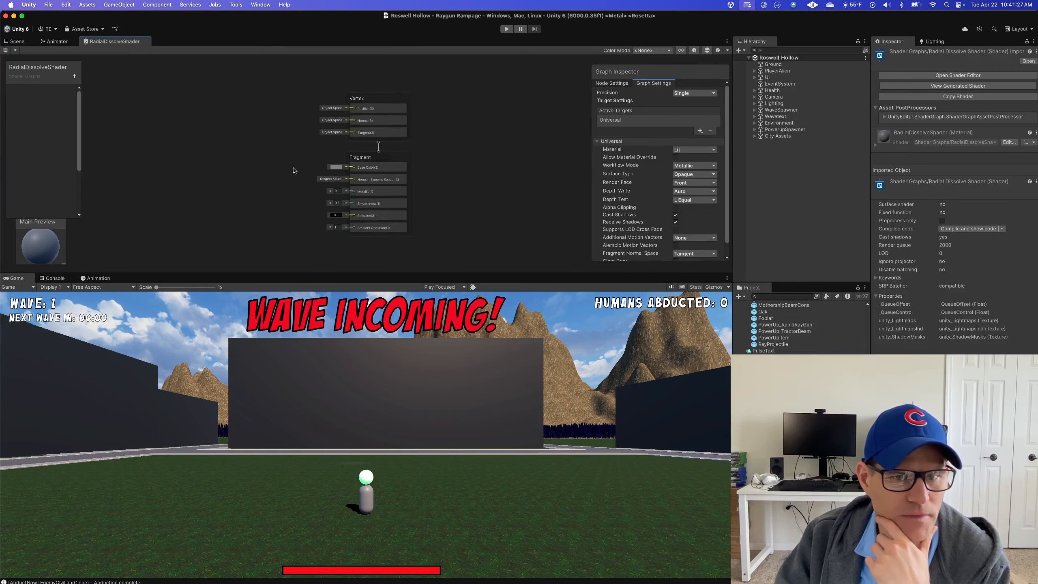
{"action": "scroll", "coordinate": [294, 170], "scroll_direction": "up", "scroll_amount": 2}
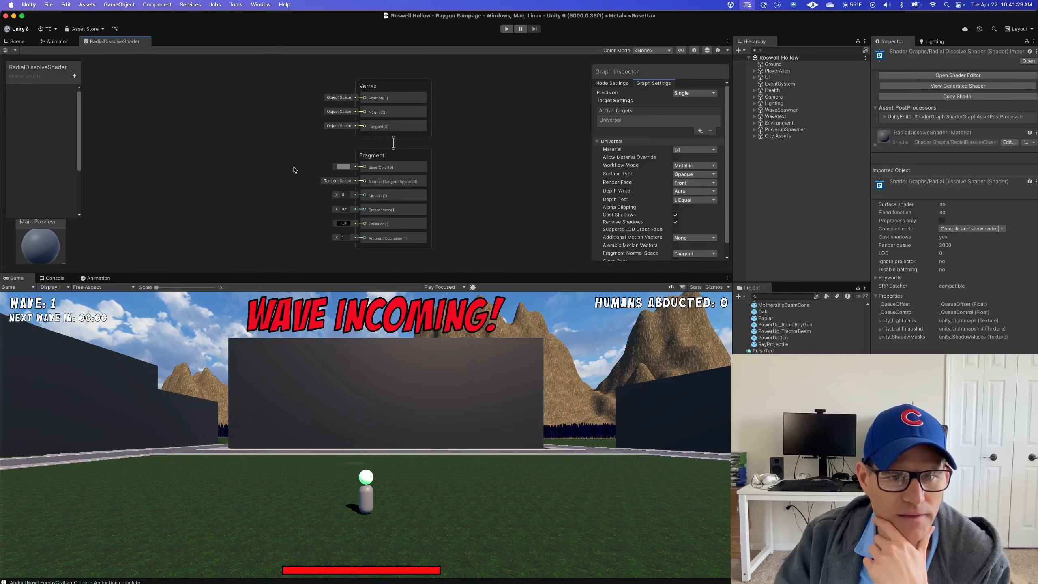
{"action": "middle_click_drag", "start_coordinate": [282, 127], "coordinate": [419, 133]}
{"action": "scroll", "coordinate": [359, 143], "scroll_direction": "down", "scroll_amount": 2}
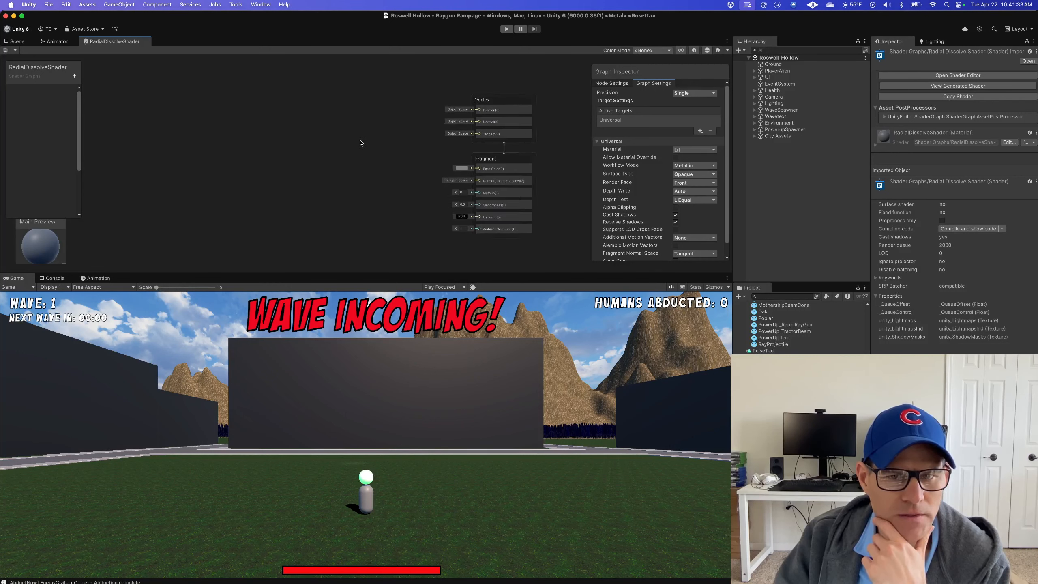
{"action": "middle_click_drag", "start_coordinate": [360, 143], "coordinate": [430, 144]}
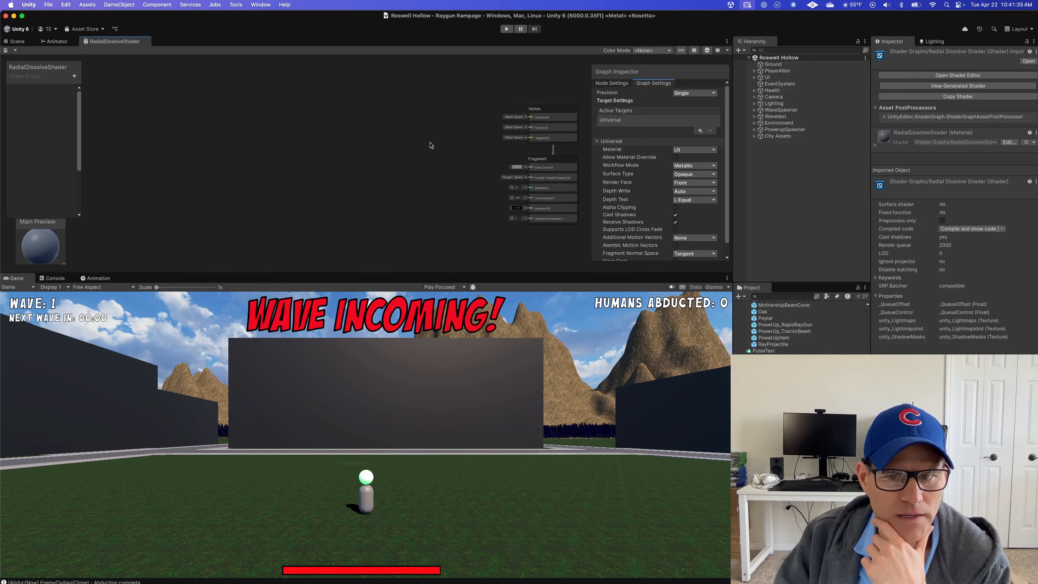
{"action": "scroll", "coordinate": [430, 145], "scroll_direction": "down", "scroll_amount": 2}
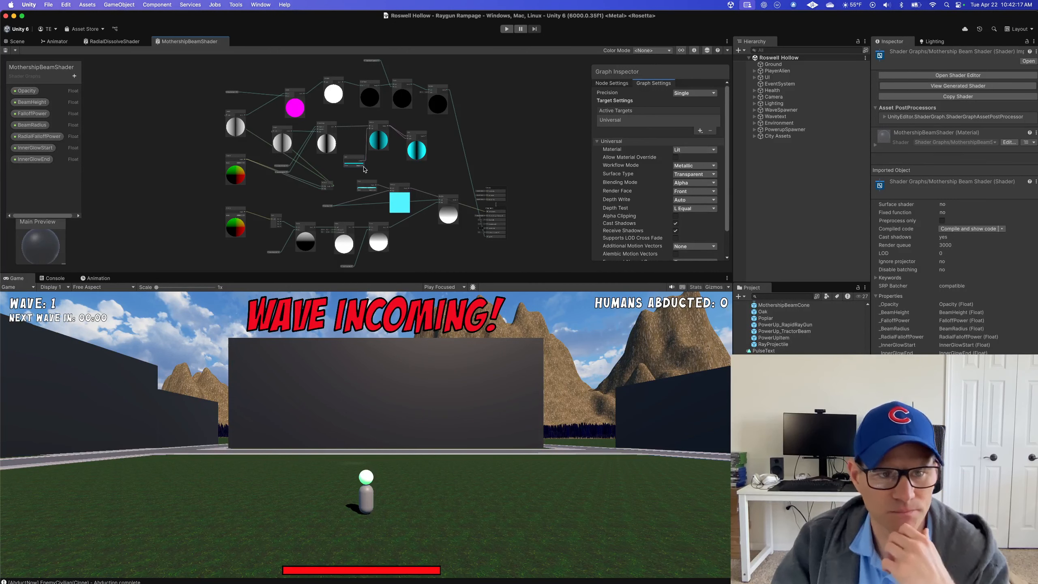
Close the MothershipBeamShader graph, leaving the RadialDissolveShader graph open
{"action": "right_click", "coordinate": [190, 43]}
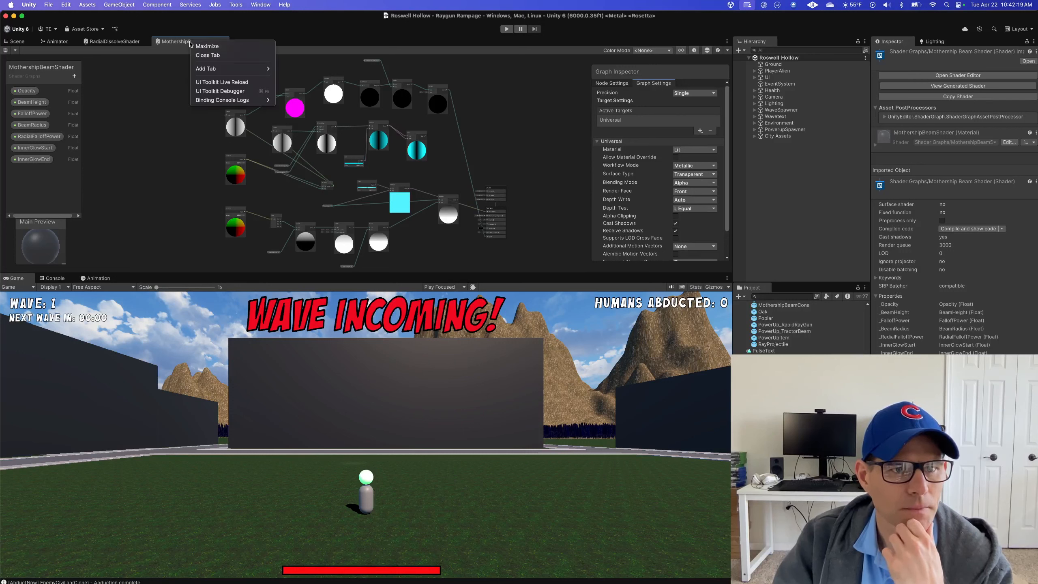
{"action": "left_click", "coordinate": [208, 56]}
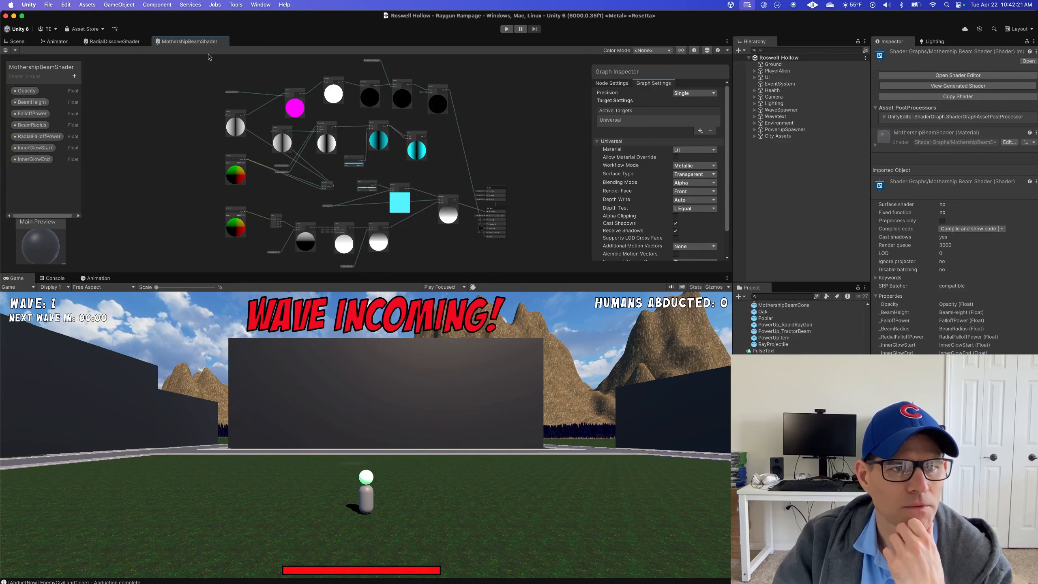
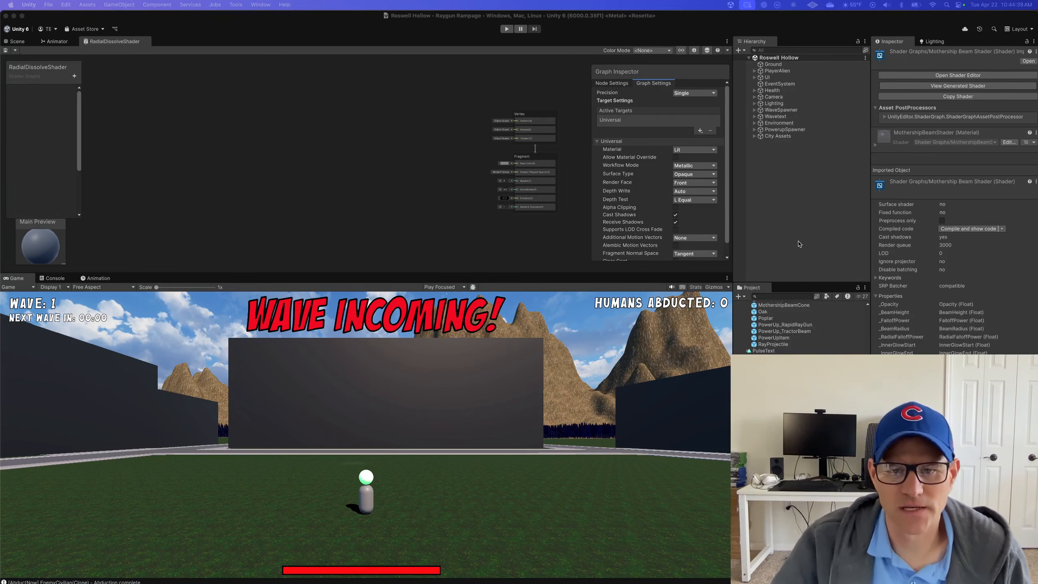
Switch to Safari and open the Steam store page for Identity (store.steampowered.com/app/792990/Identity/) in a new tab
{"action": "key", "text": "ctrl+Up"}
{"action": "left_click", "coordinate": [388, 360]}
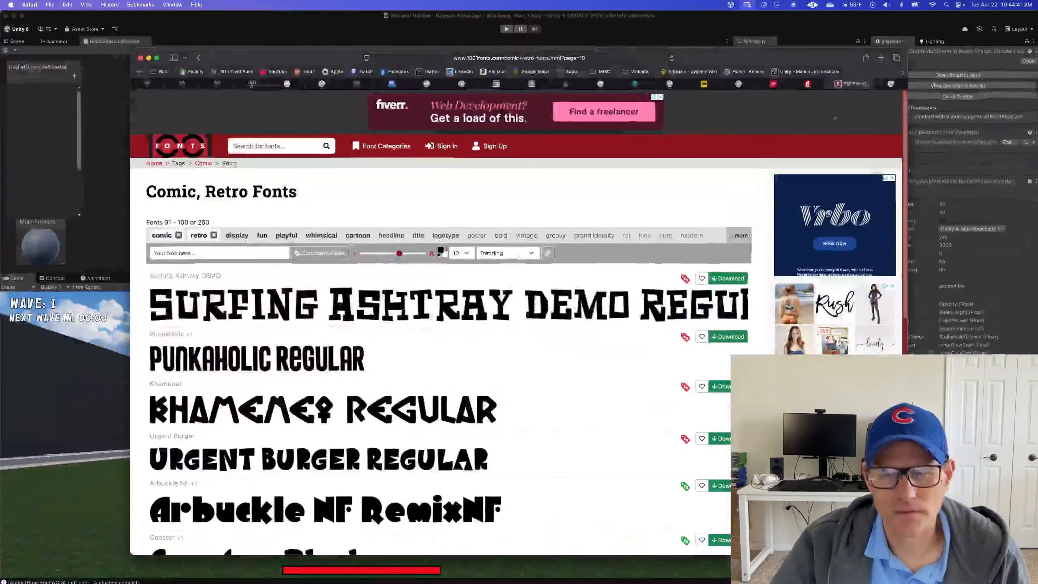
{"action": "left_click", "coordinate": [881, 58]}
{"action": "type", "text": "https://store.steampowered.com/app/792990/Identity/"}
{"action": "key", "text": "Return"}
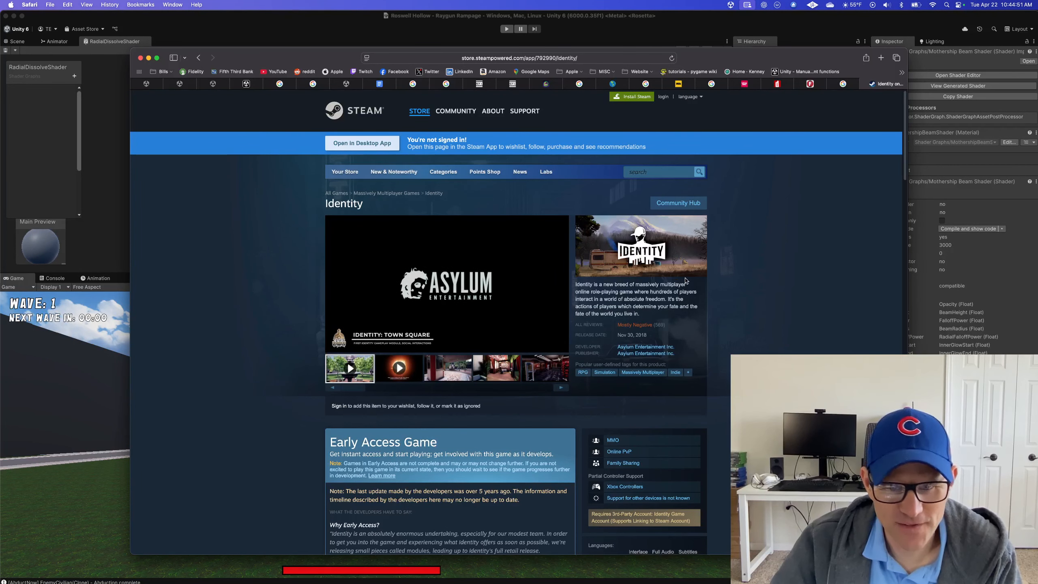
Read the Identity store page's early access notes, game description, mature content description and system requirements
{"action": "scroll", "coordinate": [685, 281], "scroll_direction": "down", "scroll_amount": 1}
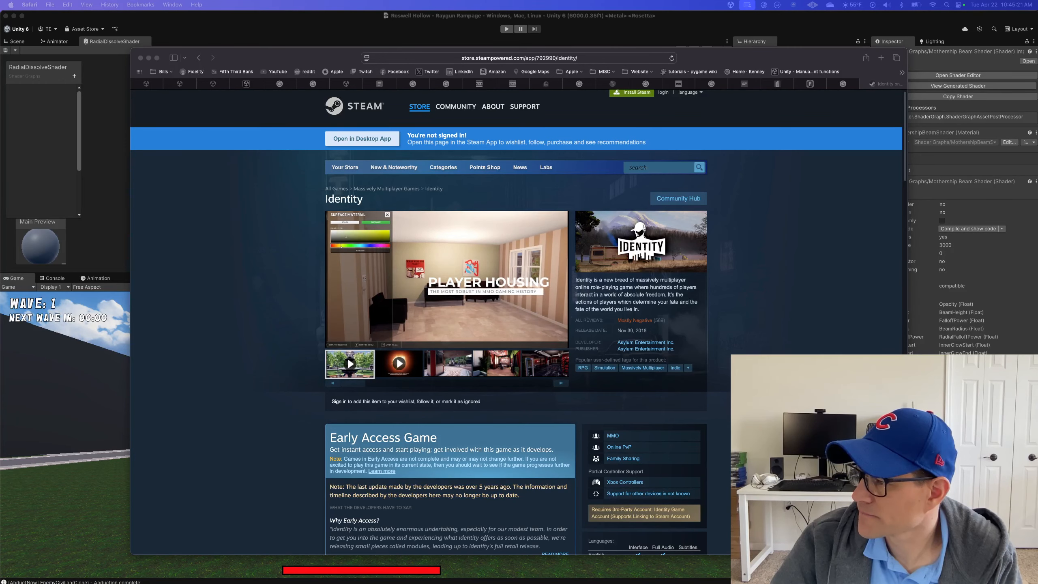
{"action": "scroll", "coordinate": [388, 314], "scroll_direction": "down", "scroll_amount": 3}
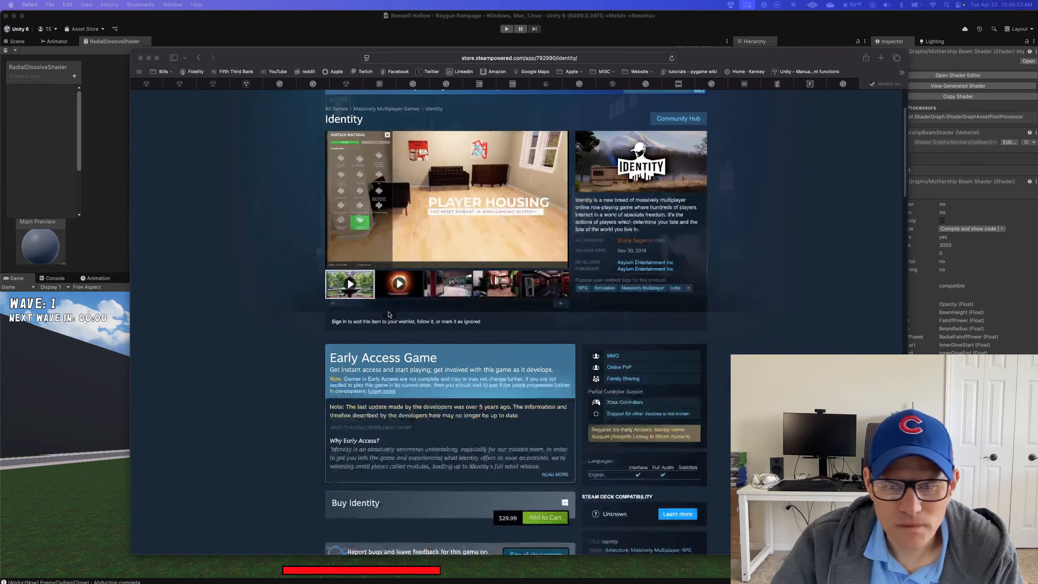
{"action": "scroll", "coordinate": [388, 314], "scroll_direction": "down", "scroll_amount": 8}
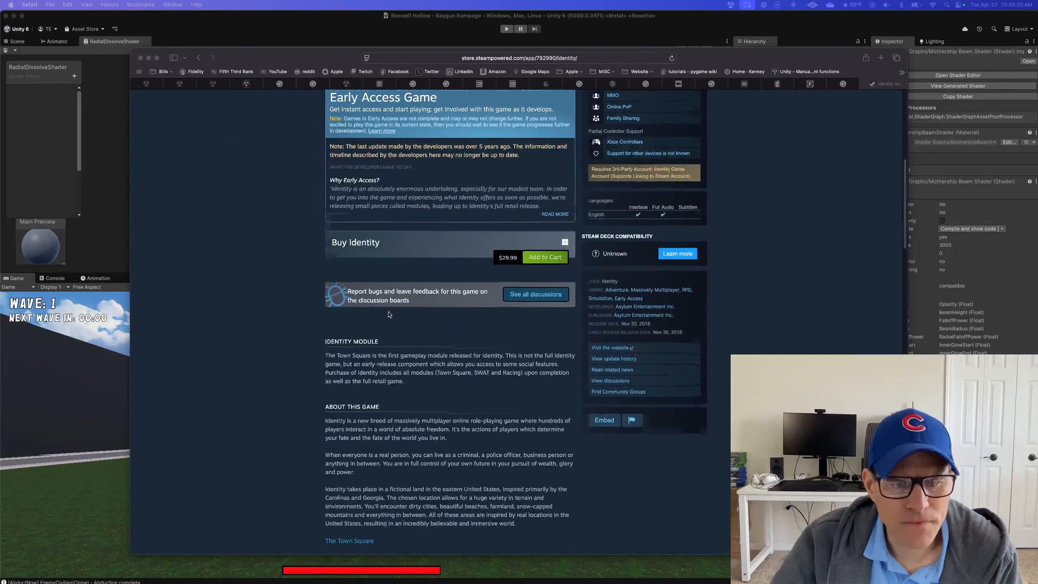
{"action": "scroll", "coordinate": [388, 314], "scroll_direction": "down", "scroll_amount": 3}
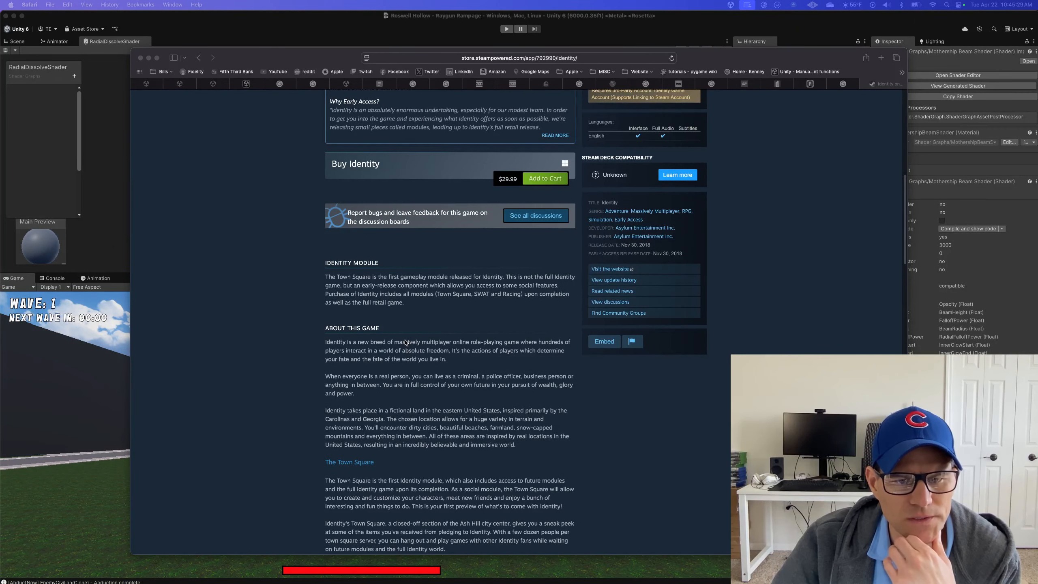
{"action": "scroll", "coordinate": [406, 343], "scroll_direction": "down", "scroll_amount": 3}
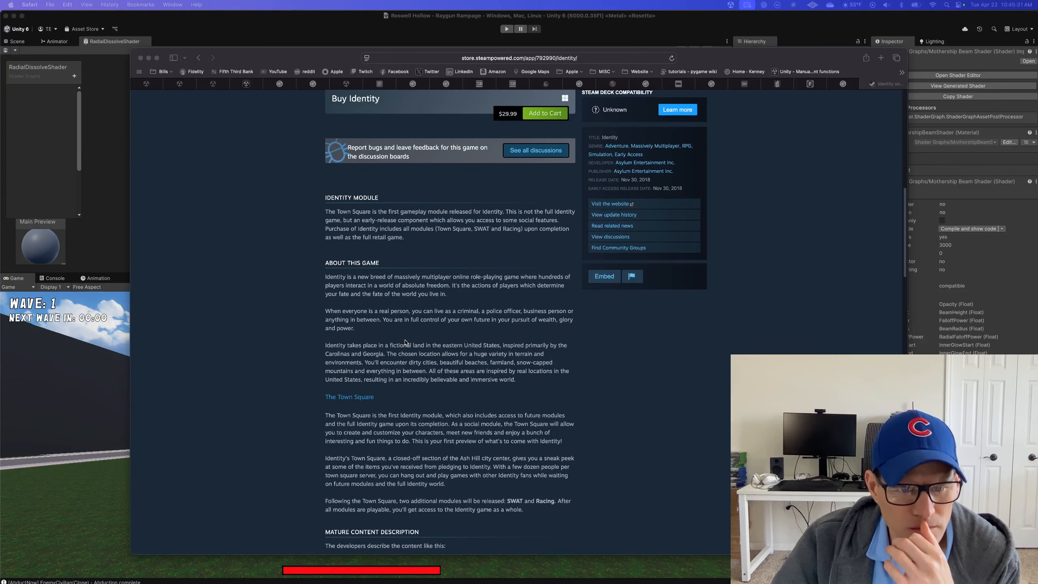
{"action": "scroll", "coordinate": [406, 343], "scroll_direction": "down", "scroll_amount": 1}
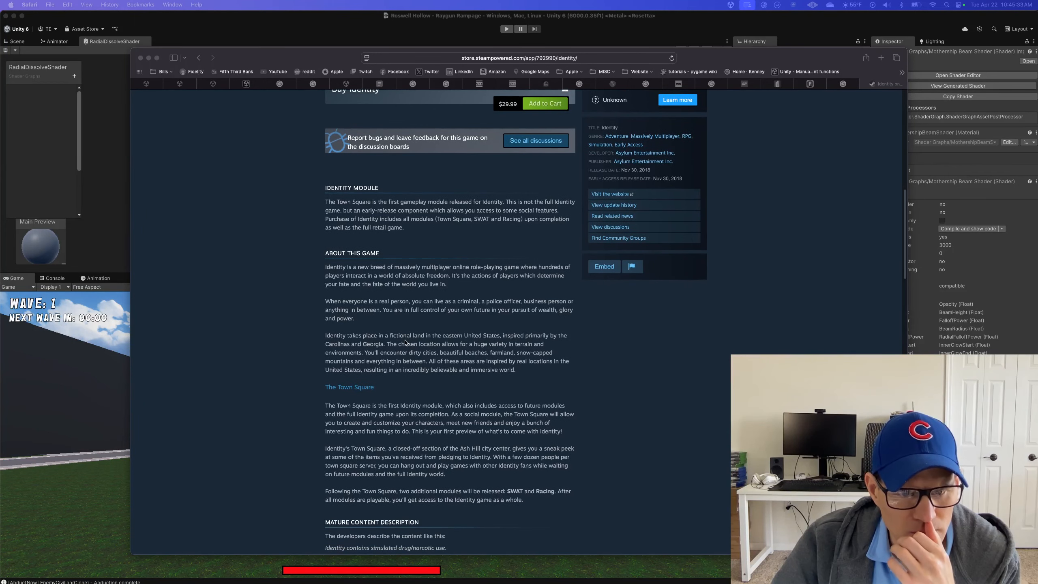
{"action": "scroll", "coordinate": [406, 343], "scroll_direction": "down", "scroll_amount": 2}
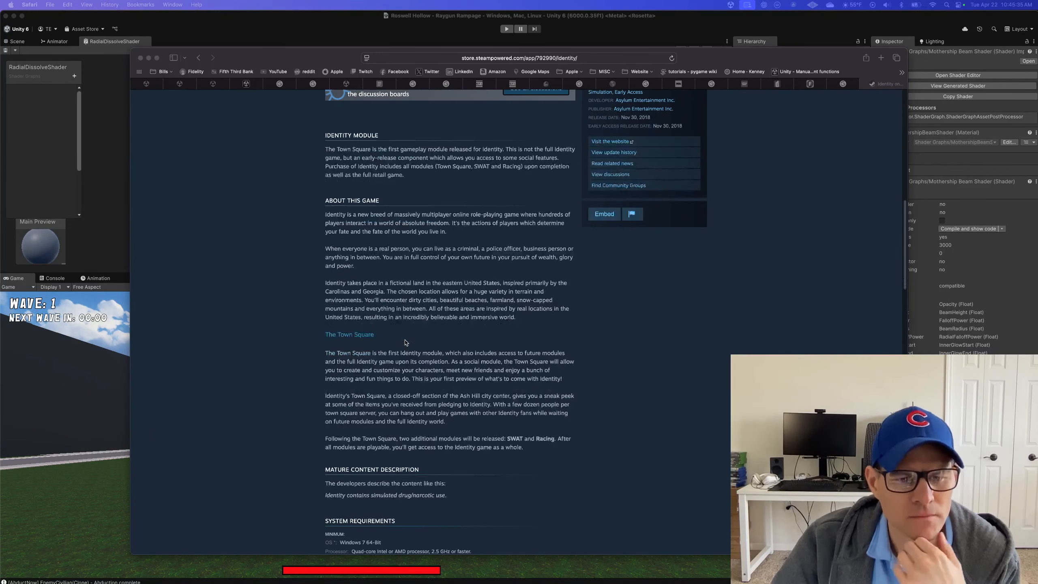
{"action": "scroll", "coordinate": [406, 343], "scroll_direction": "down", "scroll_amount": 4}
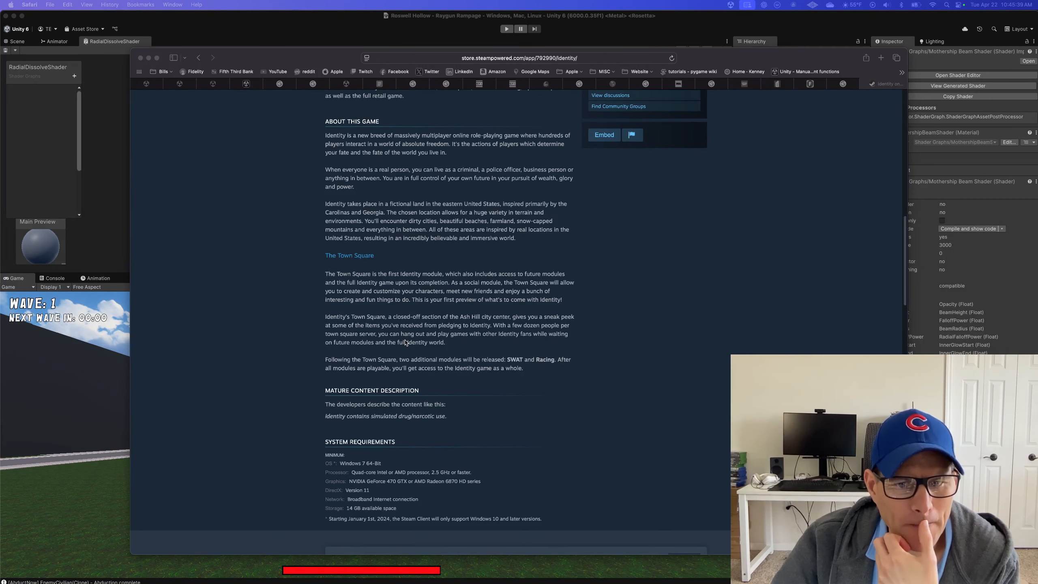
{"action": "scroll", "coordinate": [406, 343], "scroll_direction": "down", "scroll_amount": 4}
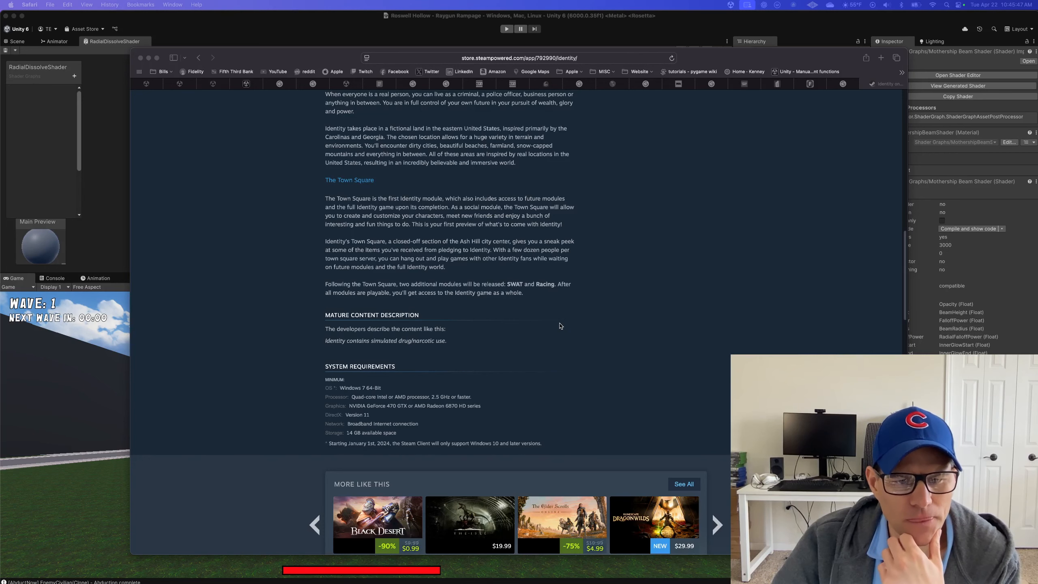
Read the player reviews of Identity and return to the trailer and summary at the start of the page
{"action": "scroll", "coordinate": [560, 326], "scroll_direction": "down", "scroll_amount": 15}
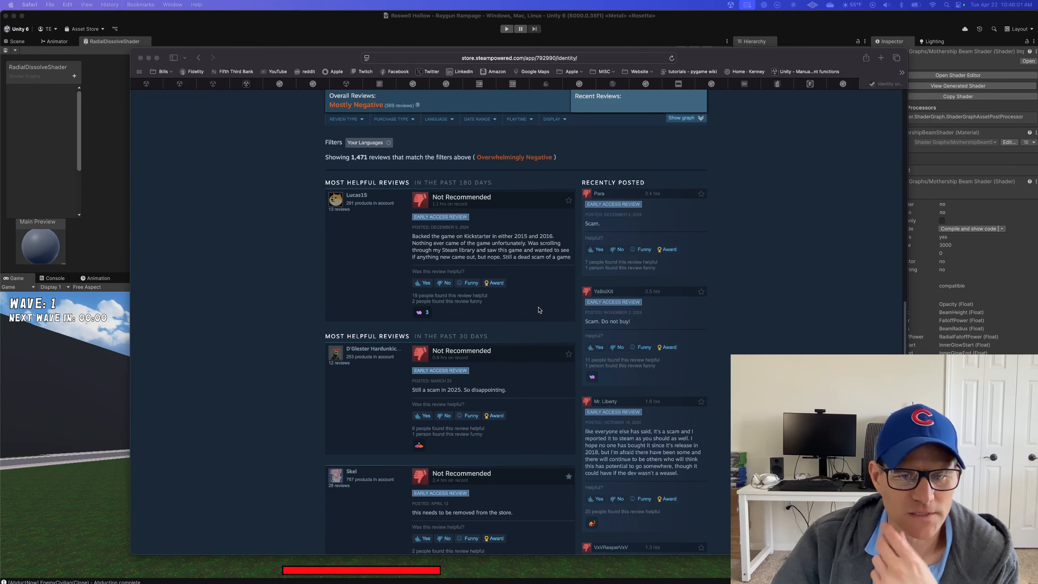
{"action": "scroll", "coordinate": [539, 310], "scroll_direction": "down", "scroll_amount": 2}
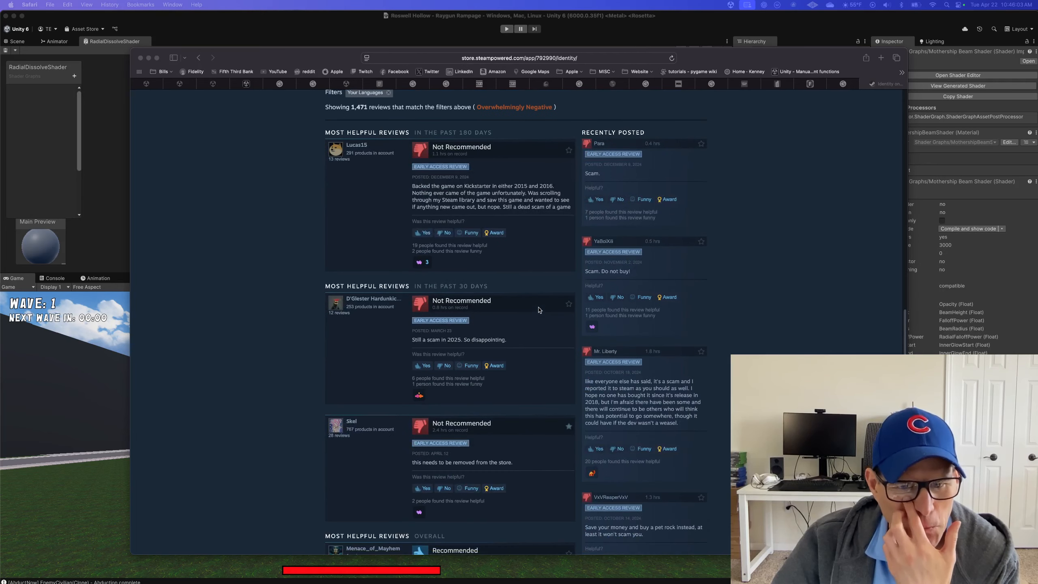
{"action": "scroll", "coordinate": [539, 309], "scroll_direction": "down", "scroll_amount": 4}
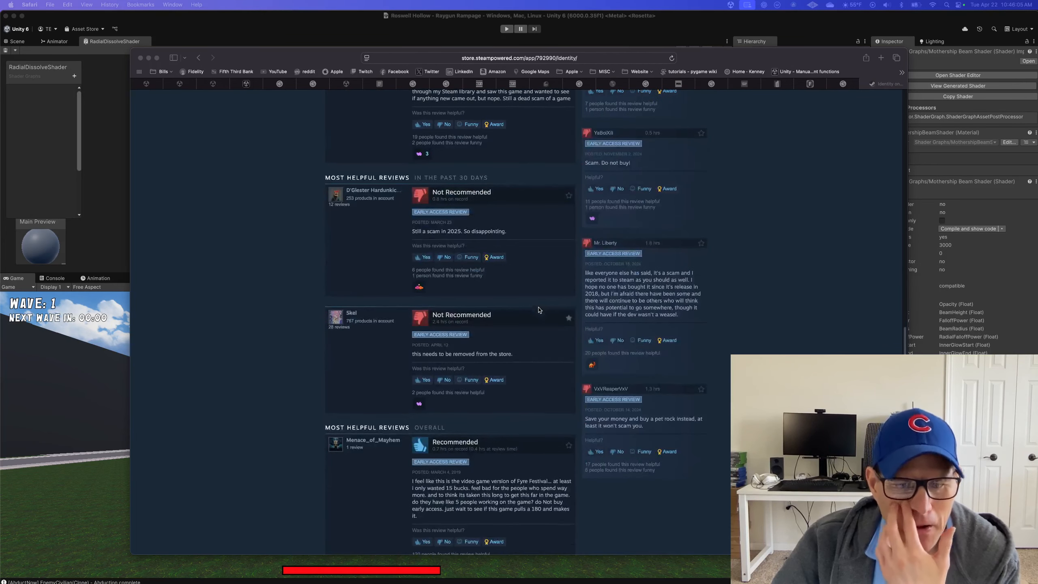
{"action": "scroll", "coordinate": [538, 310], "scroll_direction": "down", "scroll_amount": 3}
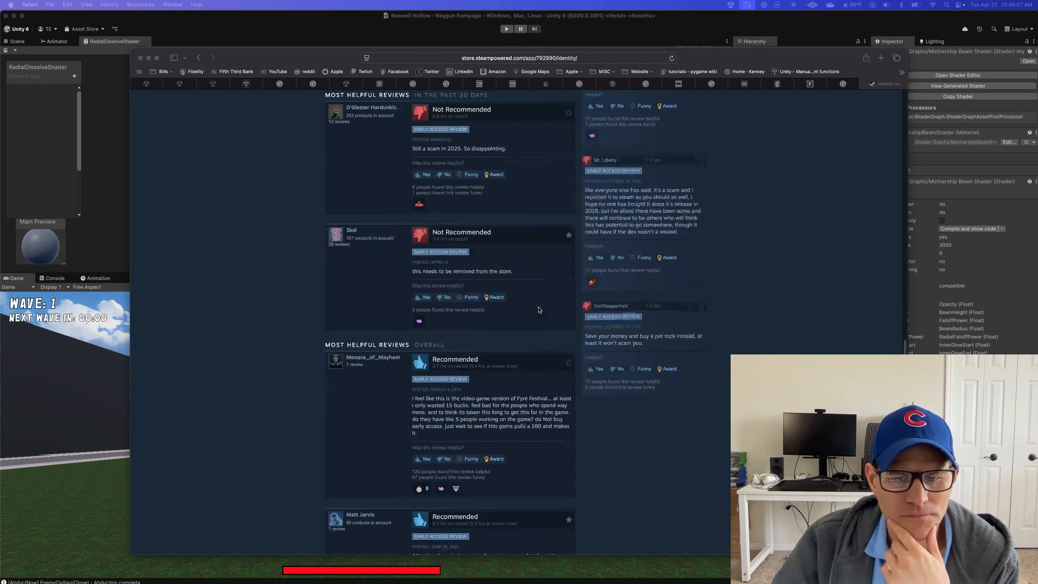
{"action": "scroll", "coordinate": [538, 310], "scroll_direction": "down", "scroll_amount": 7}
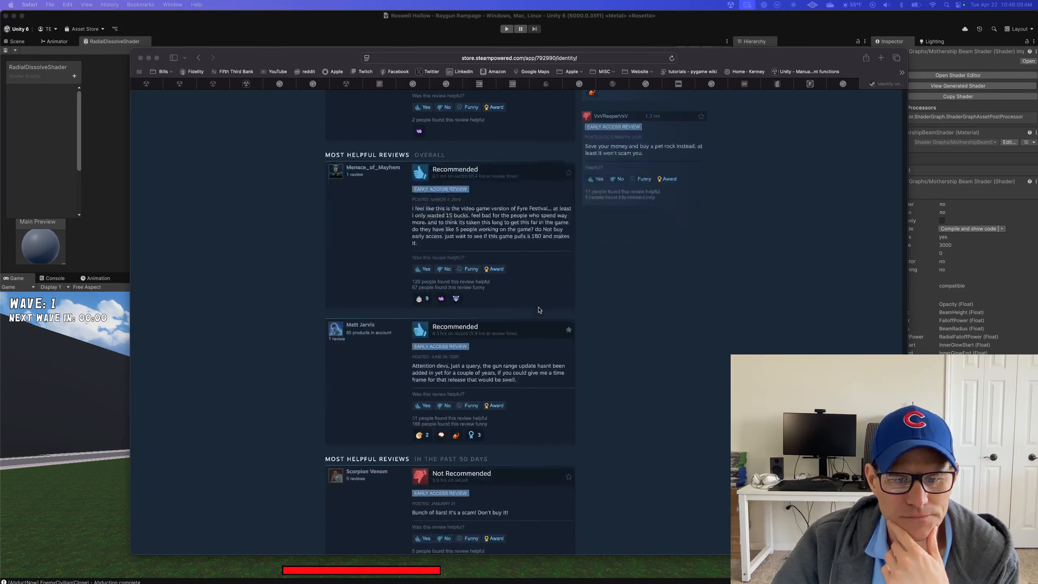
{"action": "scroll", "coordinate": [539, 309], "scroll_direction": "down", "scroll_amount": 18}
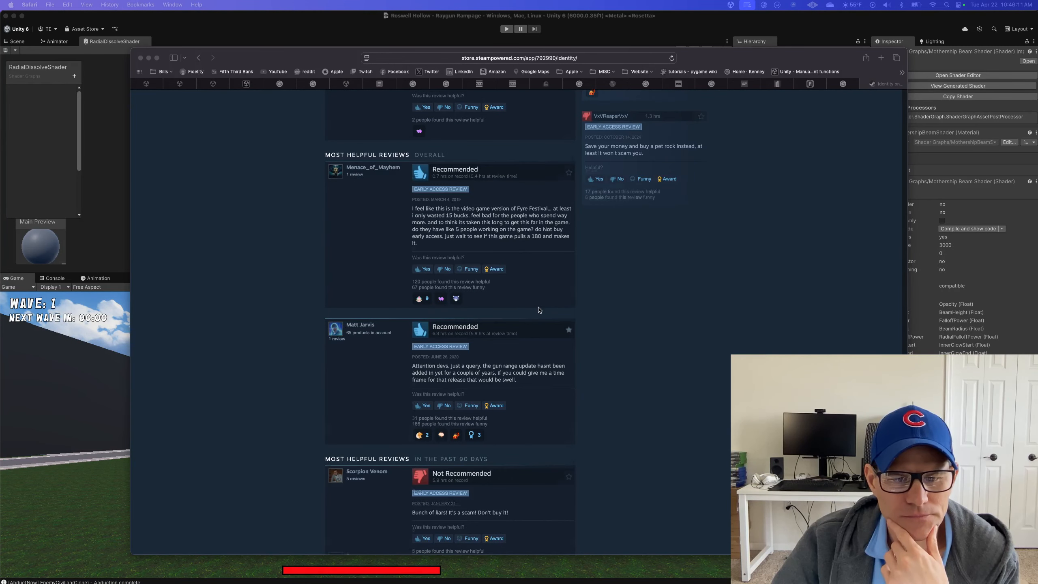
{"action": "scroll", "coordinate": [538, 309], "scroll_direction": "up", "scroll_amount": 20}
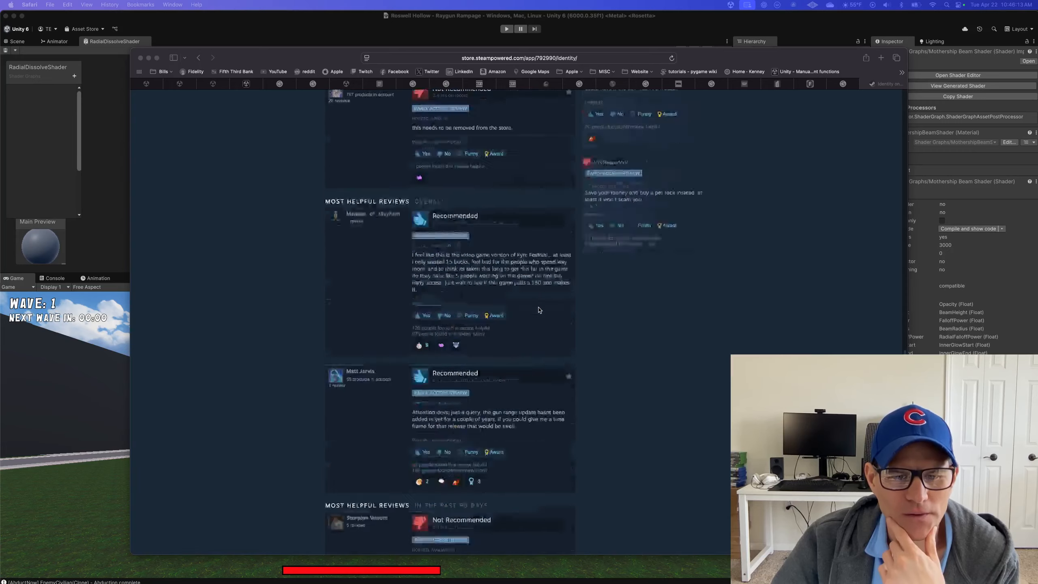
{"action": "scroll", "coordinate": [538, 310], "scroll_direction": "up", "scroll_amount": 10}
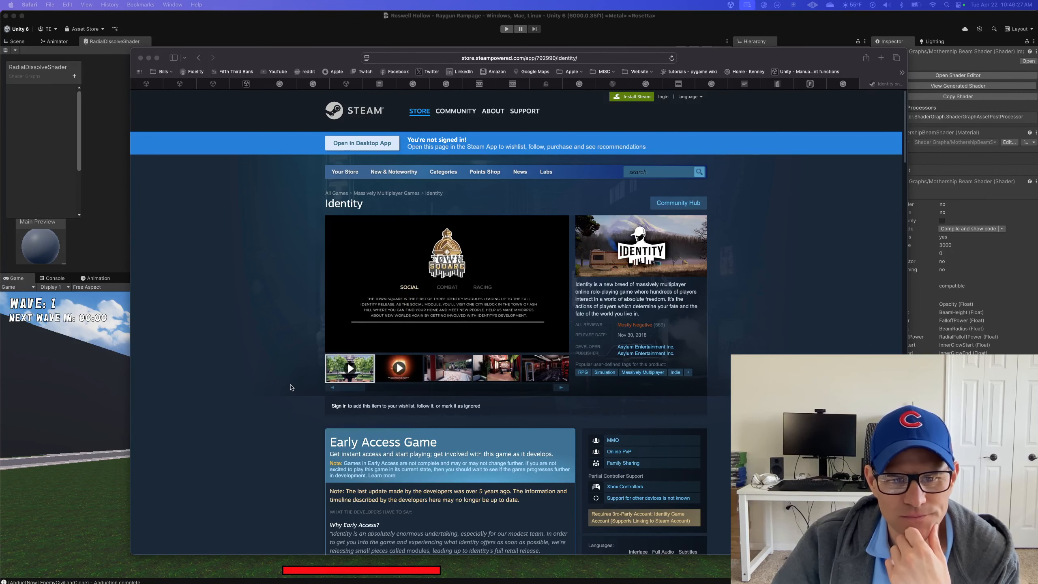
{"action": "scroll", "coordinate": [409, 335], "scroll_direction": "down", "scroll_amount": 2}
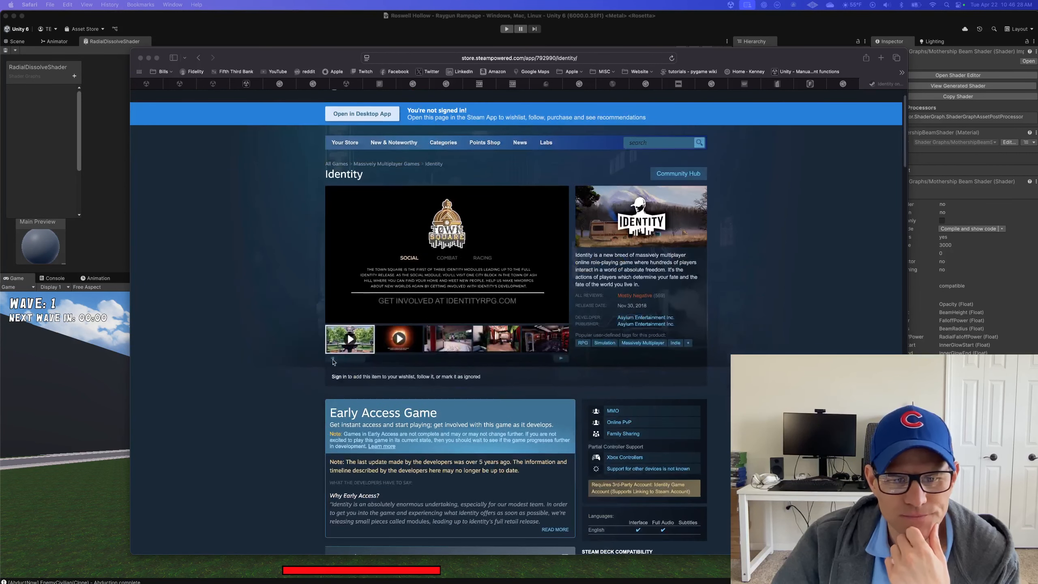
Browse the Identity store page's gallery of interior, street and town square screenshots through to the last image
{"action": "left_click", "coordinate": [445, 342]}
{"action": "left_click", "coordinate": [447, 344]}
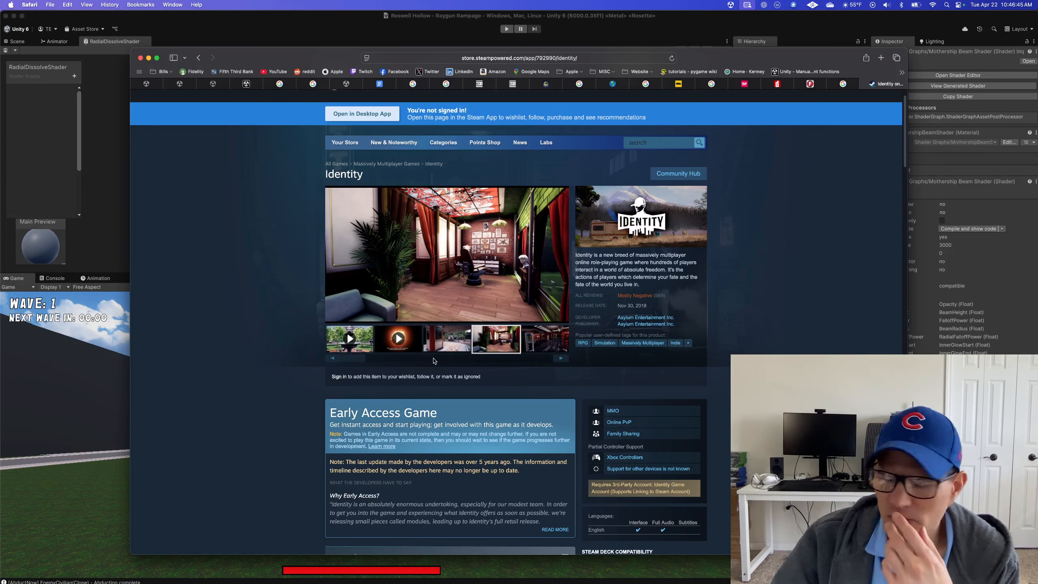
{"action": "left_click", "coordinate": [554, 334]}
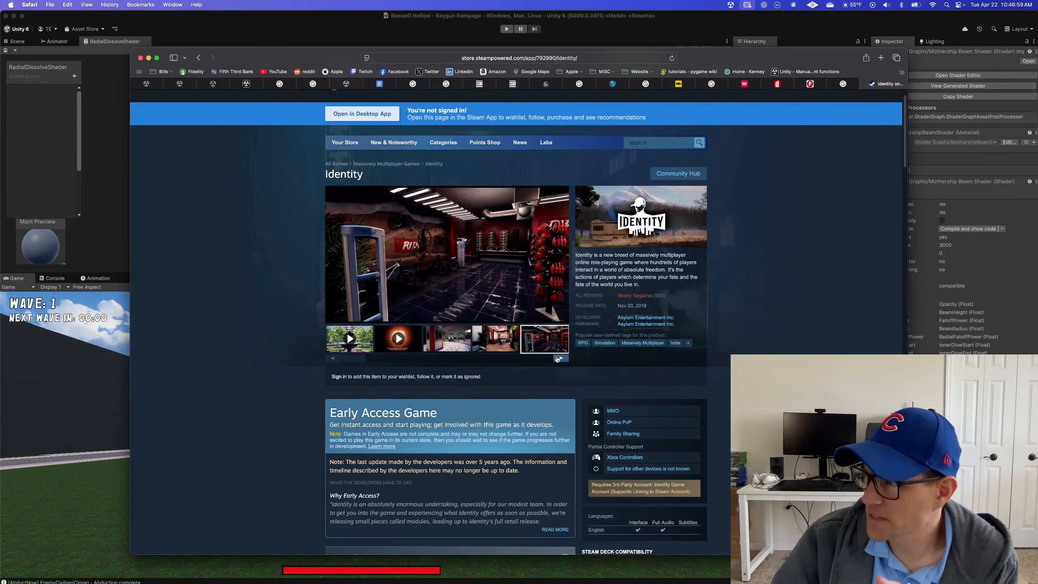
{"action": "left_click", "coordinate": [557, 359]}
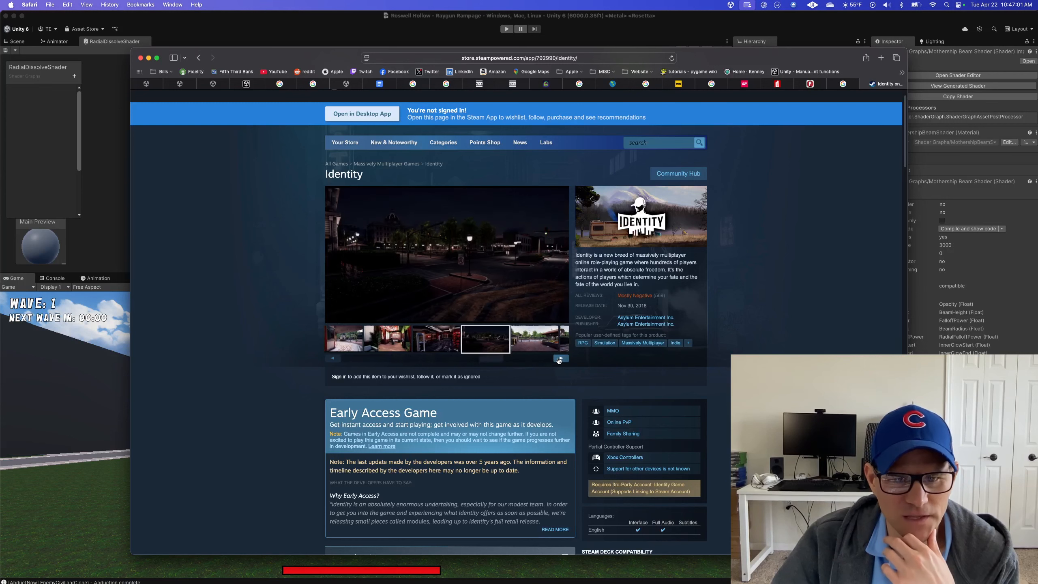
{"action": "left_click", "coordinate": [559, 358]}
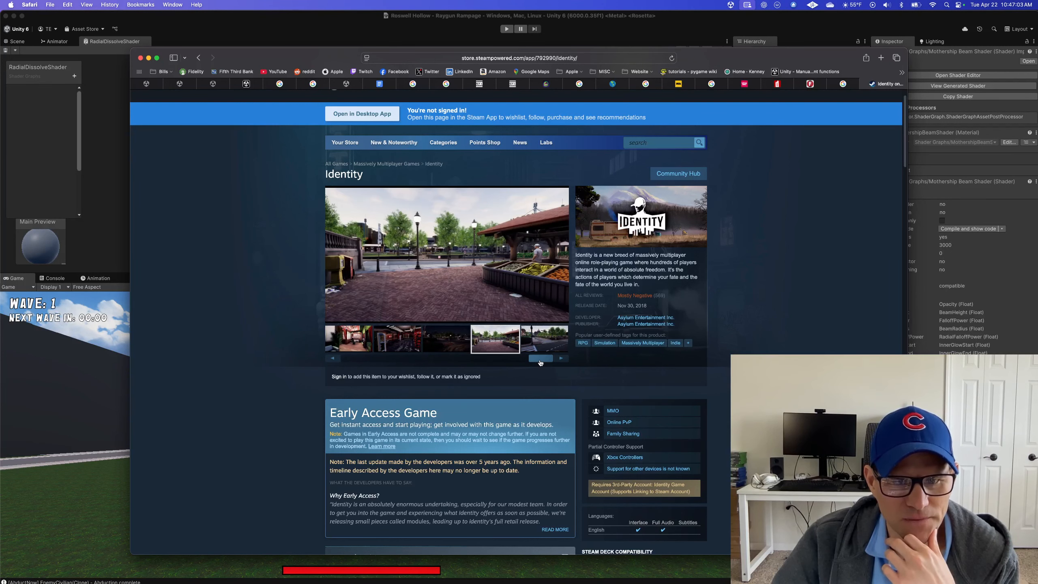
{"action": "left_click", "coordinate": [542, 344]}
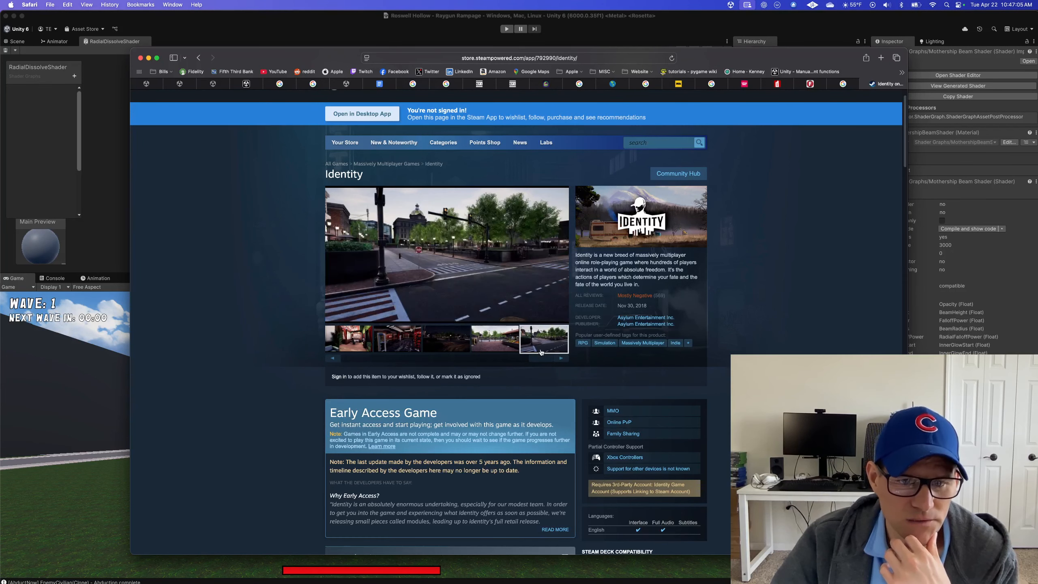
{"action": "left_click", "coordinate": [559, 359]}
{"action": "left_click", "coordinate": [558, 359]}
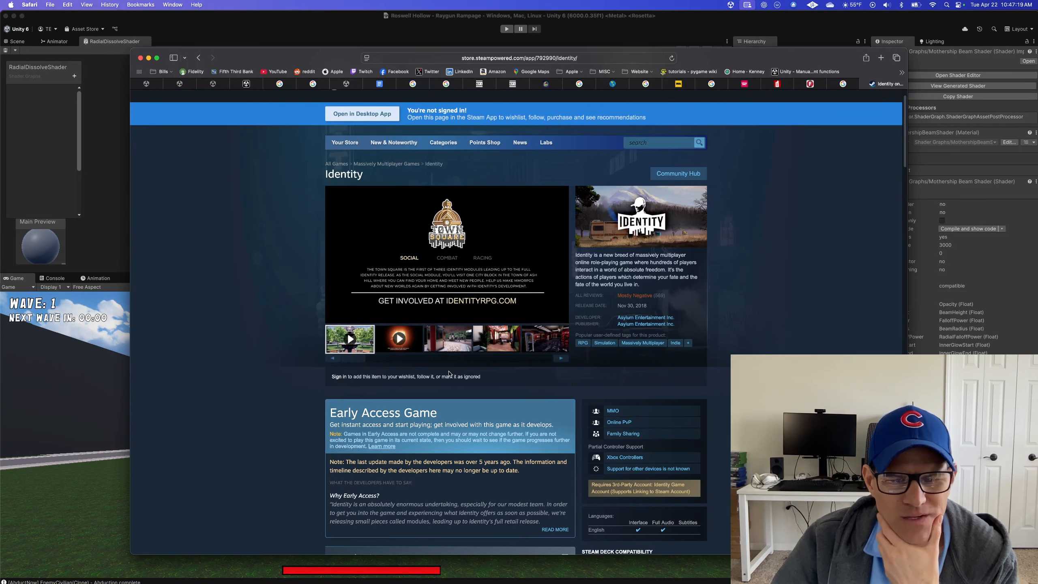
Reread Identity's module notes, game description and system requirements, and return to the beginning of the store page
{"action": "scroll", "coordinate": [449, 373], "scroll_direction": "down", "scroll_amount": 10}
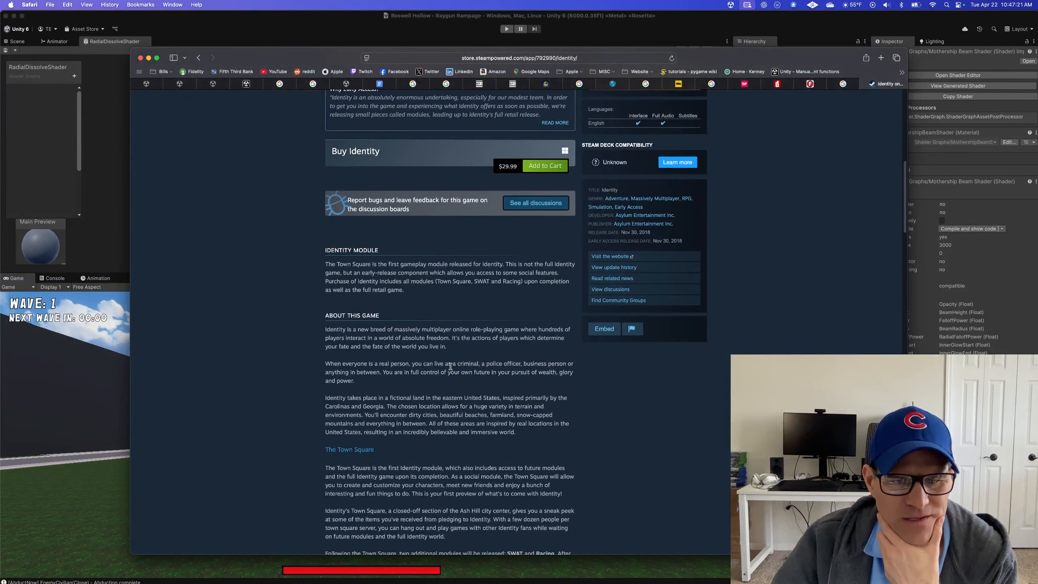
{"action": "scroll", "coordinate": [450, 367], "scroll_direction": "down", "scroll_amount": 2}
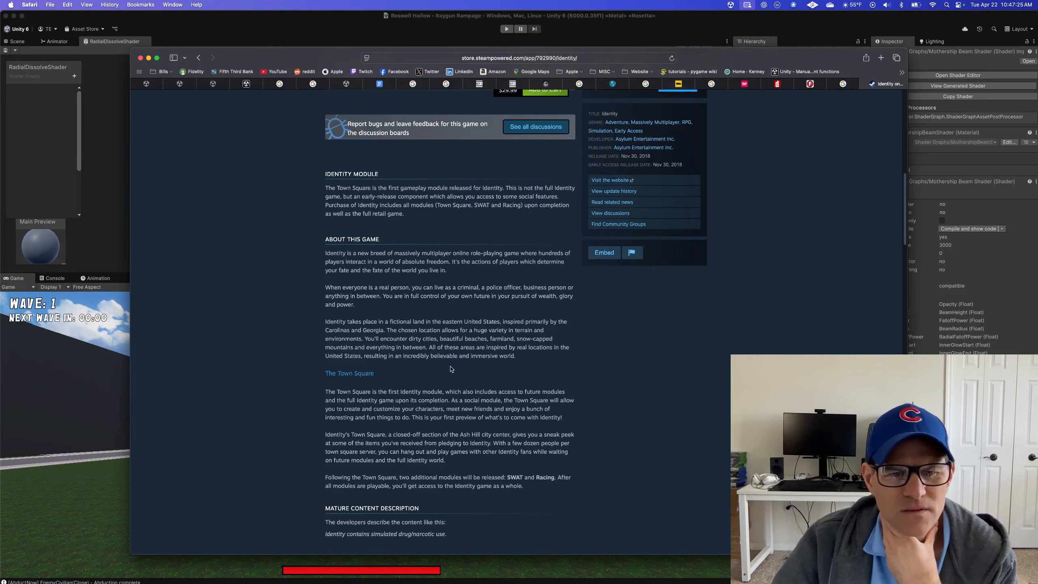
{"action": "scroll", "coordinate": [451, 368], "scroll_direction": "down", "scroll_amount": 1}
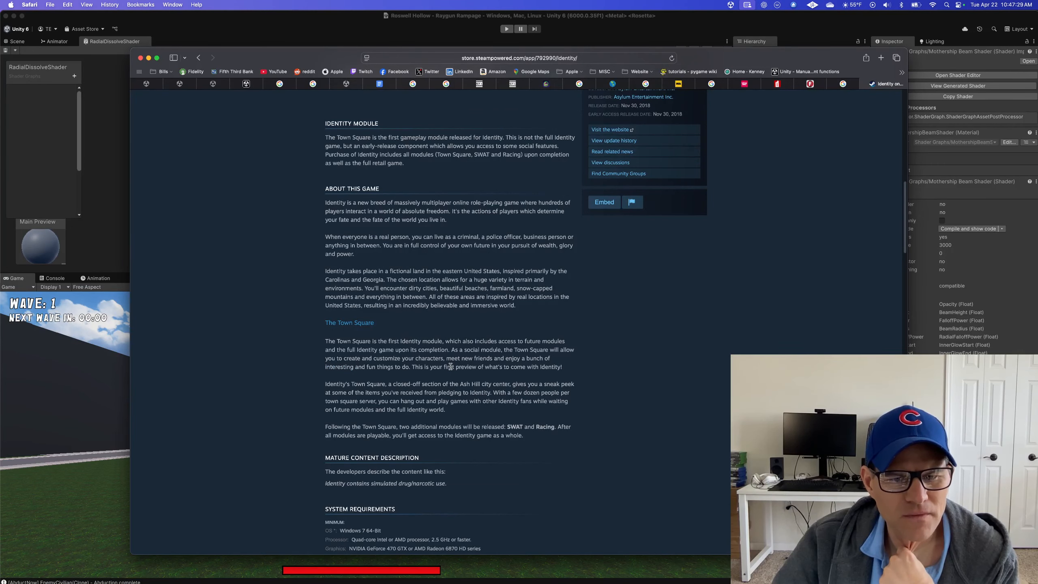
{"action": "scroll", "coordinate": [451, 367], "scroll_direction": "down", "scroll_amount": 2}
{"action": "scroll", "coordinate": [451, 367], "scroll_direction": "down", "scroll_amount": 2}
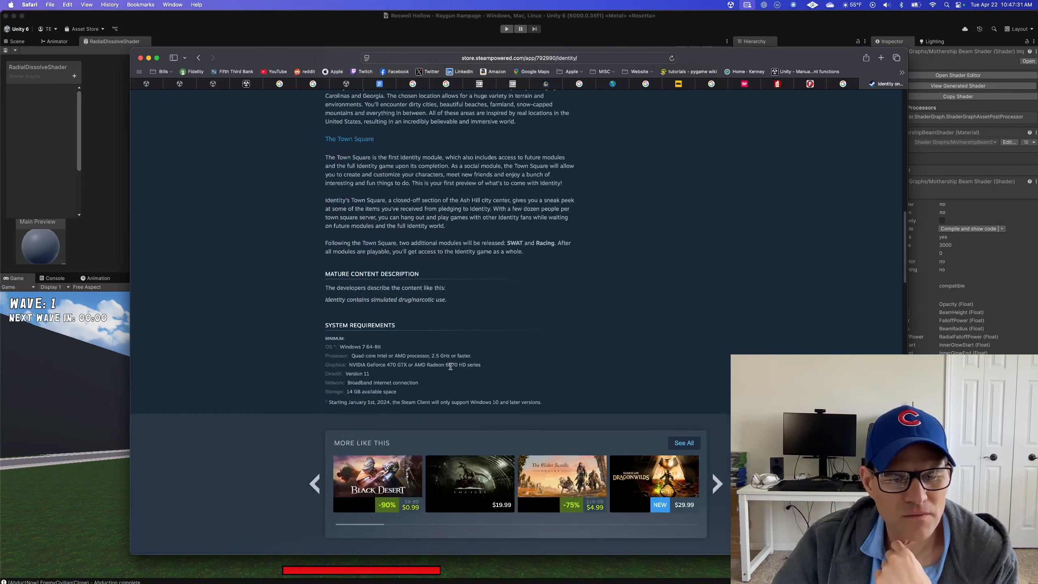
{"action": "scroll", "coordinate": [451, 367], "scroll_direction": "down", "scroll_amount": 5}
{"action": "scroll", "coordinate": [451, 367], "scroll_direction": "up", "scroll_amount": 20}
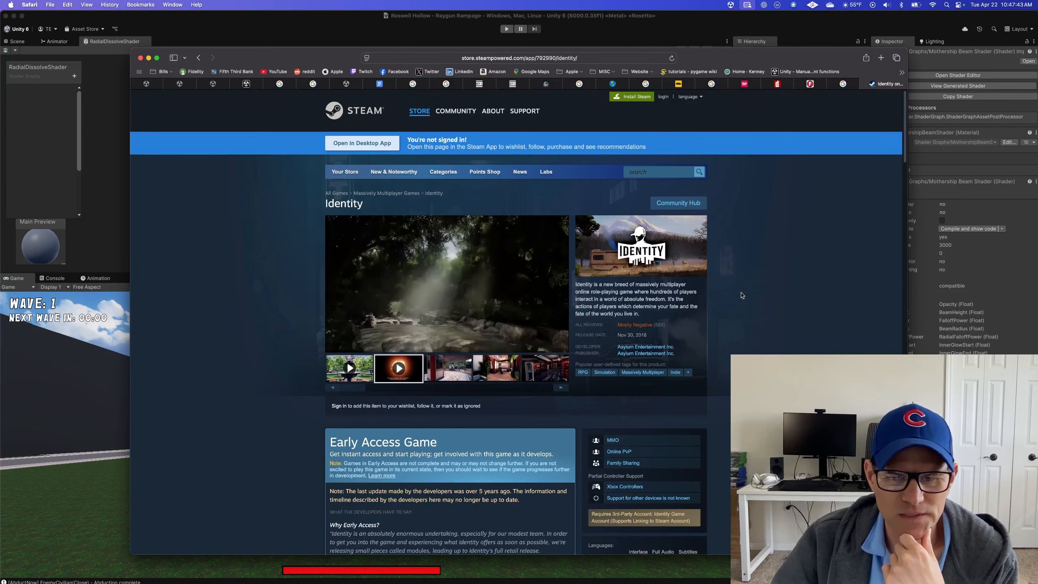
{"action": "scroll", "coordinate": [742, 295], "scroll_direction": "down", "scroll_amount": 5}
{"action": "scroll", "coordinate": [742, 295], "scroll_direction": "up", "scroll_amount": 5}
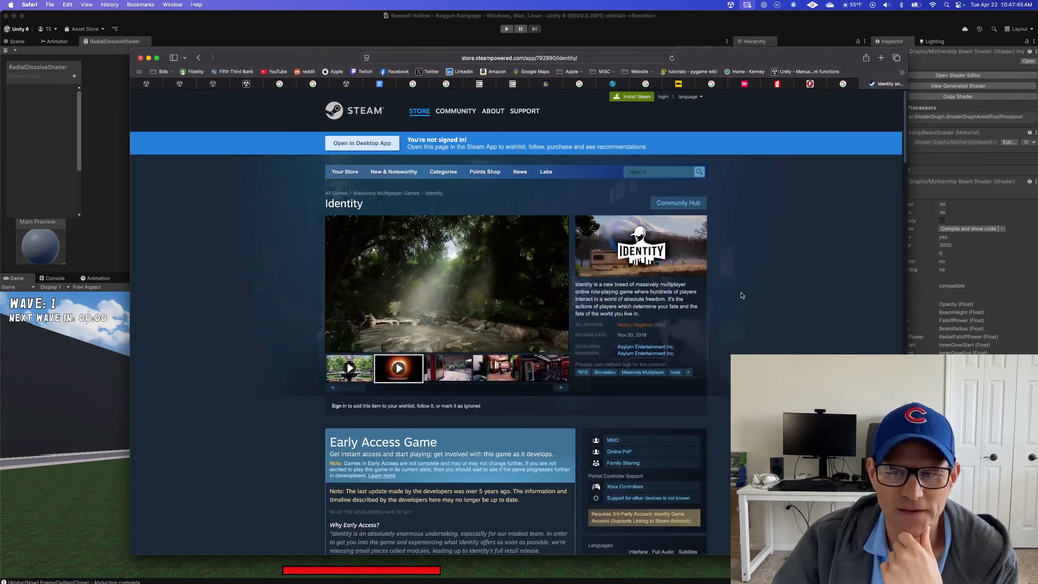
Switch back to Unity and add a Float property named DissolveAmount to the RadialDissolveShader graph
{"action": "left_click", "coordinate": [865, 85]}
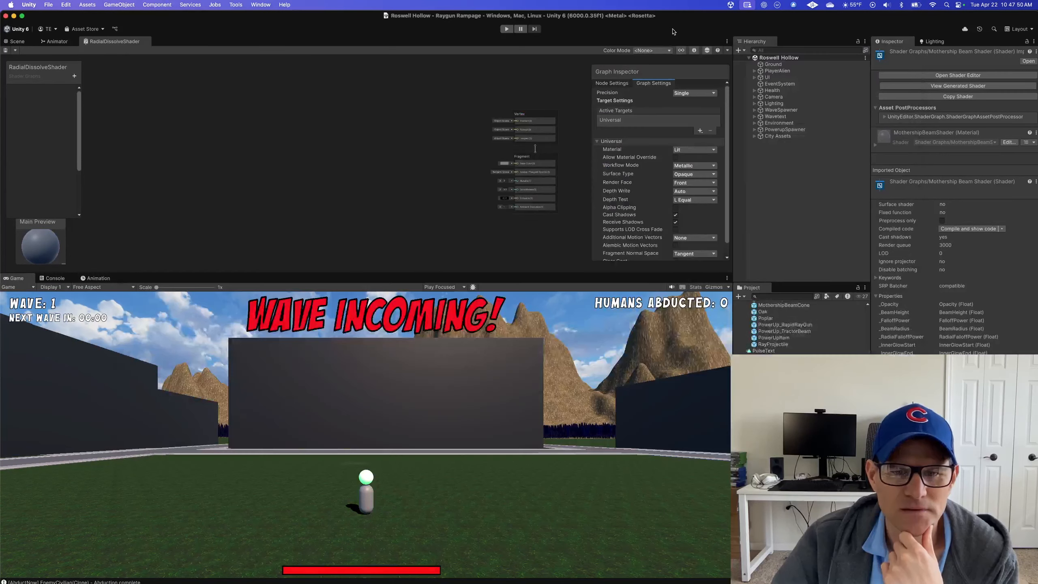
{"action": "left_click", "coordinate": [673, 31]}
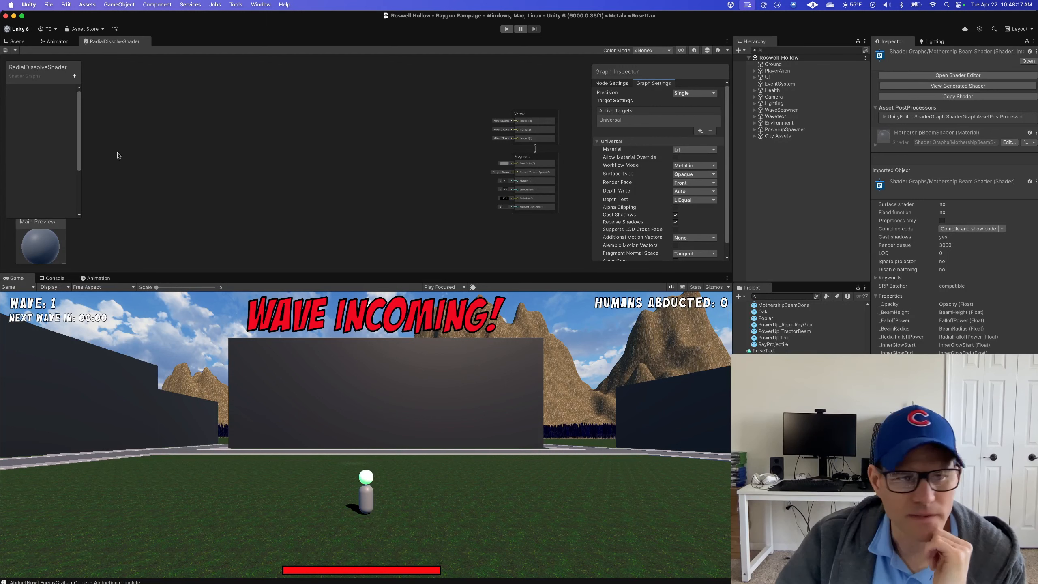
{"action": "left_click", "coordinate": [74, 76]}
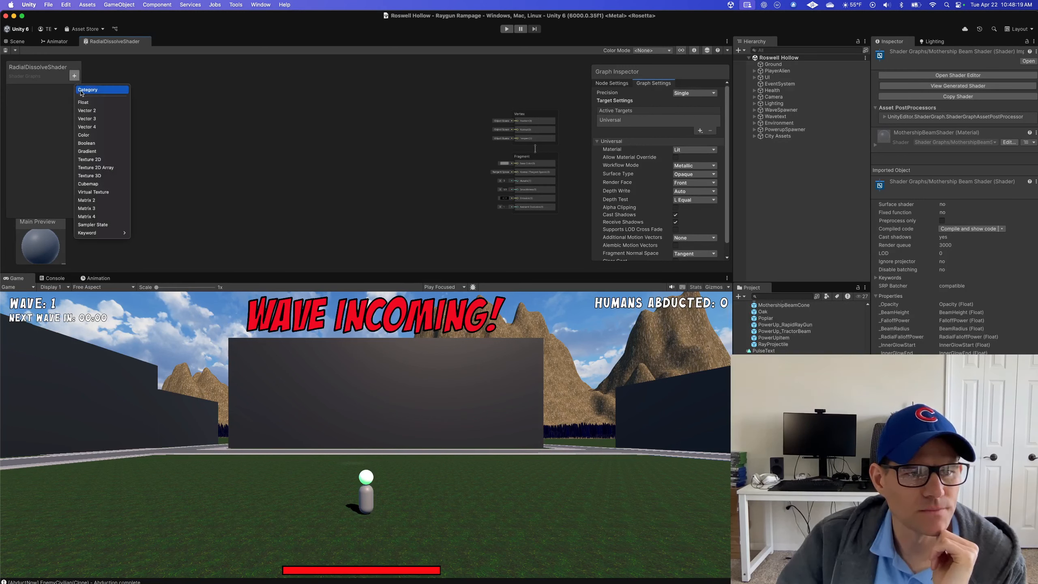
{"action": "left_click", "coordinate": [84, 102]}
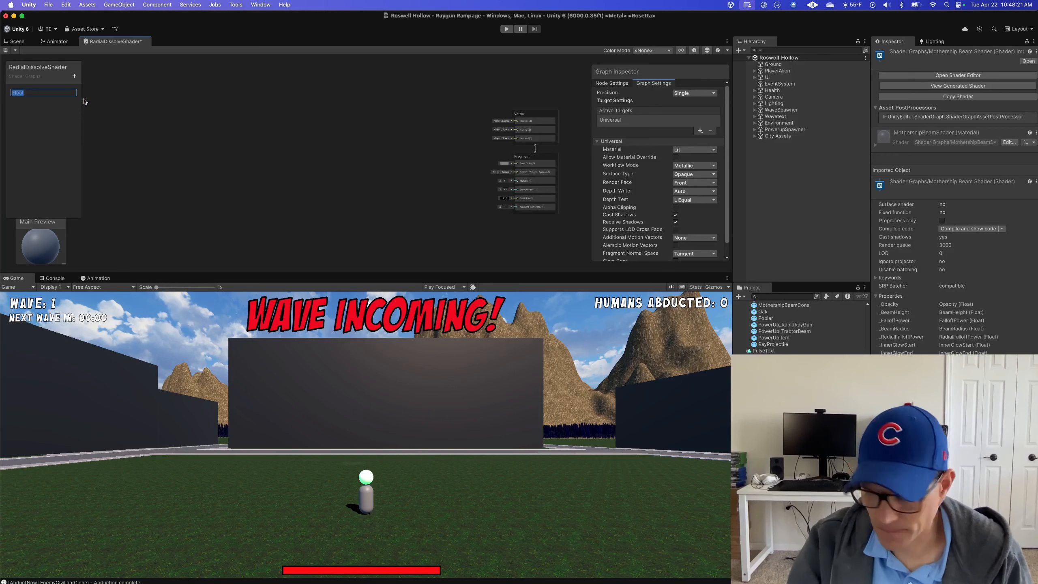
{"action": "type", "text": "Di"}
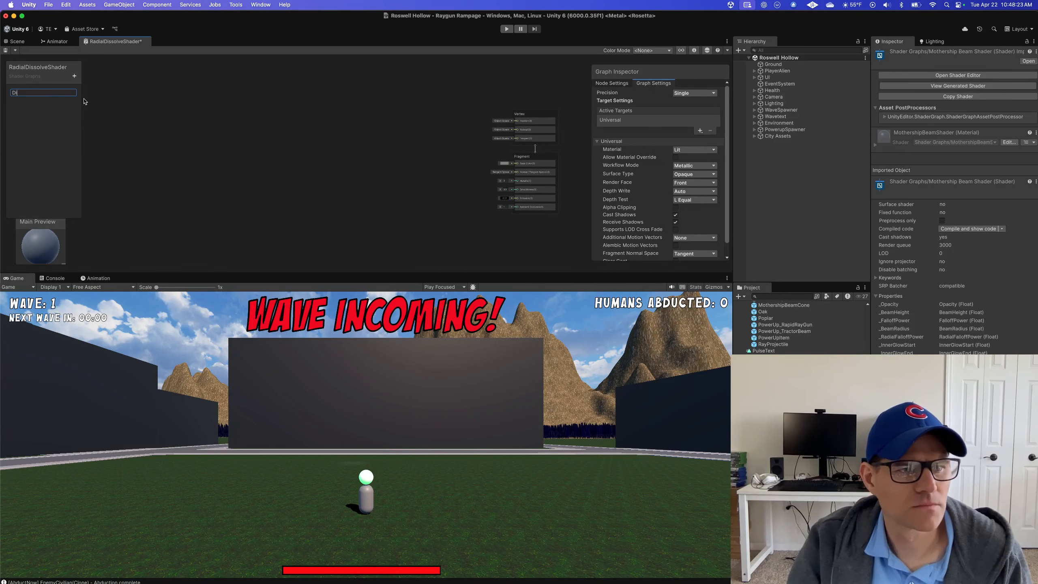
{"action": "type", "text": "ss"}
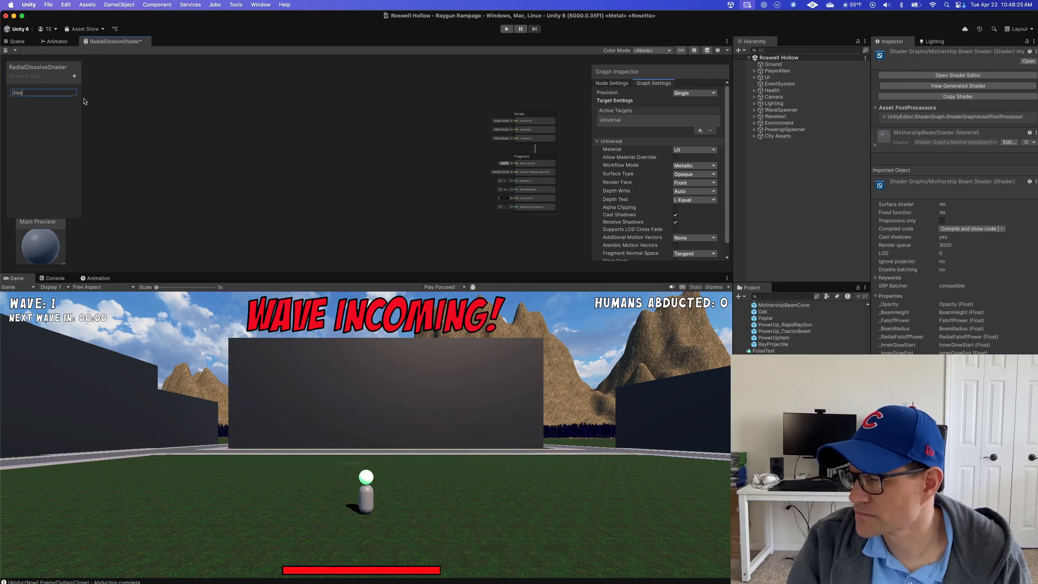
{"action": "type", "text": "olveAmount"}
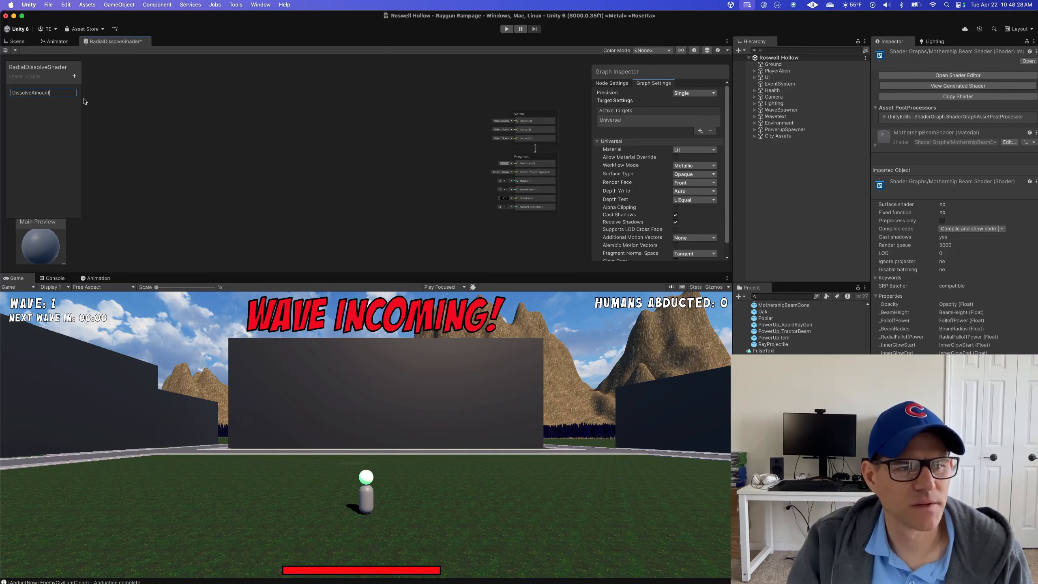
{"action": "key", "text": "Return"}
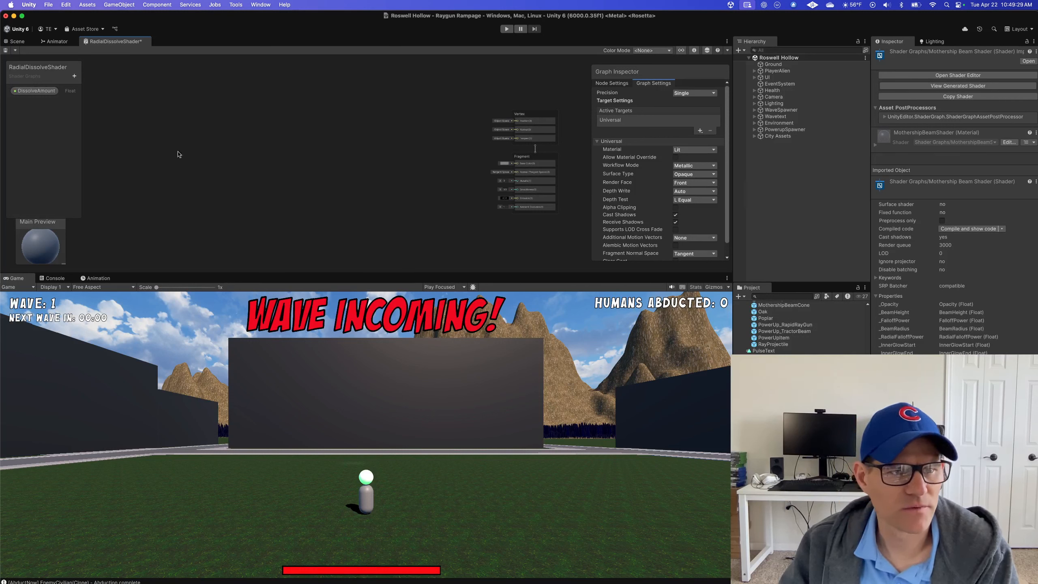
Select the DissolveAmount property and look over the graph editor's color modes, display toggles and Shader Graph resource links
{"action": "left_click", "coordinate": [48, 91]}
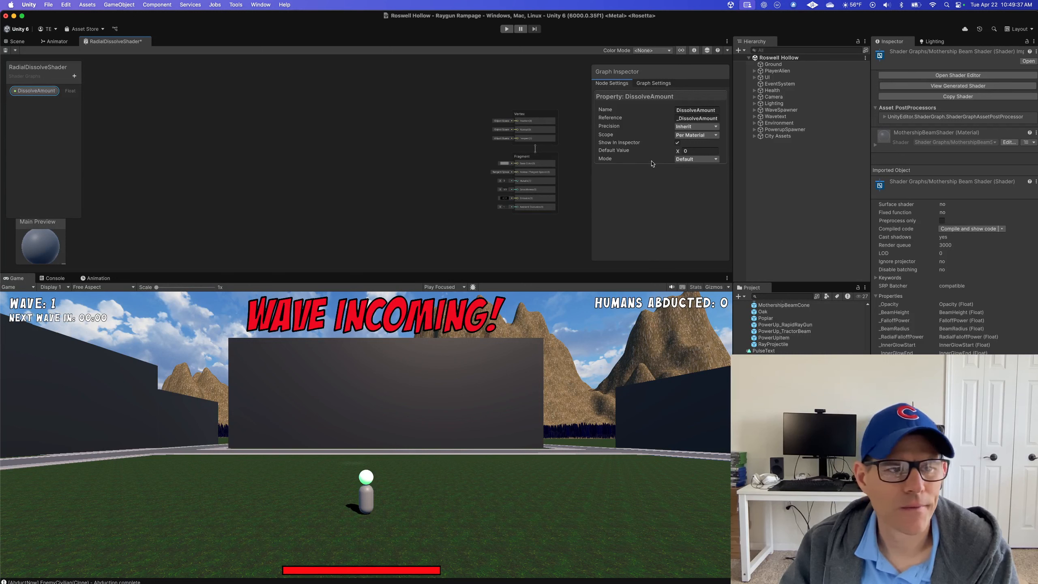
{"action": "left_click", "coordinate": [657, 50]}
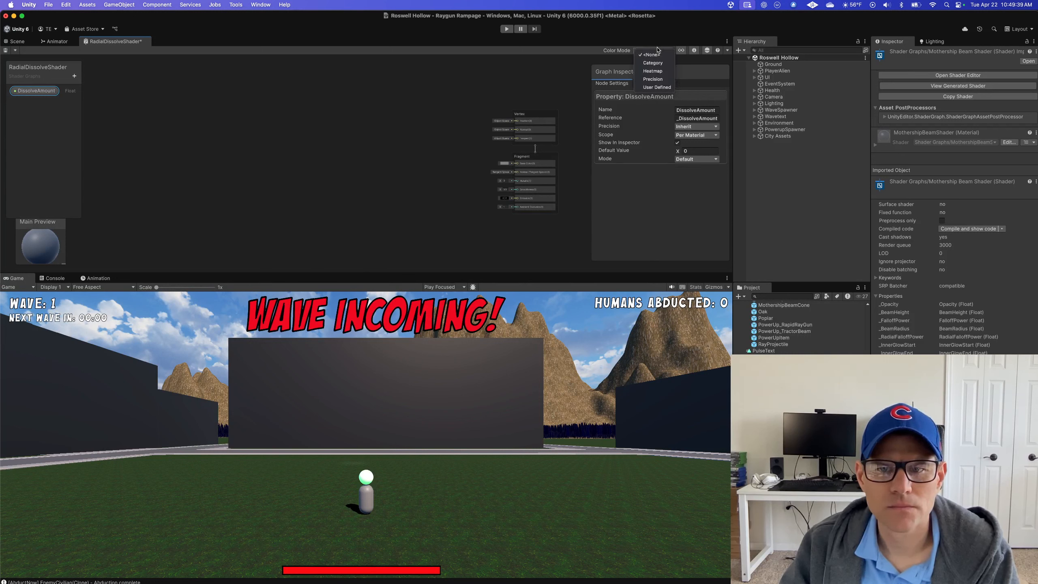
{"action": "left_click", "coordinate": [653, 62]}
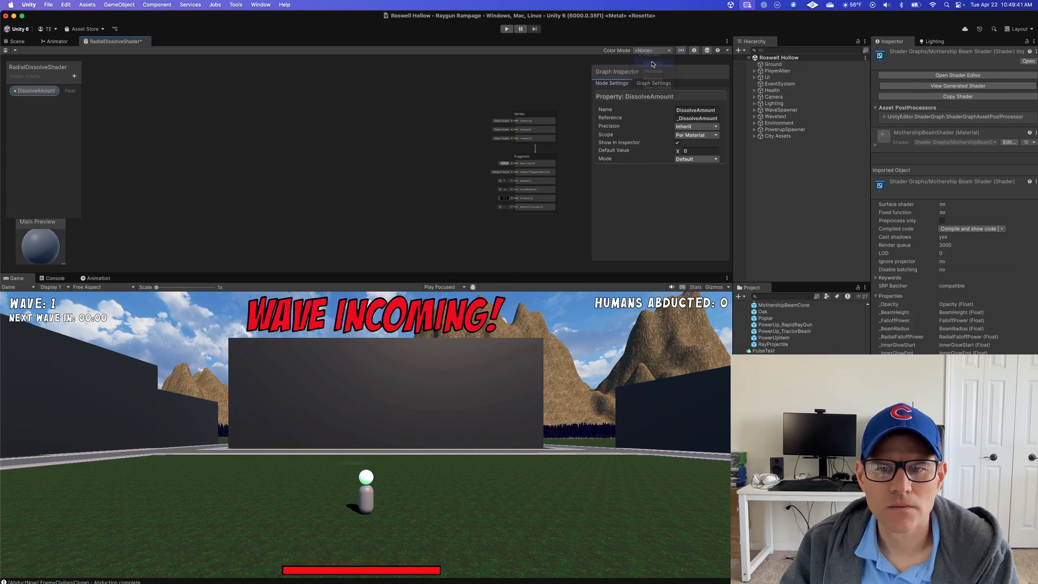
{"action": "left_click", "coordinate": [655, 54]}
{"action": "left_click", "coordinate": [655, 47]}
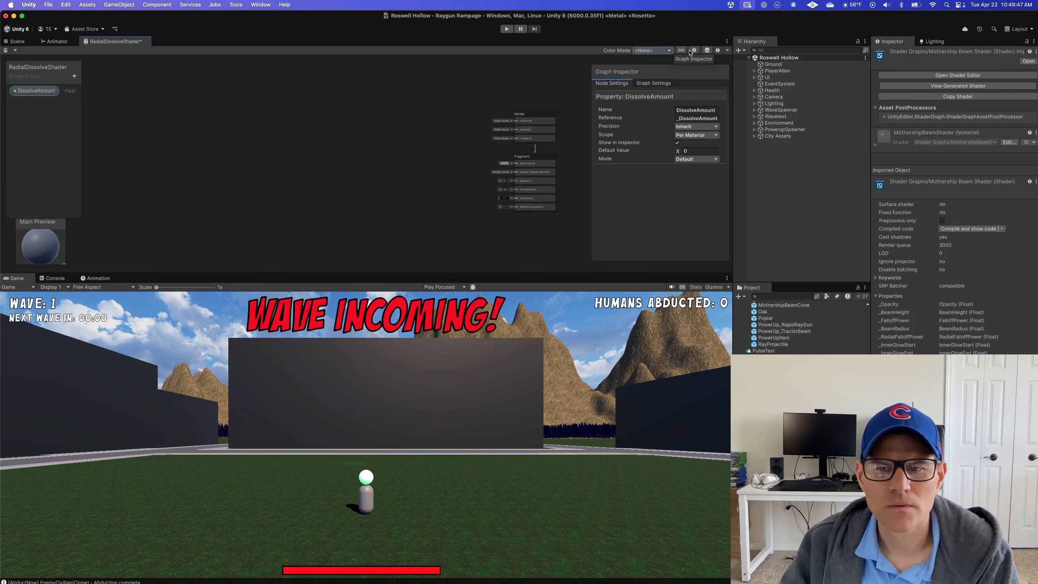
{"action": "left_click", "coordinate": [681, 50]}
{"action": "left_click", "coordinate": [682, 50]}
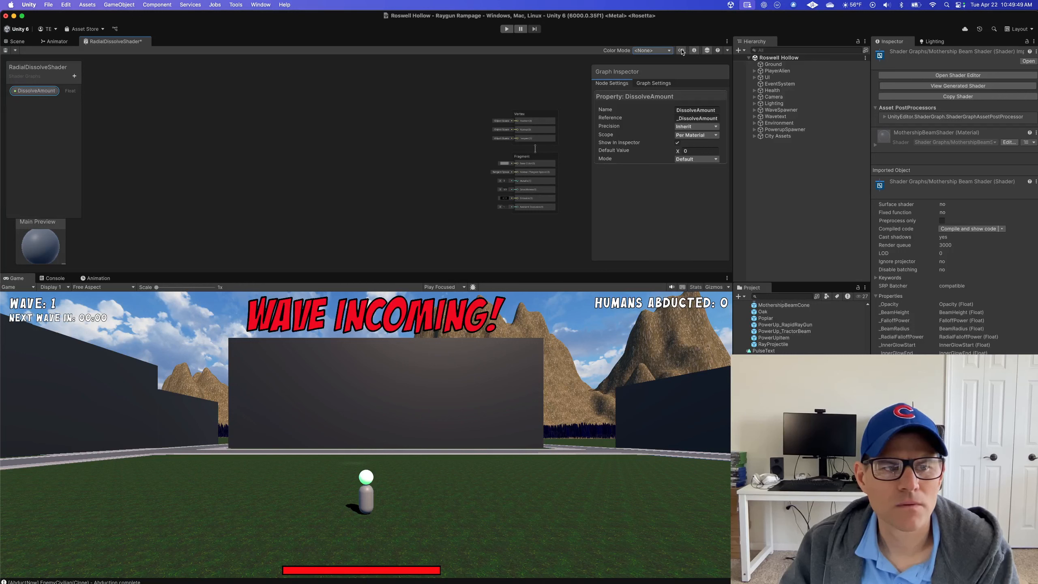
{"action": "left_click", "coordinate": [694, 51]}
{"action": "left_click", "coordinate": [695, 51]}
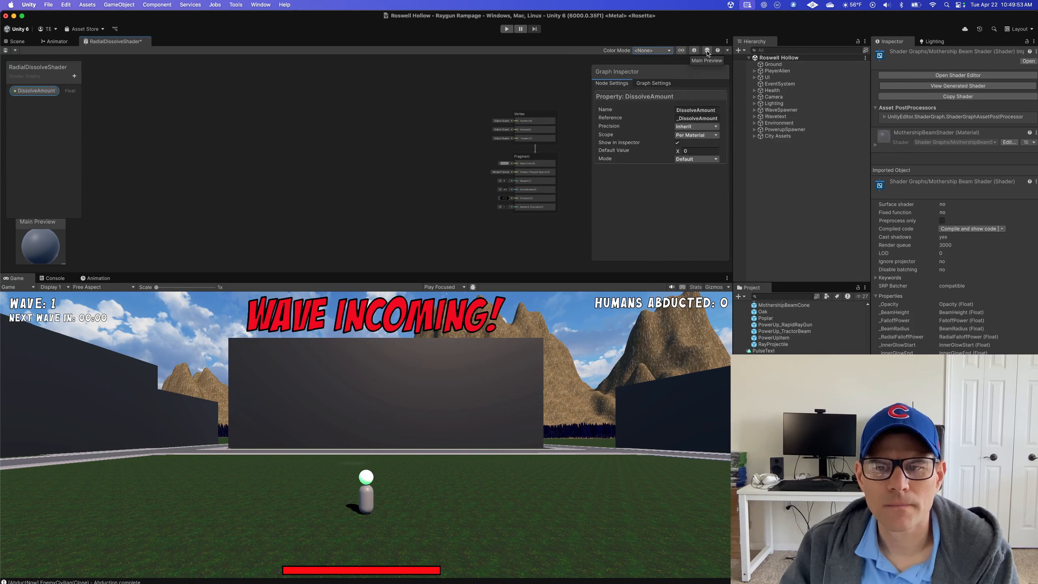
{"action": "left_click", "coordinate": [708, 51]}
{"action": "left_click", "coordinate": [708, 51]}
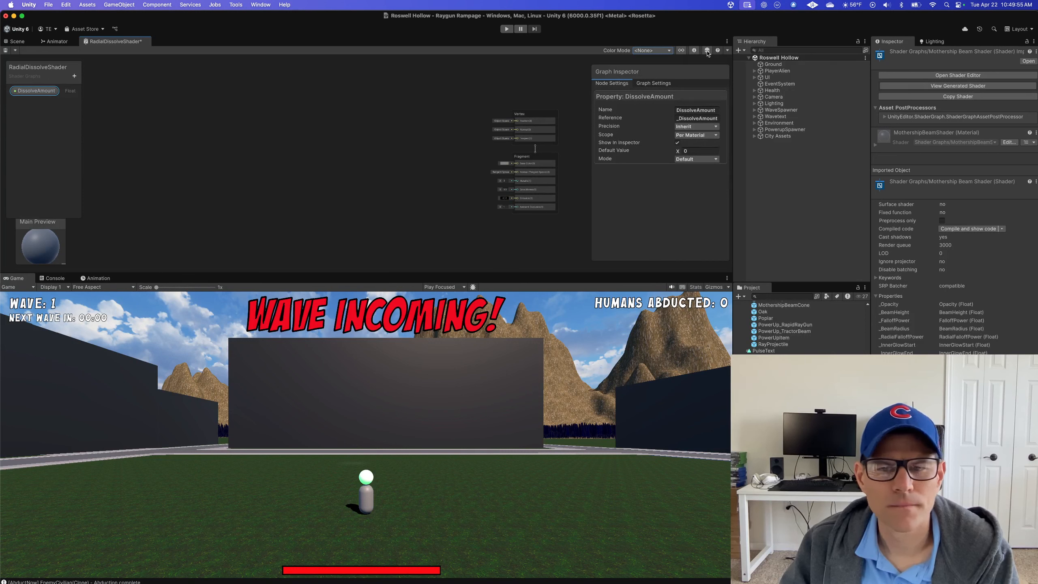
{"action": "left_click", "coordinate": [728, 51]}
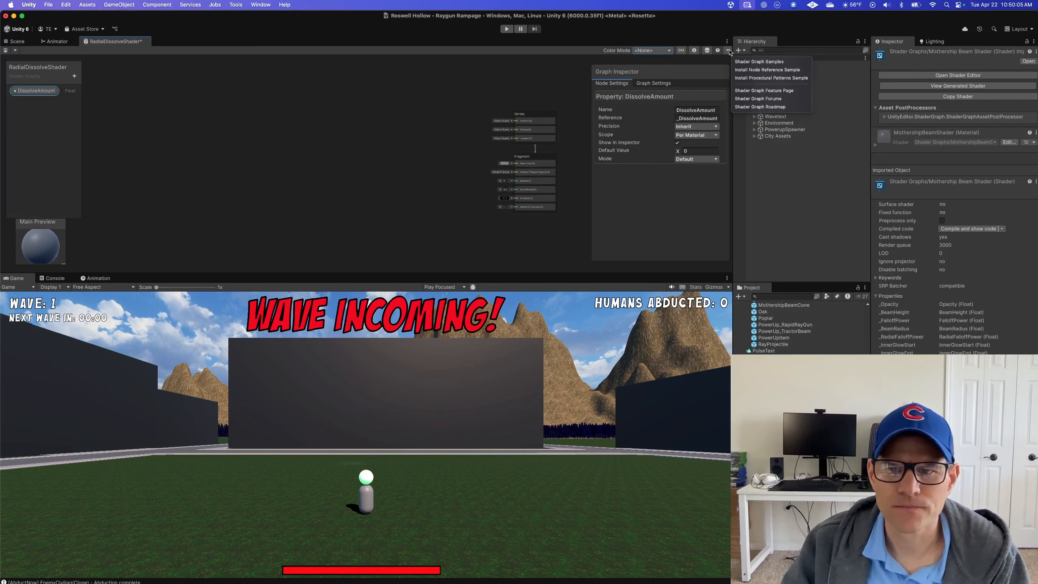
{"action": "left_click", "coordinate": [730, 52]}
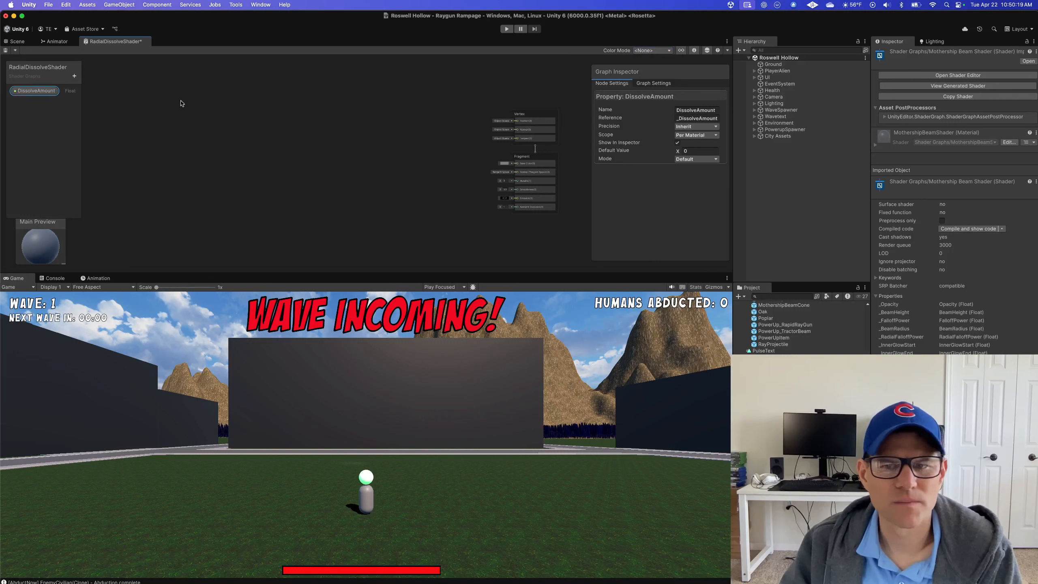
Check the Precision, Scope and Mode options of the DissolveAmount property
{"action": "left_click", "coordinate": [693, 127]}
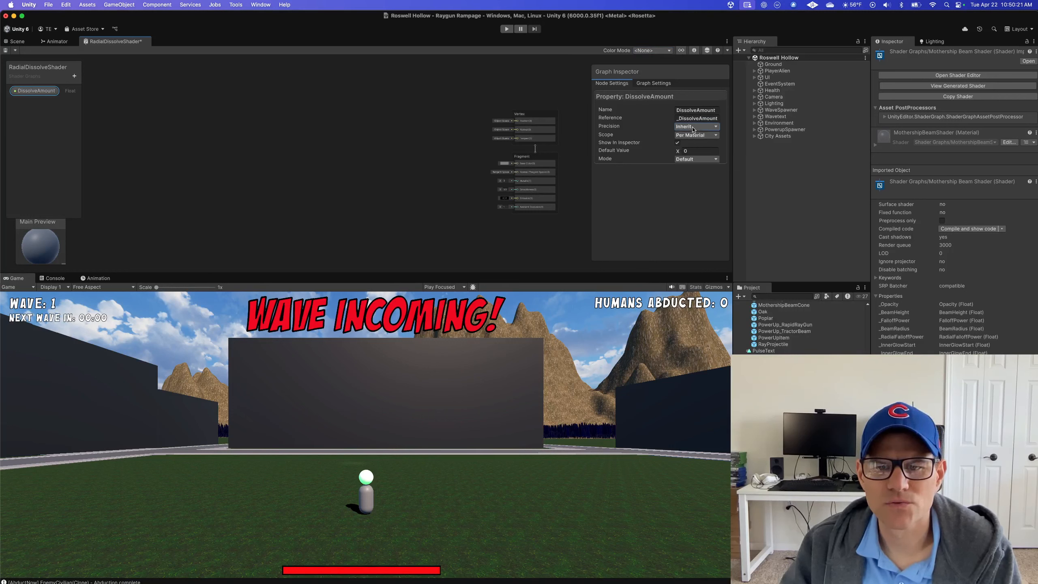
{"action": "left_click", "coordinate": [696, 137]}
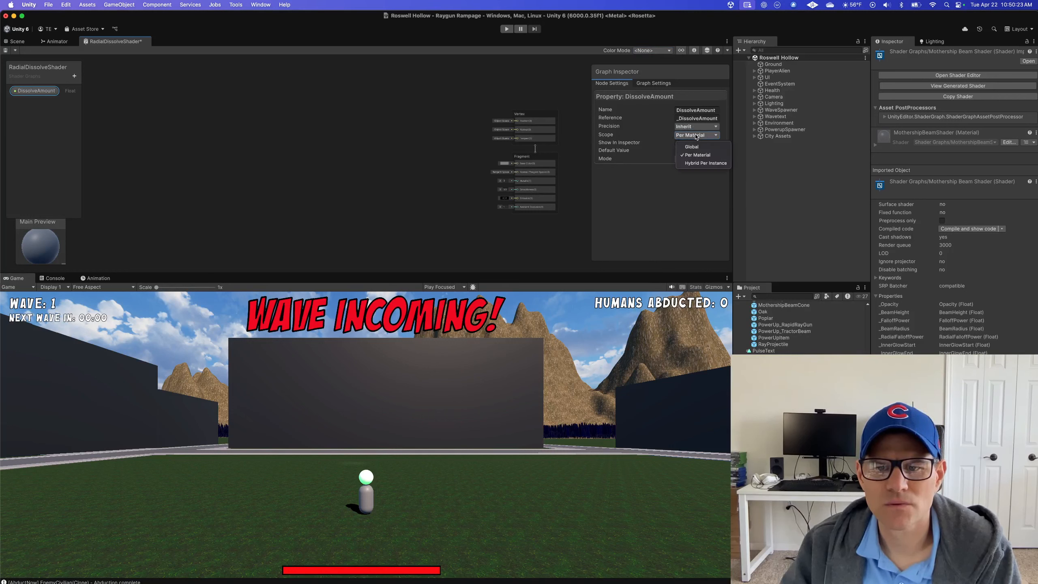
{"action": "left_click", "coordinate": [694, 159]}
{"action": "left_click", "coordinate": [694, 160]}
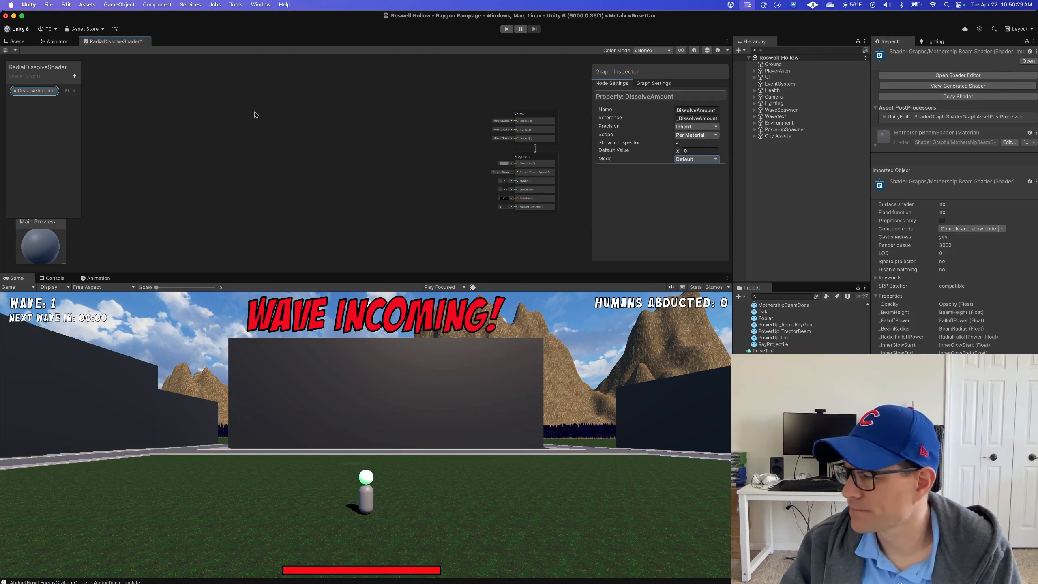
Create a Float node in the empty area of the RadialDissolveShader graph and select it to show its settings
{"action": "right_click", "coordinate": [255, 115]}
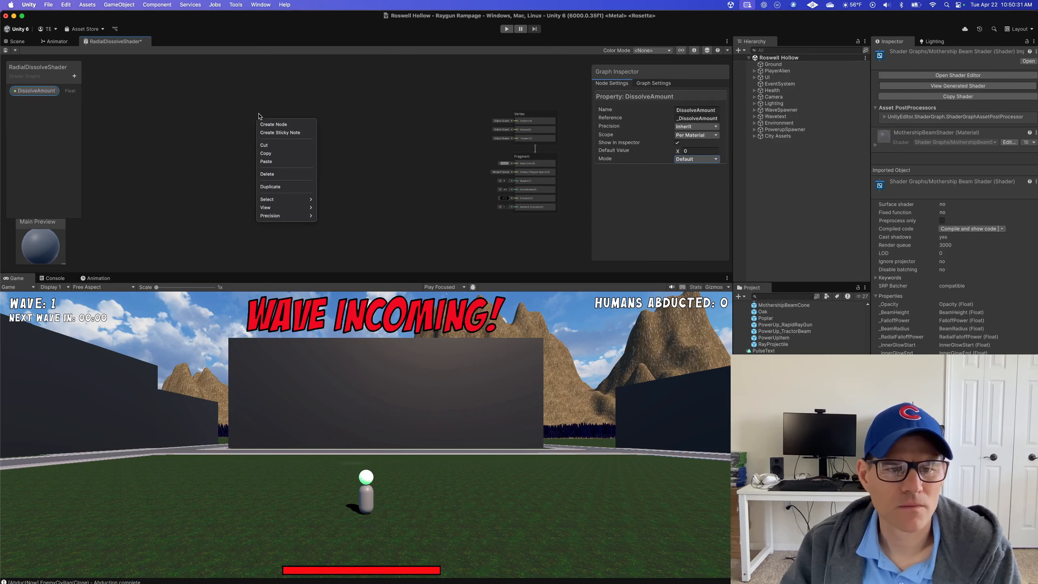
{"action": "left_click", "coordinate": [271, 126]}
{"action": "type", "text": "flo"}
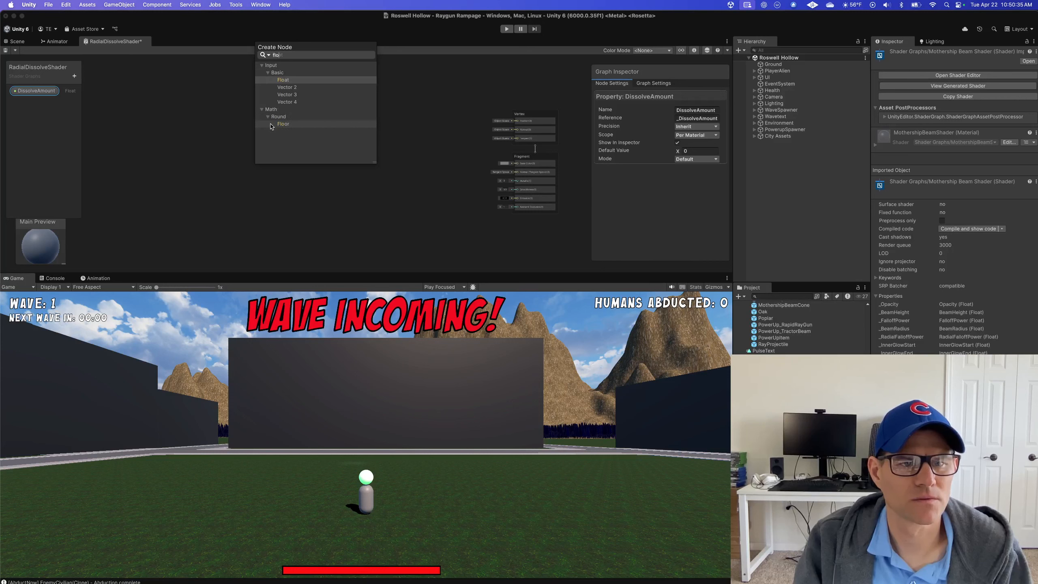
{"action": "key", "text": "Return"}
{"action": "left_click", "coordinate": [277, 127]}
{"action": "left_click", "coordinate": [265, 128]}
{"action": "left_click", "coordinate": [267, 128]}
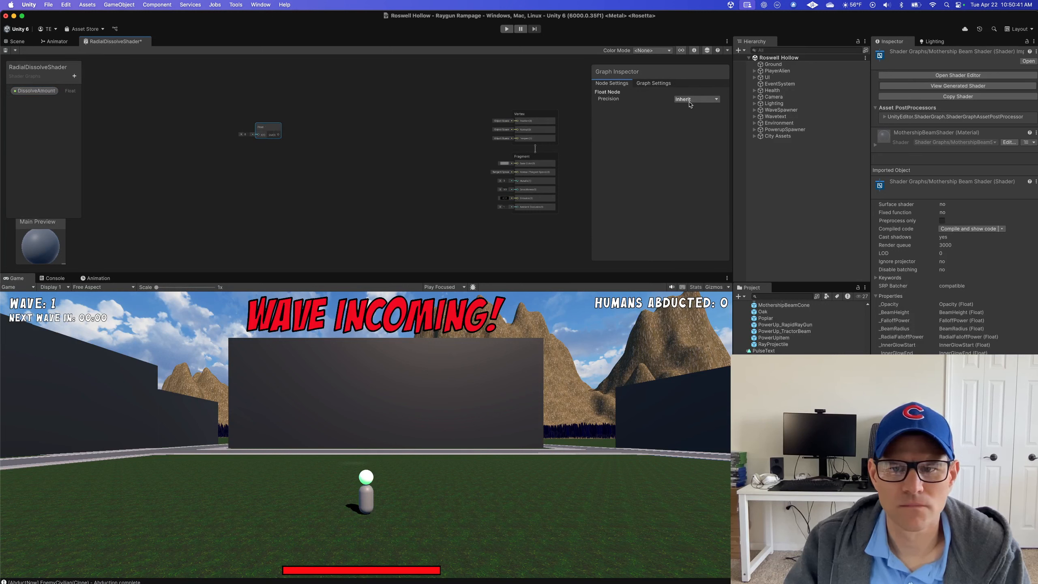
Check the Float node's Precision options and move the node closer to the graph's property list
{"action": "left_click", "coordinate": [689, 101]}
{"action": "left_click", "coordinate": [689, 102]}
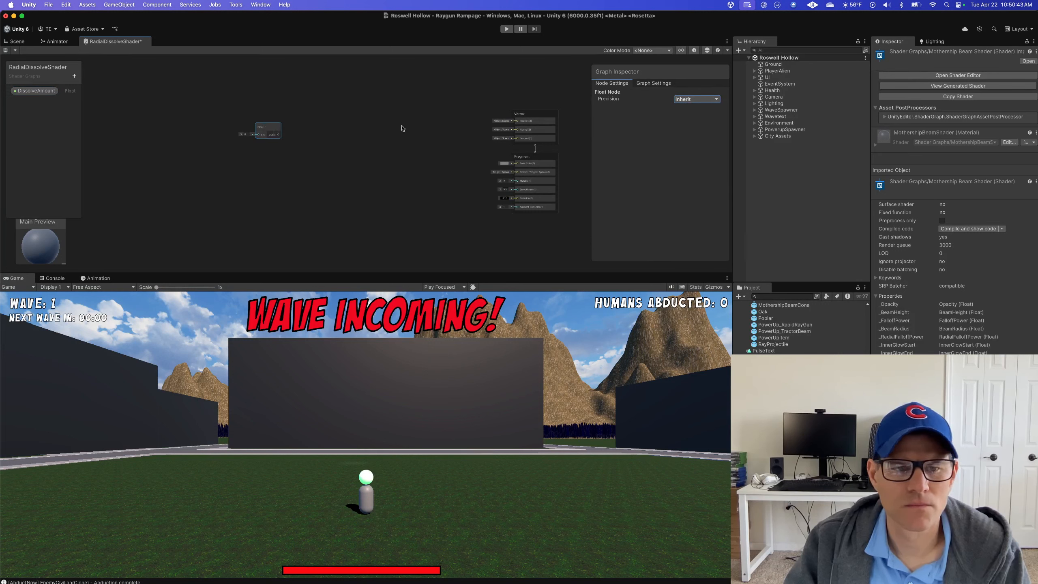
{"action": "left_click_drag", "start_coordinate": [271, 125], "coordinate": [211, 112]}
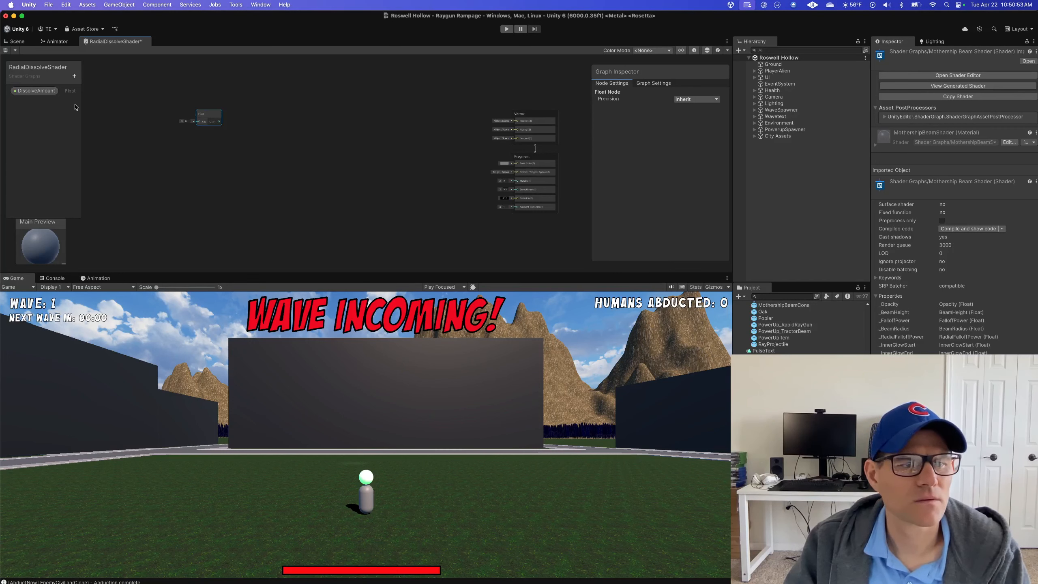
Review the DissolveAmount property's settings and the graph's Universal target settings
{"action": "left_click", "coordinate": [36, 90]}
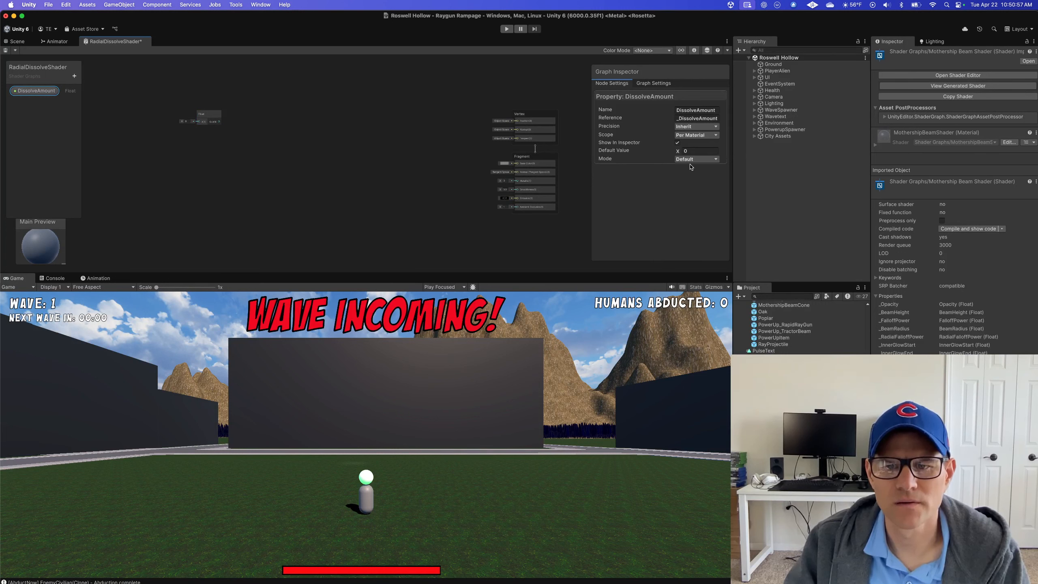
{"action": "left_click", "coordinate": [664, 84]}
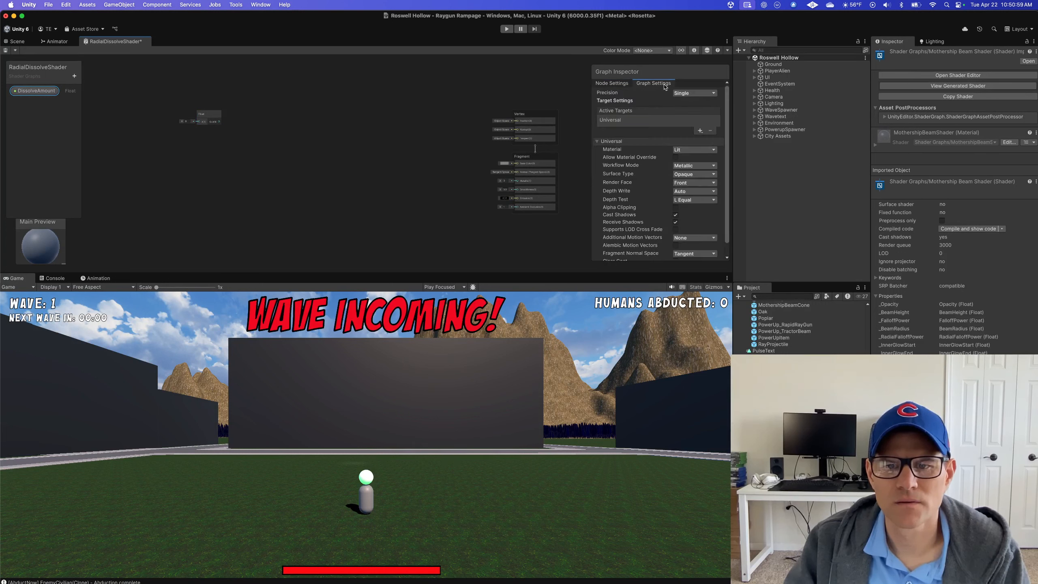
{"action": "scroll", "coordinate": [650, 141], "scroll_direction": "down", "scroll_amount": 1}
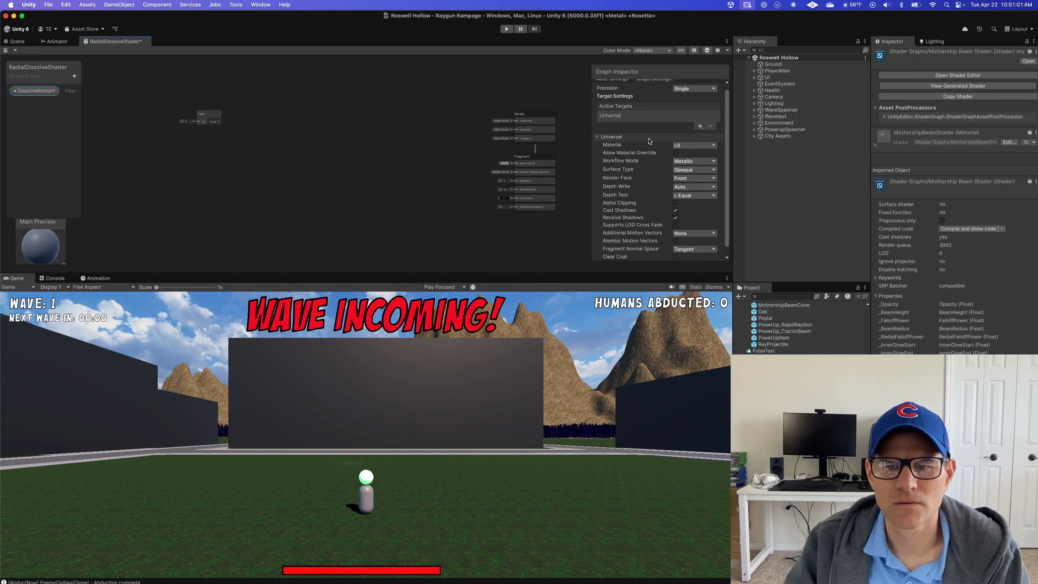
{"action": "scroll", "coordinate": [650, 141], "scroll_direction": "down", "scroll_amount": 1}
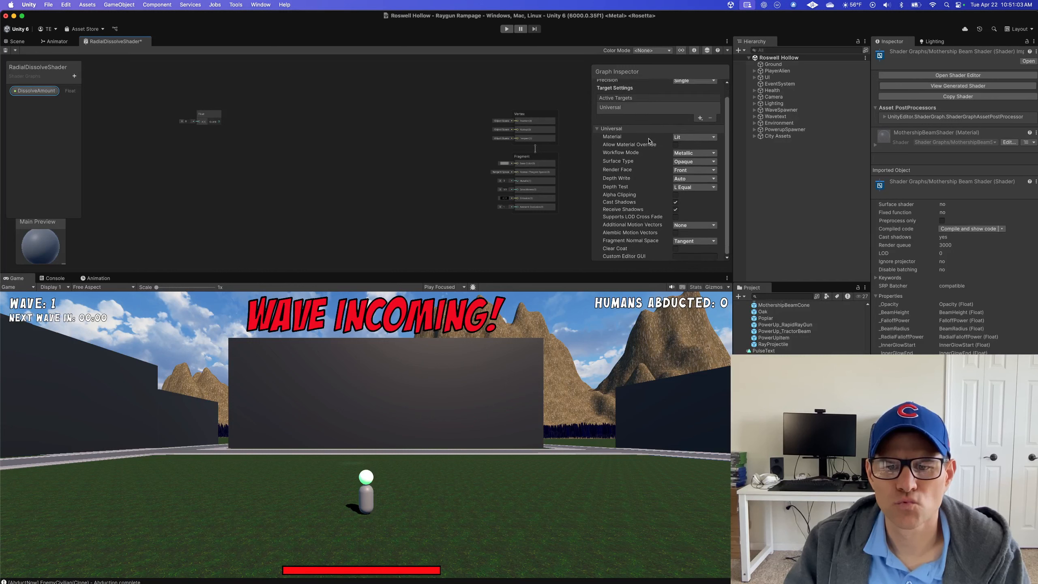
{"action": "scroll", "coordinate": [650, 142], "scroll_direction": "up", "scroll_amount": 2}
{"action": "scroll", "coordinate": [507, 140], "scroll_direction": "up", "scroll_amount": 8}
{"action": "scroll", "coordinate": [279, 110], "scroll_direction": "down", "scroll_amount": 10}
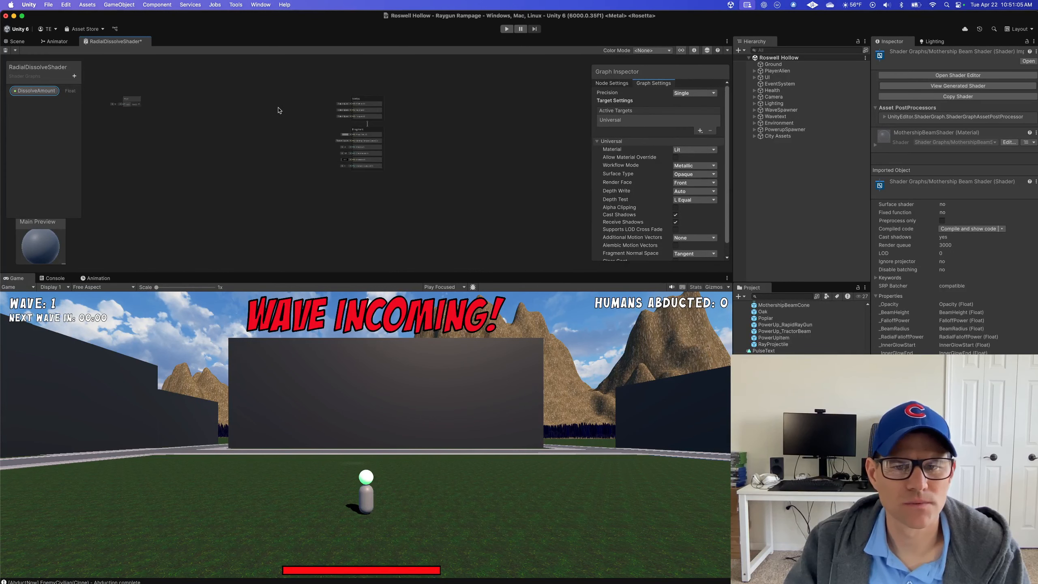
{"action": "scroll", "coordinate": [279, 110], "scroll_direction": "up", "scroll_amount": 5}
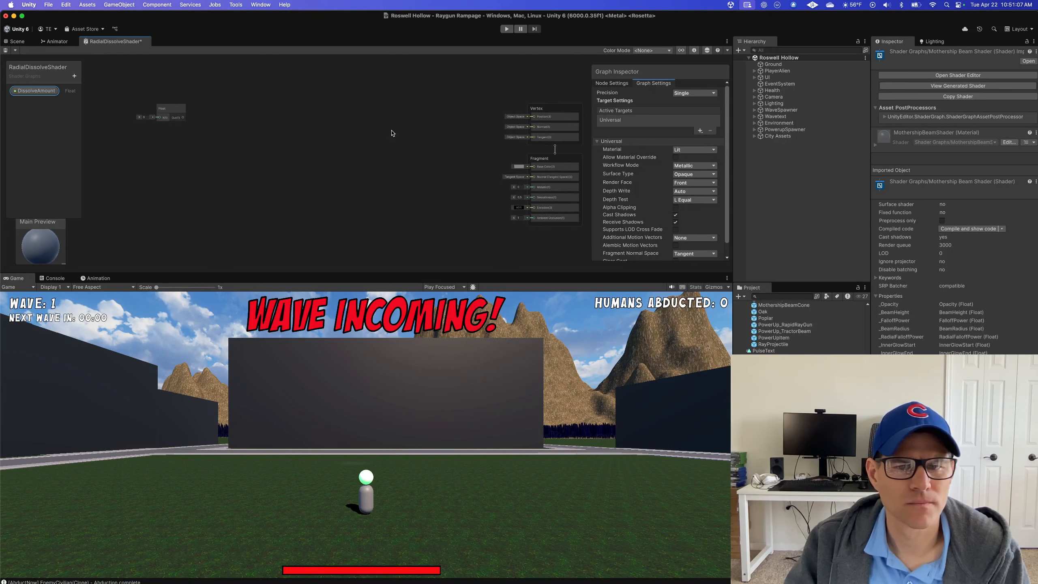
Delete the Float node from the RadialDissolveShader graph
{"action": "left_click_drag", "start_coordinate": [170, 109], "coordinate": [169, 117]}
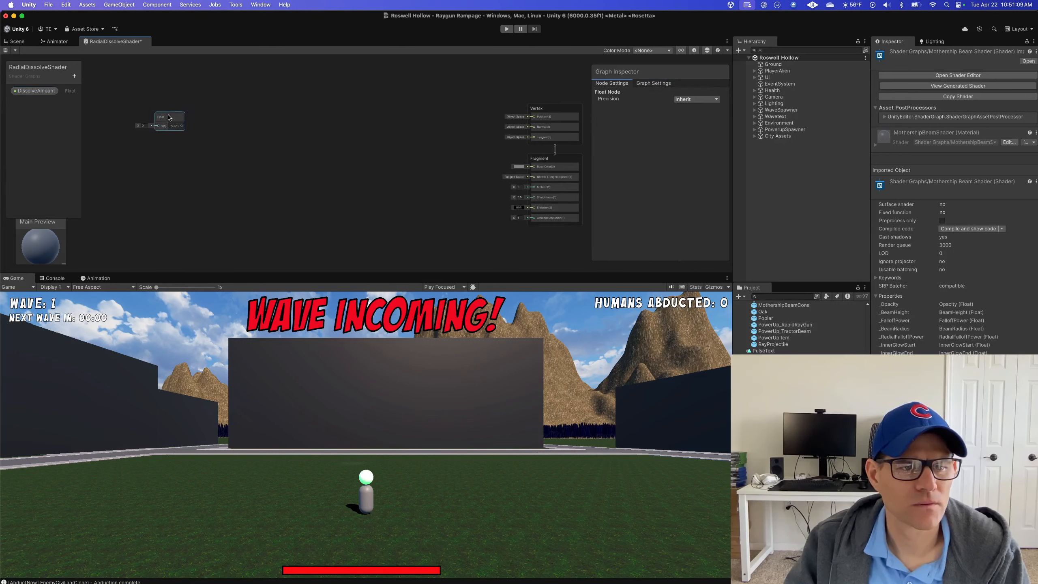
{"action": "left_click", "coordinate": [148, 126]}
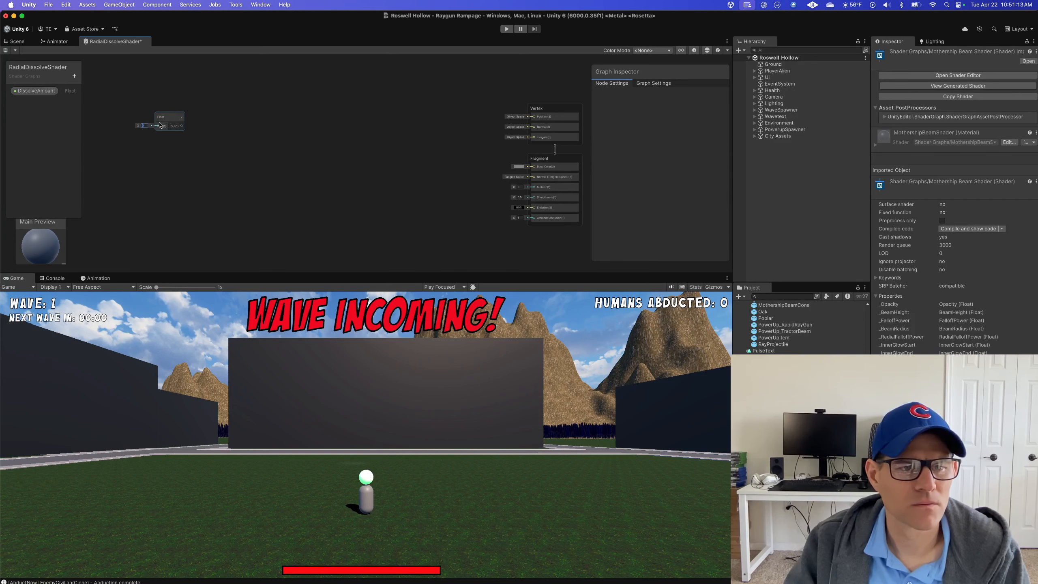
{"action": "right_click", "coordinate": [174, 119]}
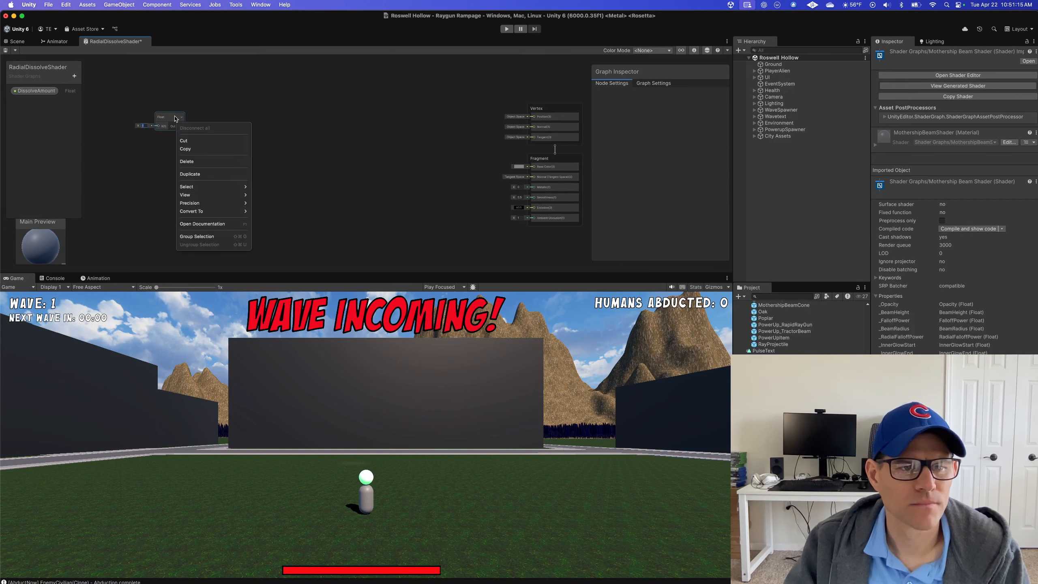
{"action": "left_click", "coordinate": [206, 161]}
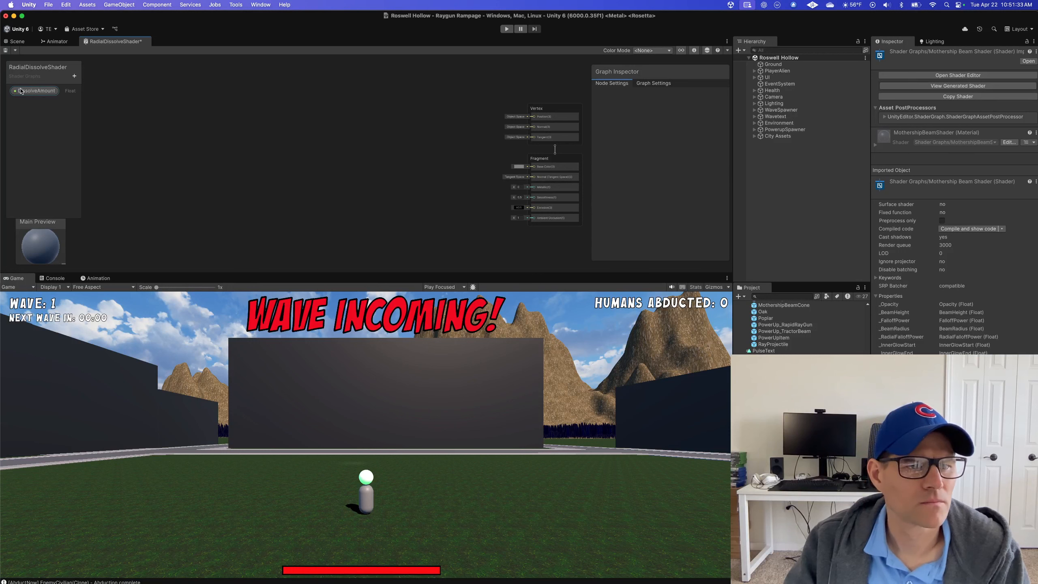
Place the DissolveAmount property in the graph as a node and check its Mode options
{"action": "left_click_drag", "start_coordinate": [37, 91], "coordinate": [155, 107]}
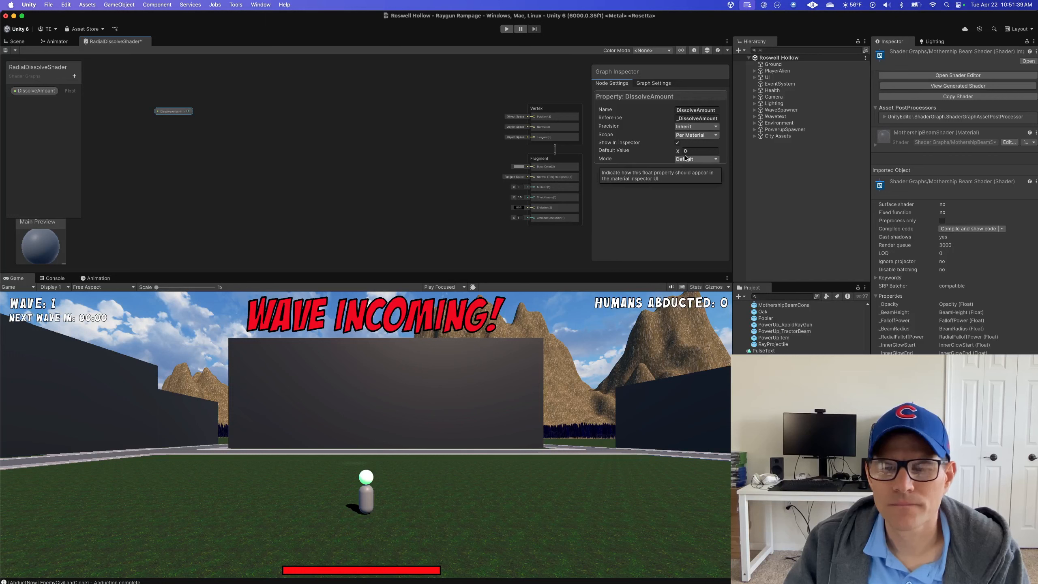
{"action": "left_click", "coordinate": [693, 160]}
{"action": "left_click", "coordinate": [693, 160]}
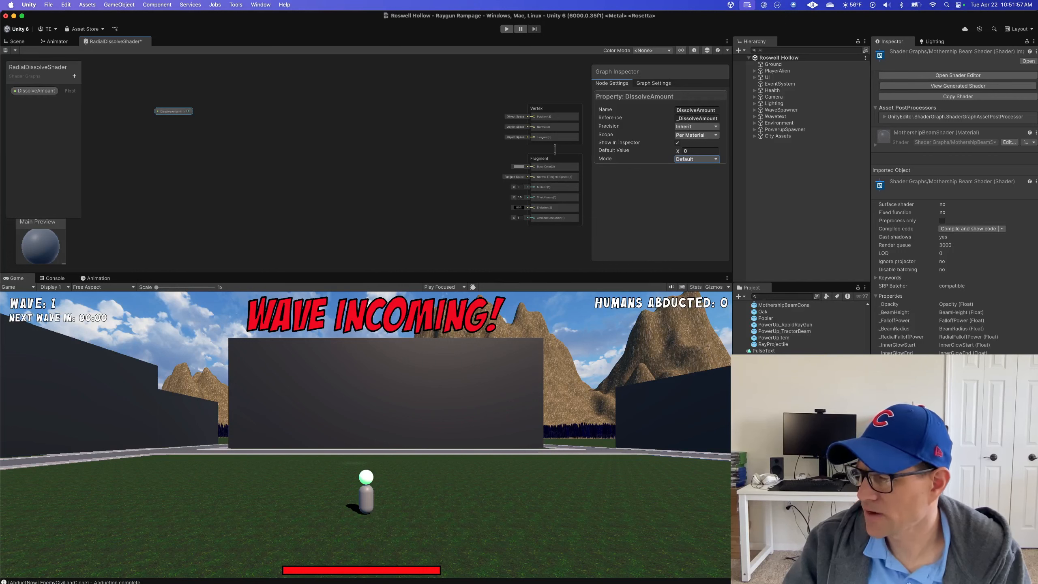
{"action": "left_click", "coordinate": [184, 112]}
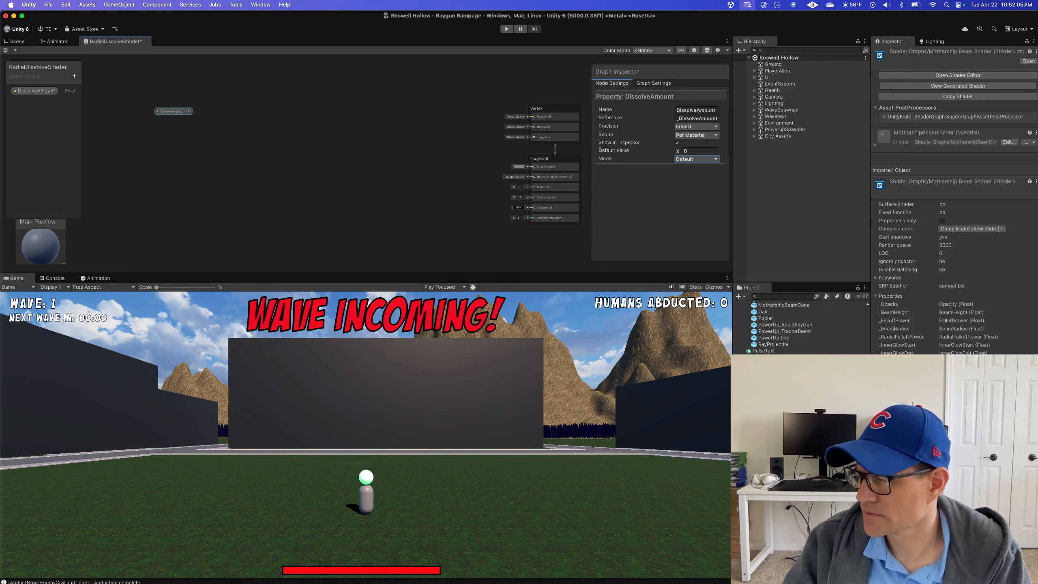
Create a Position node beside the DissolveAmount node and set its Space to Object
{"action": "right_click", "coordinate": [294, 140]}
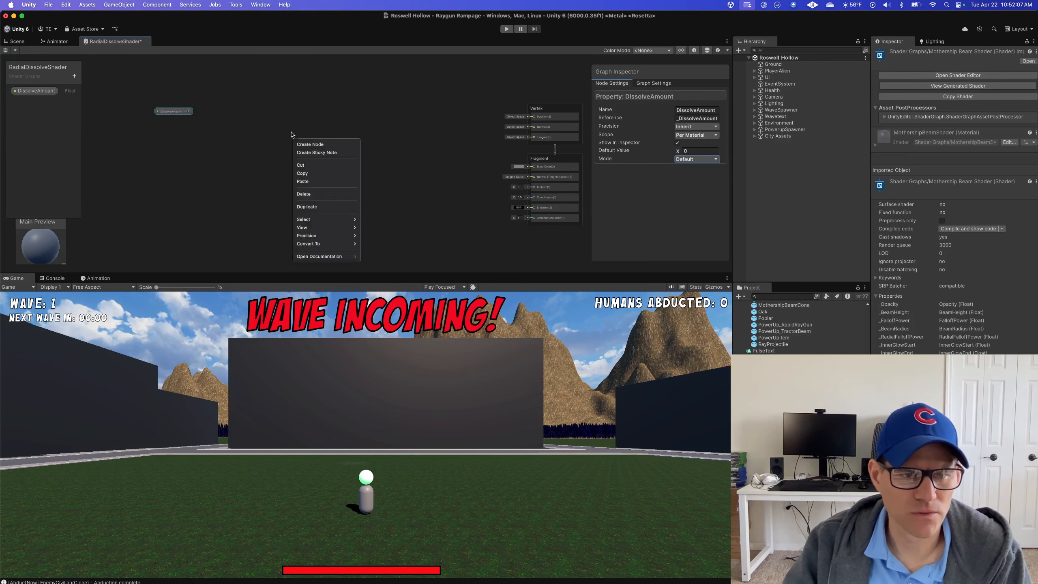
{"action": "left_click", "coordinate": [310, 146]}
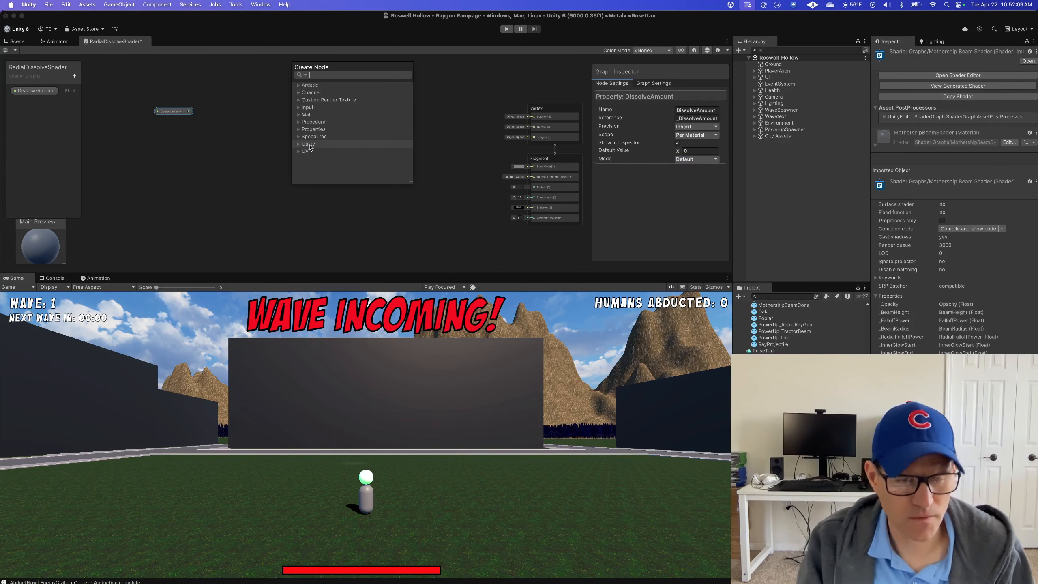
{"action": "type", "text": "po"}
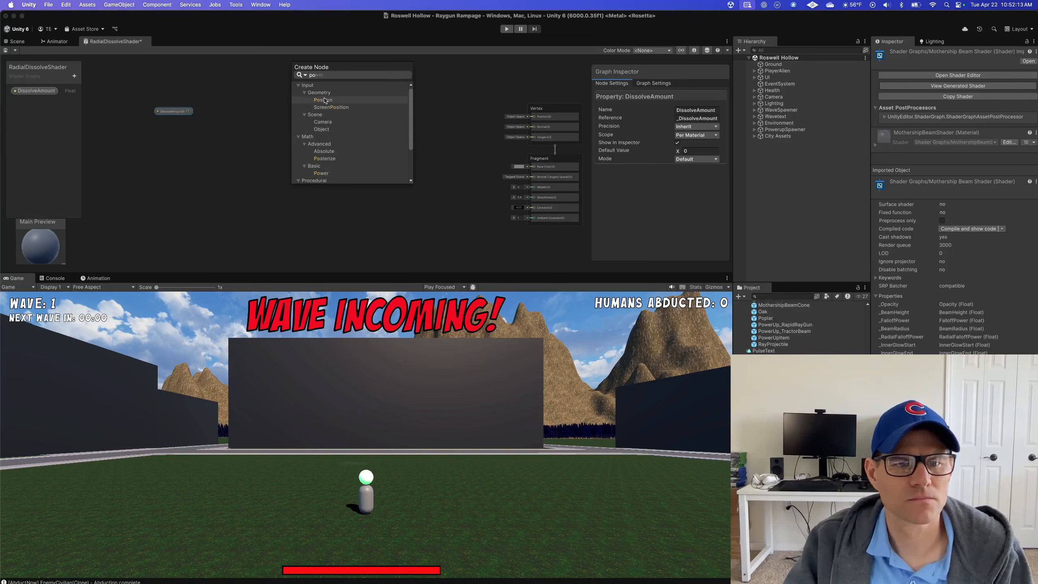
{"action": "left_click", "coordinate": [323, 100]}
{"action": "left_click_drag", "start_coordinate": [320, 149], "coordinate": [258, 96]}
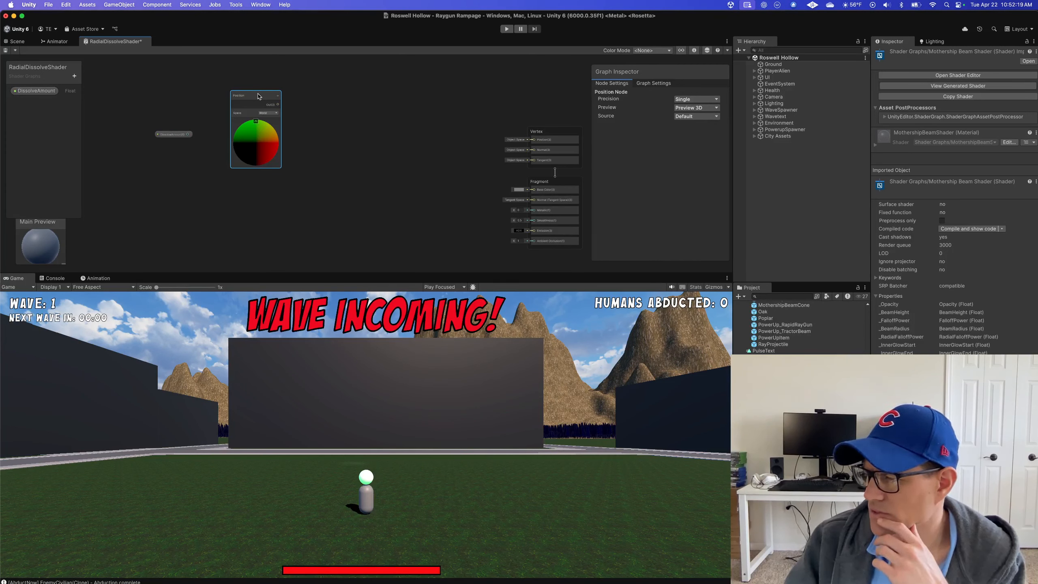
{"action": "left_click", "coordinate": [273, 115]}
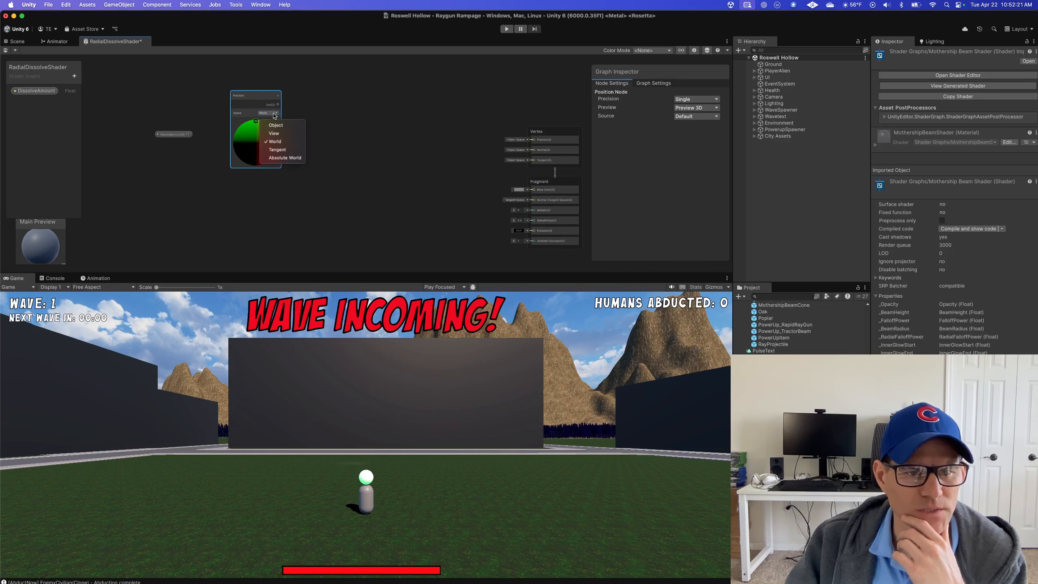
{"action": "left_click", "coordinate": [279, 123]}
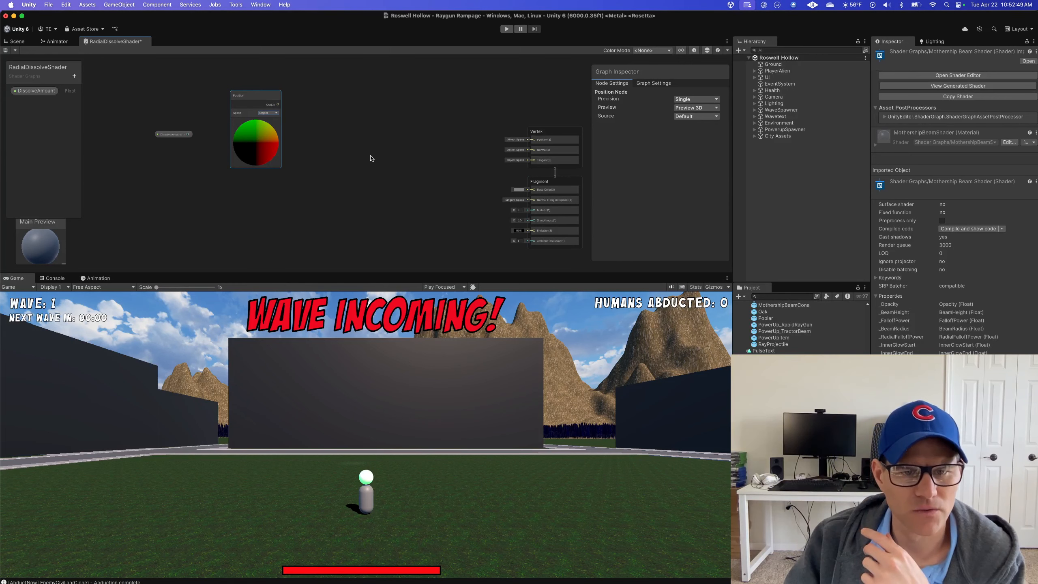
Create a Length node and place it just after the Position node
{"action": "right_click", "coordinate": [371, 158]}
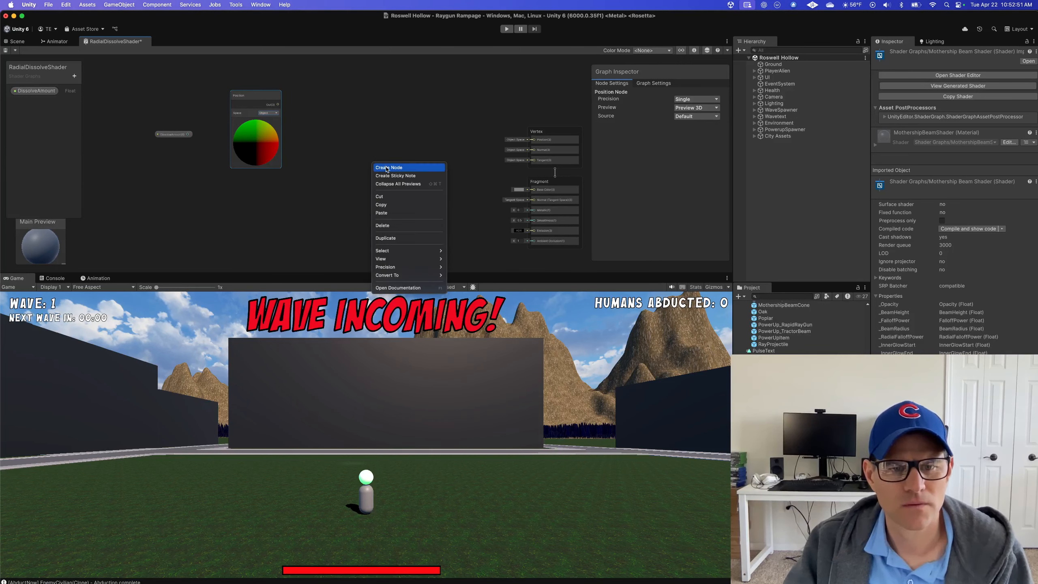
{"action": "left_click", "coordinate": [387, 168]}
{"action": "type", "text": "L"}
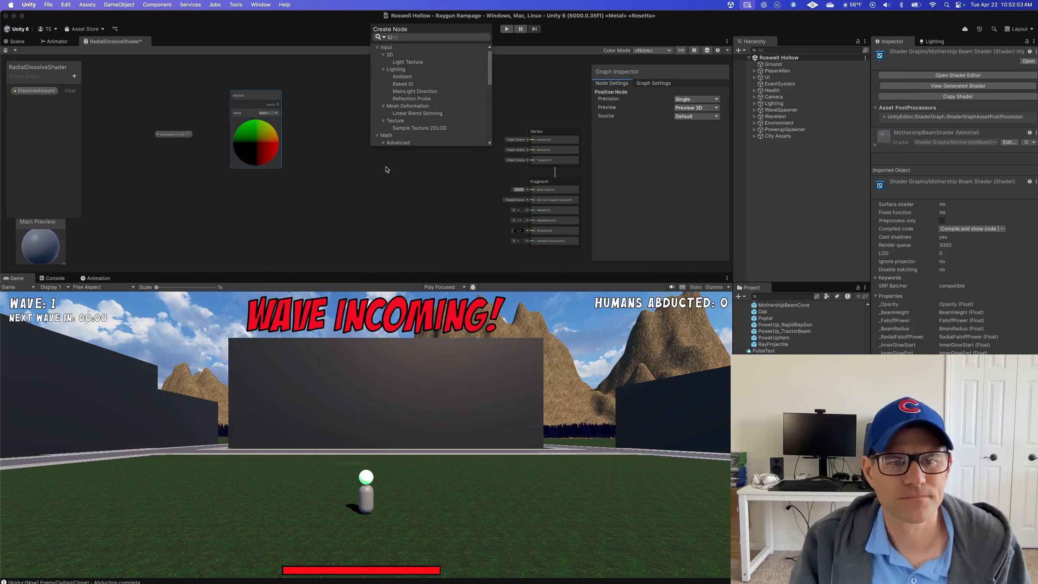
{"action": "type", "text": "e"}
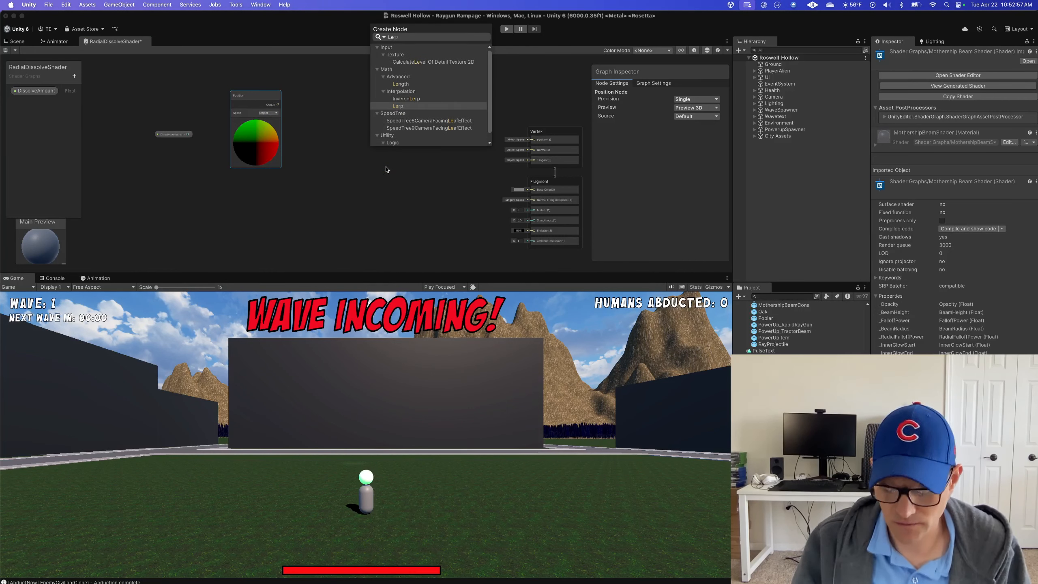
{"action": "key", "text": "Up"}
{"action": "key", "text": "Up"}
{"action": "key", "text": "Up"}
{"action": "key", "text": "Return"}
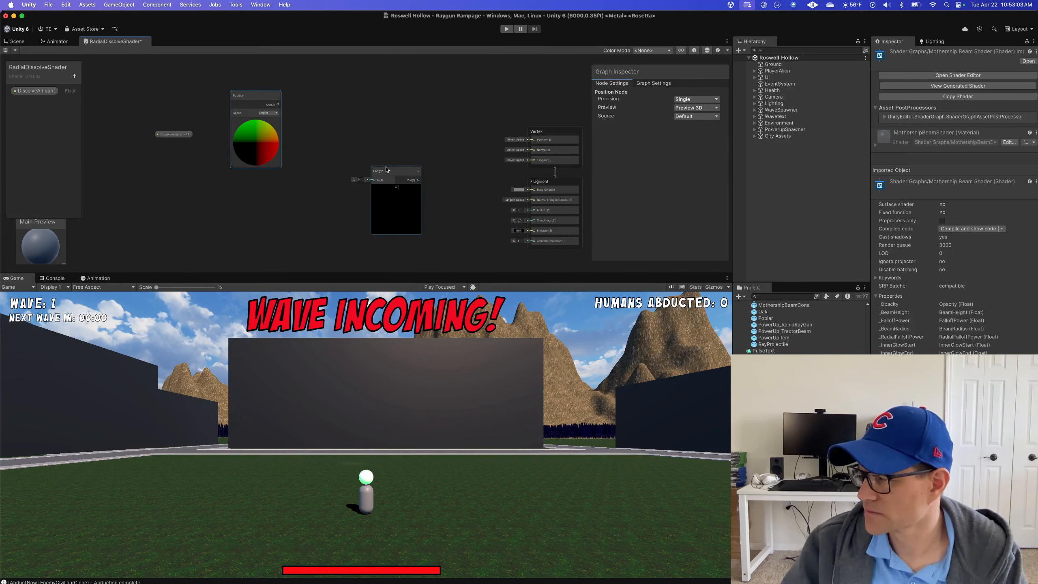
{"action": "left_click_drag", "start_coordinate": [386, 169], "coordinate": [342, 114]}
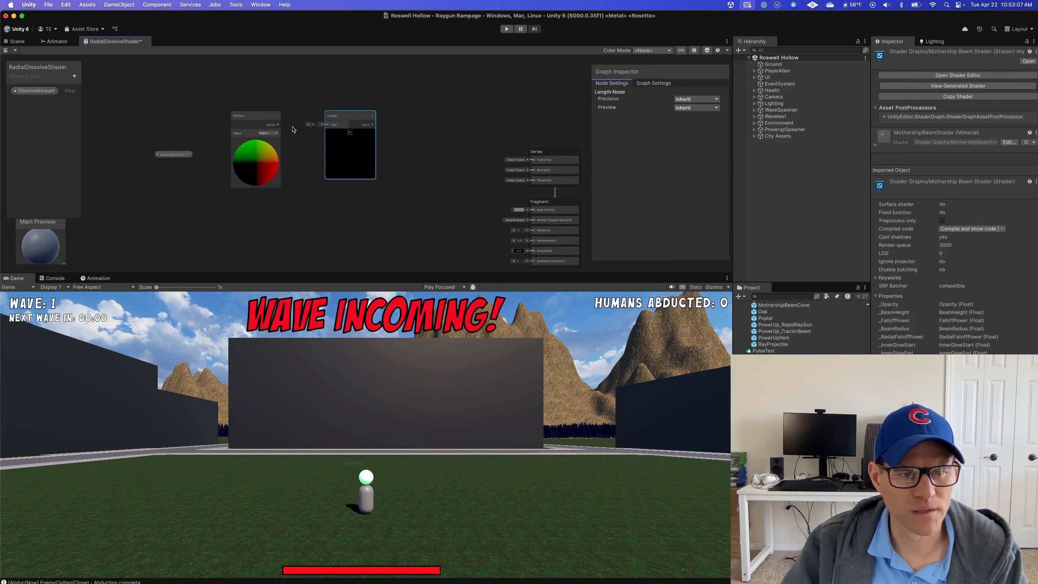
Connect the Position node's output to the Length node's input
{"action": "left_click_drag", "start_coordinate": [277, 126], "coordinate": [324, 127]}
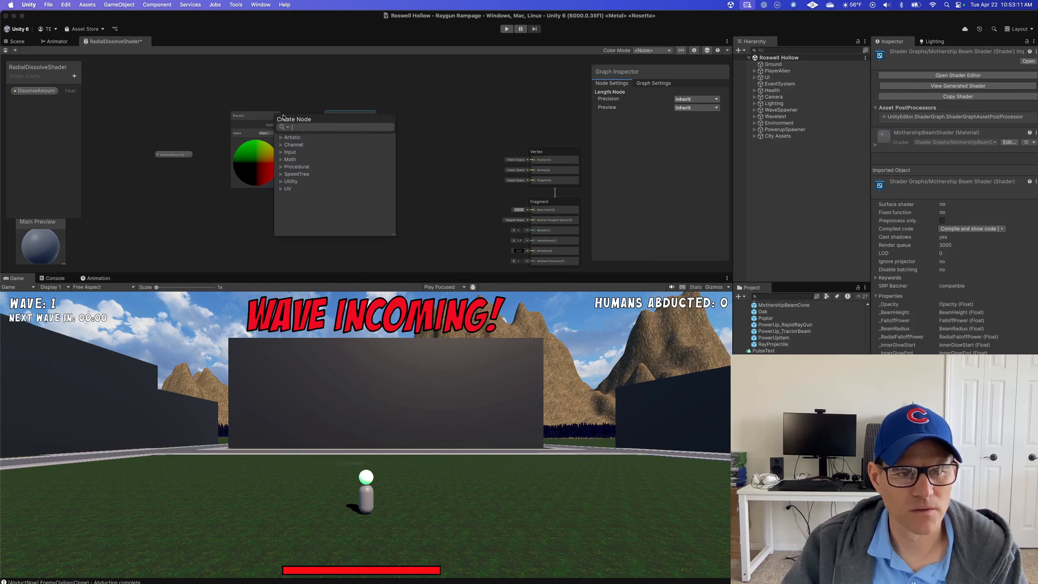
{"action": "left_click", "coordinate": [309, 96]}
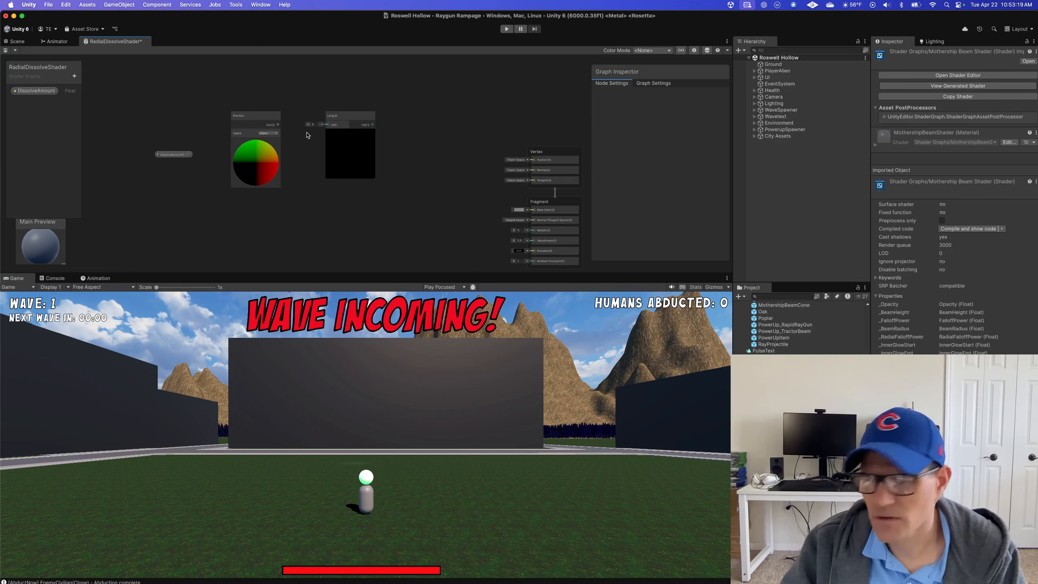
{"action": "left_click_drag", "start_coordinate": [278, 125], "coordinate": [326, 126]}
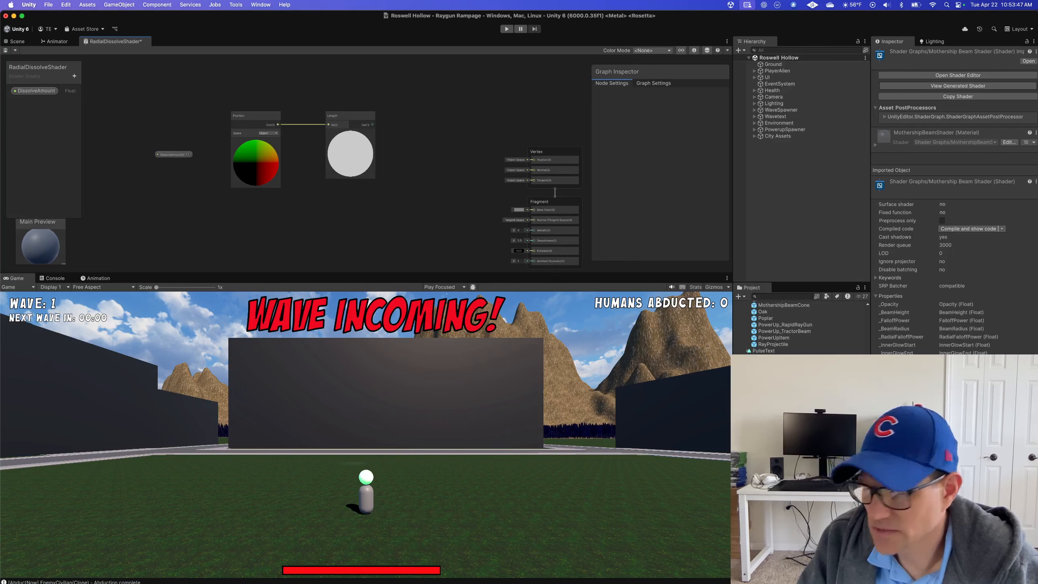
Create a Subtract node and place it just after the Length node
{"action": "right_click", "coordinate": [344, 225]}
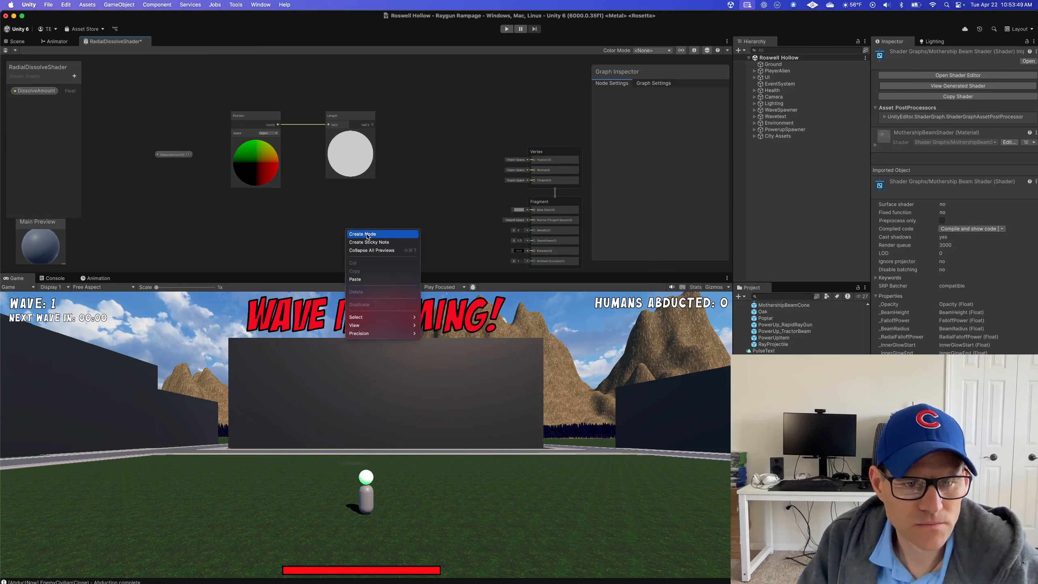
{"action": "left_click", "coordinate": [367, 234]}
{"action": "type", "text": "subtract"}
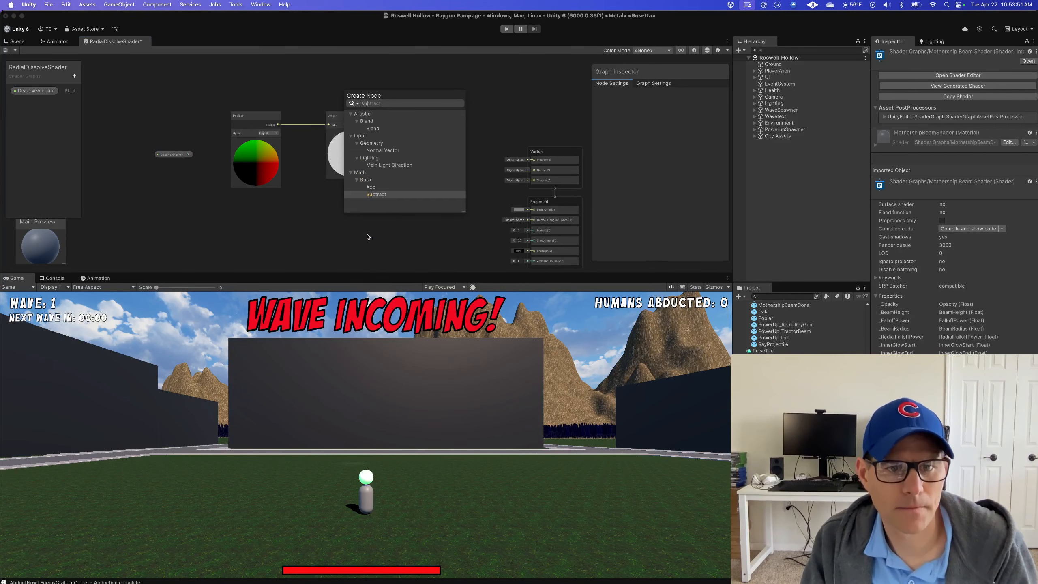
{"action": "key", "text": "Return"}
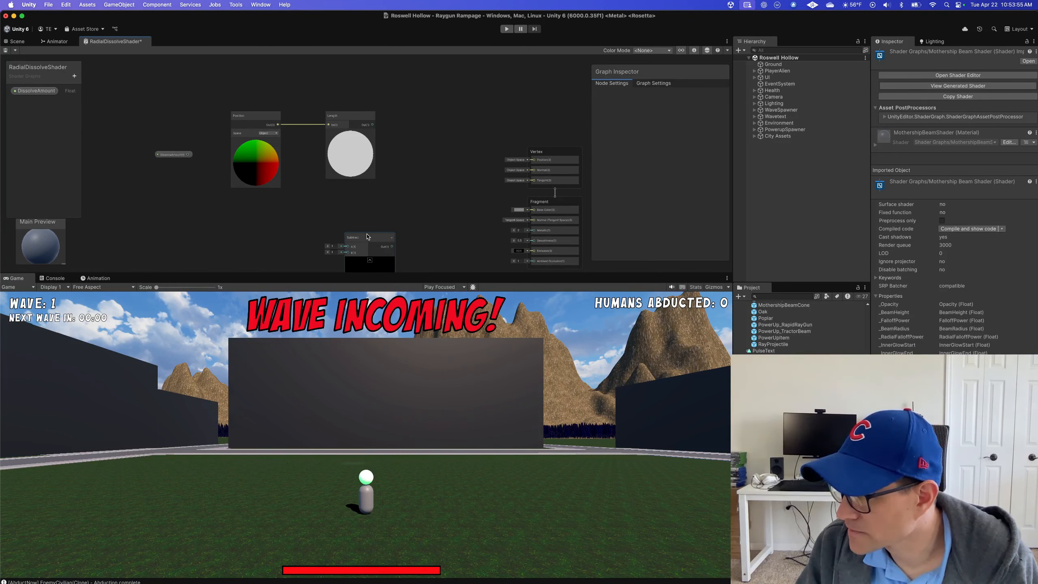
{"action": "left_click_drag", "start_coordinate": [367, 237], "coordinate": [439, 109]}
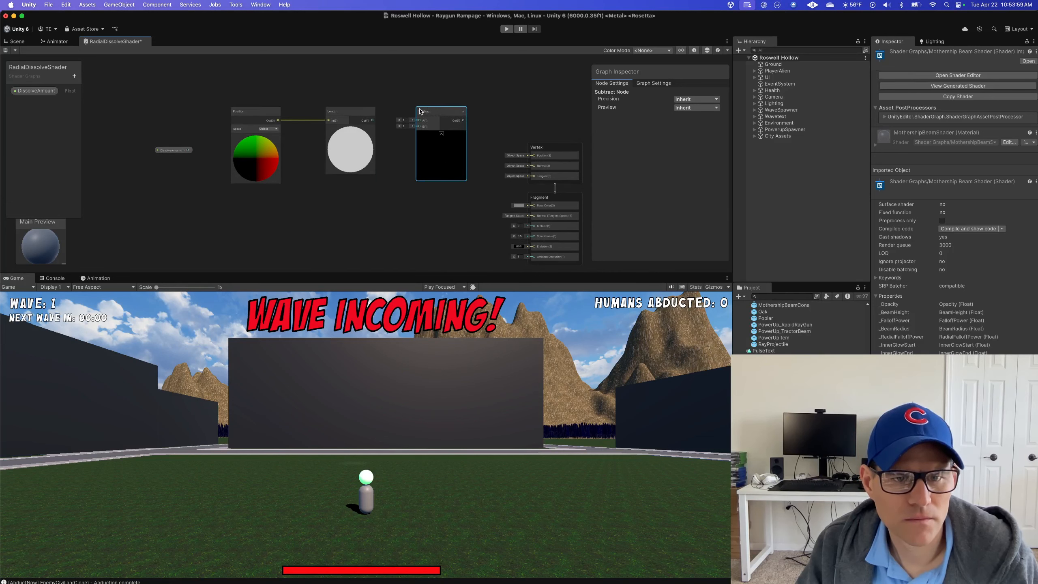
Connect Length to the Subtract node's A input and DissolveAmount to its B input, placing the DissolveAmount node below Length
{"action": "left_click_drag", "start_coordinate": [371, 122], "coordinate": [417, 124]}
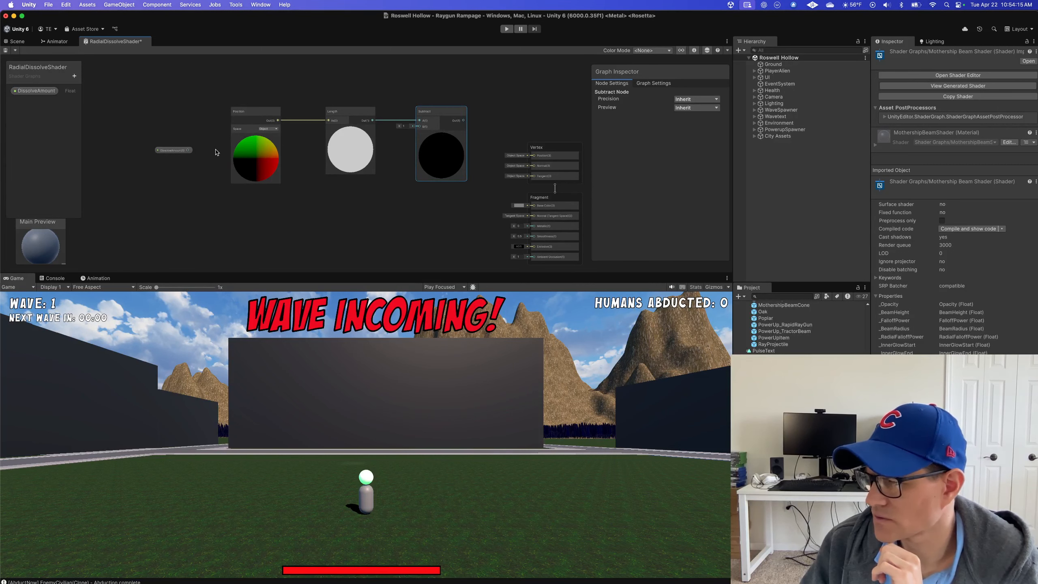
{"action": "left_click_drag", "start_coordinate": [187, 150], "coordinate": [421, 127]}
{"action": "left_click_drag", "start_coordinate": [168, 151], "coordinate": [372, 202]}
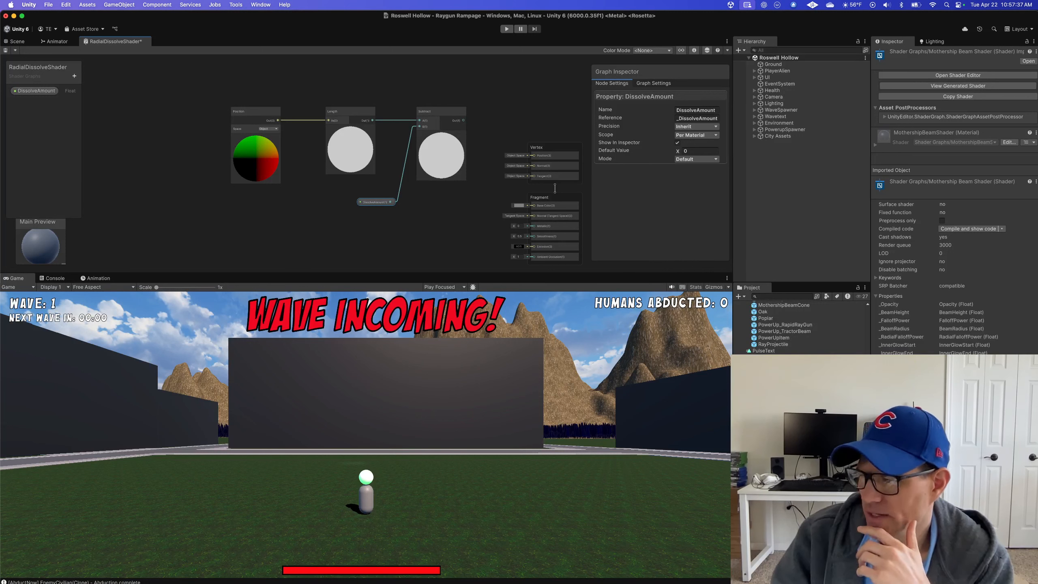
Search the node creation list for a "greater than" node to add to the graph
{"action": "right_click", "coordinate": [272, 251]}
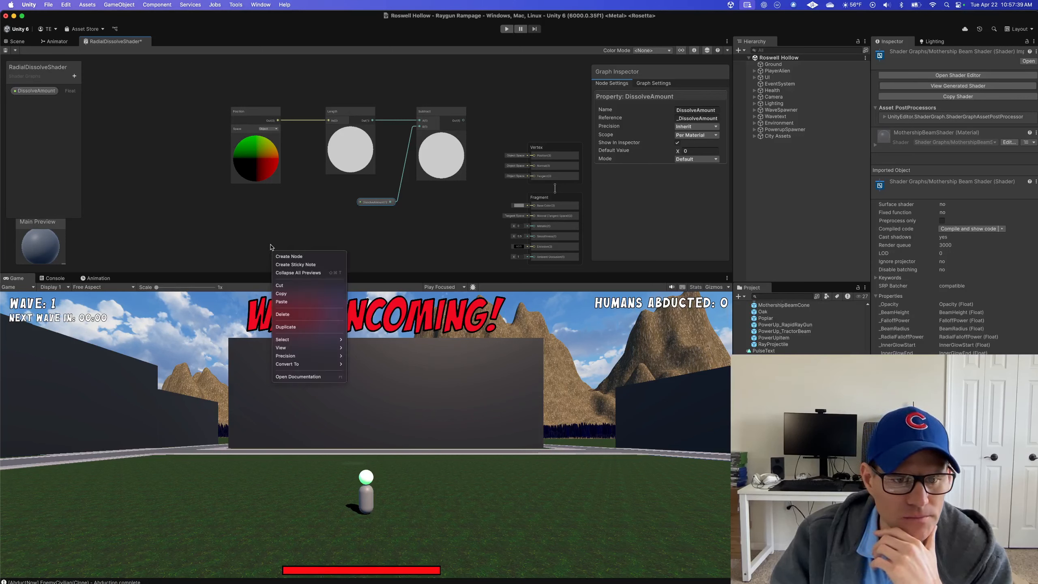
{"action": "left_click", "coordinate": [291, 255]}
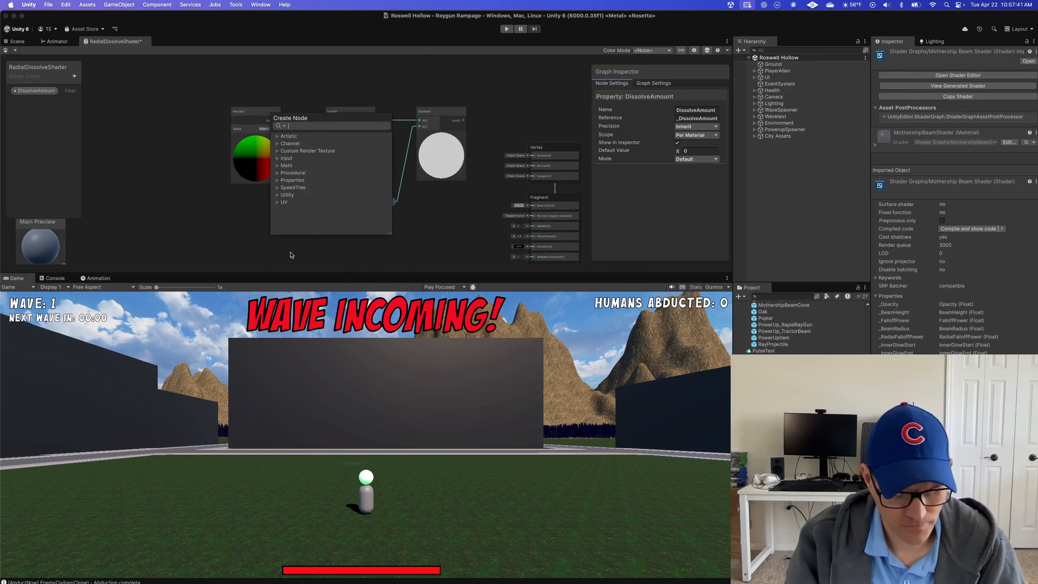
{"action": "type", "text": "gre"}
{"action": "key", "text": "BackSpace"}
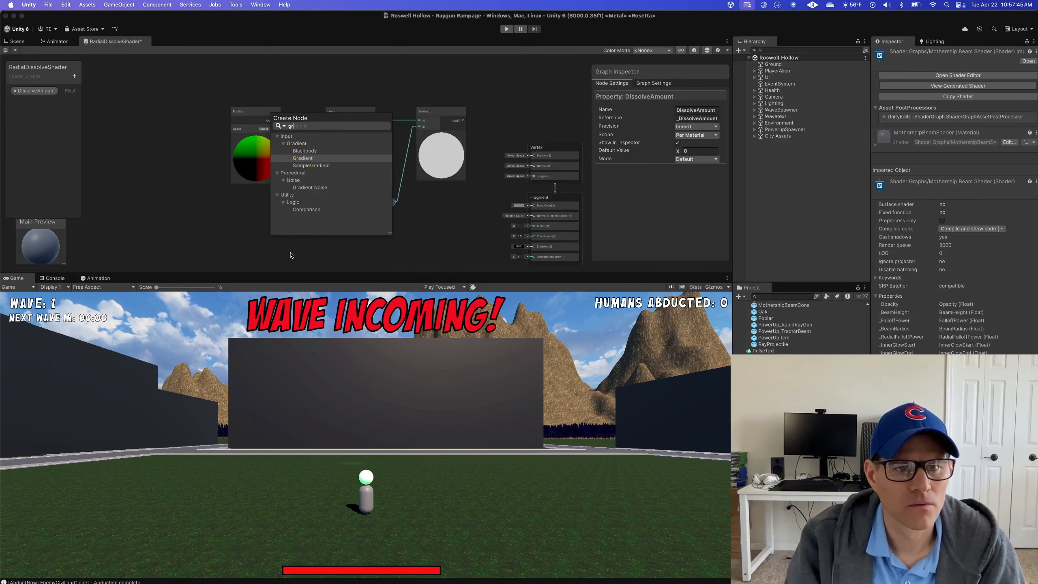
{"action": "type", "text": "e"}
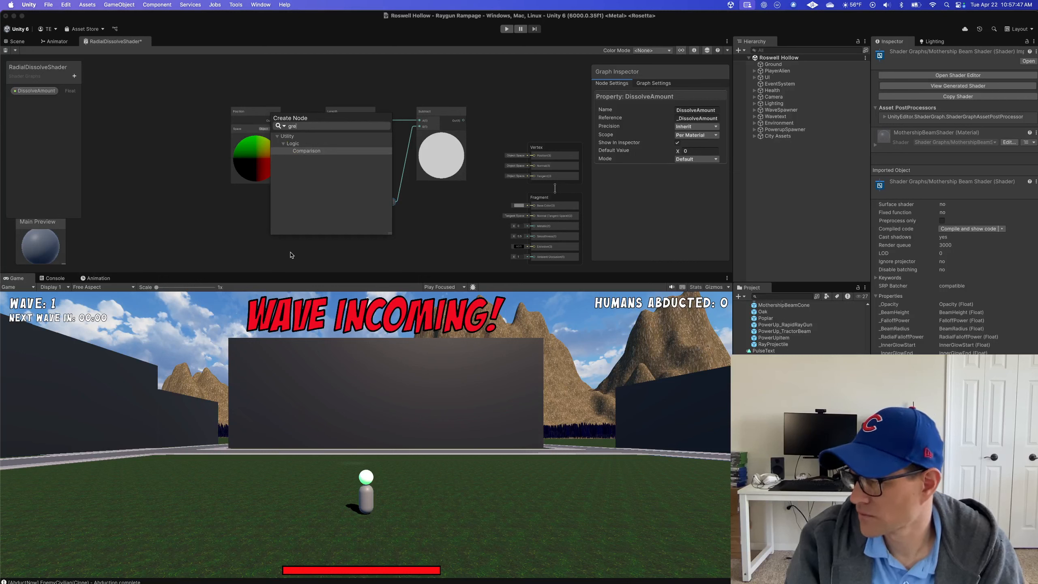
{"action": "type", "text": "ater than"}
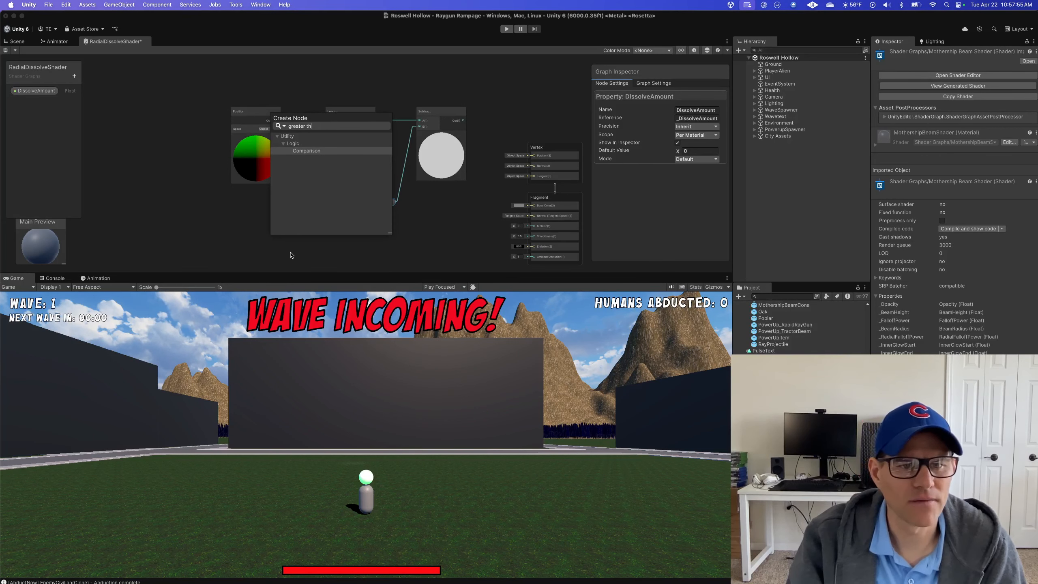
{"action": "key", "text": "BackSpace"}
{"action": "key", "text": "BackSpace"}
{"action": "key", "text": "BackSpace"}
{"action": "key", "text": "BackSpace"}
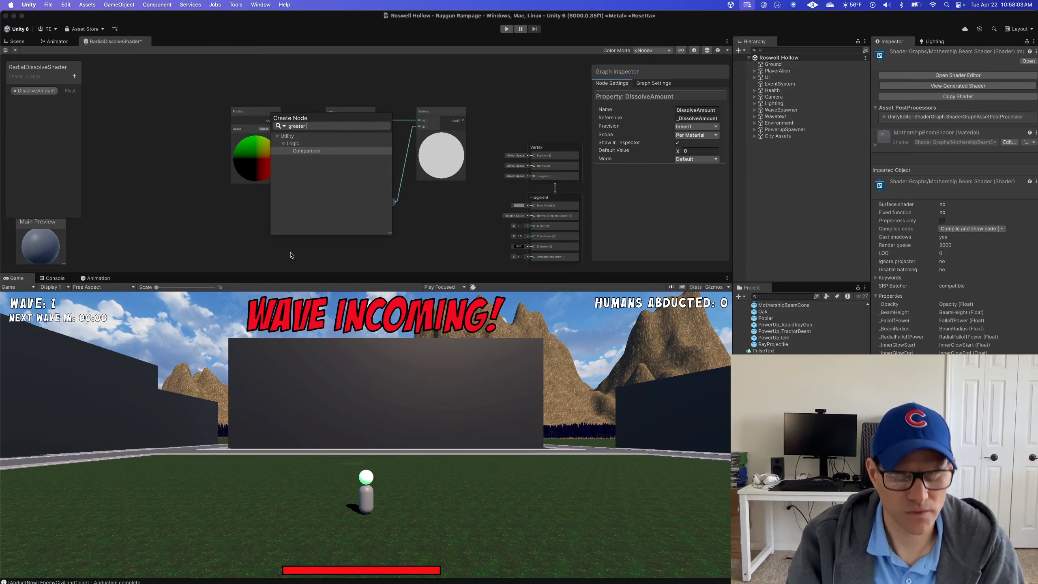
Search the web in Safari for "shader graph unity 6 greater than node the same as comparison?", read the full AI overview and return to Unity
{"action": "key", "text": "ctrl+Up"}
{"action": "left_click", "coordinate": [344, 347]}
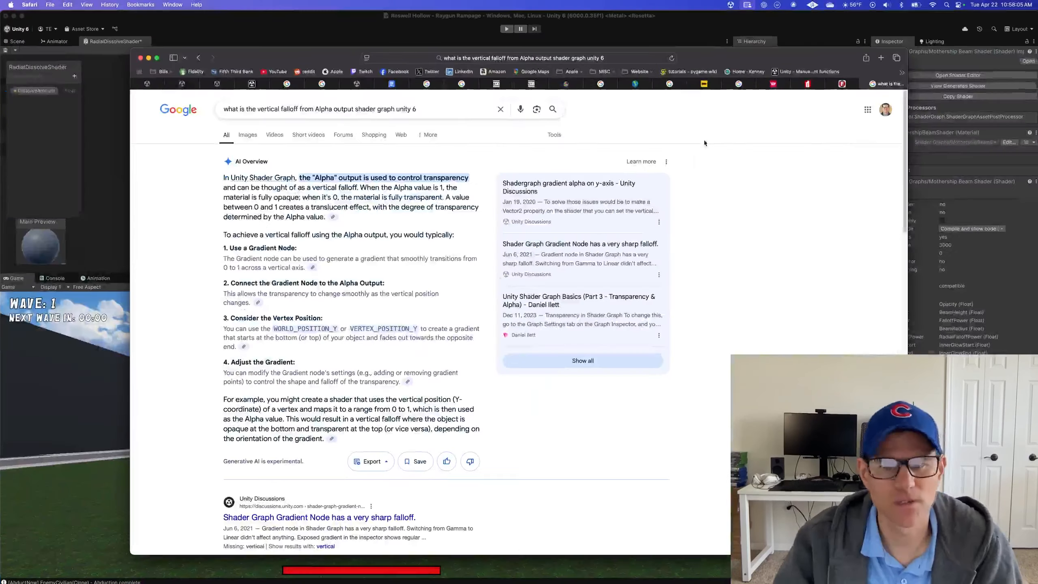
{"action": "left_click", "coordinate": [882, 58]}
{"action": "type", "text": "is. a"}
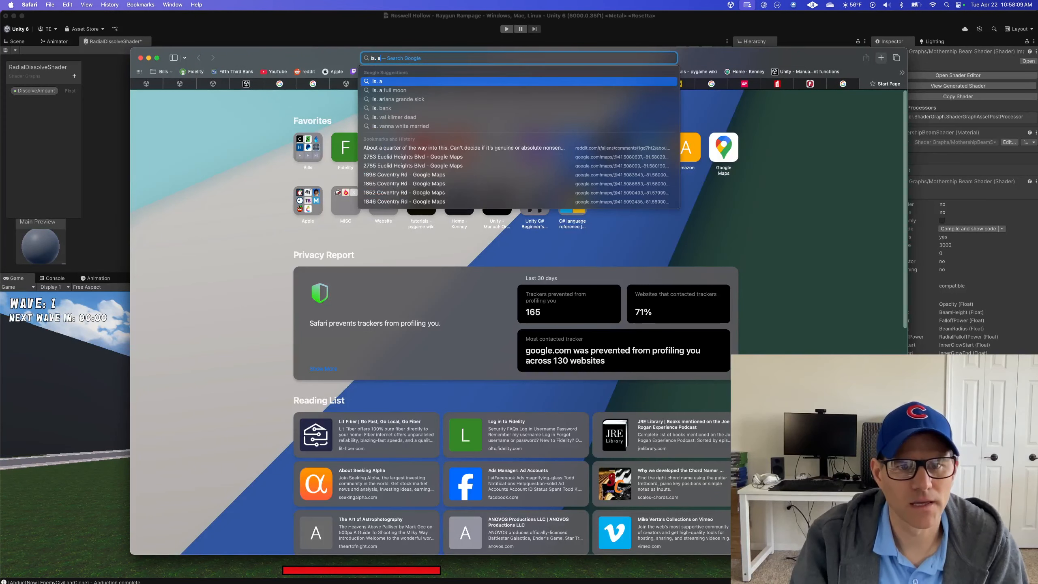
{"action": "key", "text": "BackSpace"}
{"action": "key", "text": "BackSpace"}
{"action": "type", "text": "shader"}
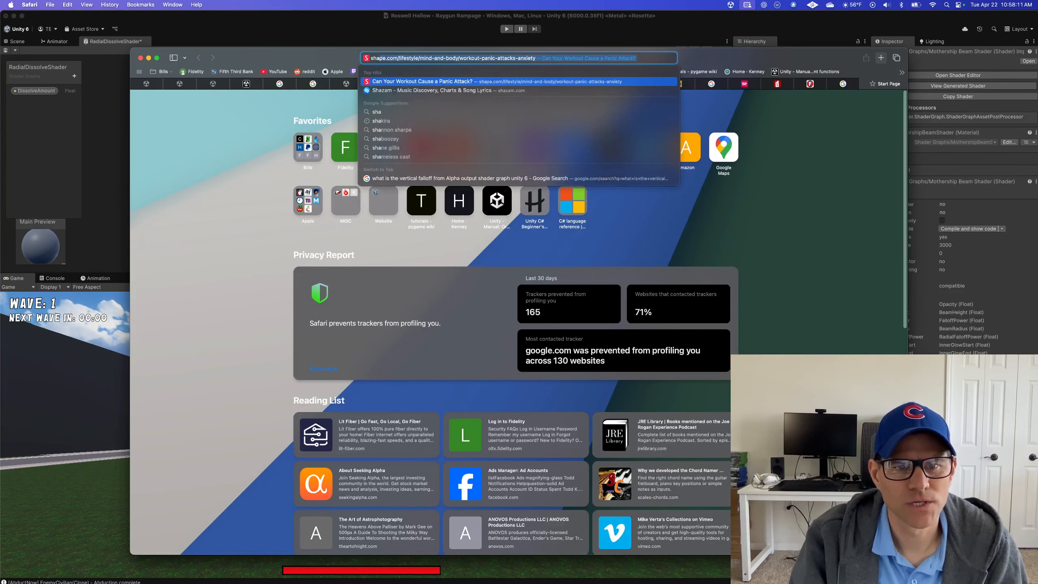
{"action": "type", "text": " graph"}
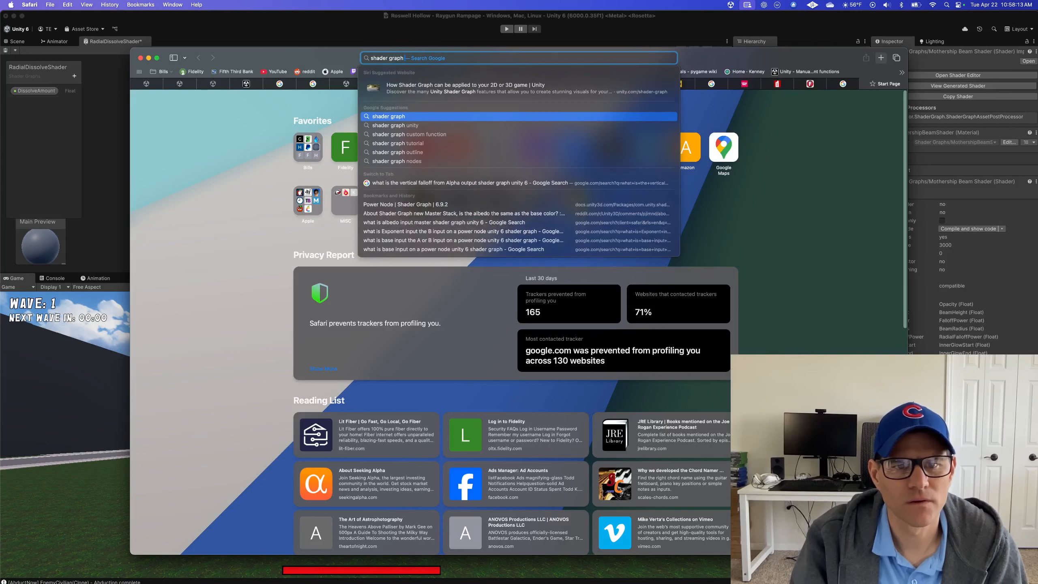
{"action": "type", "text": " unit"}
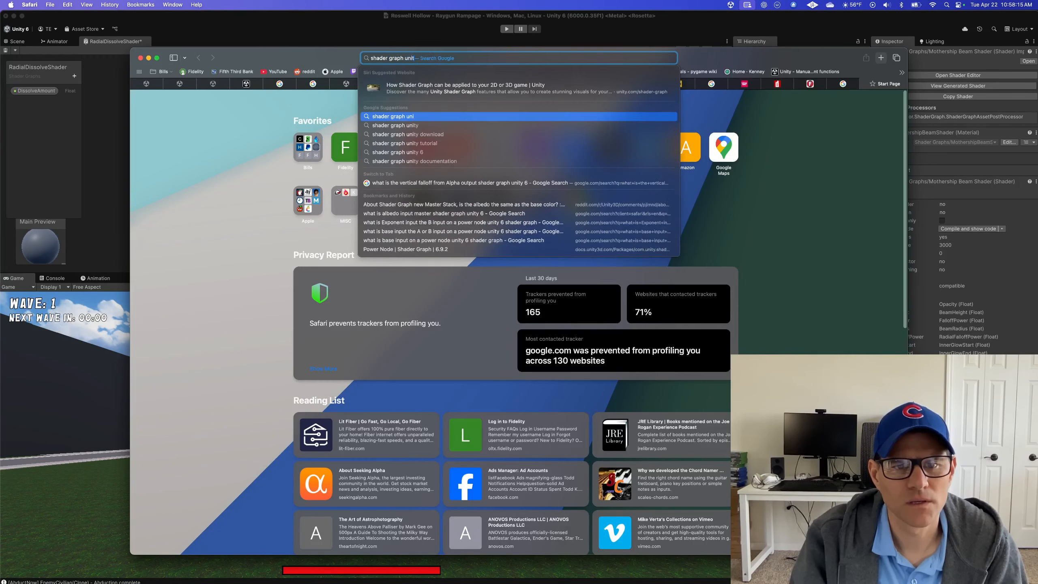
{"action": "type", "text": "y 6"}
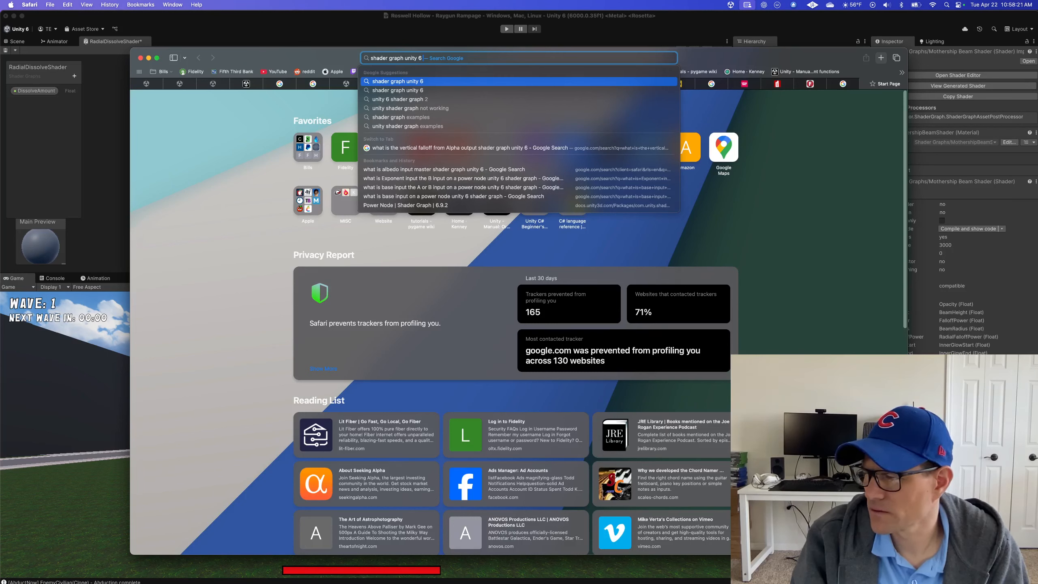
{"action": "type", "text": " greater than node"}
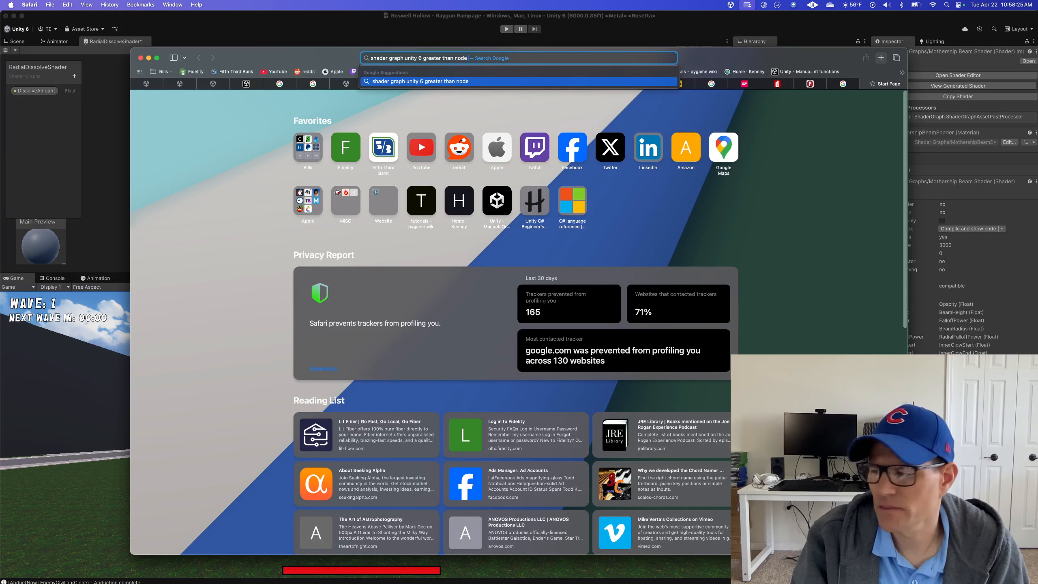
{"action": "type", "text": " the same as"}
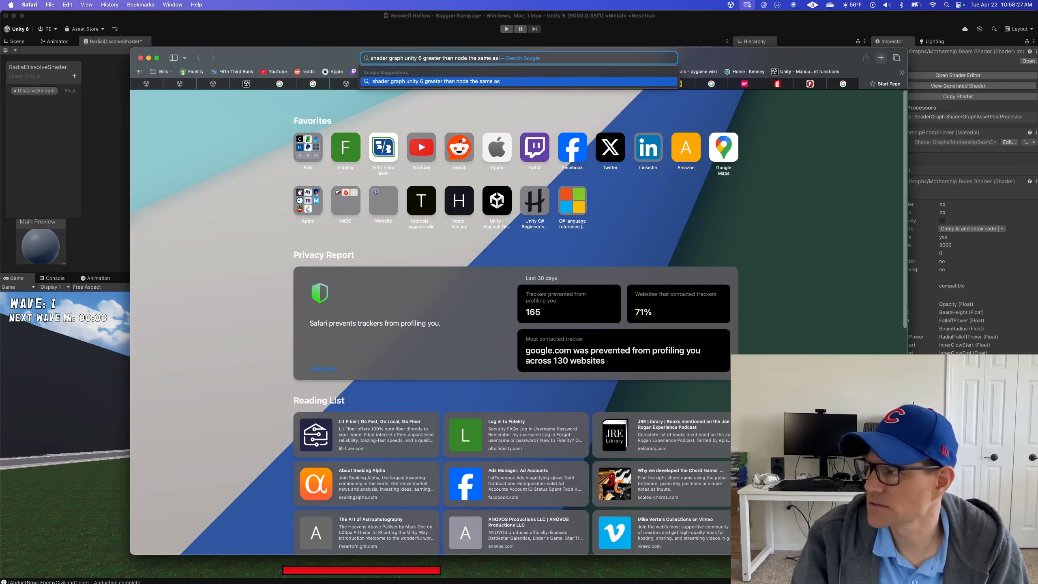
{"action": "type", "text": " com"}
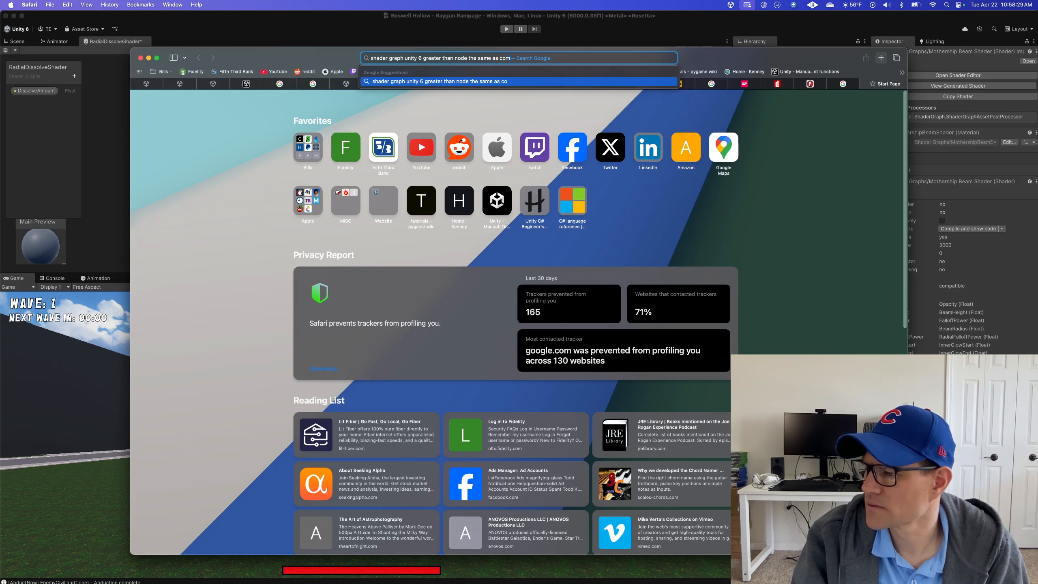
{"action": "type", "text": "parison?"}
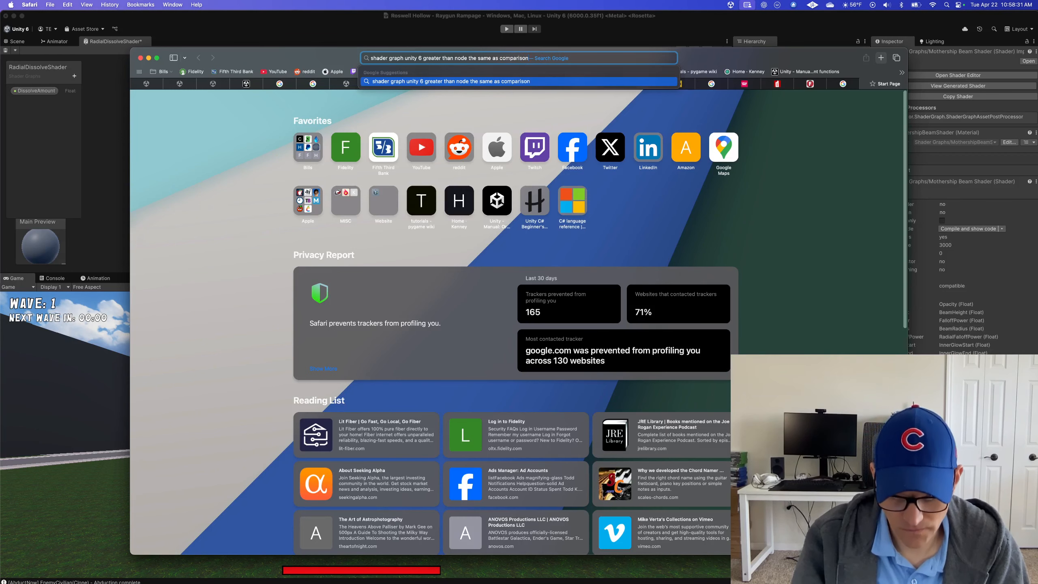
{"action": "key", "text": "Return"}
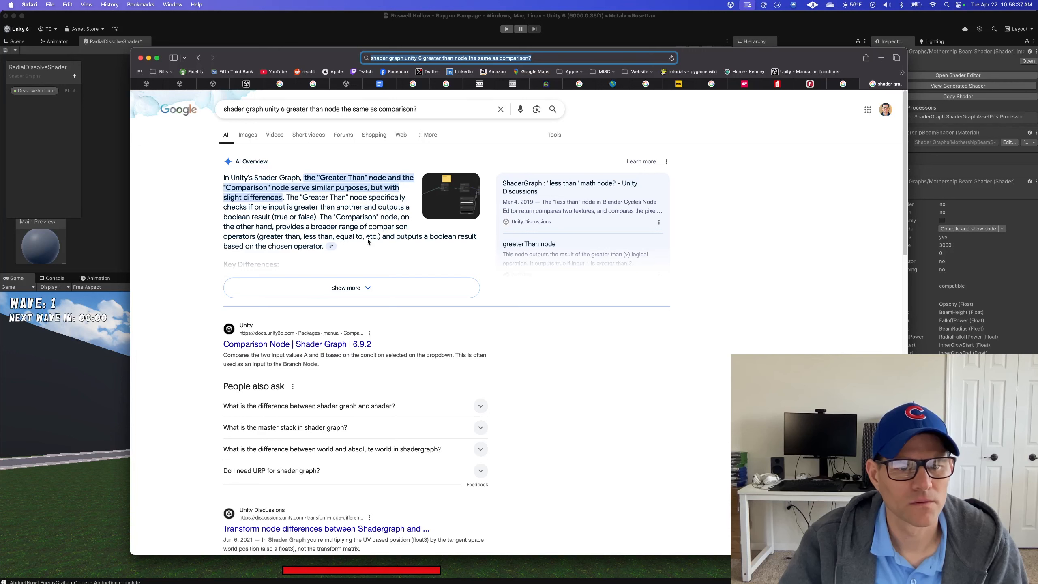
{"action": "left_click", "coordinate": [348, 284]}
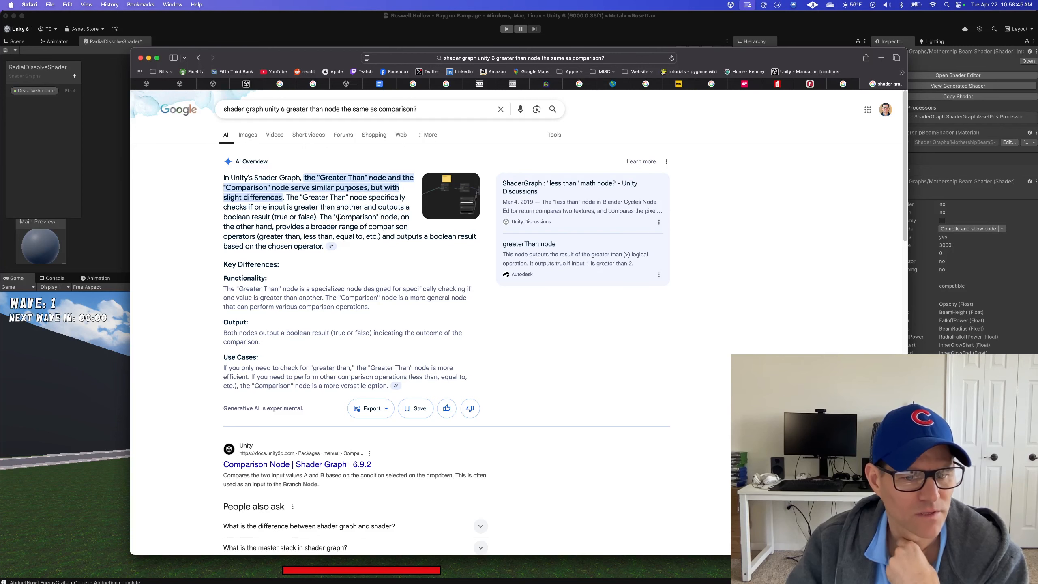
{"action": "left_click", "coordinate": [695, 35]}
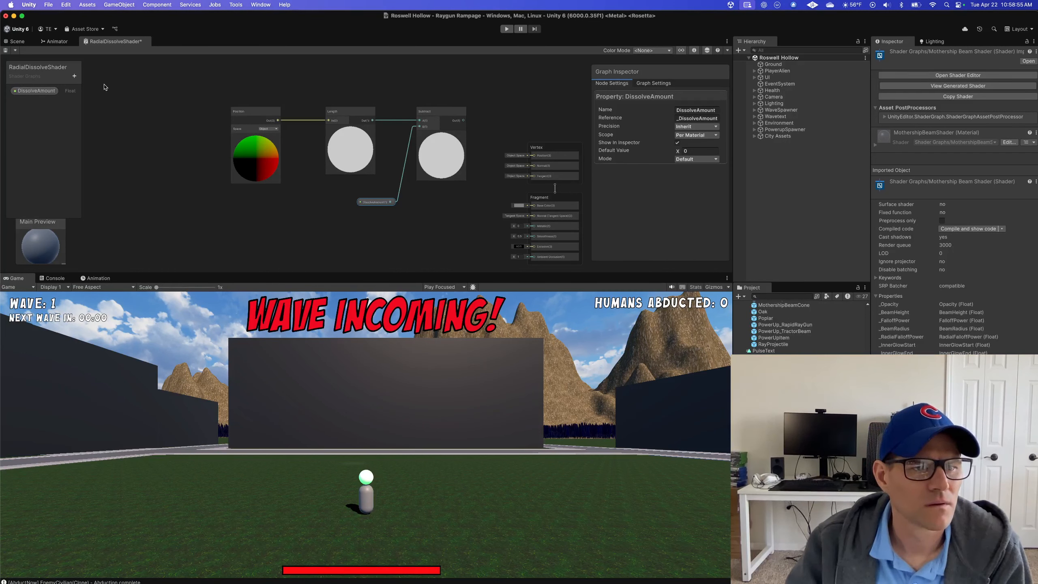
{"action": "left_click", "coordinate": [78, 77]}
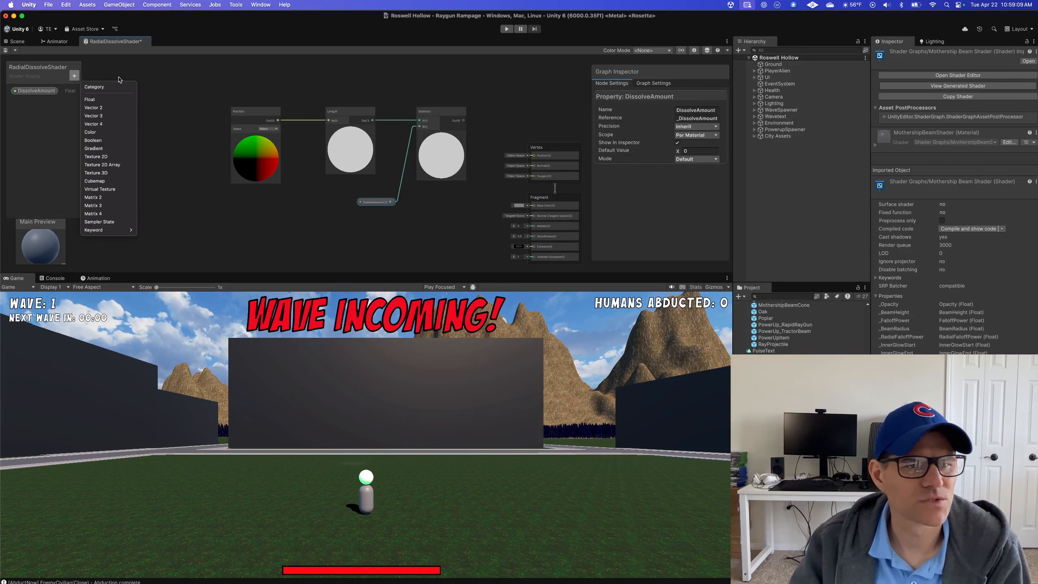
{"action": "left_click", "coordinate": [171, 132]}
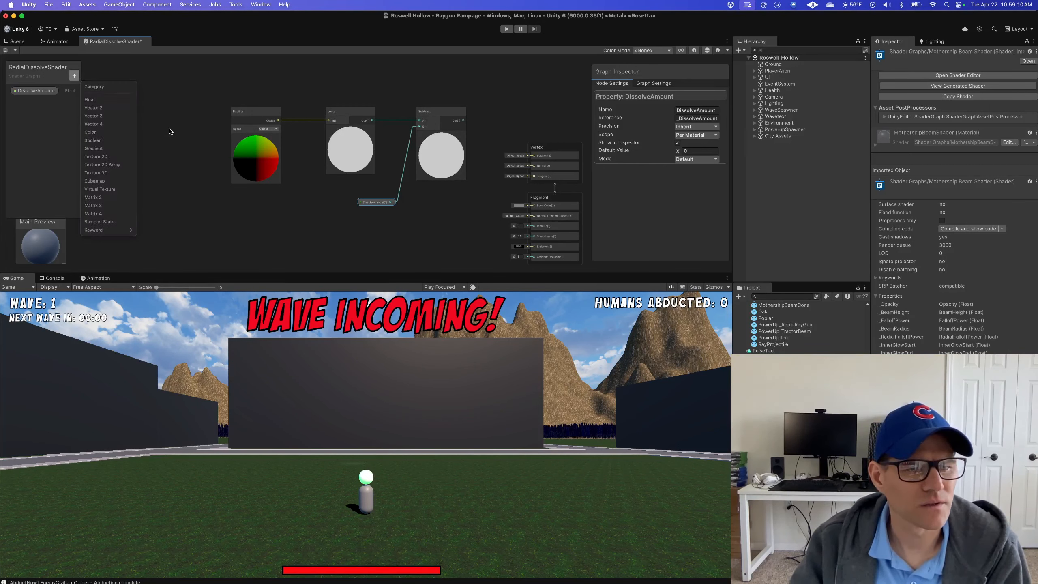
Search the node creation list again, using the capitalised term "Greater Than"
{"action": "right_click", "coordinate": [242, 210]}
{"action": "left_click", "coordinate": [264, 217]}
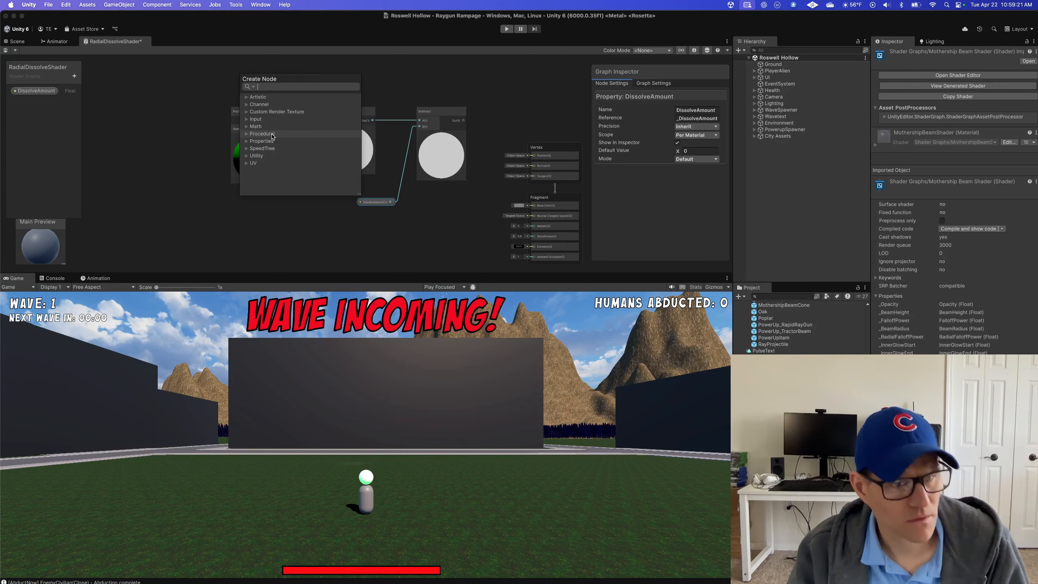
{"action": "type", "text": "G"}
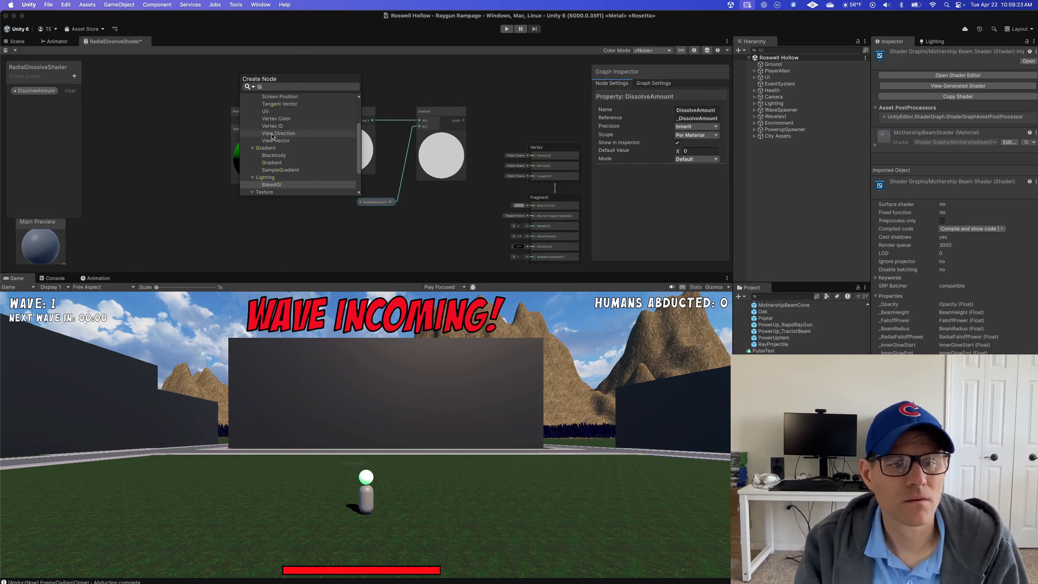
{"action": "type", "text": "r"}
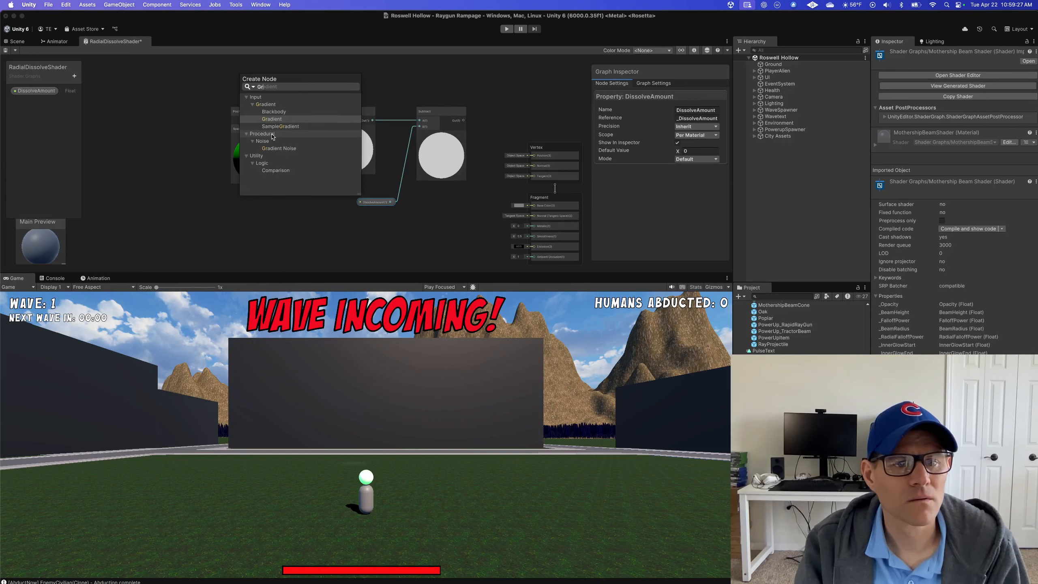
{"action": "type", "text": "e"}
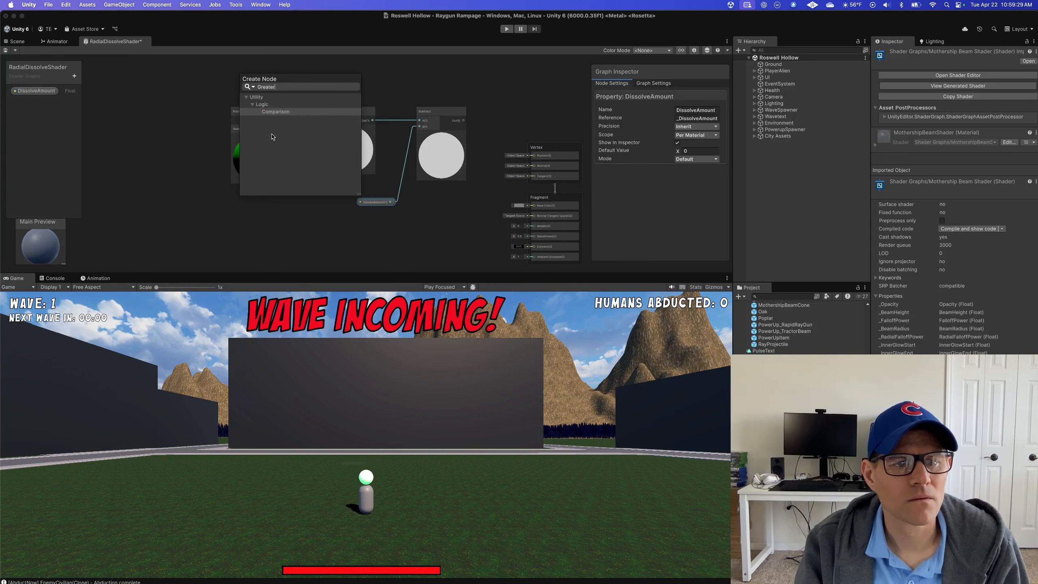
{"action": "type", "text": "ater Than"}
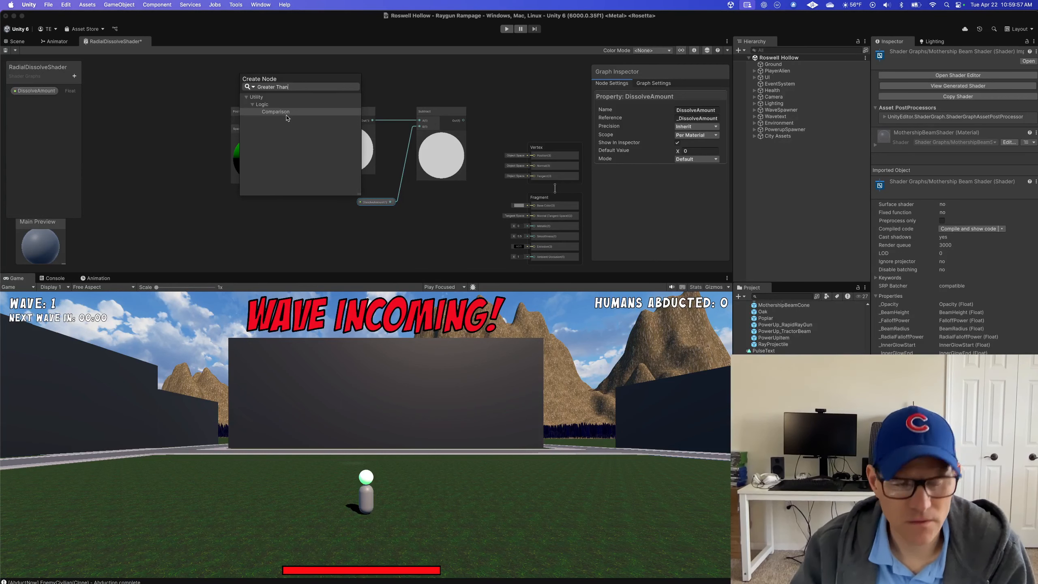
Check the node search with the variants "Greater T", "GreaterT" and "Gre", and close it without adding a node
{"action": "key", "text": "BackSpace"}
{"action": "key", "text": "BackSpace"}
{"action": "key", "text": "BackSpace"}
{"action": "scroll", "coordinate": [287, 118], "scroll_direction": "up", "scroll_amount": 6}
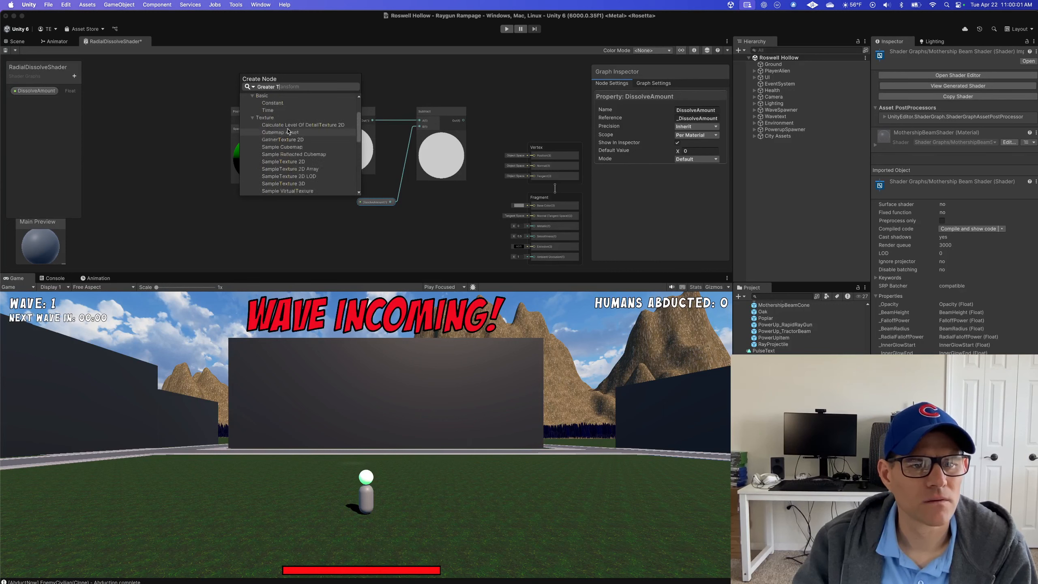
{"action": "scroll", "coordinate": [288, 131], "scroll_direction": "up", "scroll_amount": 2}
{"action": "key", "text": "BackSpace"}
{"action": "key", "text": "BackSpace"}
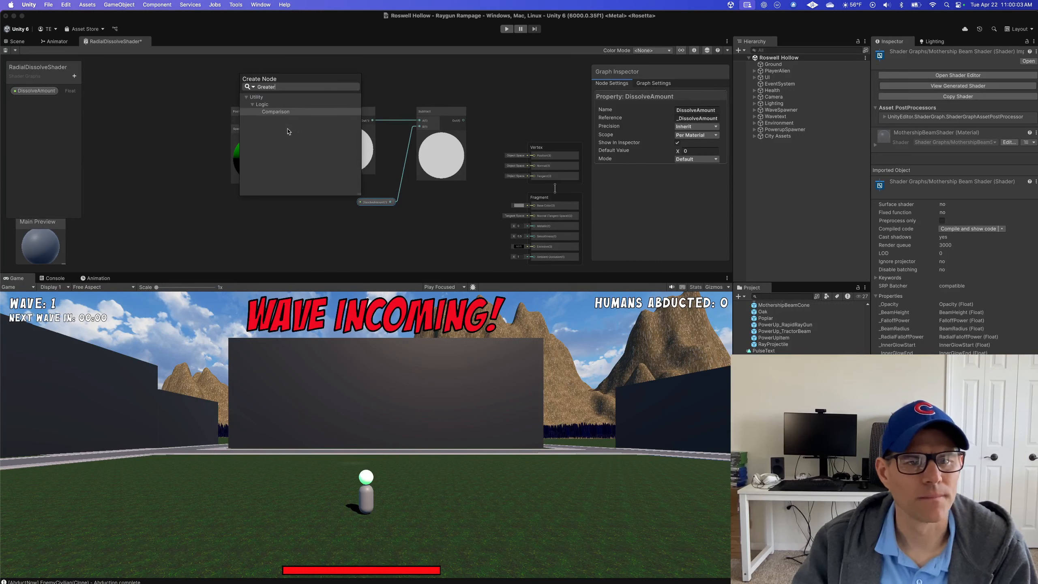
{"action": "type", "text": "T"}
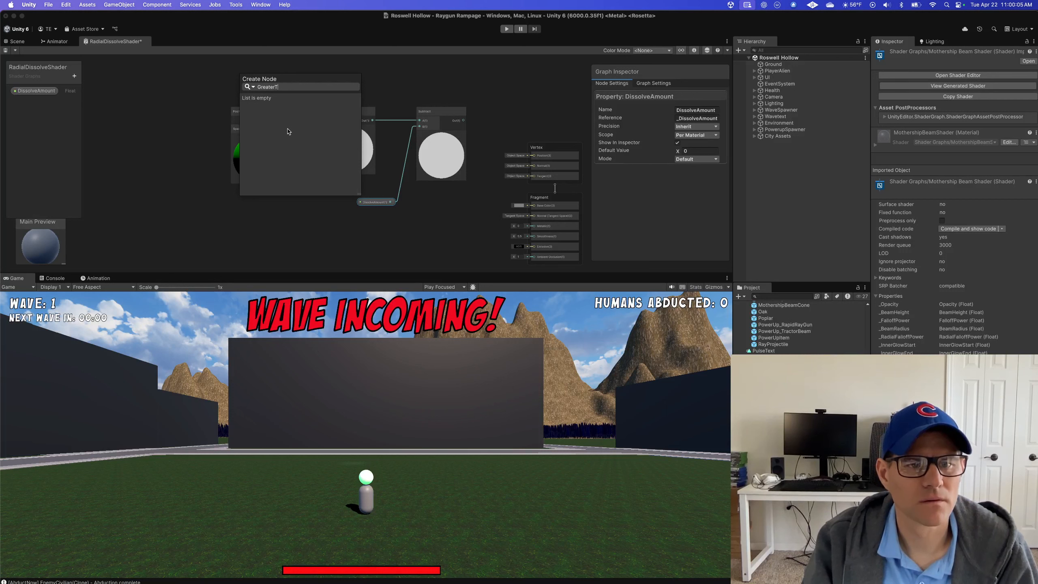
{"action": "key", "text": "BackSpace"}
{"action": "key", "text": "BackSpace"}
{"action": "key", "text": "BackSpace"}
{"action": "key", "text": "BackSpace"}
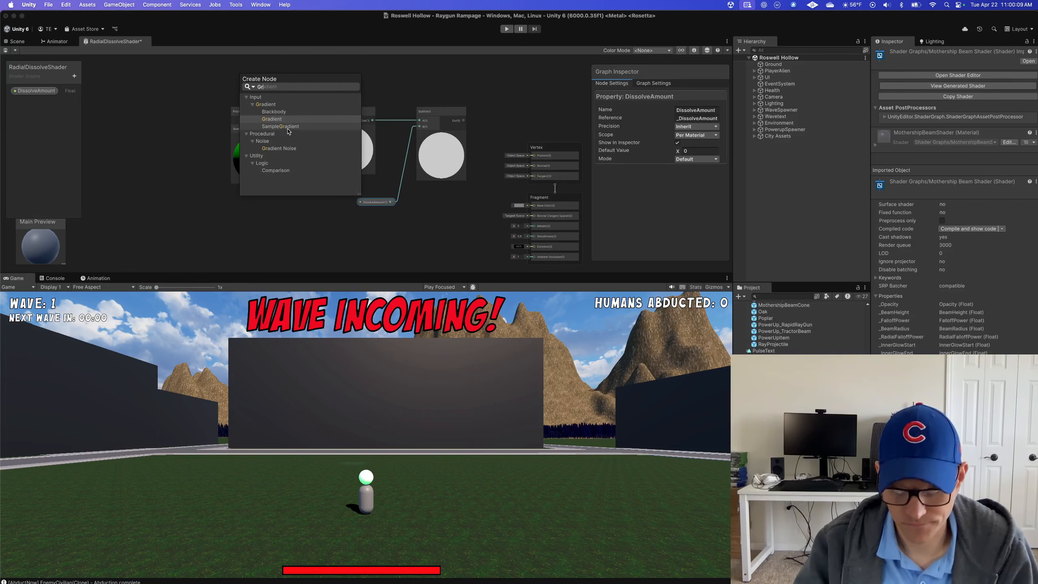
{"action": "type", "text": "e"}
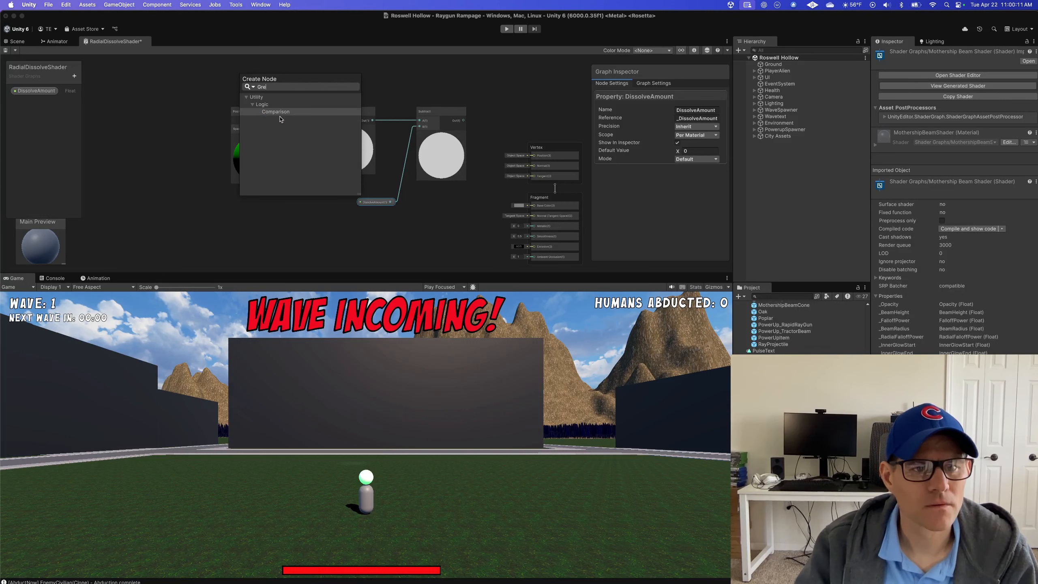
{"action": "key", "text": "BackSpace"}
{"action": "key", "text": "BackSpace"}
{"action": "key", "text": "BackSpace"}
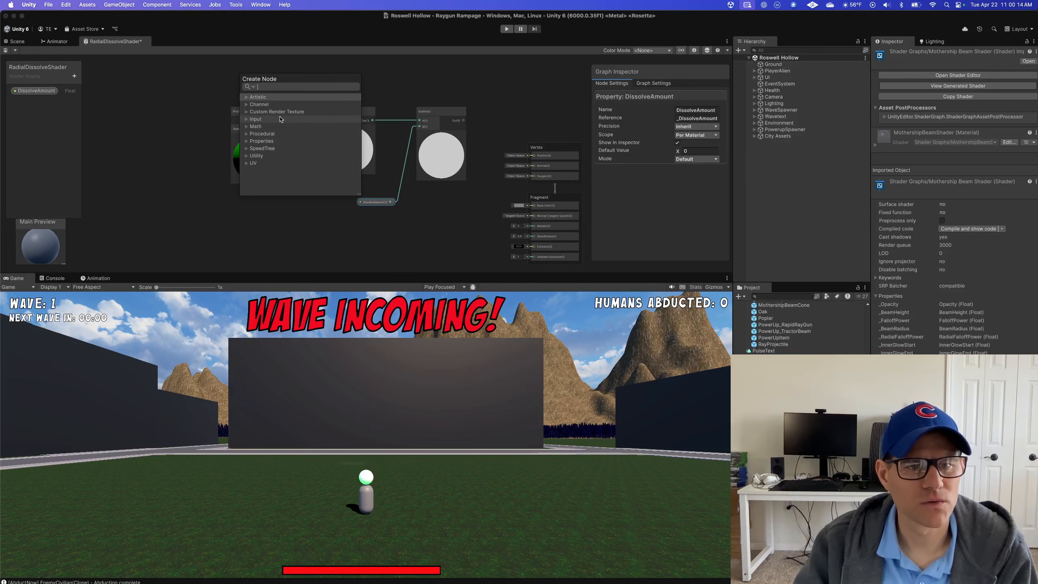
{"action": "left_click", "coordinate": [207, 100]}
{"action": "left_click", "coordinate": [207, 99]}
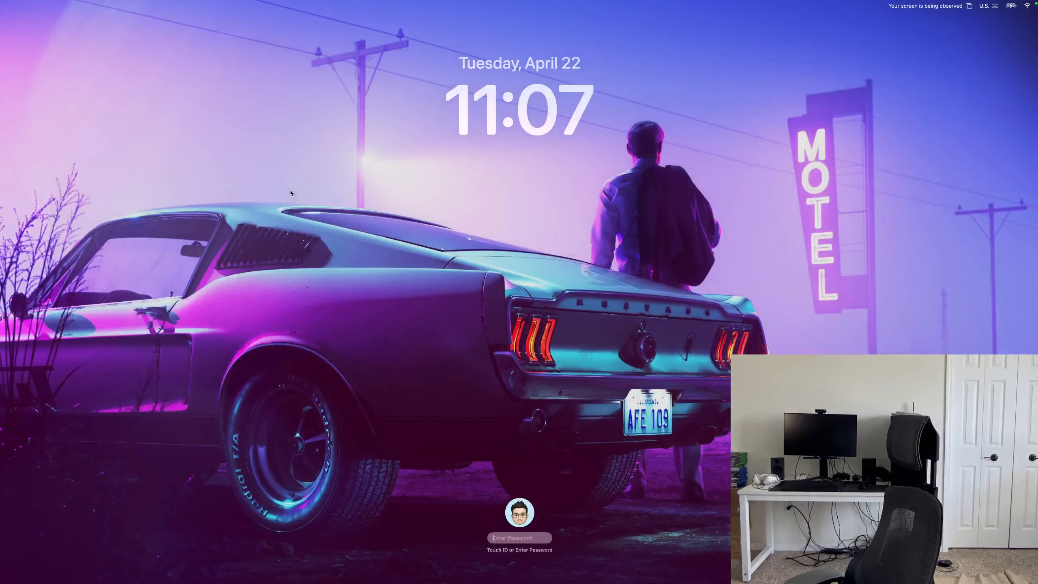
{"action": "type", "text": "a"}
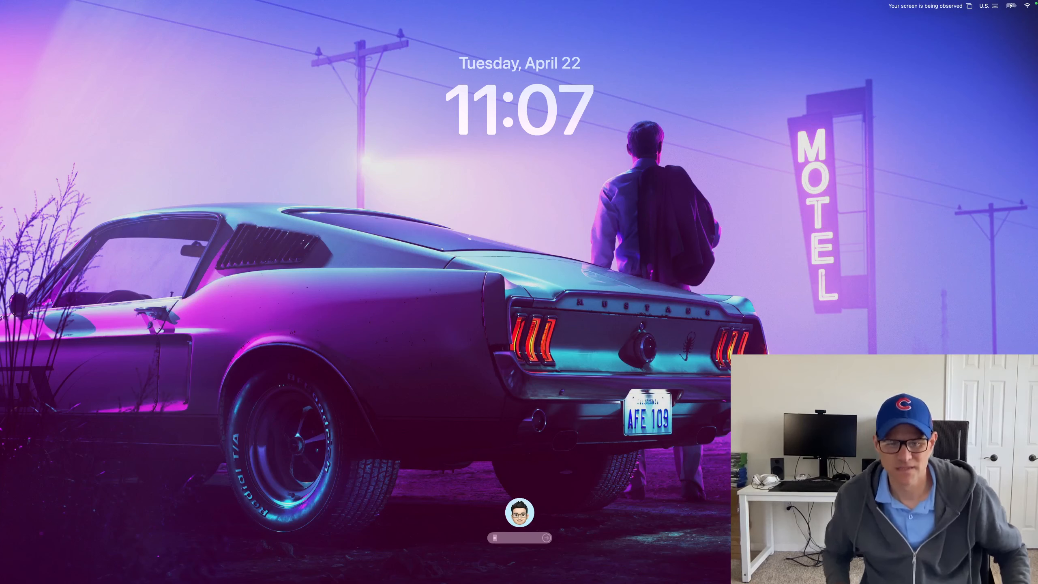
{"action": "key", "text": "BackSpace"}
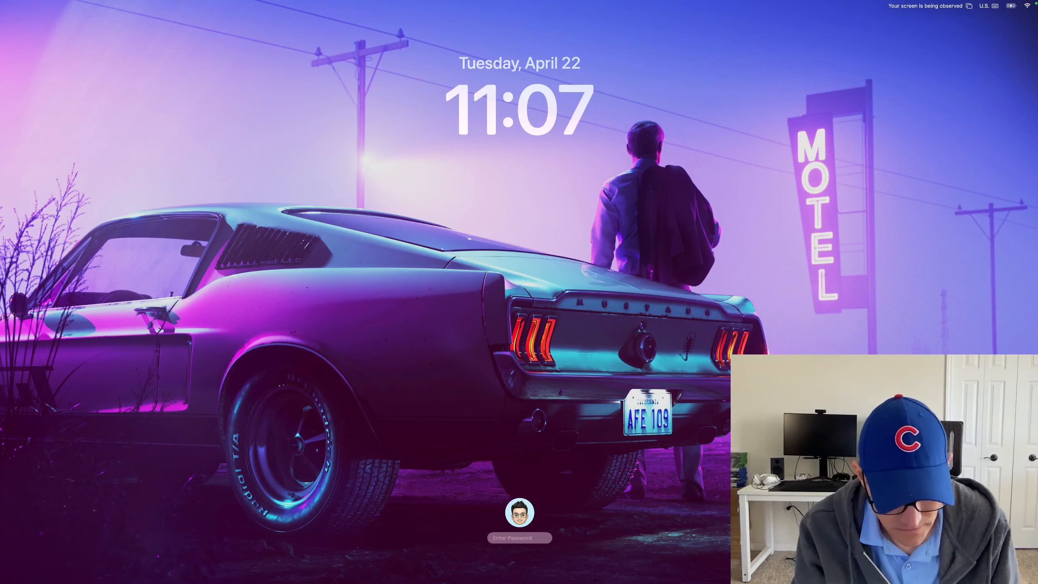
Unlock the Mac by entering the account password
{"action": "type", "text": "•••••••••••"}
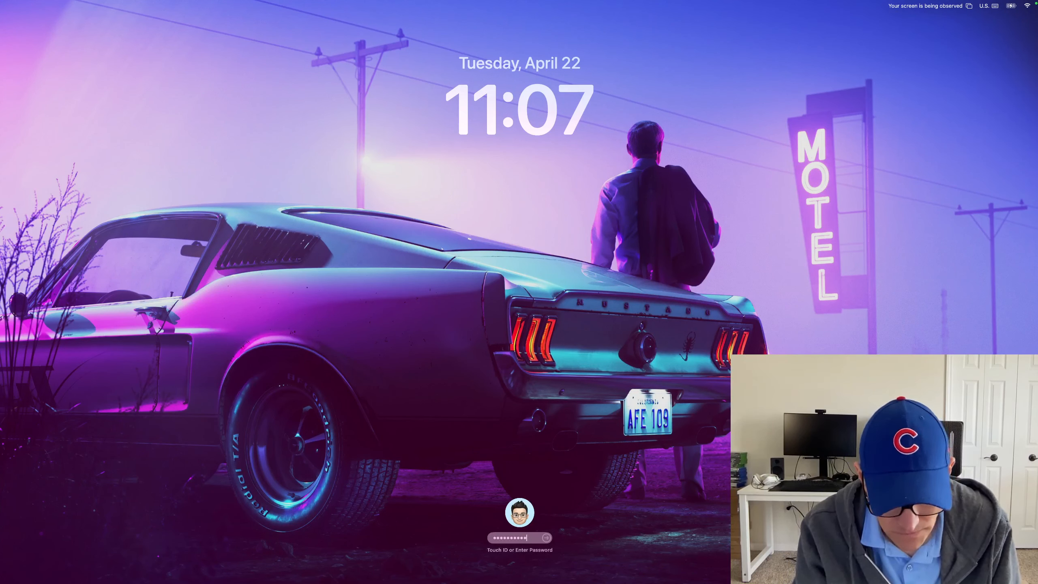
{"action": "key", "text": "Return"}
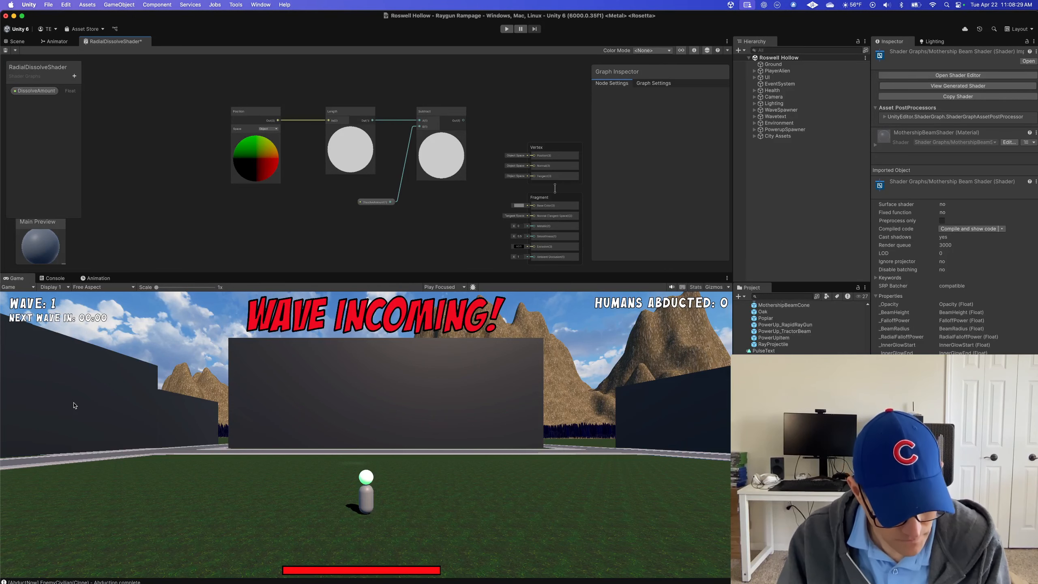
{"action": "key", "text": "ctrl+Up"}
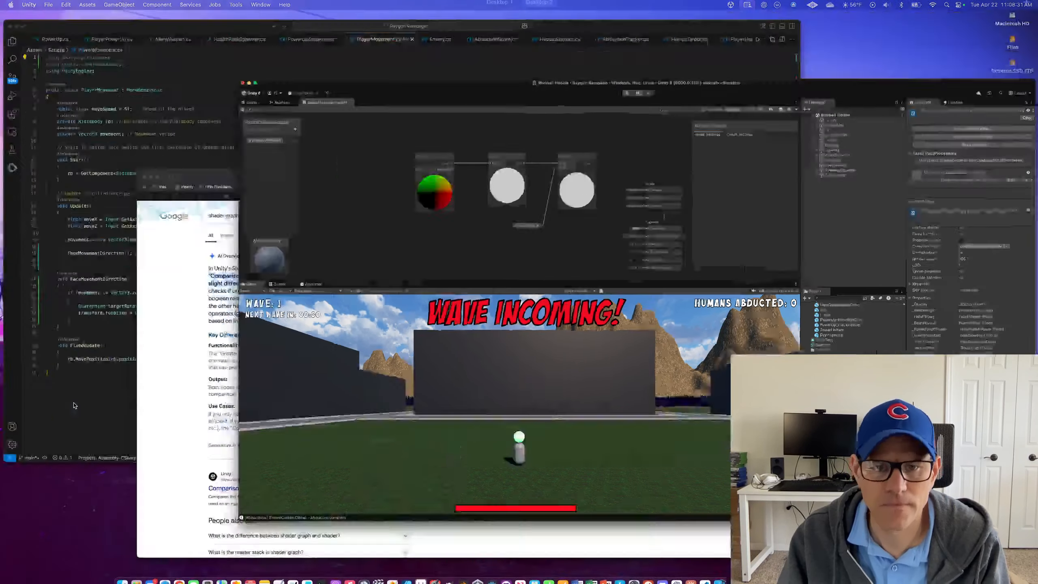
{"action": "key", "text": "ctrl+Up"}
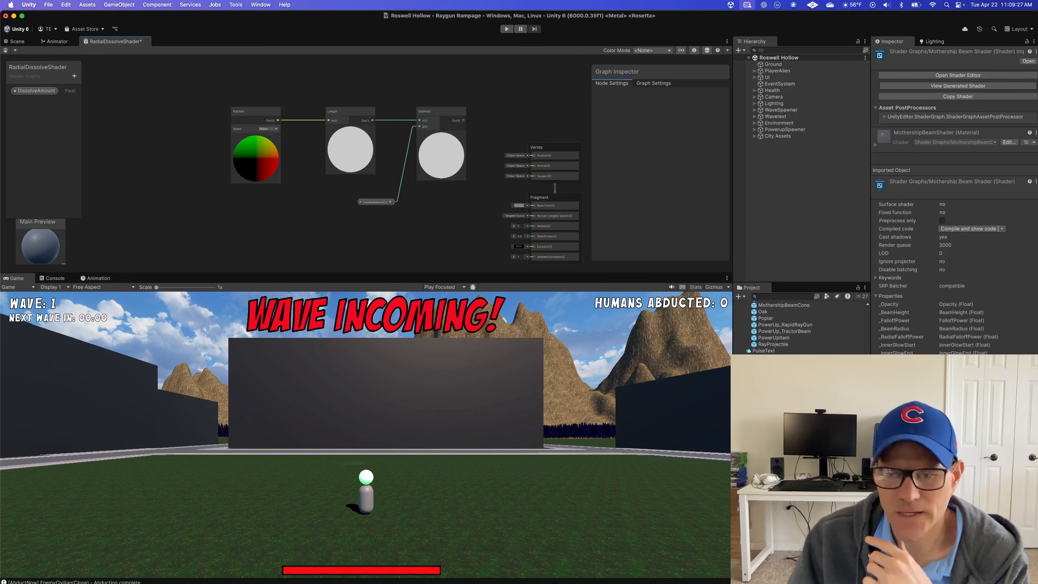
Switch to Safari and search in a new tab for "Does the greater than node exist in unity 6 for a shader graph?"
{"action": "key", "text": "ctrl+Up"}
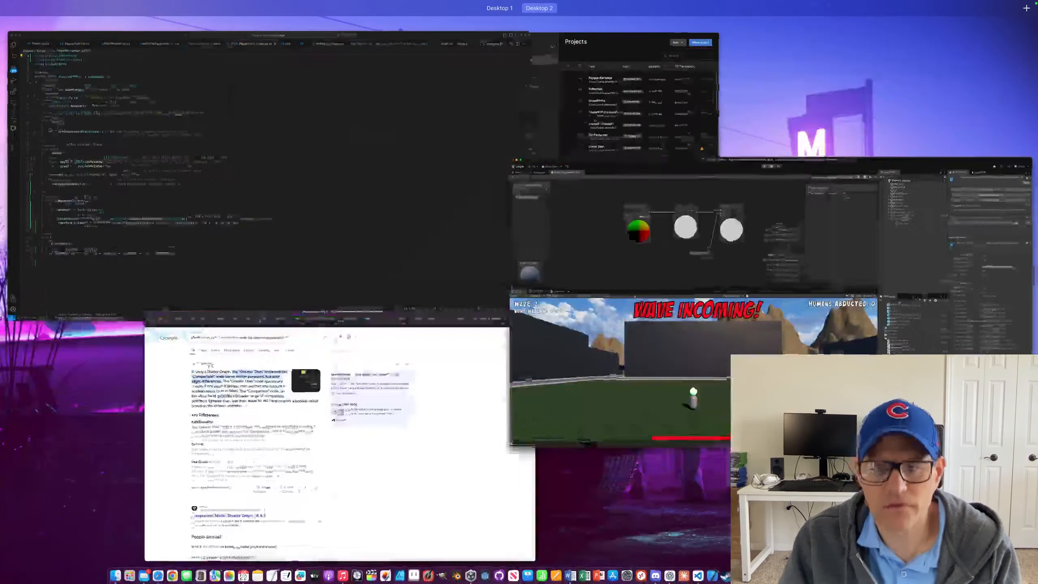
{"action": "left_click", "coordinate": [438, 406]}
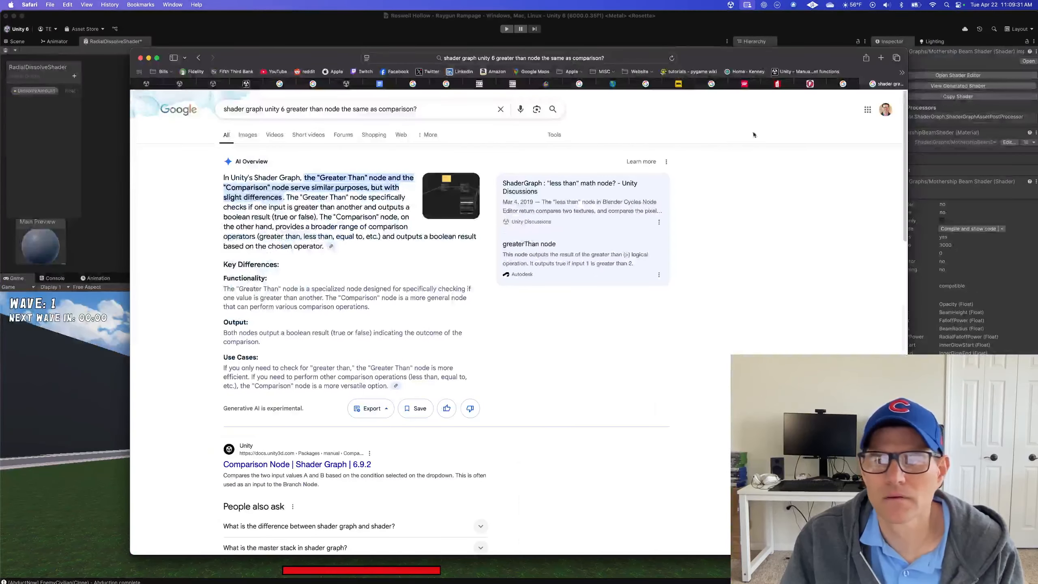
{"action": "left_click", "coordinate": [882, 59]}
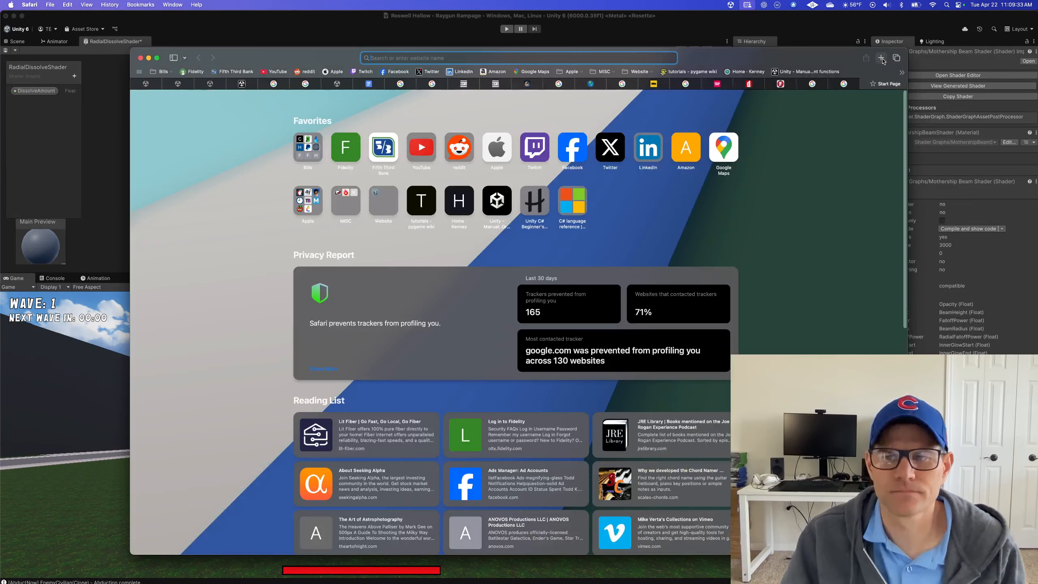
{"action": "type", "text": "Does the"}
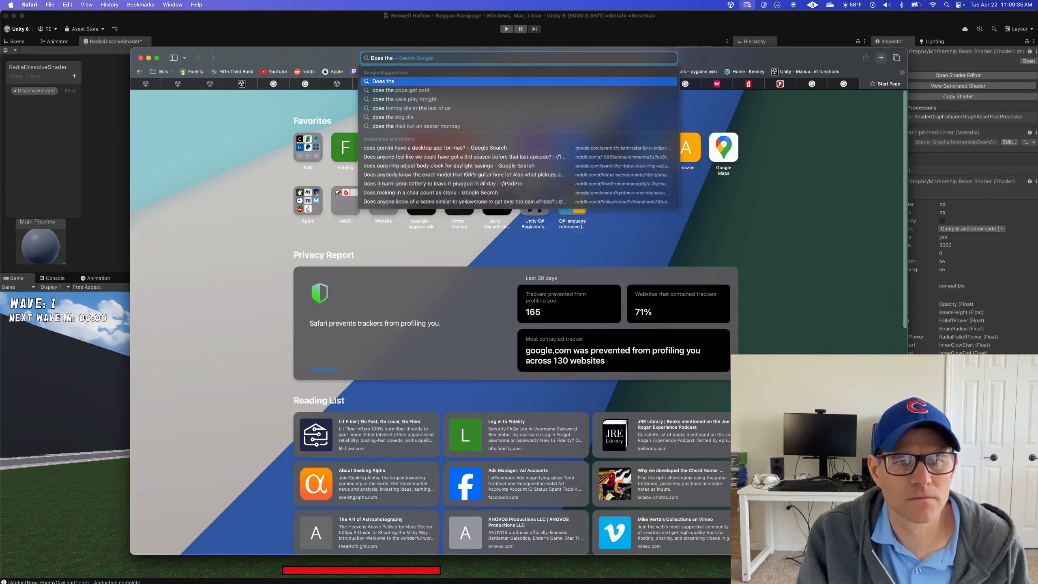
{"action": "type", "text": " great"}
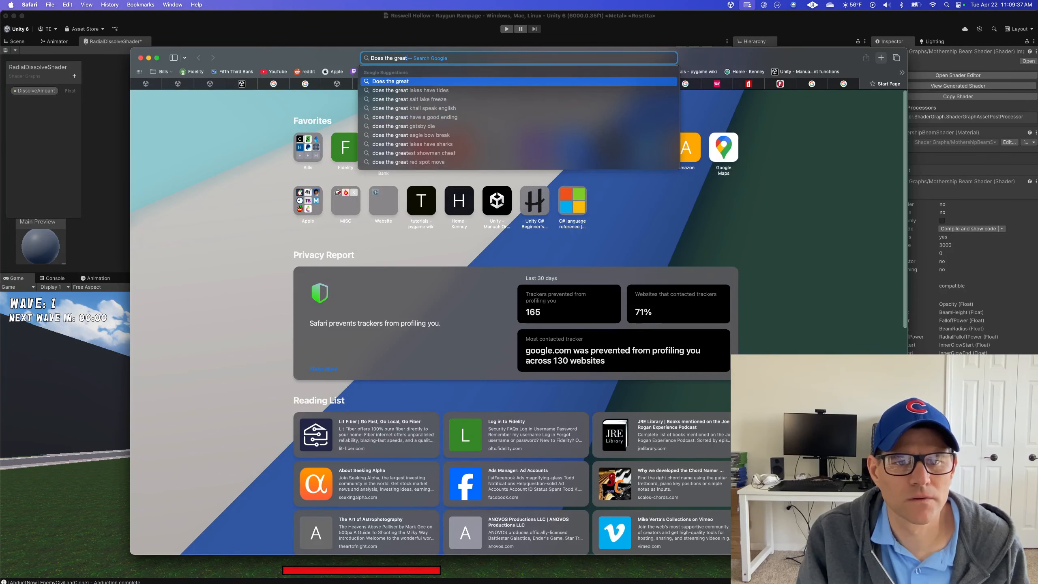
{"action": "type", "text": "er than node exi"}
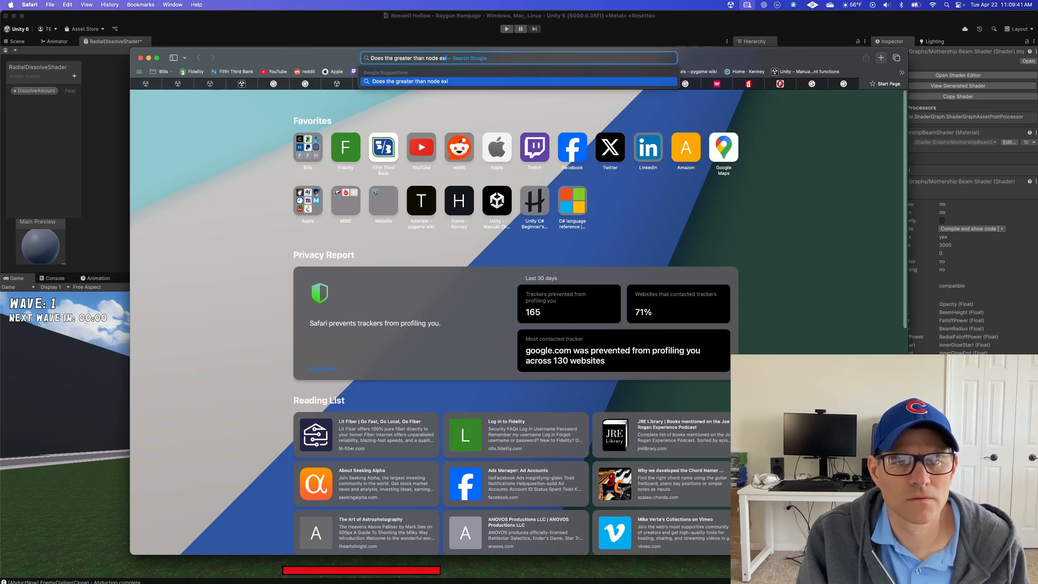
{"action": "type", "text": "st in unity"}
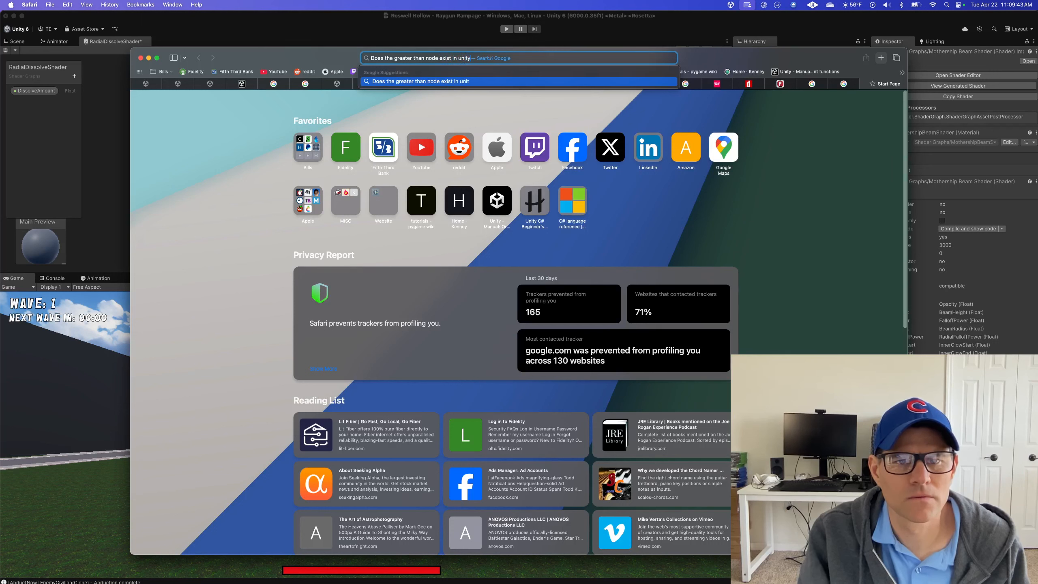
{"action": "type", "text": " 6 for"}
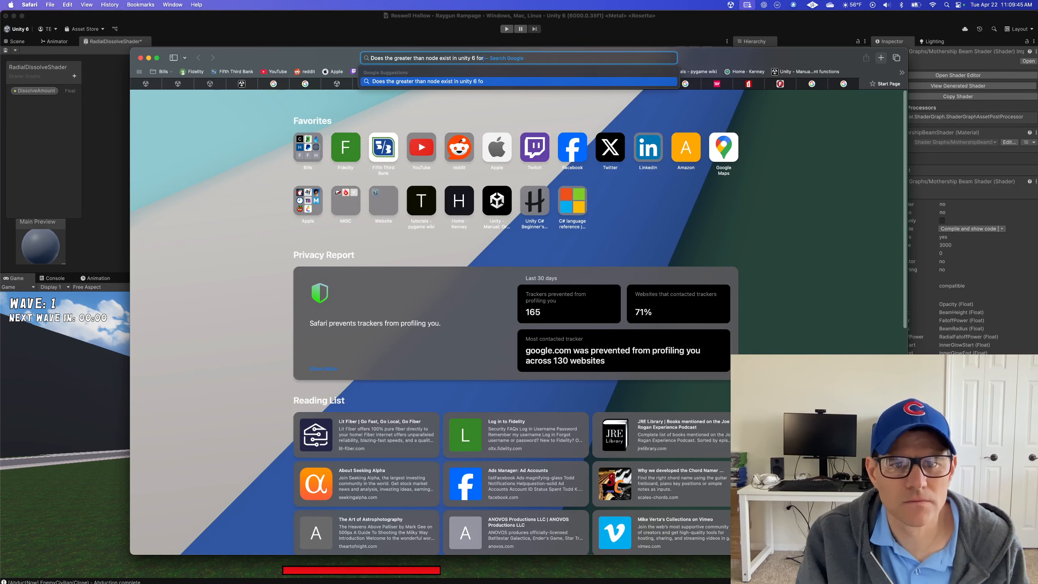
{"action": "type", "text": " a ss"}
{"action": "key", "text": "BackSpace"}
{"action": "type", "text": "ha"}
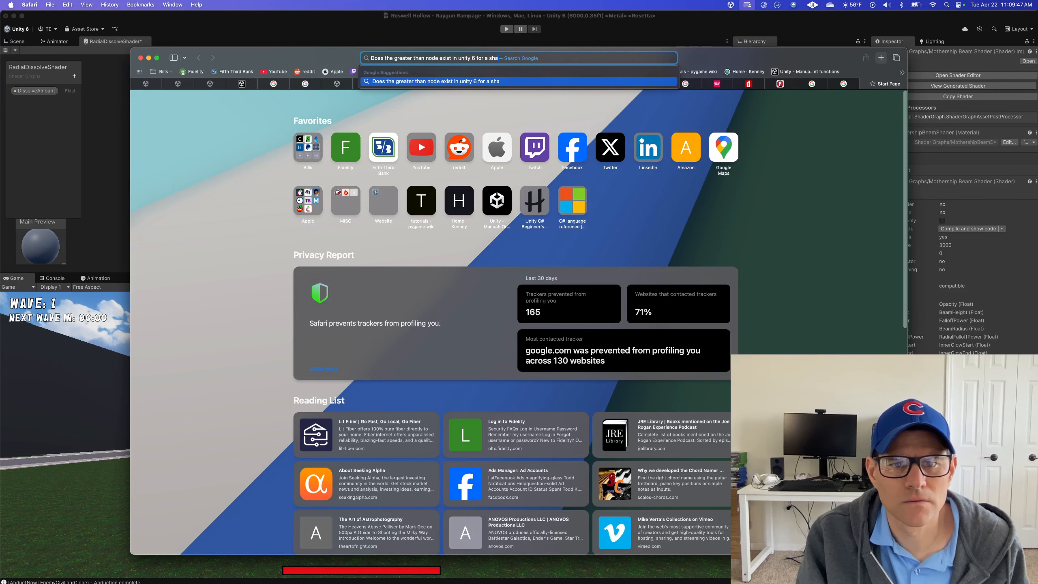
{"action": "type", "text": "der graph"}
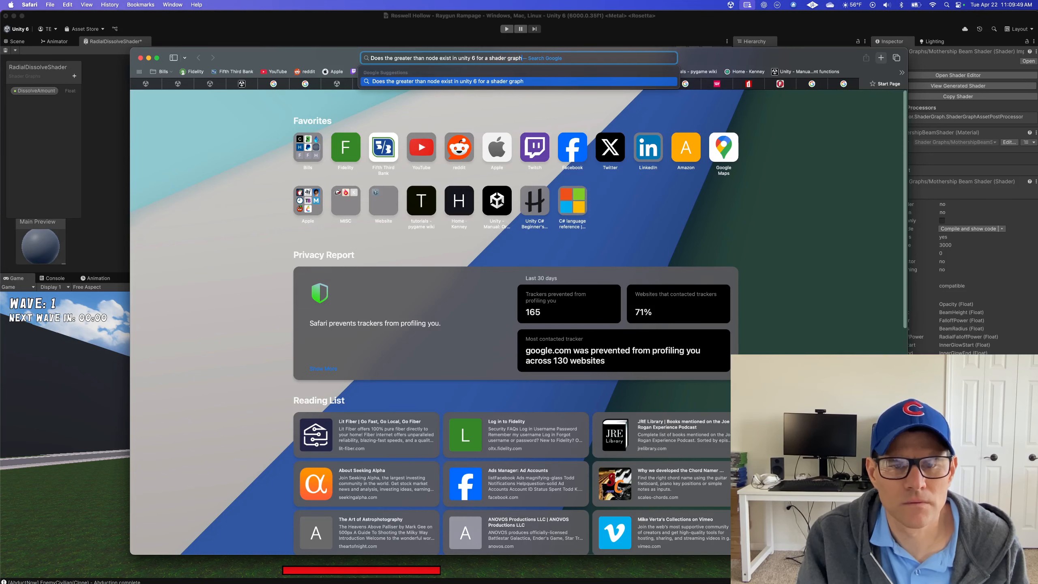
{"action": "type", "text": "?"}
{"action": "key", "text": "Return"}
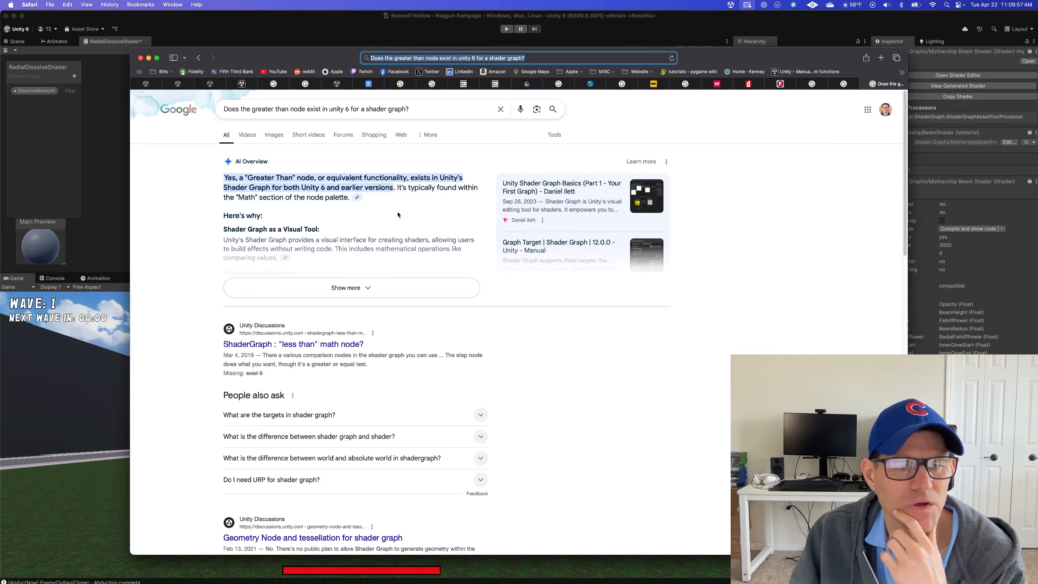
Read the full AI overview about the Greater Than node and return to Unity
{"action": "left_click", "coordinate": [352, 288]}
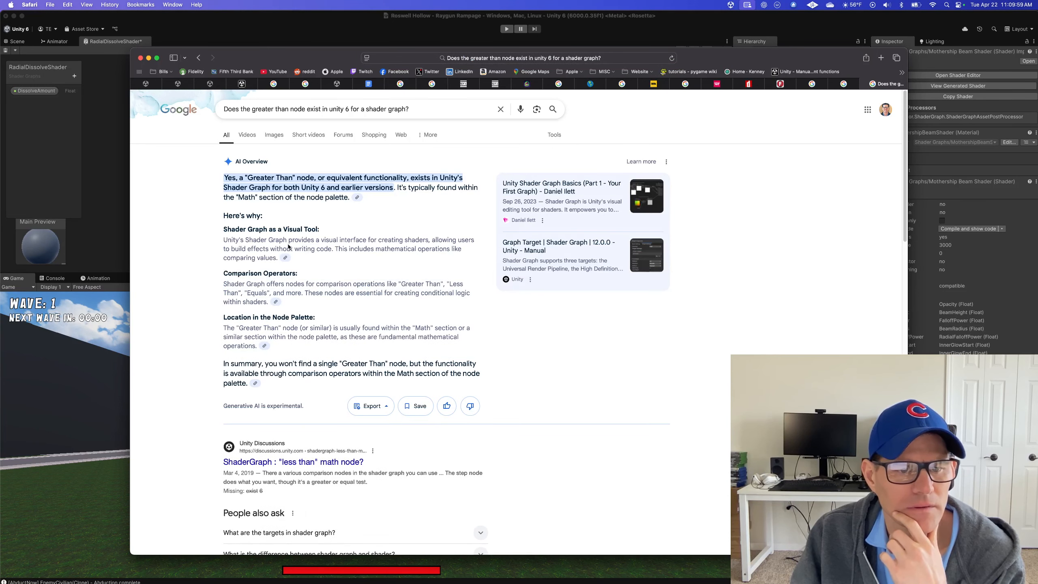
{"action": "scroll", "coordinate": [382, 248], "scroll_direction": "down", "scroll_amount": 1}
{"action": "left_click", "coordinate": [319, 46]}
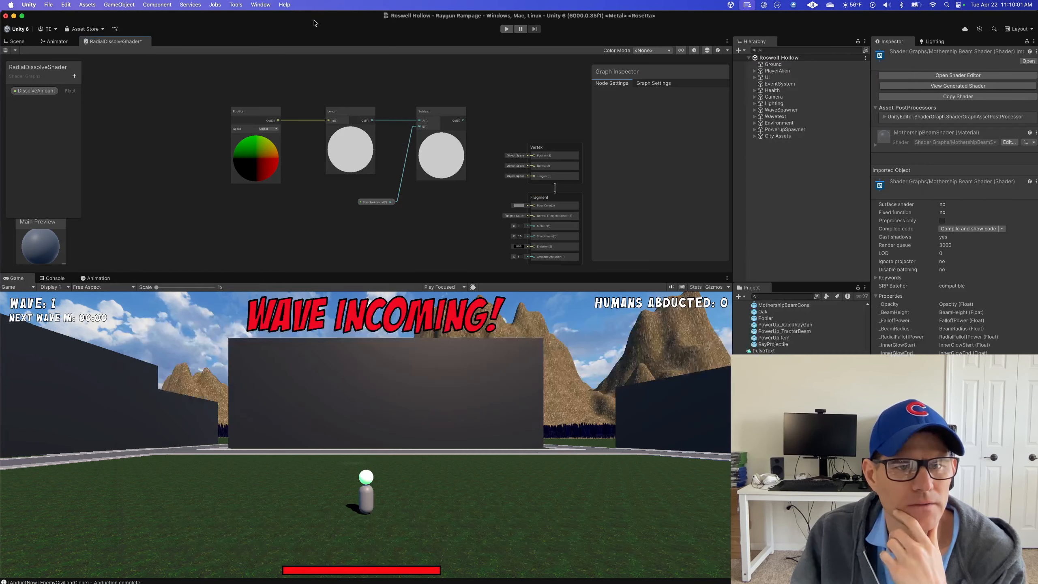
Open the node creation list in the shader graph and examine the subcategories of Math
{"action": "right_click", "coordinate": [164, 172]}
{"action": "left_click", "coordinate": [181, 179]}
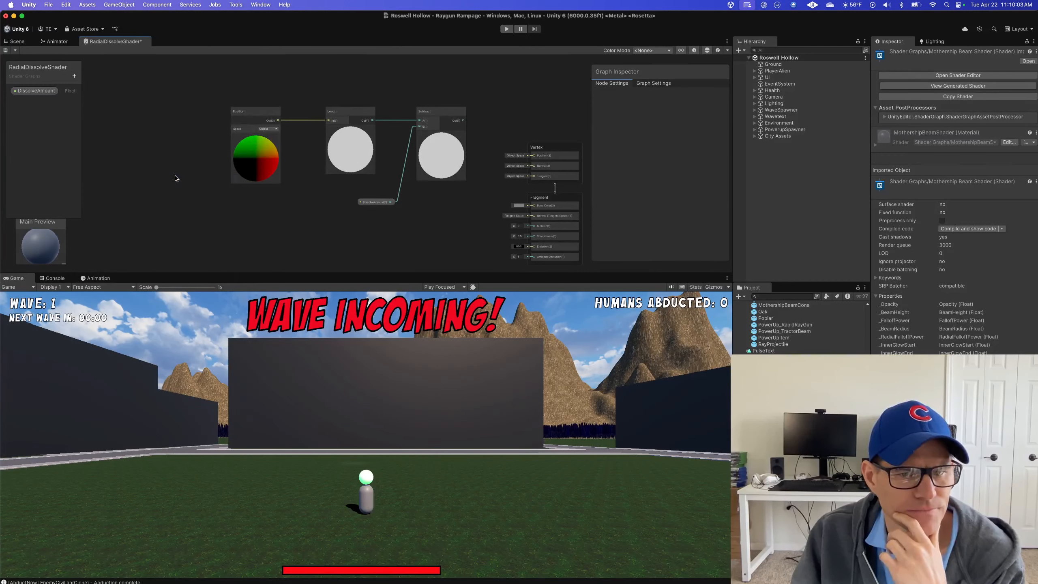
{"action": "left_click", "coordinate": [169, 91]}
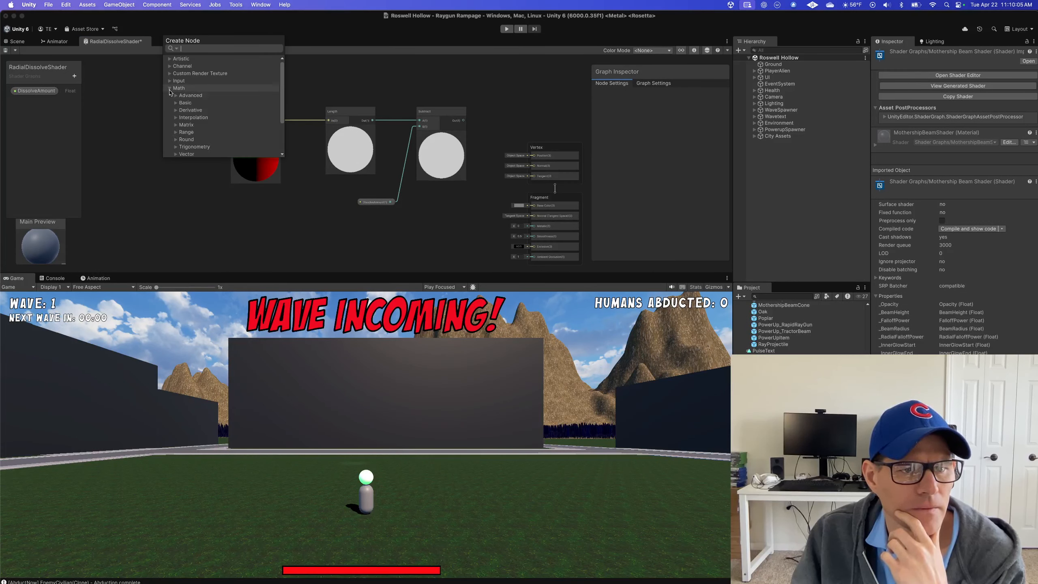
{"action": "scroll", "coordinate": [220, 97], "scroll_direction": "down", "scroll_amount": 5}
{"action": "scroll", "coordinate": [220, 98], "scroll_direction": "up", "scroll_amount": 3}
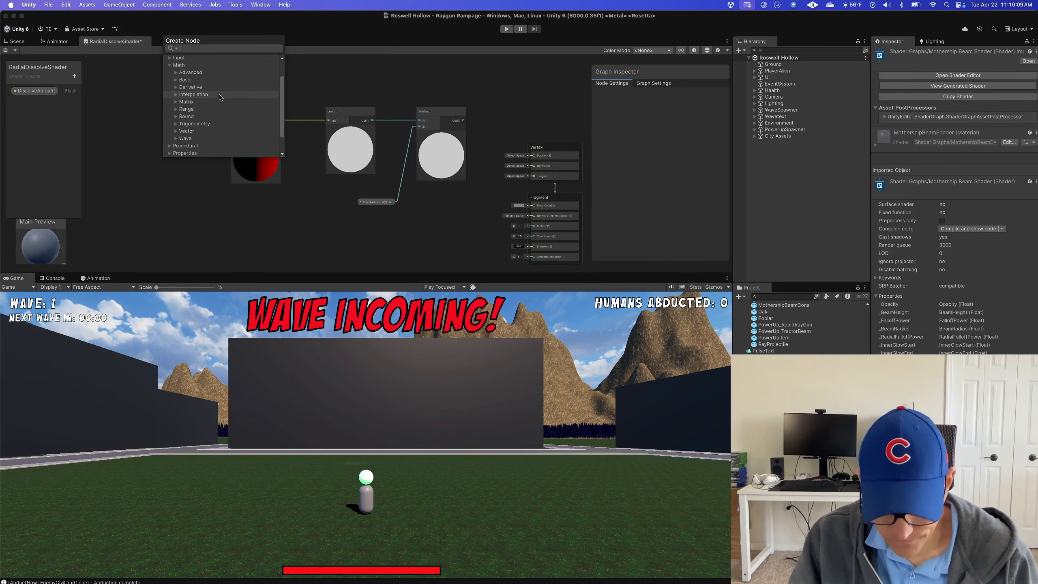
{"action": "key", "text": "ctrl+Up"}
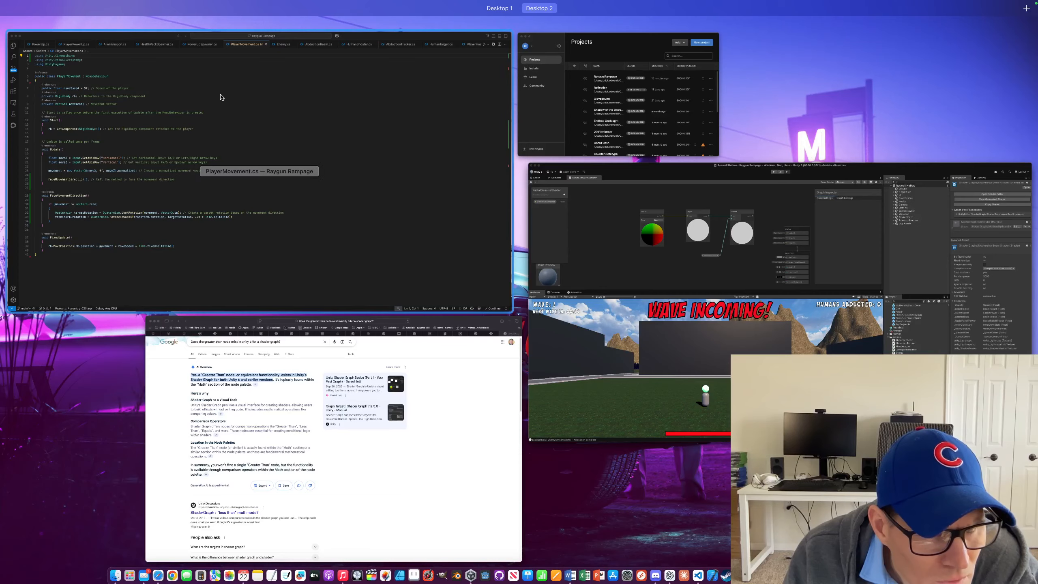
{"action": "left_click", "coordinate": [220, 97]}
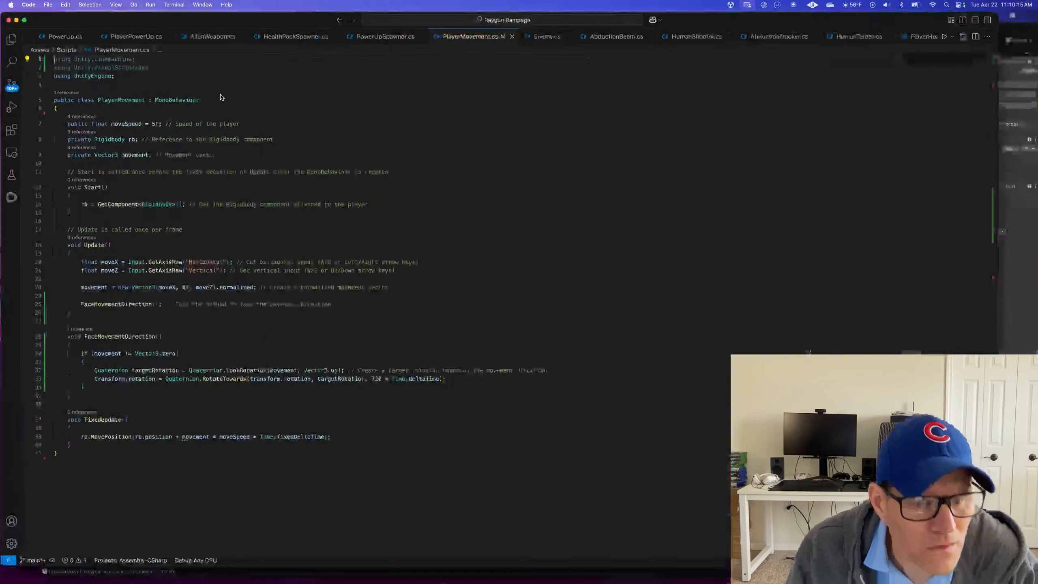
{"action": "key", "text": "ctrl+Up"}
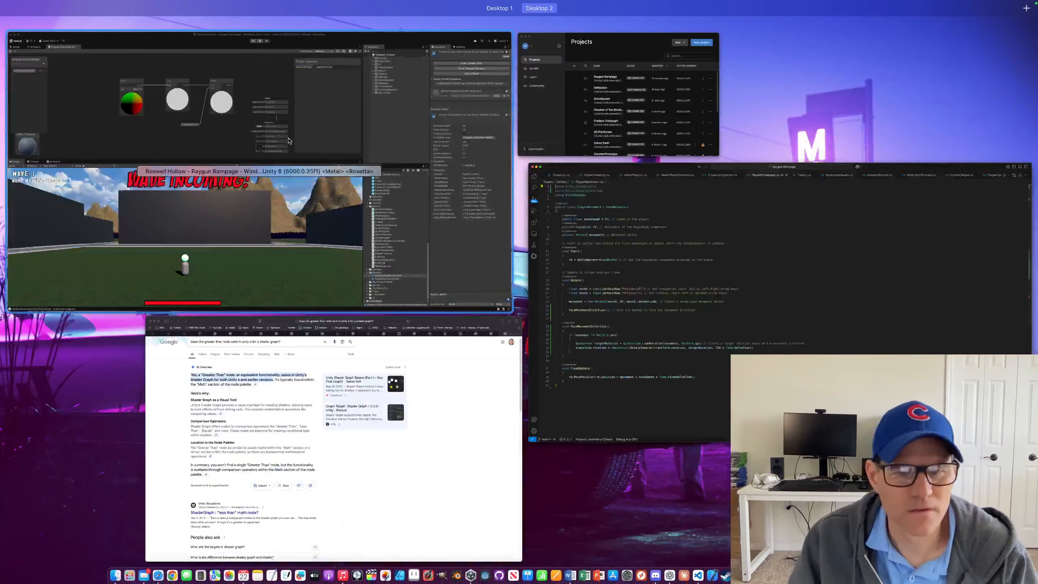
{"action": "left_click", "coordinate": [220, 97]}
Reopen the node creation list and check the Advanced and Basic groups under Math for a greater-than node
{"action": "right_click", "coordinate": [284, 204]}
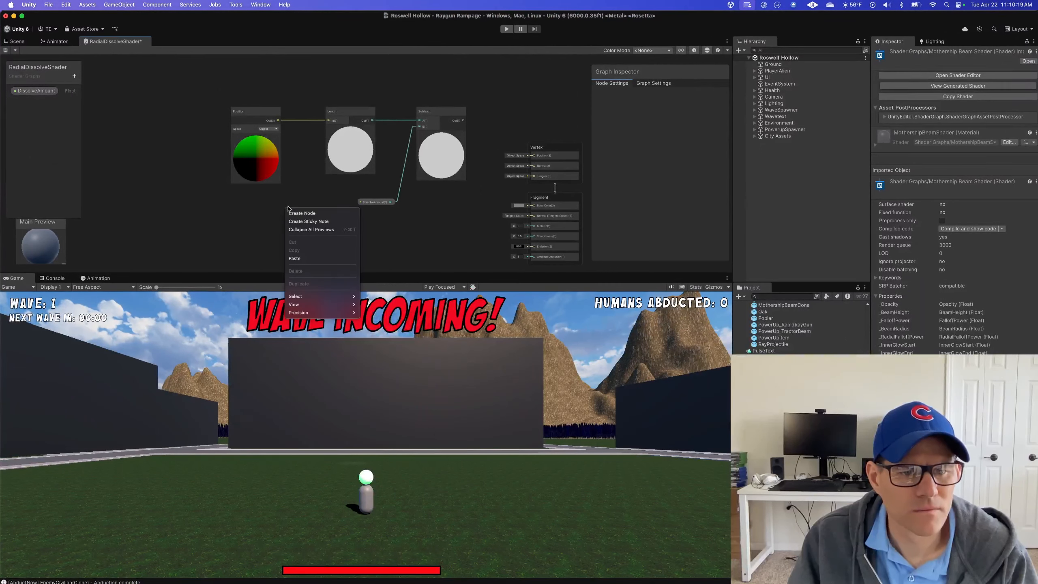
{"action": "left_click", "coordinate": [296, 212]}
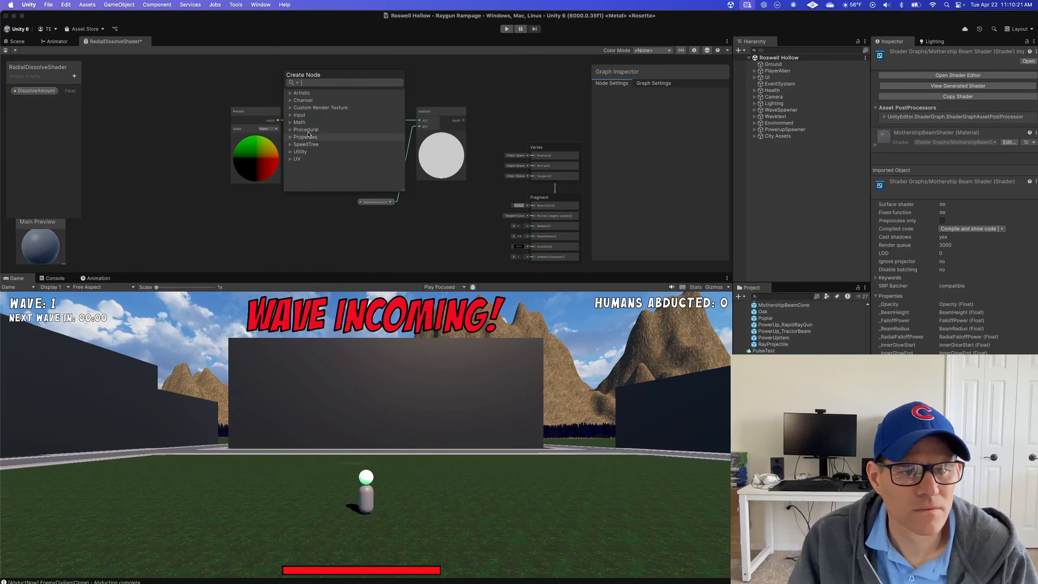
{"action": "left_click", "coordinate": [297, 122]}
{"action": "left_click", "coordinate": [296, 130]}
{"action": "scroll", "coordinate": [296, 132], "scroll_direction": "down", "scroll_amount": 2}
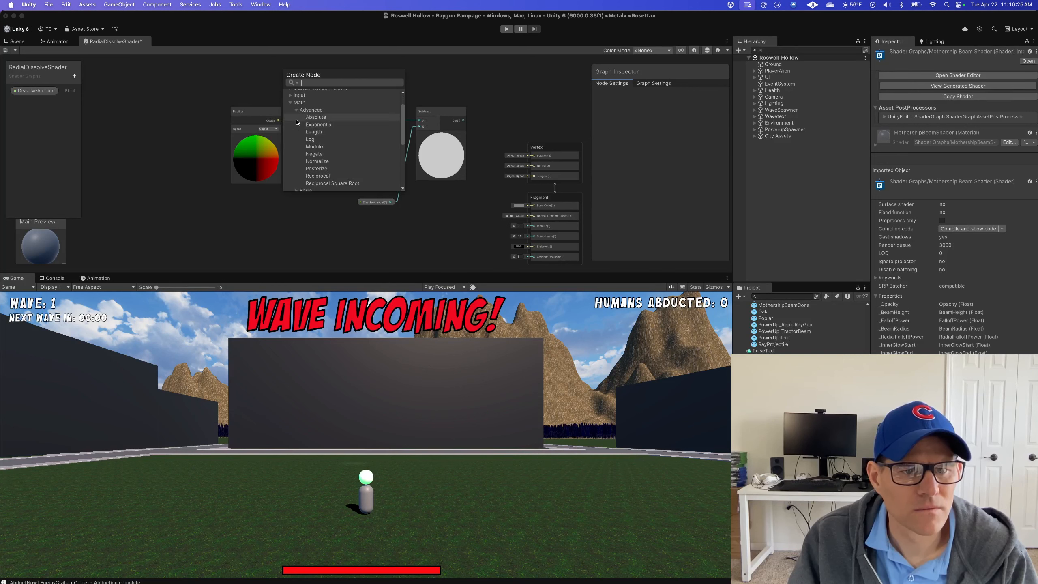
{"action": "left_click", "coordinate": [296, 110]}
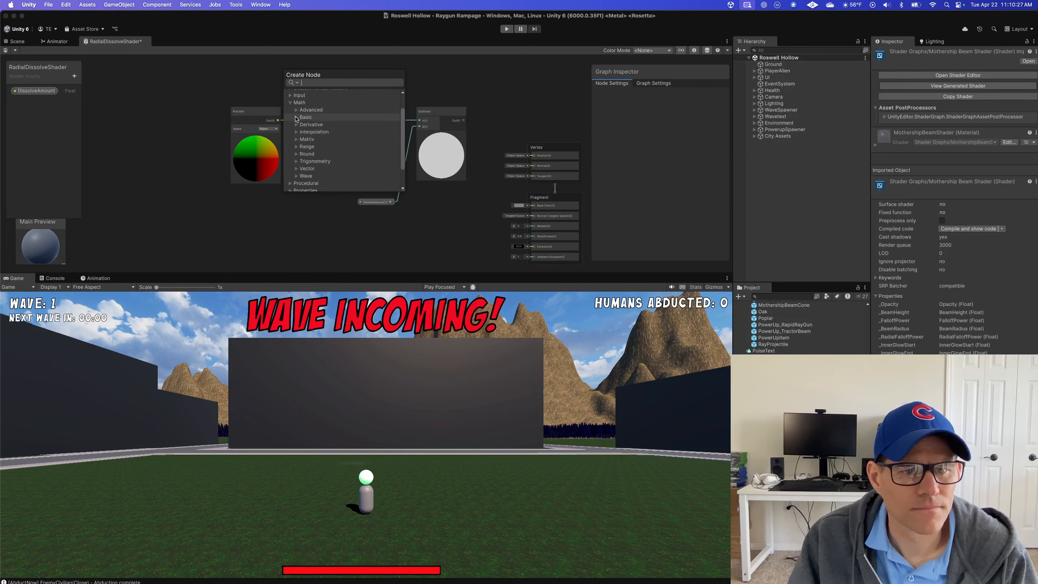
{"action": "left_click", "coordinate": [297, 117]}
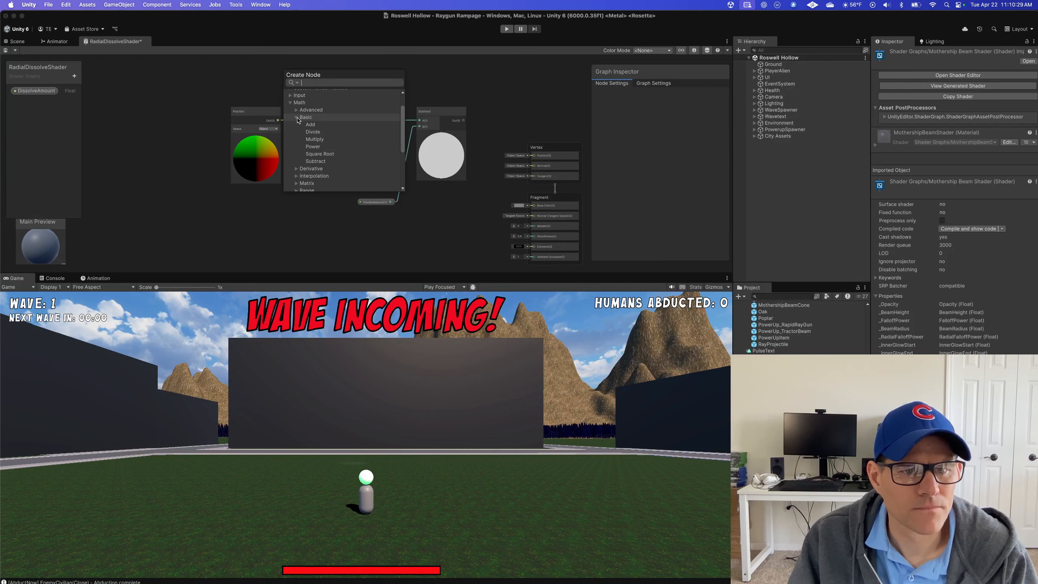
{"action": "left_click", "coordinate": [297, 117]}
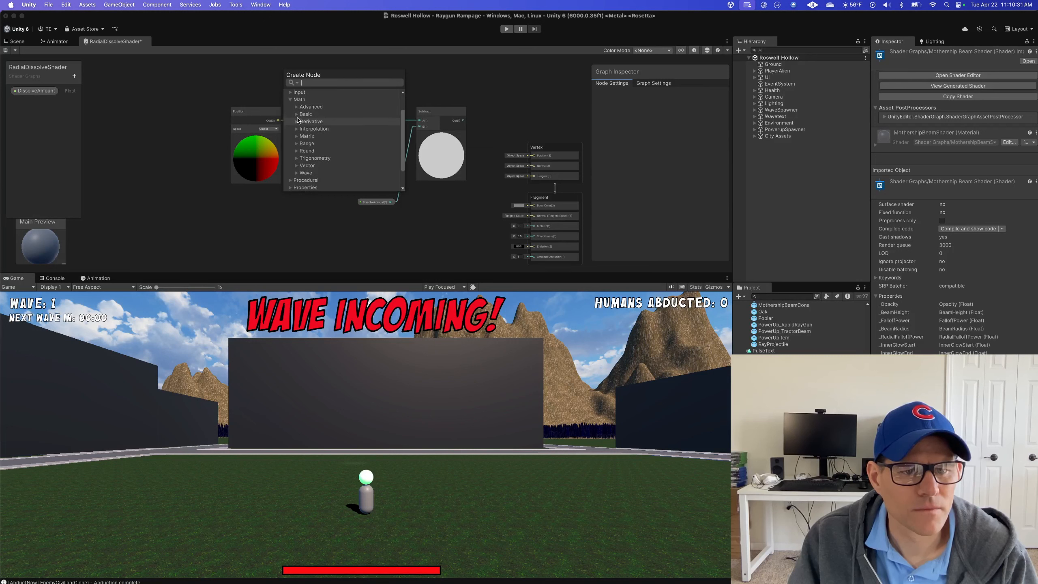
Check the Interpolation, Matrix, Range and Round groups under Math in the node creation list for a comparison node
{"action": "scroll", "coordinate": [298, 119], "scroll_direction": "down", "scroll_amount": 1}
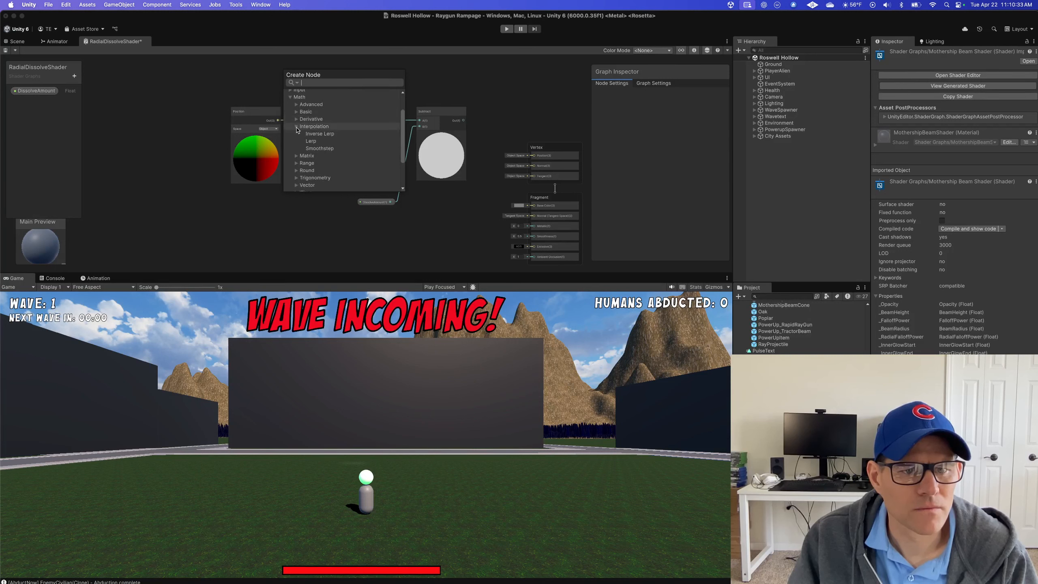
{"action": "left_click", "coordinate": [297, 134]}
{"action": "left_click", "coordinate": [297, 135]}
{"action": "left_click", "coordinate": [296, 141]}
{"action": "scroll", "coordinate": [297, 141], "scroll_direction": "down", "scroll_amount": 5}
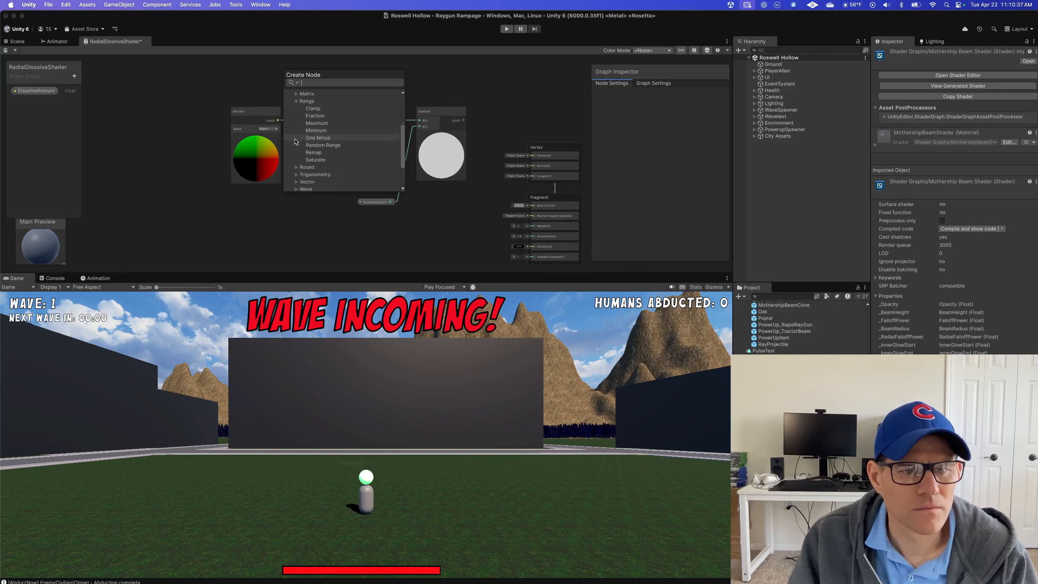
{"action": "left_click", "coordinate": [297, 101]}
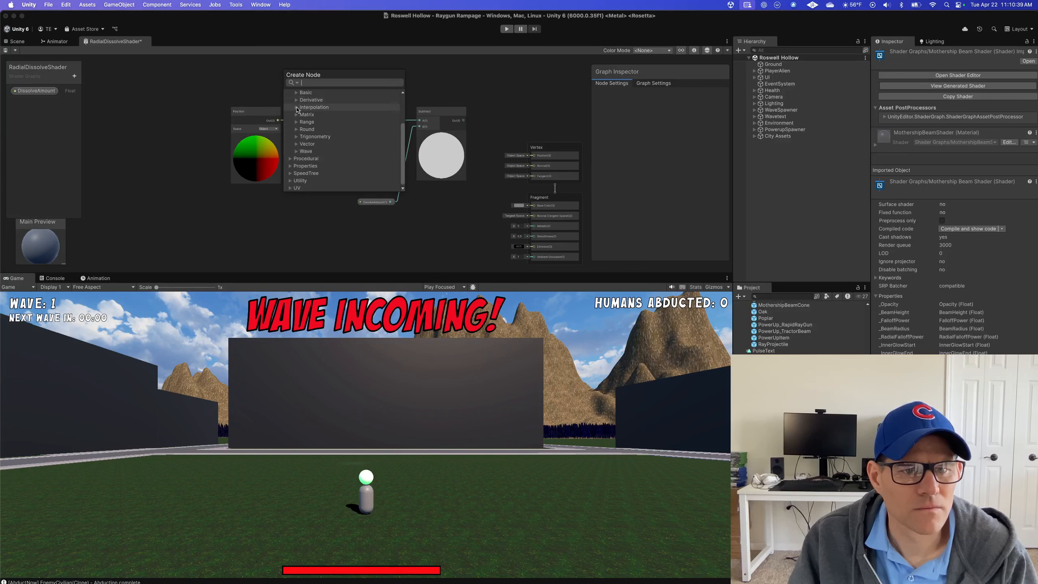
{"action": "left_click", "coordinate": [296, 109]}
{"action": "left_click", "coordinate": [296, 107]}
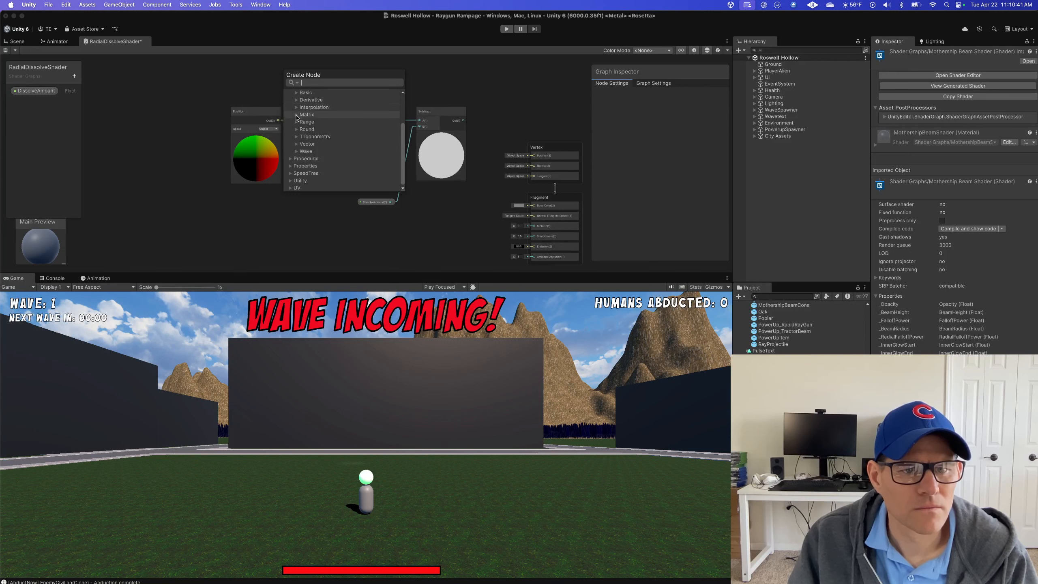
{"action": "left_click", "coordinate": [296, 122]}
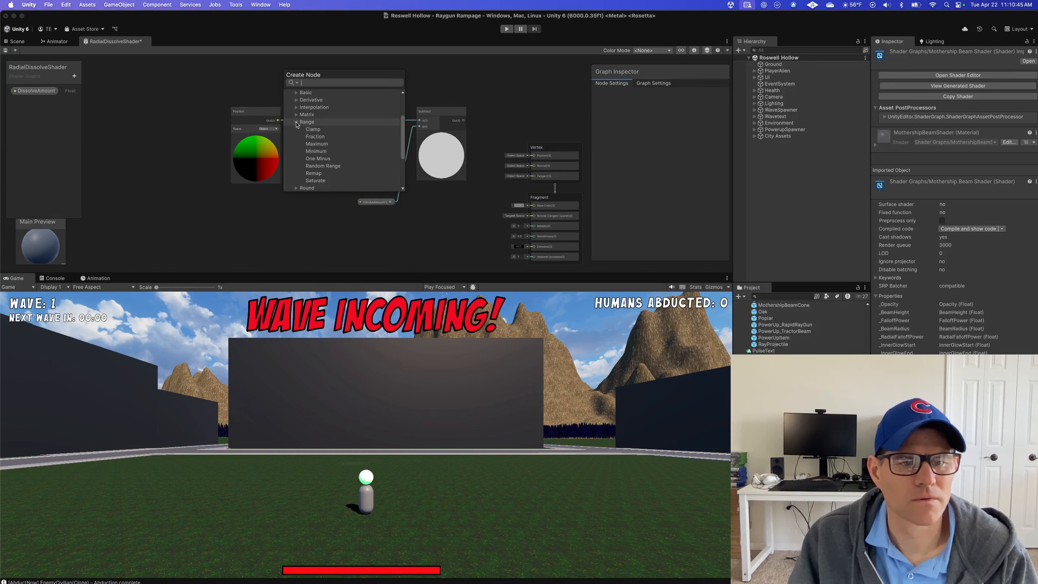
{"action": "left_click", "coordinate": [297, 123]}
{"action": "left_click", "coordinate": [296, 129]}
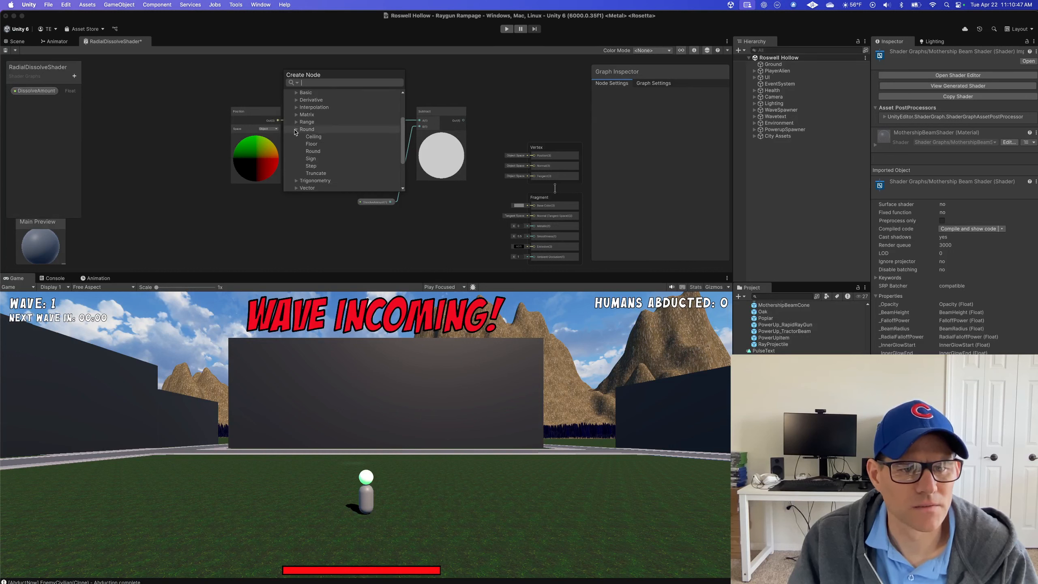
{"action": "left_click", "coordinate": [296, 129]}
Look through the Trigonometry, Vector and Wave groups under Math for a greater-than node
{"action": "left_click", "coordinate": [296, 137]}
{"action": "scroll", "coordinate": [296, 138], "scroll_direction": "down", "scroll_amount": 1}
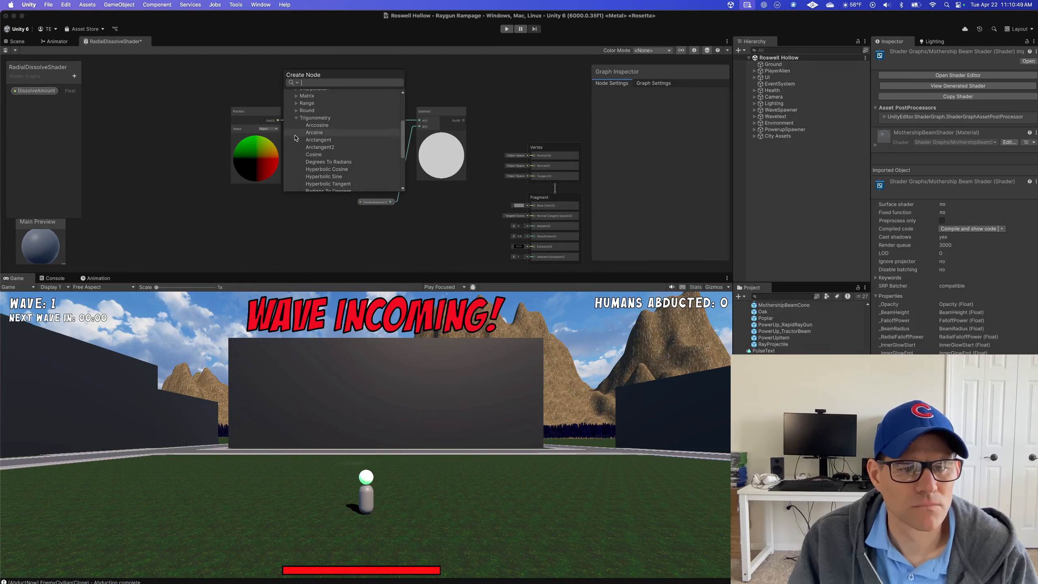
{"action": "scroll", "coordinate": [296, 138], "scroll_direction": "down", "scroll_amount": 4}
{"action": "scroll", "coordinate": [296, 138], "scroll_direction": "up", "scroll_amount": 4}
{"action": "left_click", "coordinate": [296, 114]}
{"action": "left_click", "coordinate": [296, 144]}
{"action": "scroll", "coordinate": [296, 145], "scroll_direction": "down", "scroll_amount": 4}
{"action": "scroll", "coordinate": [296, 144], "scroll_direction": "up", "scroll_amount": 4}
{"action": "left_click", "coordinate": [296, 144]}
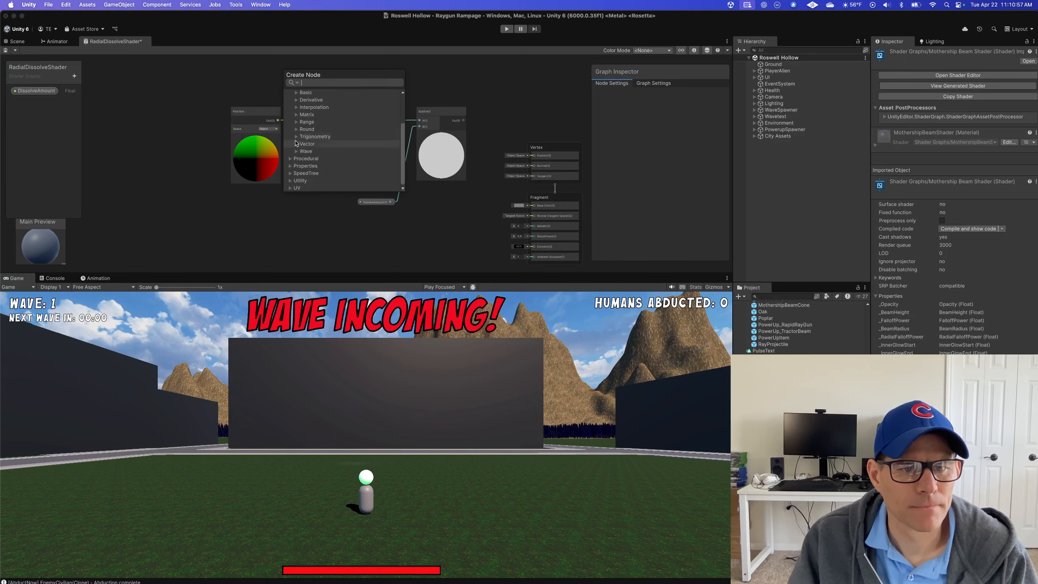
{"action": "left_click", "coordinate": [296, 151]}
{"action": "scroll", "coordinate": [298, 141], "scroll_direction": "down", "scroll_amount": 2}
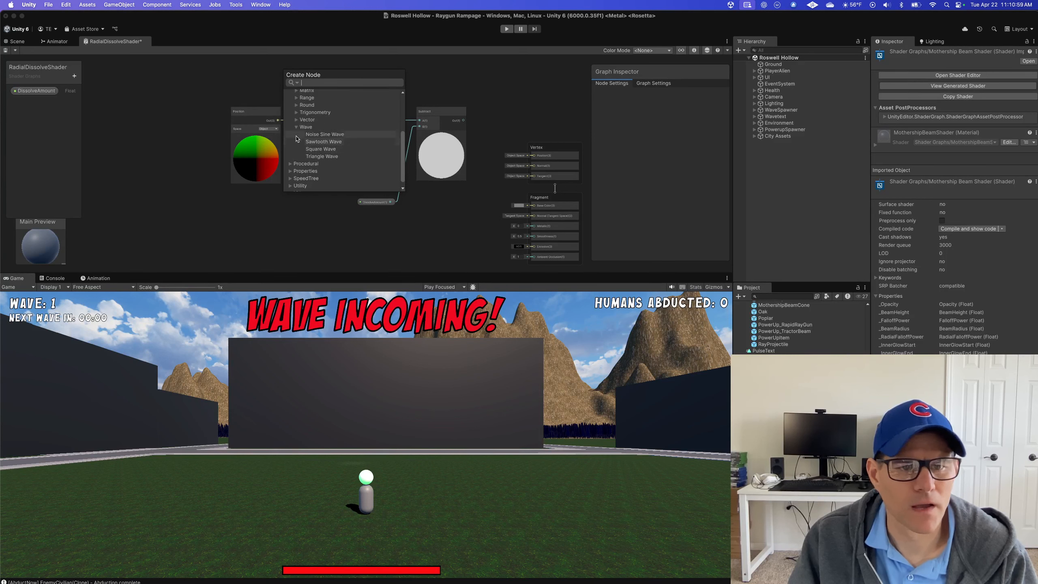
{"action": "left_click", "coordinate": [296, 127]}
{"action": "scroll", "coordinate": [296, 120], "scroll_direction": "up", "scroll_amount": 3}
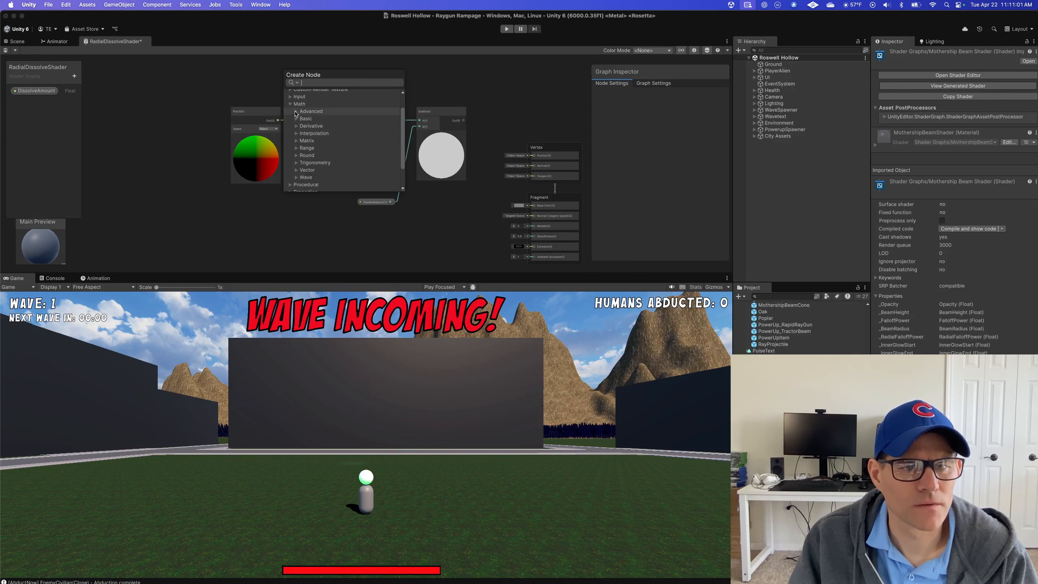
Recheck the Math groups from Advanced through Range for a node that can compare two values
{"action": "left_click", "coordinate": [296, 112]}
{"action": "scroll", "coordinate": [296, 114], "scroll_direction": "down", "scroll_amount": 1}
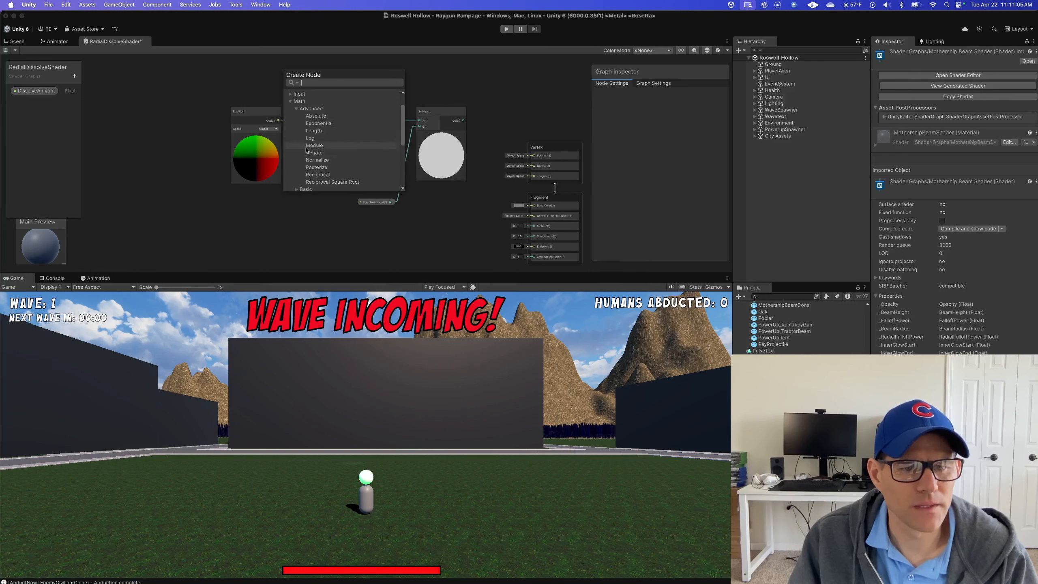
{"action": "left_click", "coordinate": [297, 109]}
{"action": "left_click", "coordinate": [297, 117]}
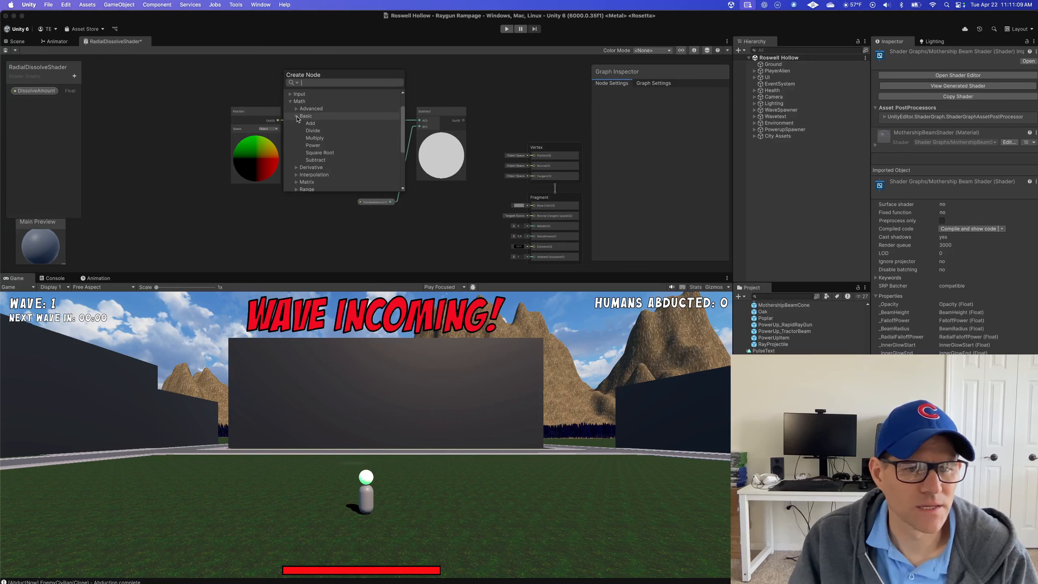
{"action": "left_click", "coordinate": [297, 117]}
{"action": "left_click", "coordinate": [297, 124]}
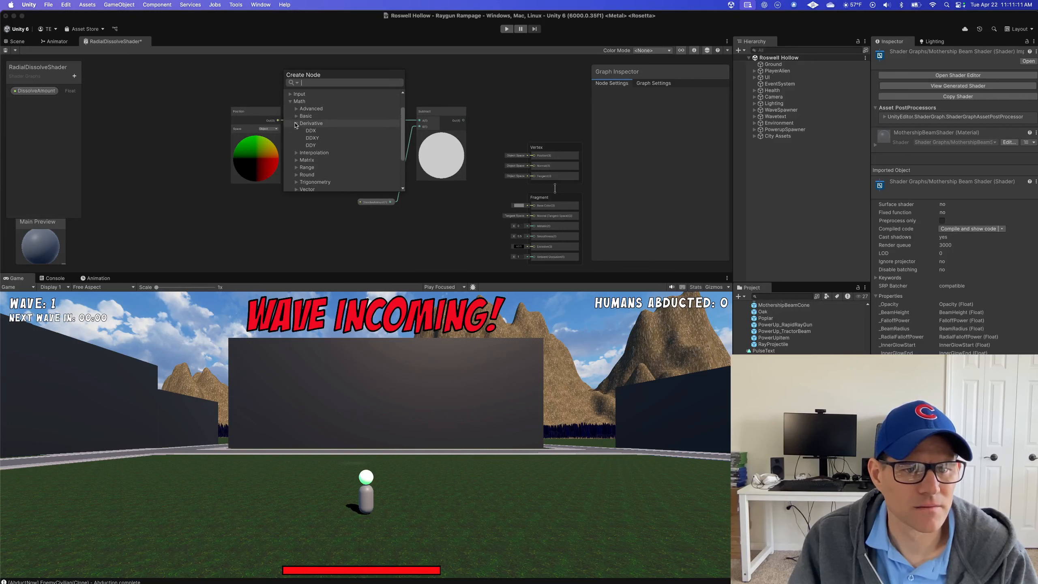
{"action": "left_click", "coordinate": [297, 123]}
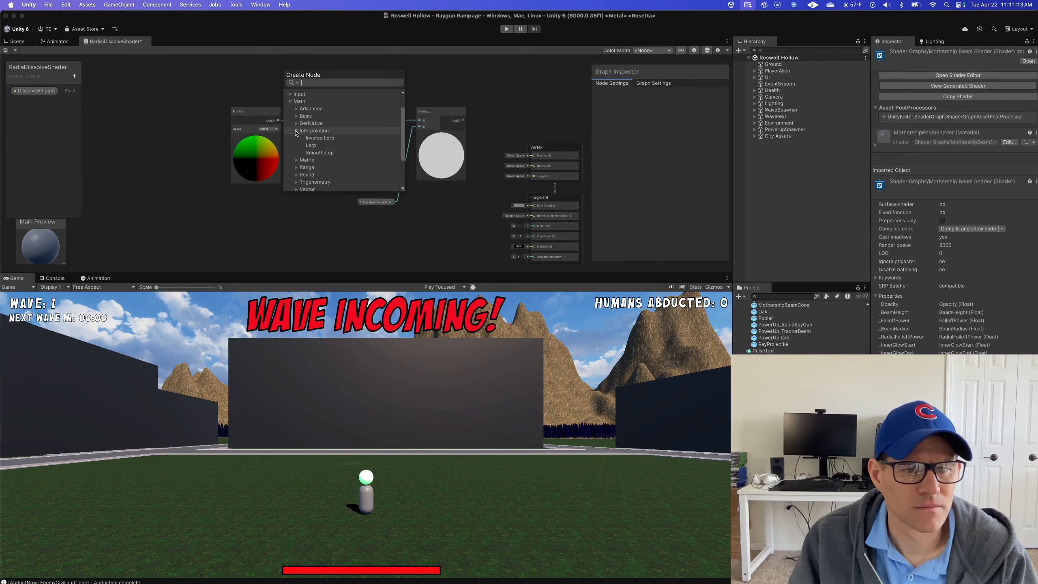
{"action": "left_click", "coordinate": [297, 139]}
{"action": "left_click", "coordinate": [297, 139]}
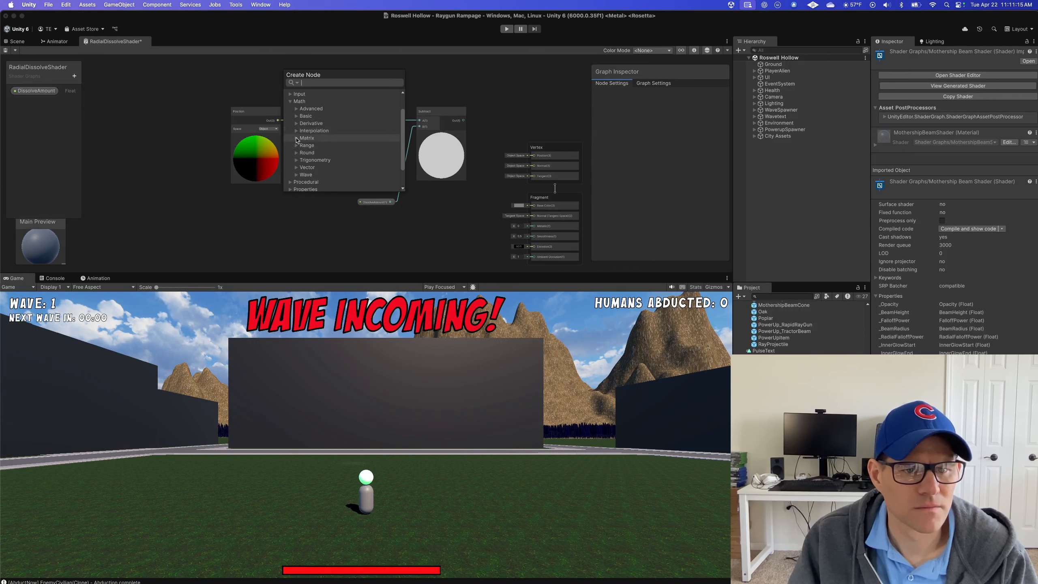
{"action": "left_click", "coordinate": [297, 145]}
{"action": "scroll", "coordinate": [296, 146], "scroll_direction": "down", "scroll_amount": 2}
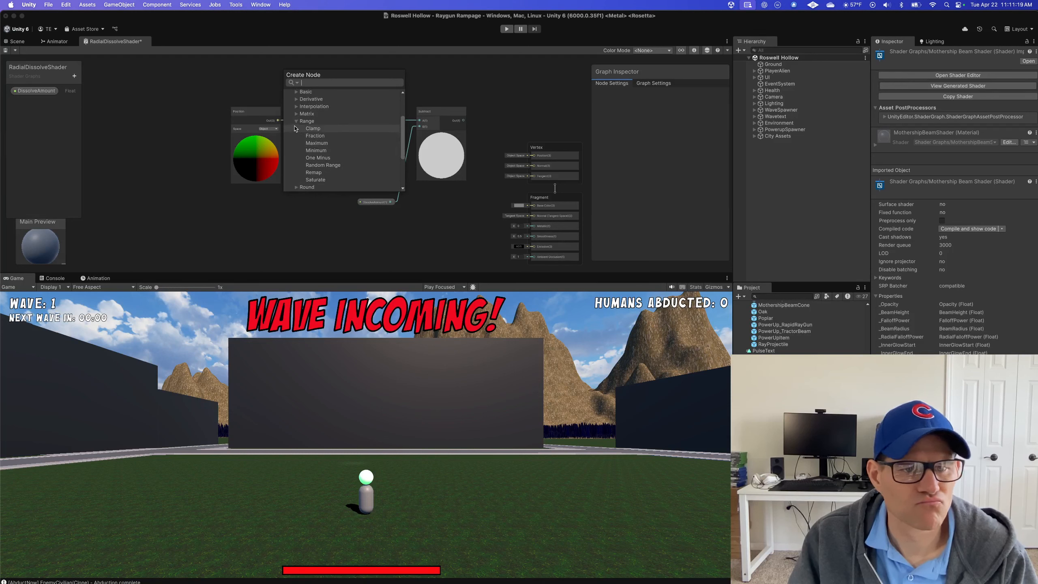
{"action": "left_click", "coordinate": [296, 122]}
Recheck the Round, Trigonometry and Vector groups under Math, and close the node creation list without adding a node
{"action": "left_click", "coordinate": [296, 129]}
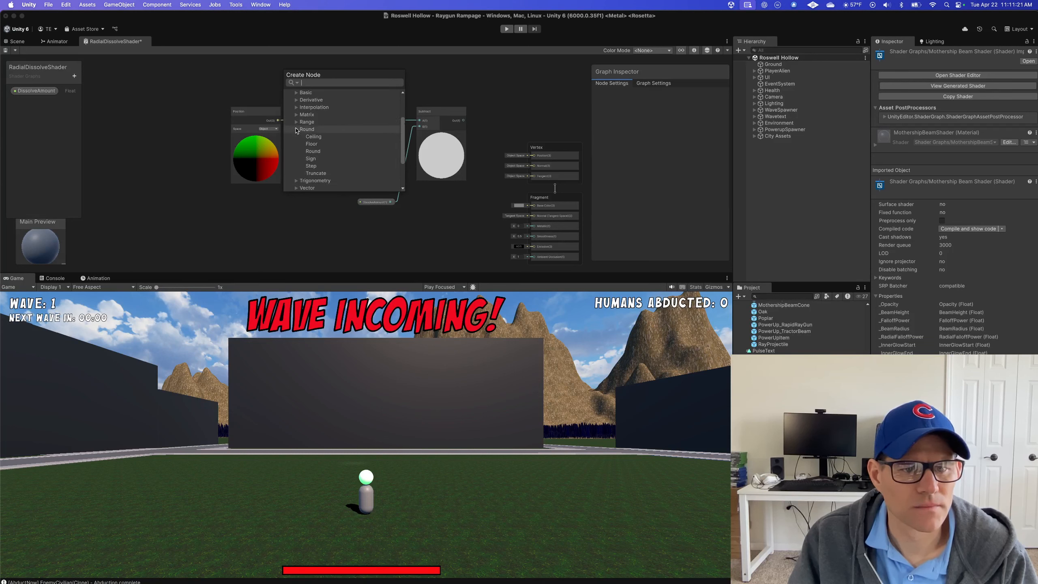
{"action": "left_click", "coordinate": [297, 130]}
{"action": "left_click", "coordinate": [296, 136]}
{"action": "scroll", "coordinate": [295, 139], "scroll_direction": "down", "scroll_amount": 2}
{"action": "scroll", "coordinate": [296, 139], "scroll_direction": "up", "scroll_amount": 2}
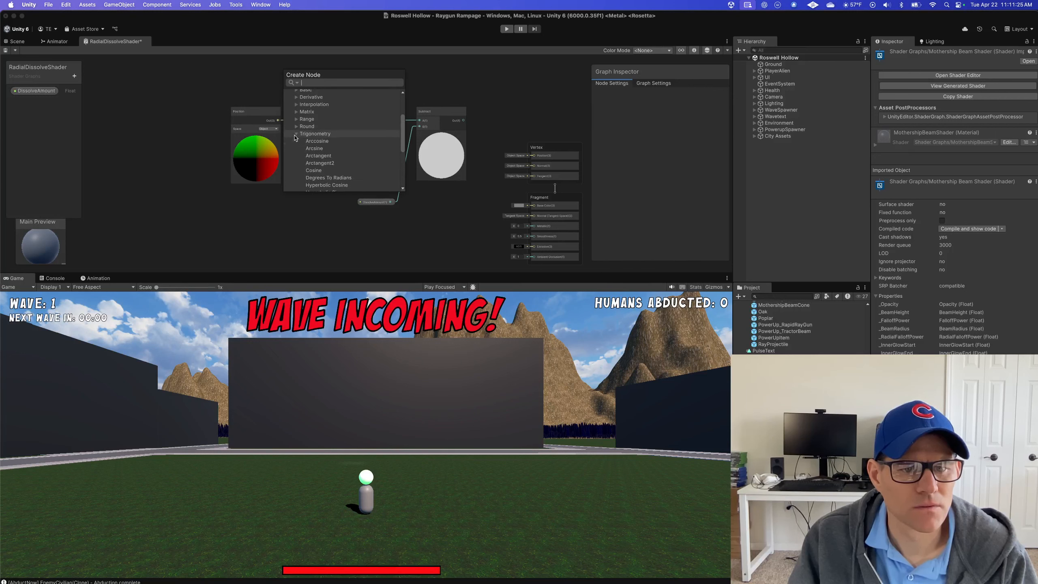
{"action": "left_click", "coordinate": [296, 135]}
{"action": "left_click", "coordinate": [296, 144]}
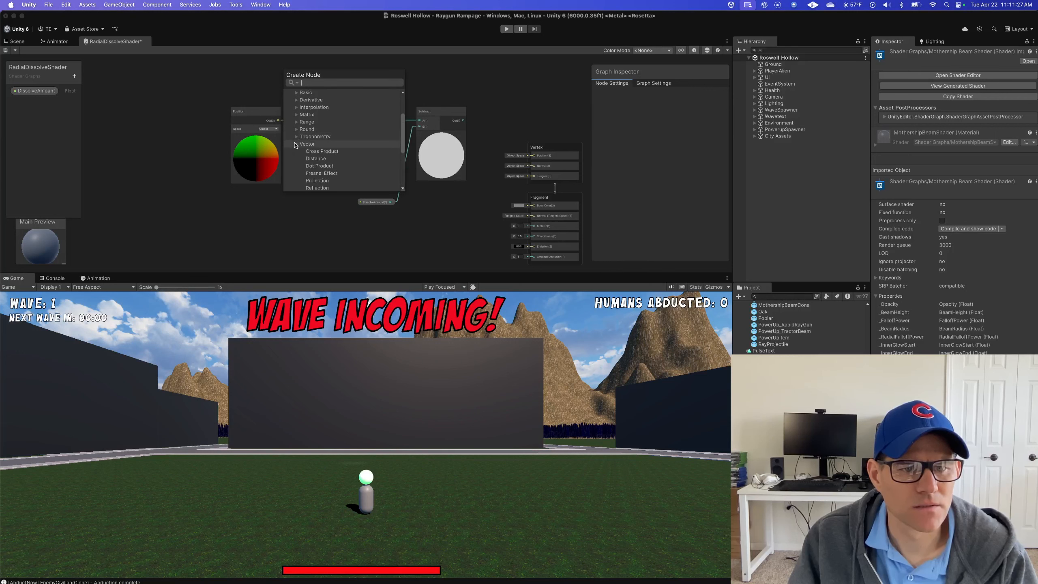
{"action": "scroll", "coordinate": [297, 135], "scroll_direction": "down", "scroll_amount": 4}
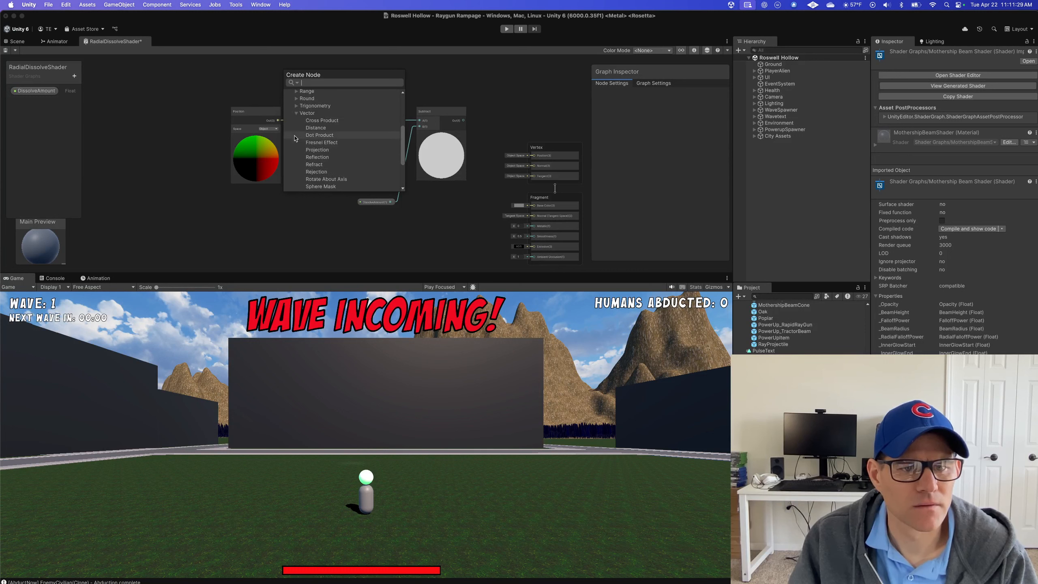
{"action": "left_click", "coordinate": [297, 113]}
{"action": "scroll", "coordinate": [296, 116], "scroll_direction": "up", "scroll_amount": 5}
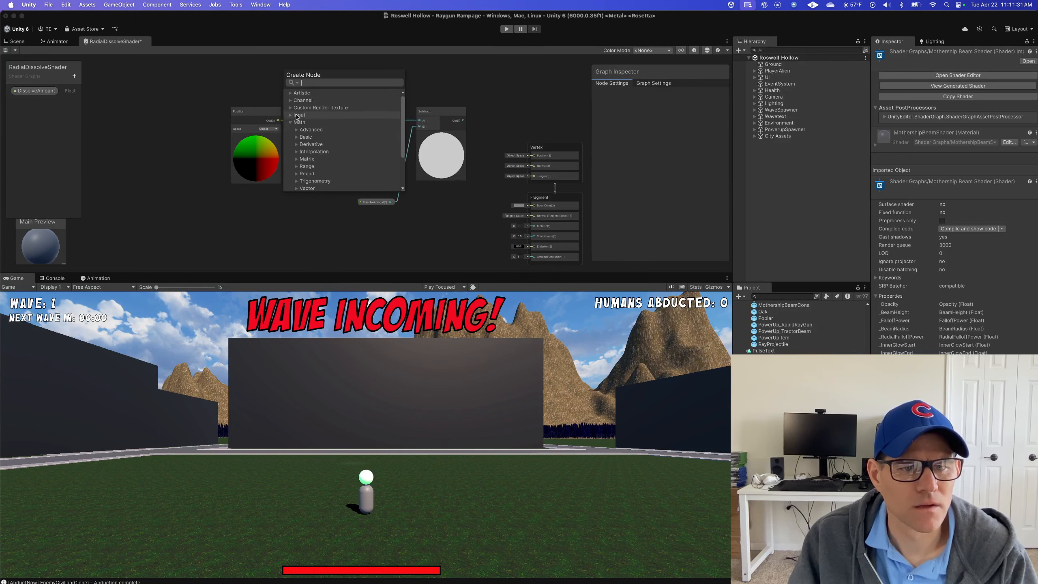
{"action": "left_click", "coordinate": [264, 86]}
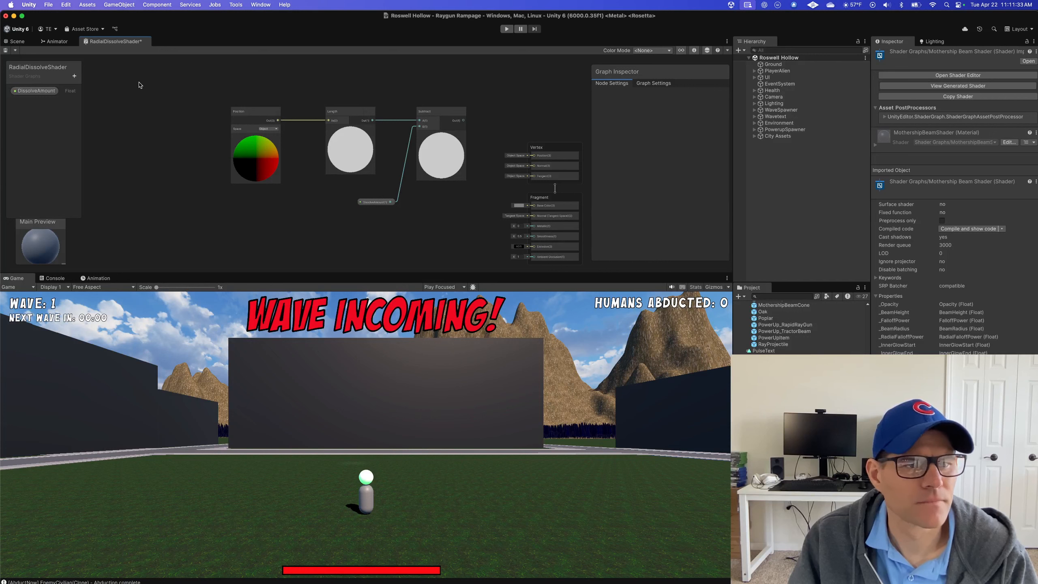
Examine the property types and Keyword options that can be added to the RadialDissolveShader blackboard, adding none
{"action": "left_click", "coordinate": [73, 76]}
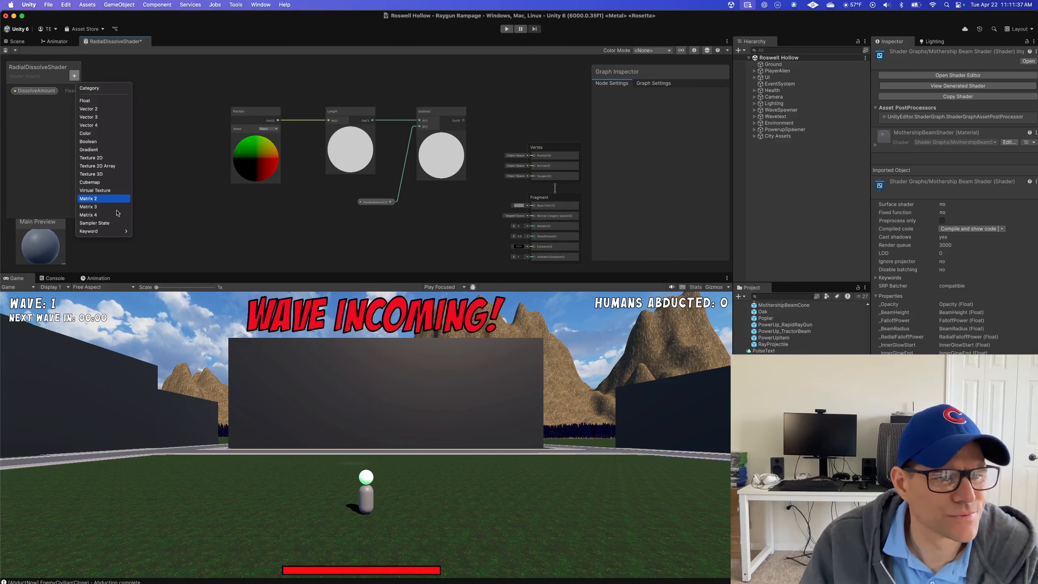
{"action": "mouse_move", "coordinate": [114, 233]}
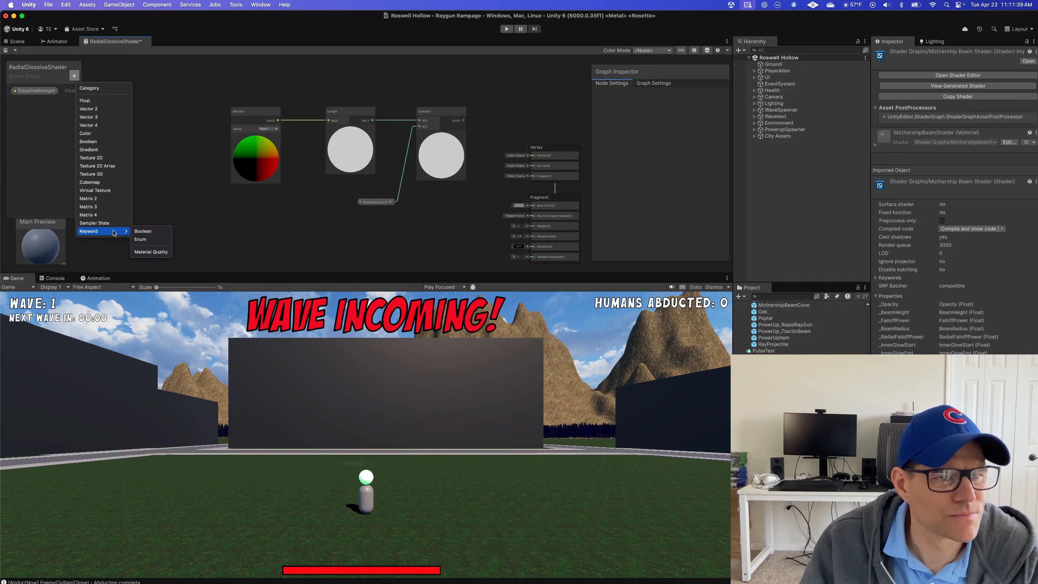
{"action": "left_click", "coordinate": [206, 128]}
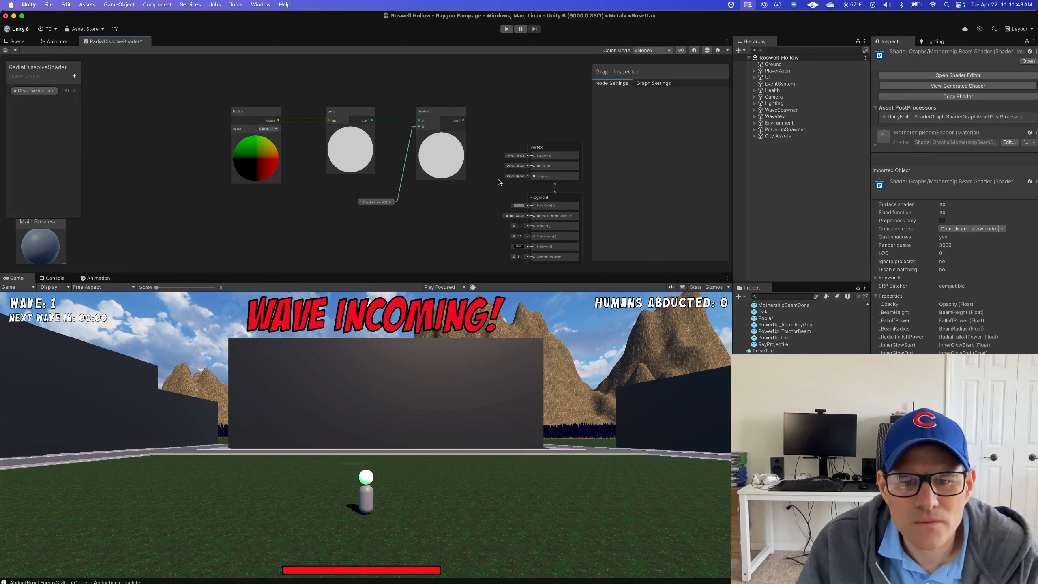
Open the shader graph's Graph Settings and review the Universal target options
{"action": "scroll", "coordinate": [500, 183], "scroll_direction": "down", "scroll_amount": 3}
{"action": "scroll", "coordinate": [500, 183], "scroll_direction": "up", "scroll_amount": 3}
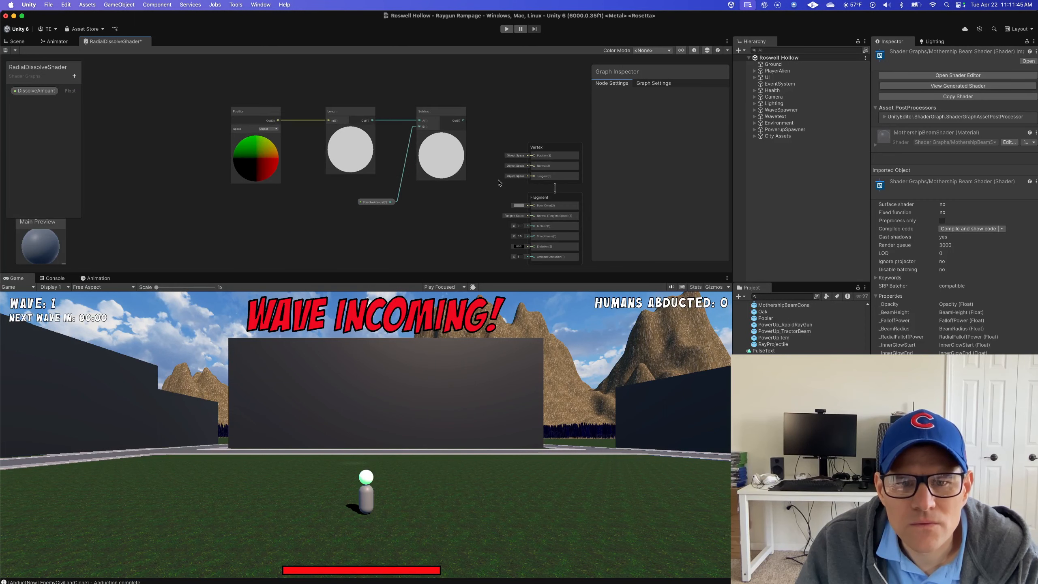
{"action": "left_click", "coordinate": [654, 84]}
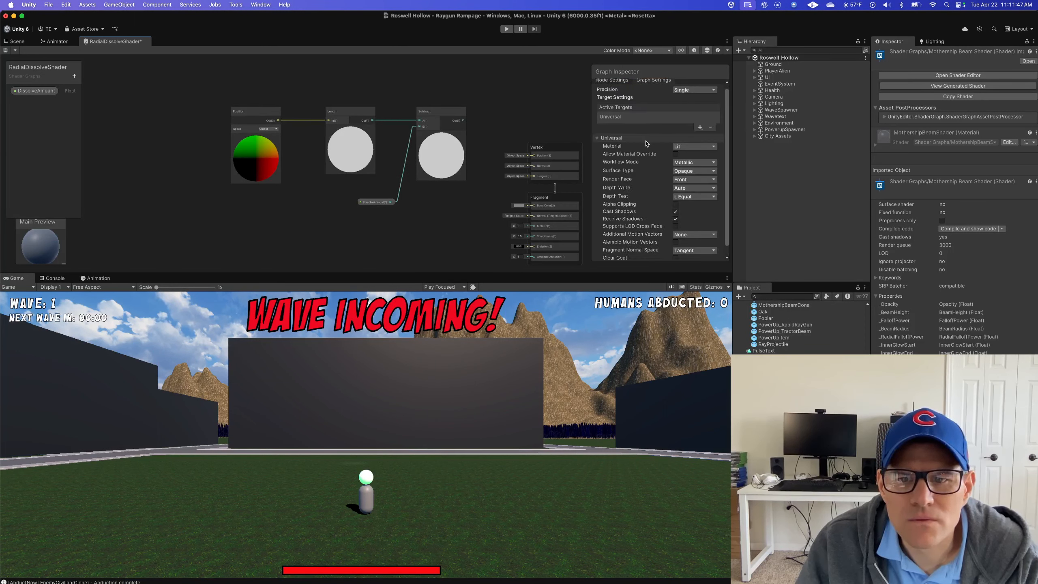
{"action": "scroll", "coordinate": [646, 141], "scroll_direction": "down", "scroll_amount": 1}
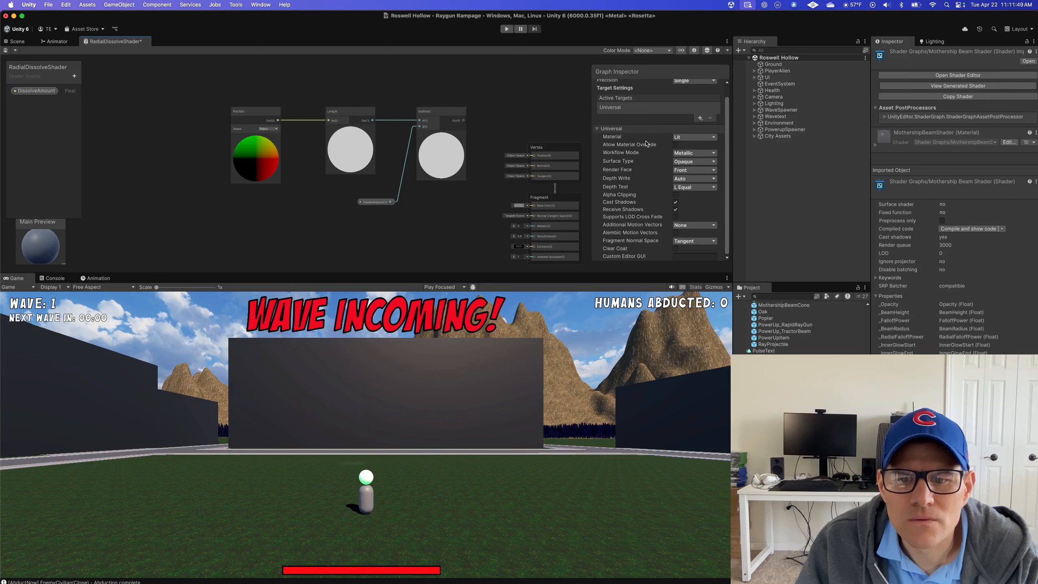
{"action": "scroll", "coordinate": [647, 144], "scroll_direction": "up", "scroll_amount": 1}
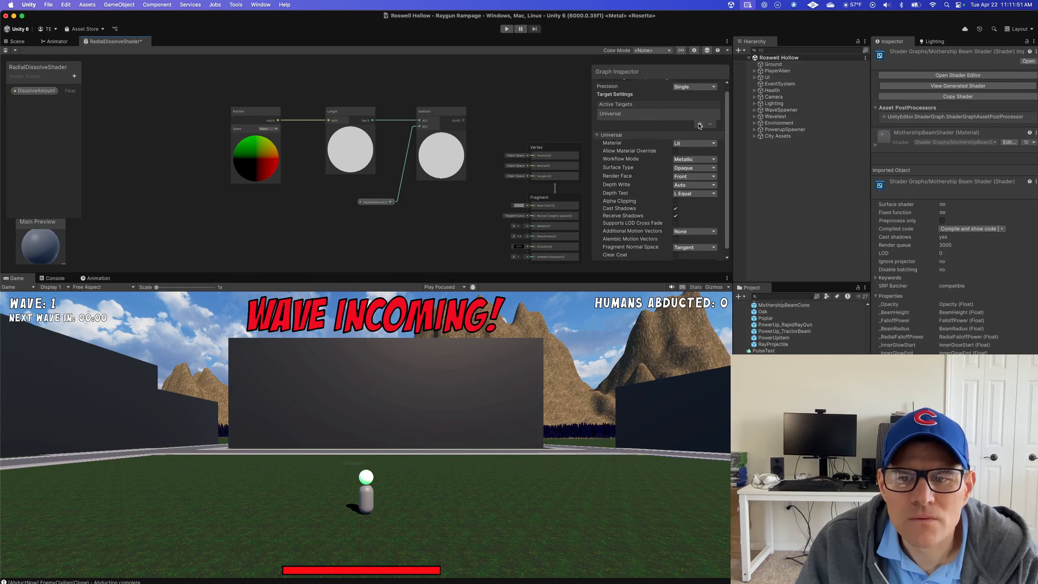
{"action": "scroll", "coordinate": [691, 134], "scroll_direction": "down", "scroll_amount": 1}
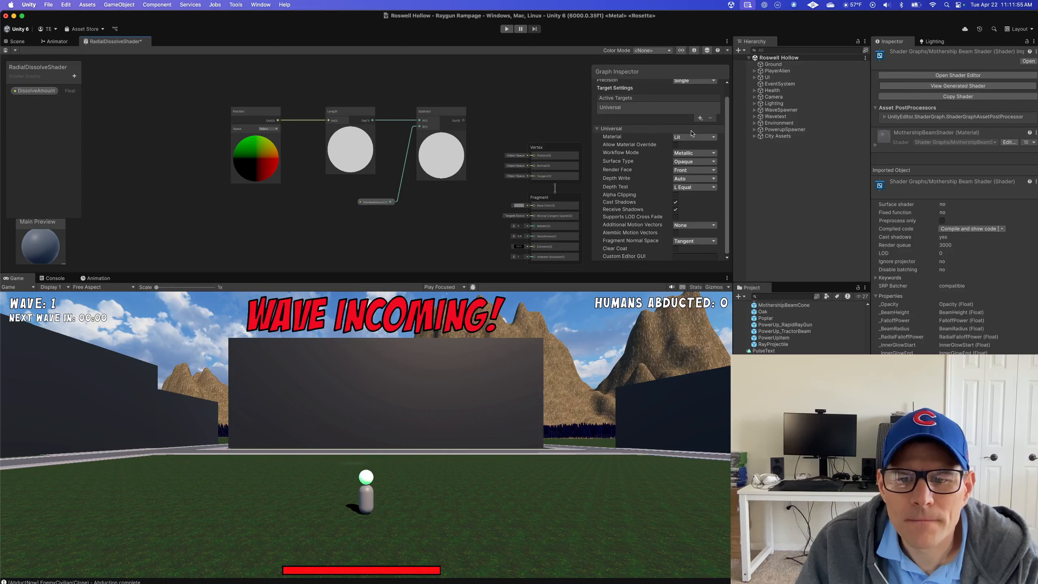
{"action": "scroll", "coordinate": [691, 134], "scroll_direction": "up", "scroll_amount": 2}
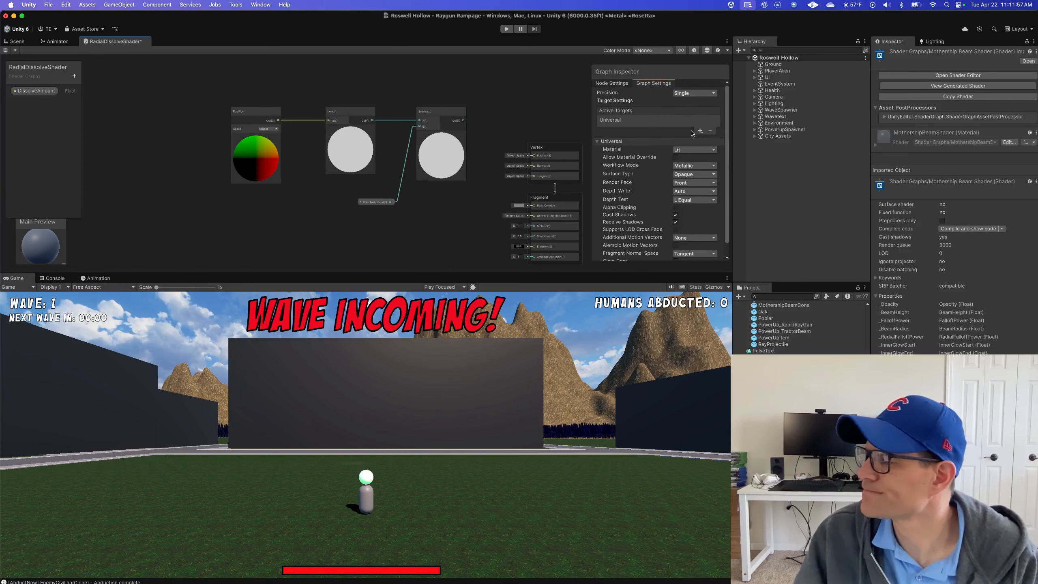
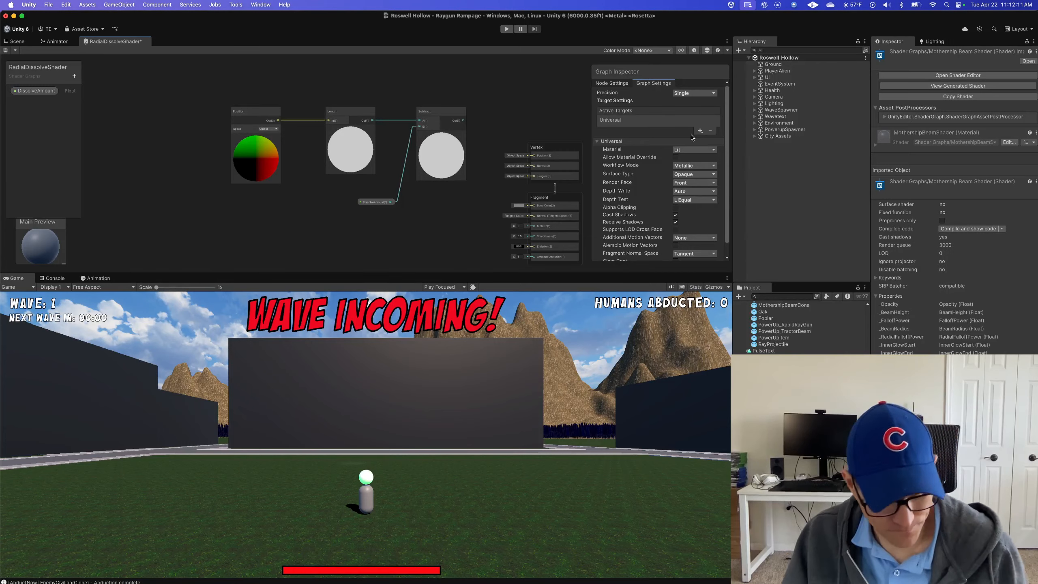
Switch to Safari and review the AI overview and search results about a greater than node in Unity 6 shader graphs
{"action": "key", "text": "ctrl+Up"}
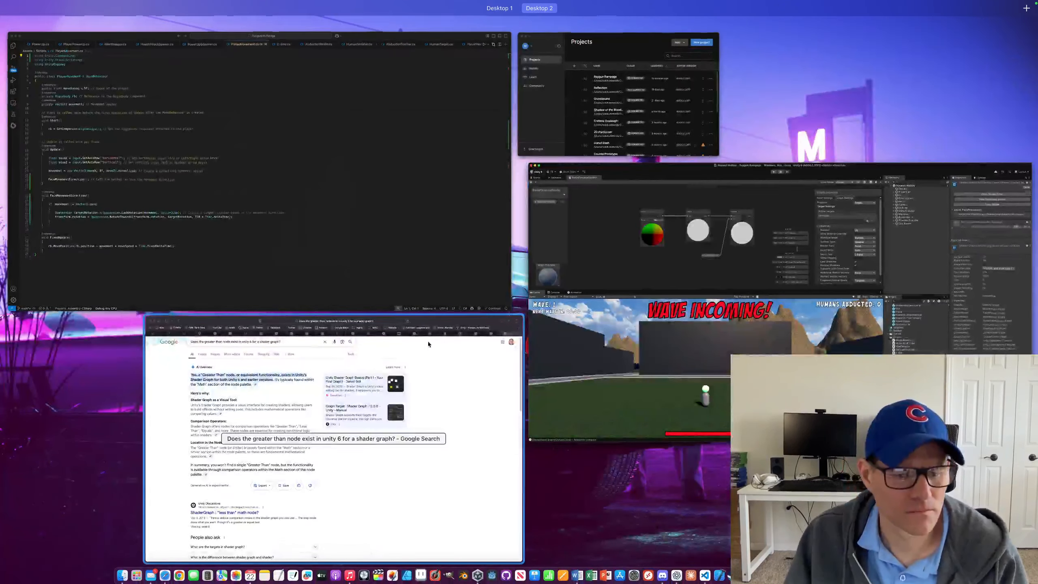
{"action": "left_click", "coordinate": [439, 334]}
{"action": "scroll", "coordinate": [389, 366], "scroll_direction": "down", "scroll_amount": 3}
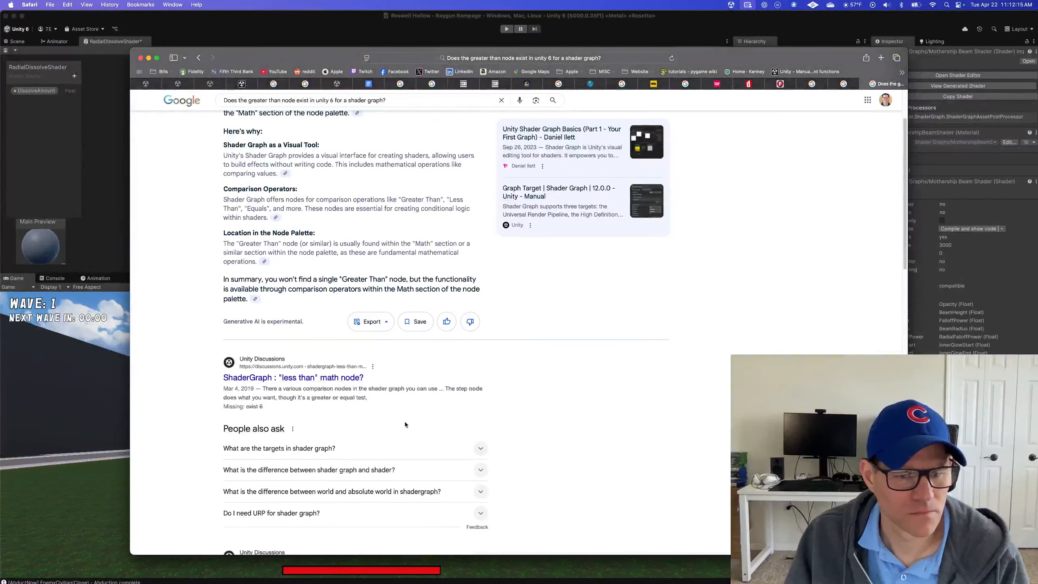
{"action": "scroll", "coordinate": [360, 387], "scroll_direction": "down", "scroll_amount": 5}
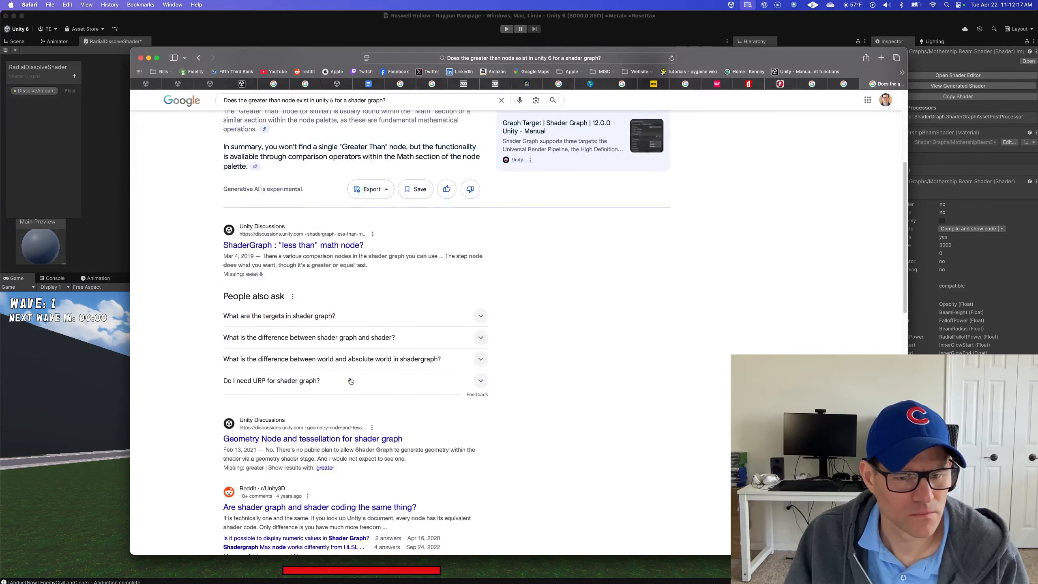
{"action": "scroll", "coordinate": [351, 388], "scroll_direction": "down", "scroll_amount": 3}
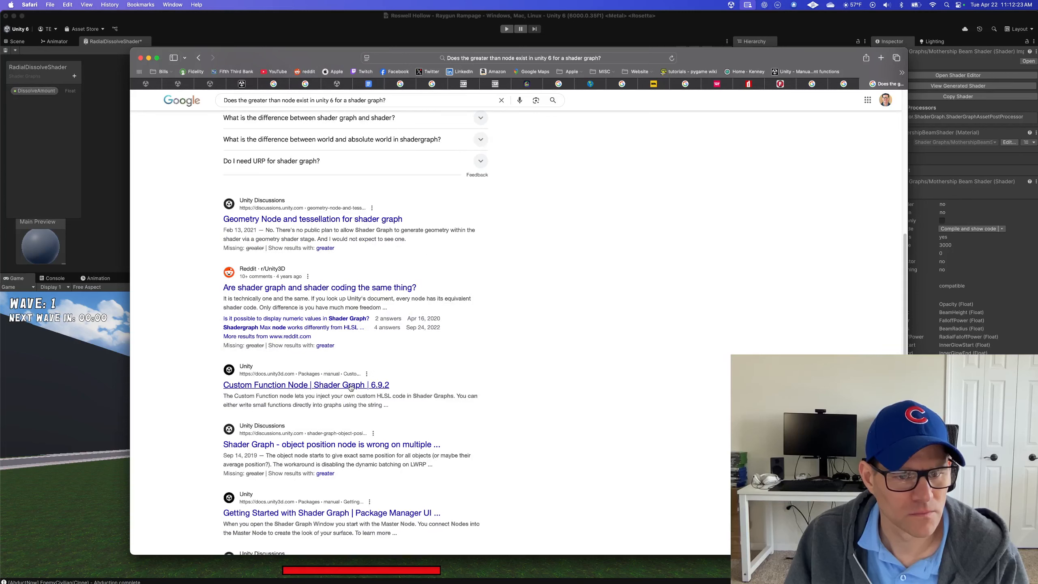
{"action": "scroll", "coordinate": [350, 388], "scroll_direction": "down", "scroll_amount": 2}
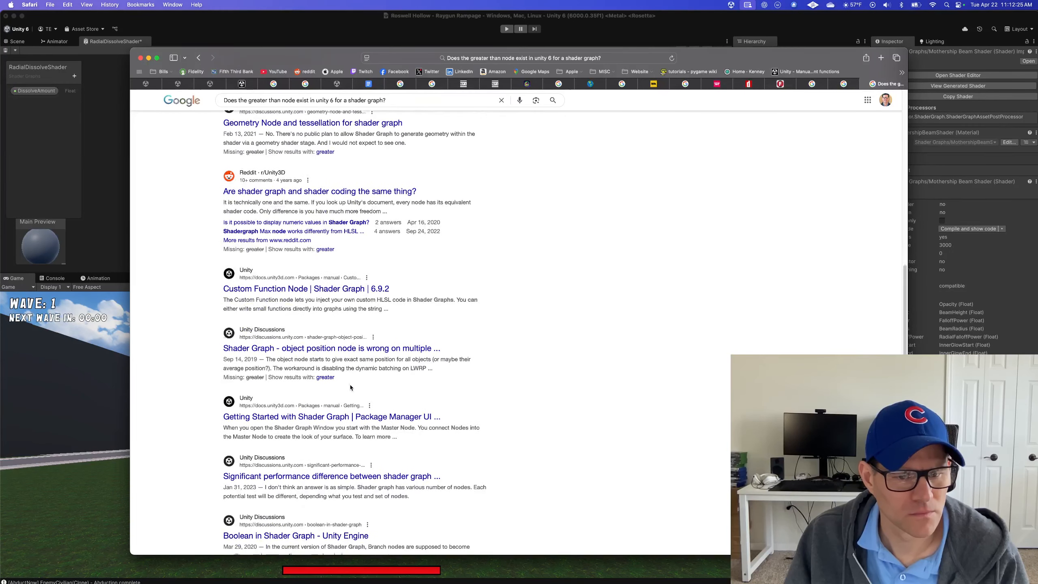
{"action": "scroll", "coordinate": [351, 387], "scroll_direction": "down", "scroll_amount": 2}
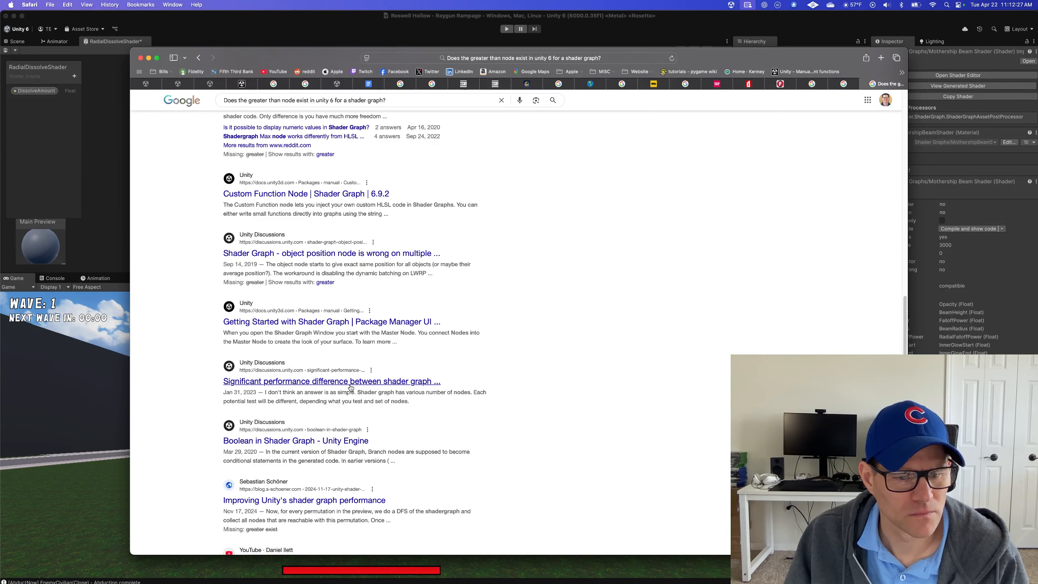
{"action": "scroll", "coordinate": [351, 387], "scroll_direction": "up", "scroll_amount": 10}
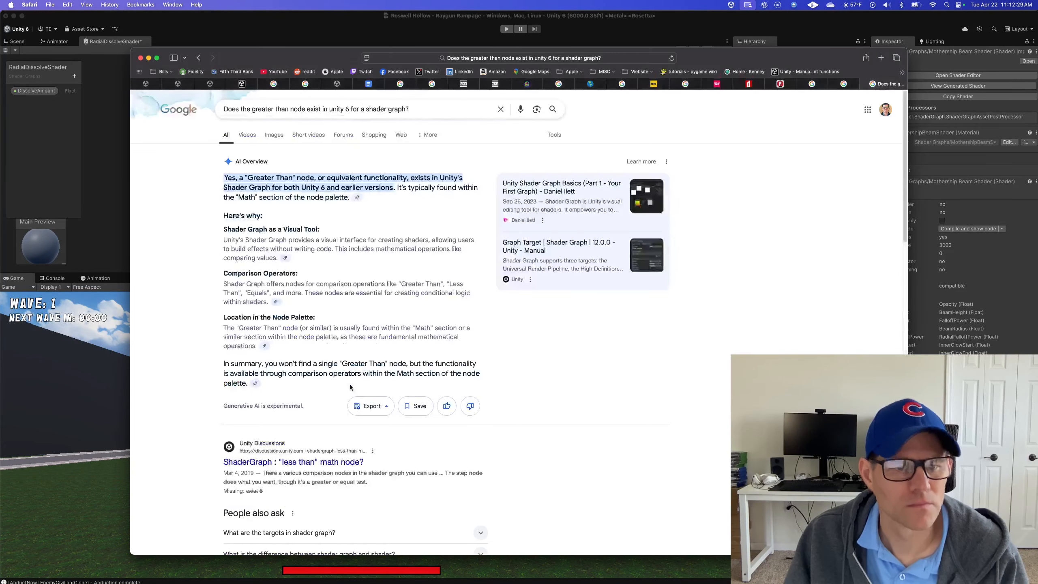
Search Google for "cannot find greater than node in unity 6 shader graph", read the AI overview, and return to Unity
{"action": "triple_click", "coordinate": [429, 106]}
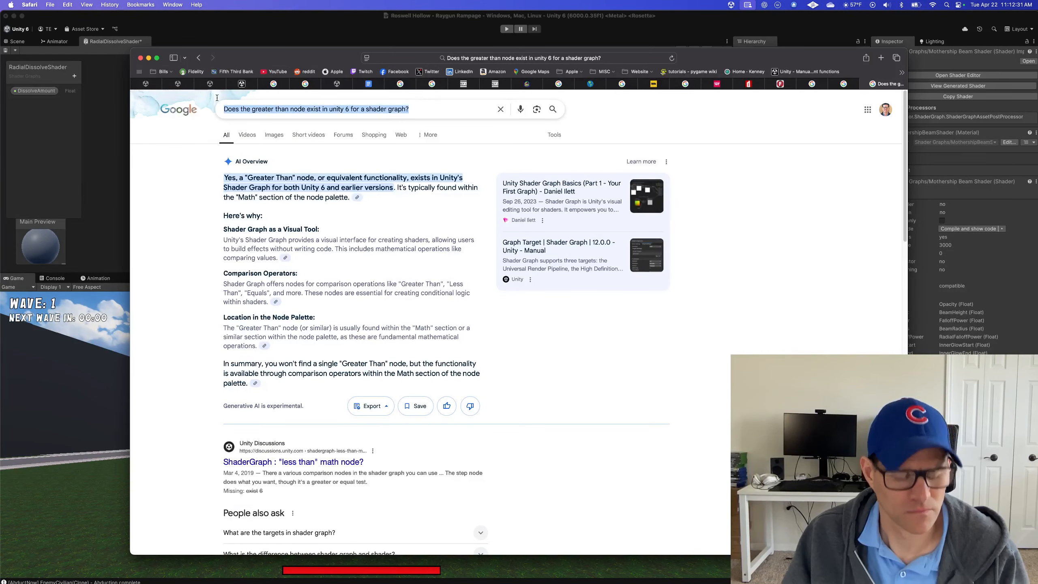
{"action": "type", "text": "cannot find"}
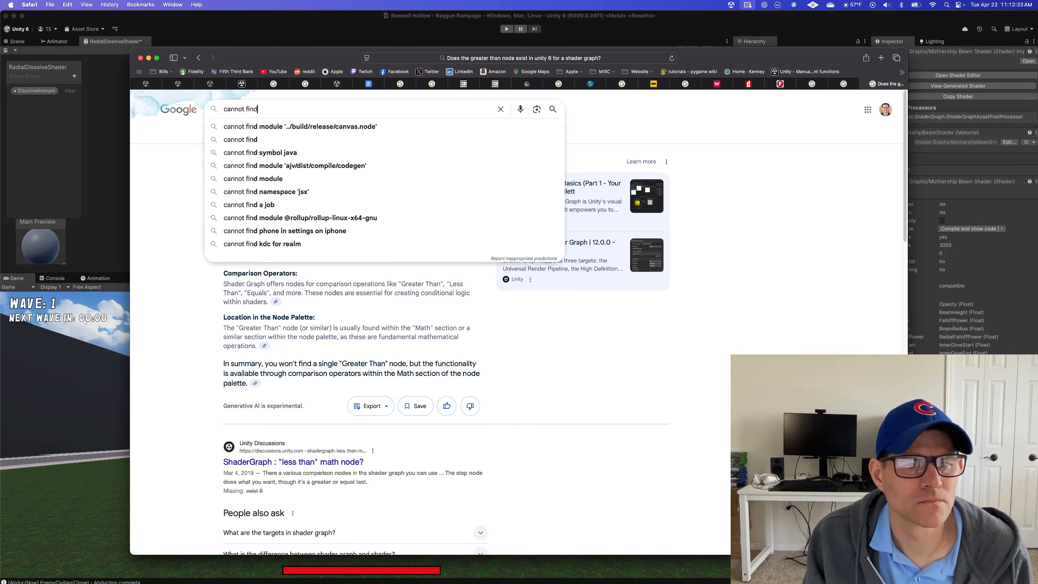
{"action": "type", "text": " greater than node"}
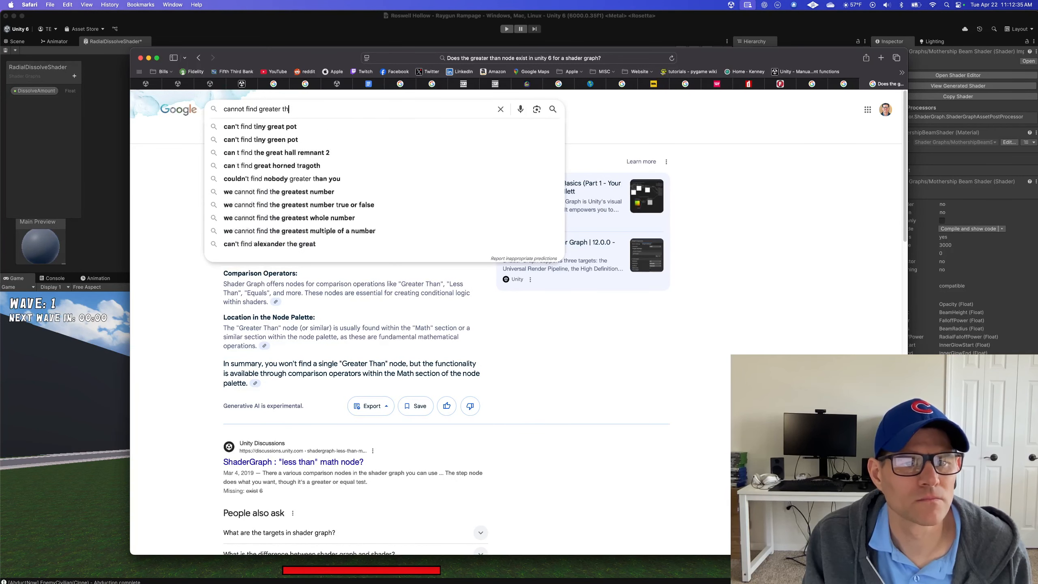
{"action": "type", "text": "unity"}
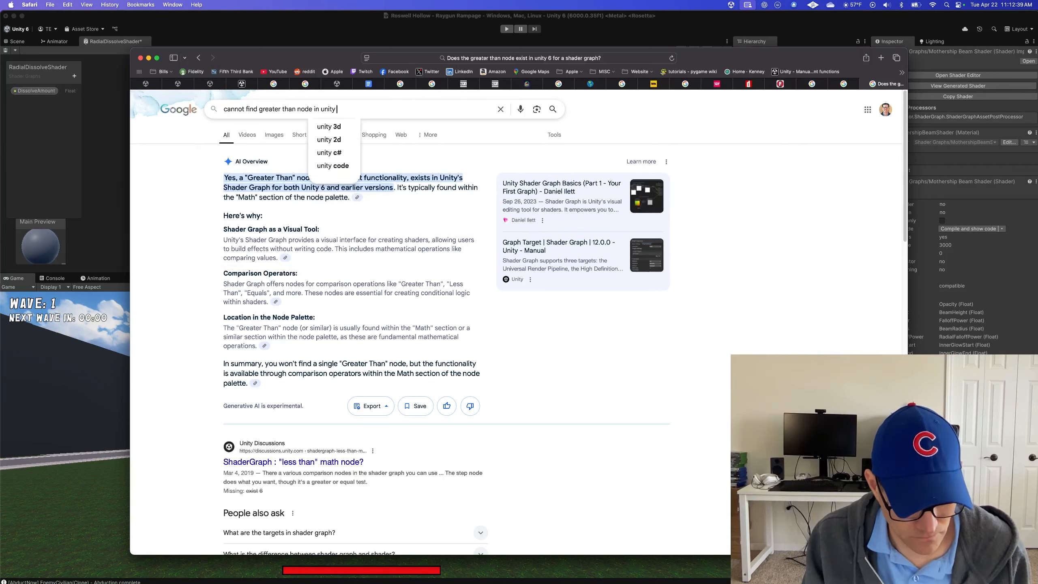
{"action": "type", "text": " 6 shader "}
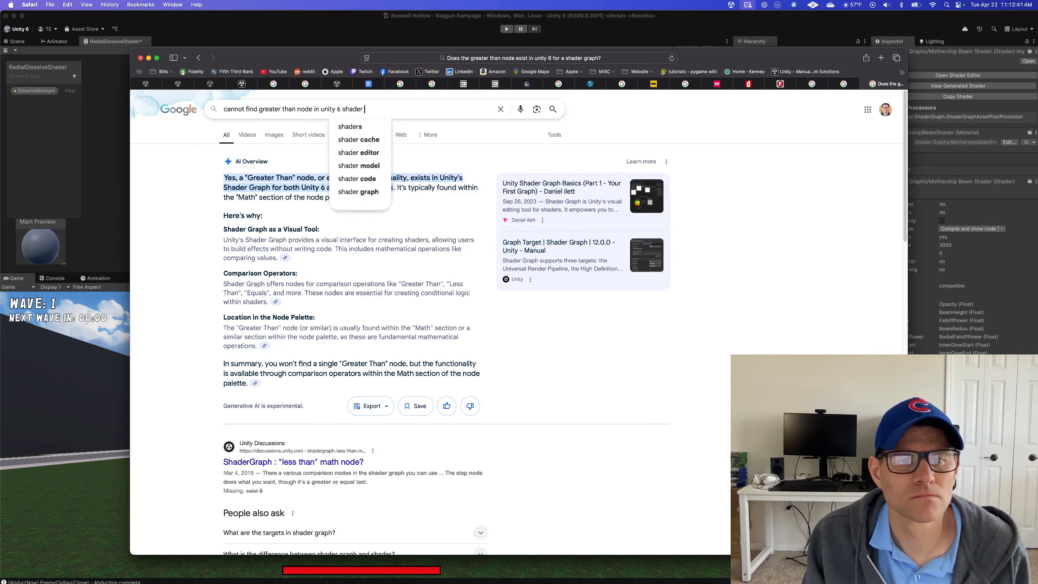
{"action": "type", "text": "graph"}
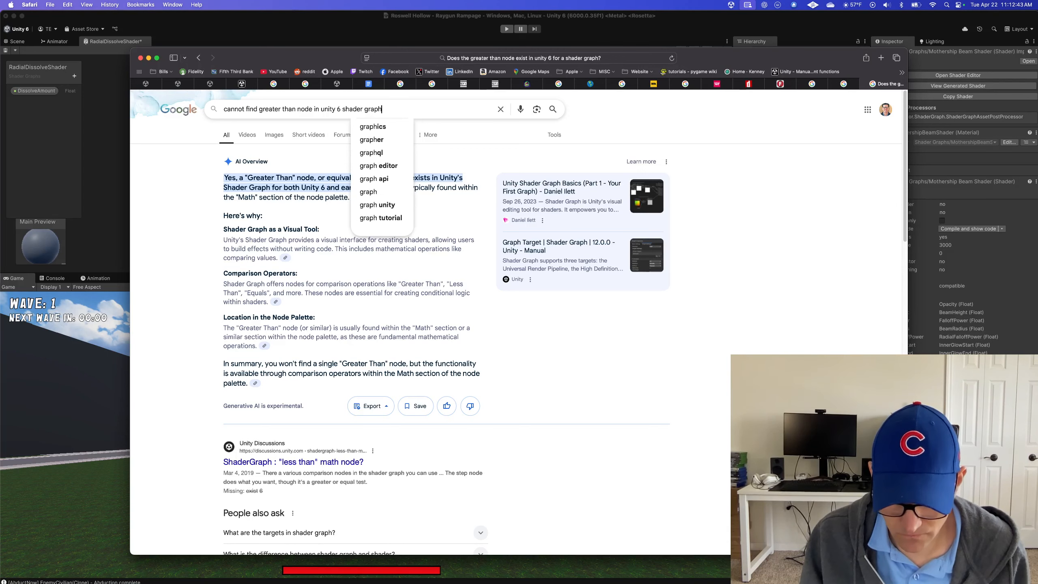
{"action": "key", "text": "Return"}
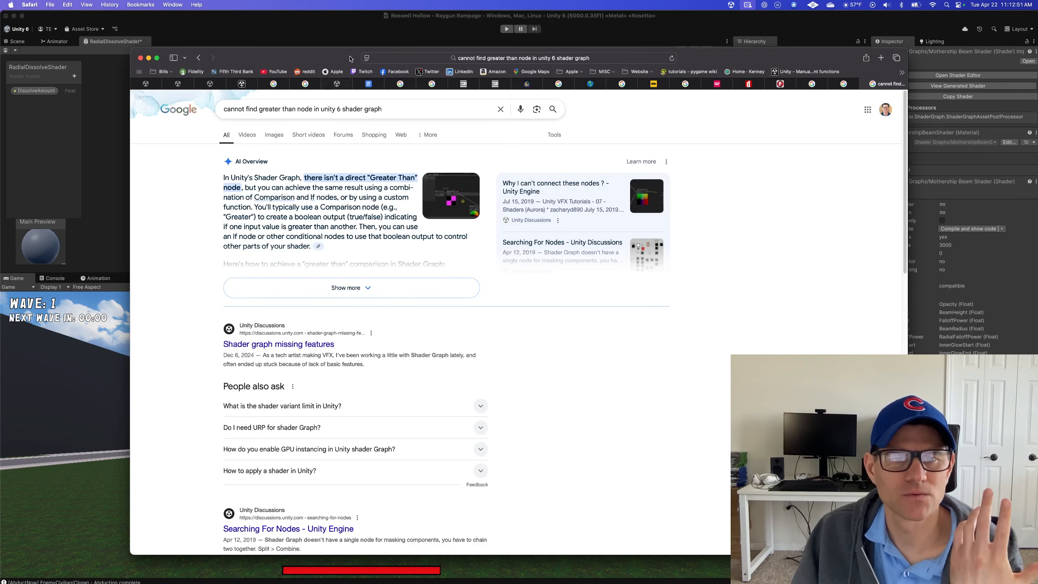
{"action": "left_click", "coordinate": [354, 31]}
{"action": "right_click", "coordinate": [238, 208]}
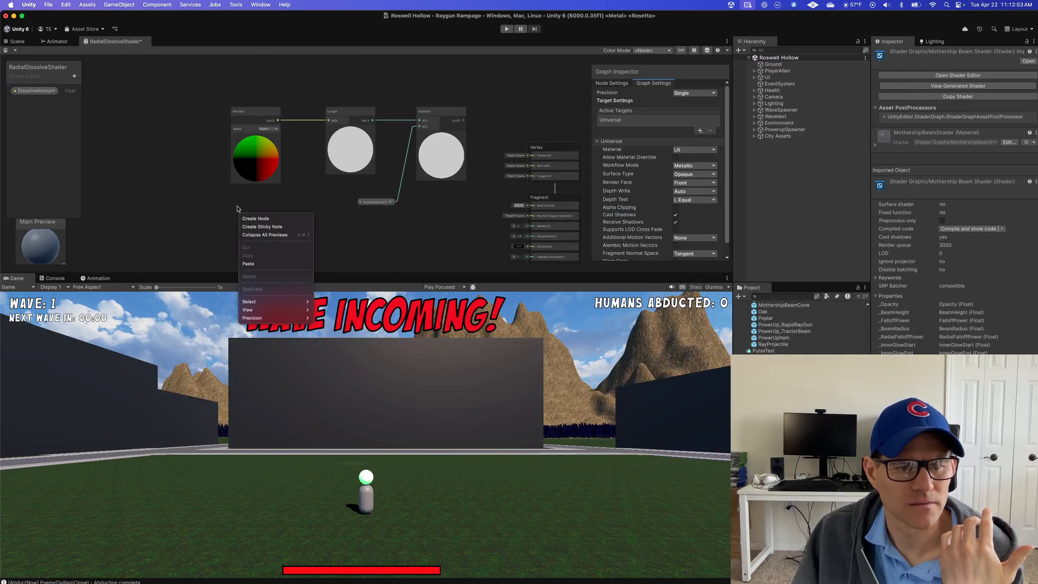
{"action": "key", "text": "Escape"}
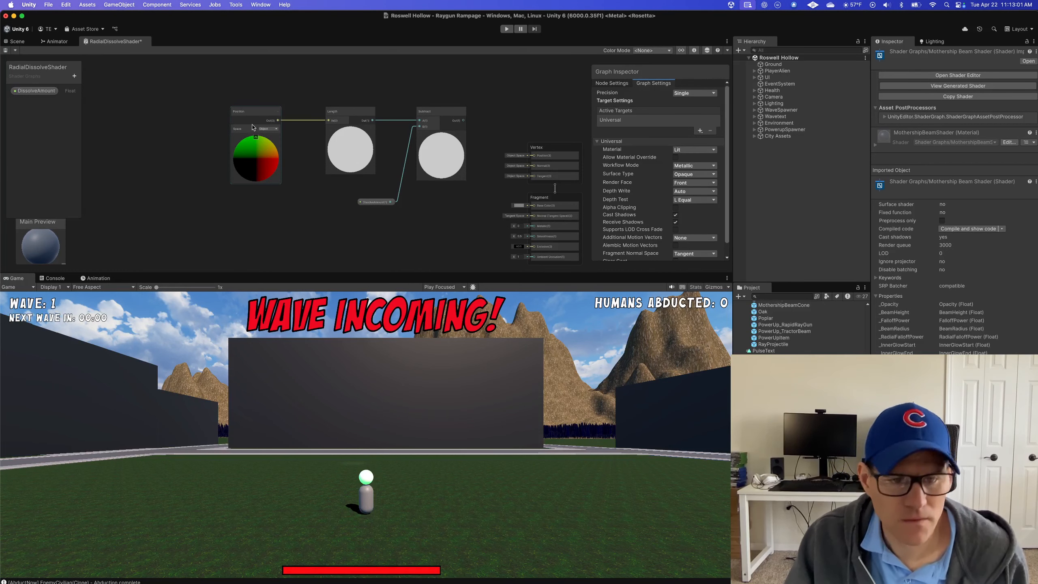
{"action": "right_click", "coordinate": [272, 230]}
{"action": "left_click", "coordinate": [286, 240]}
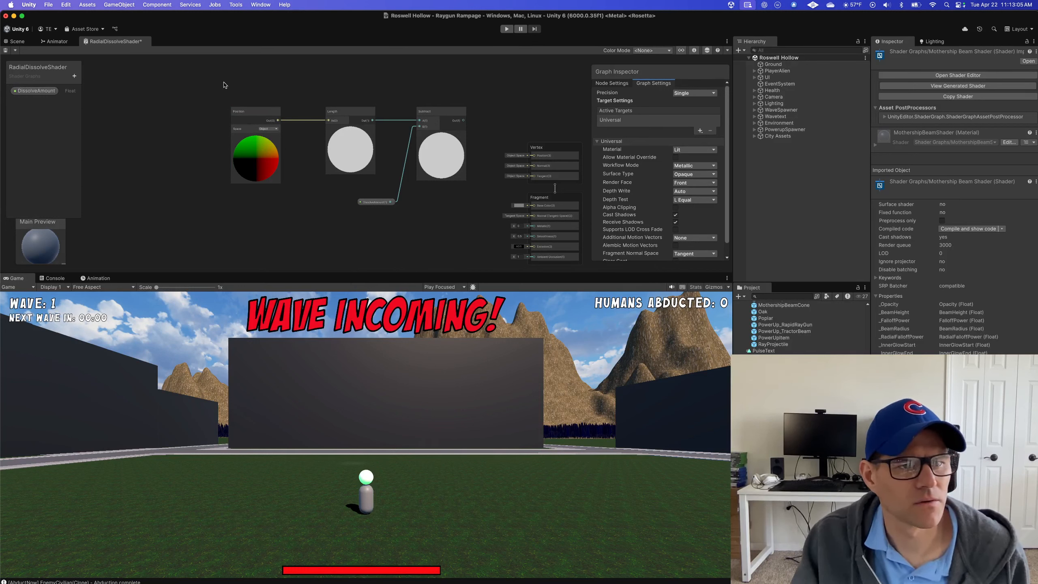
{"action": "scroll", "coordinate": [251, 118], "scroll_direction": "down", "scroll_amount": 5}
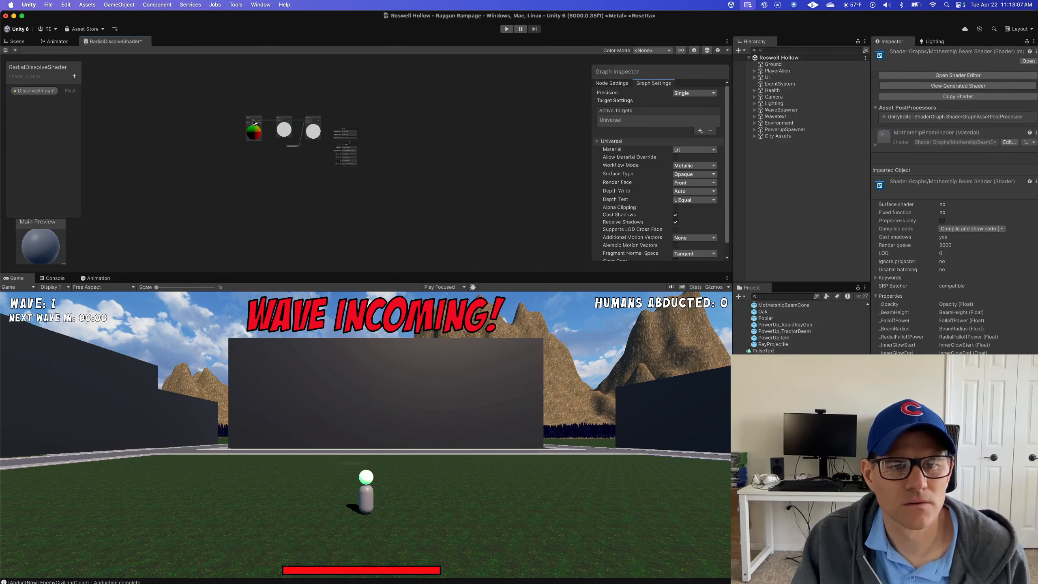
{"action": "scroll", "coordinate": [253, 122], "scroll_direction": "up", "scroll_amount": 5}
{"action": "scroll", "coordinate": [254, 122], "scroll_direction": "down", "scroll_amount": 3}
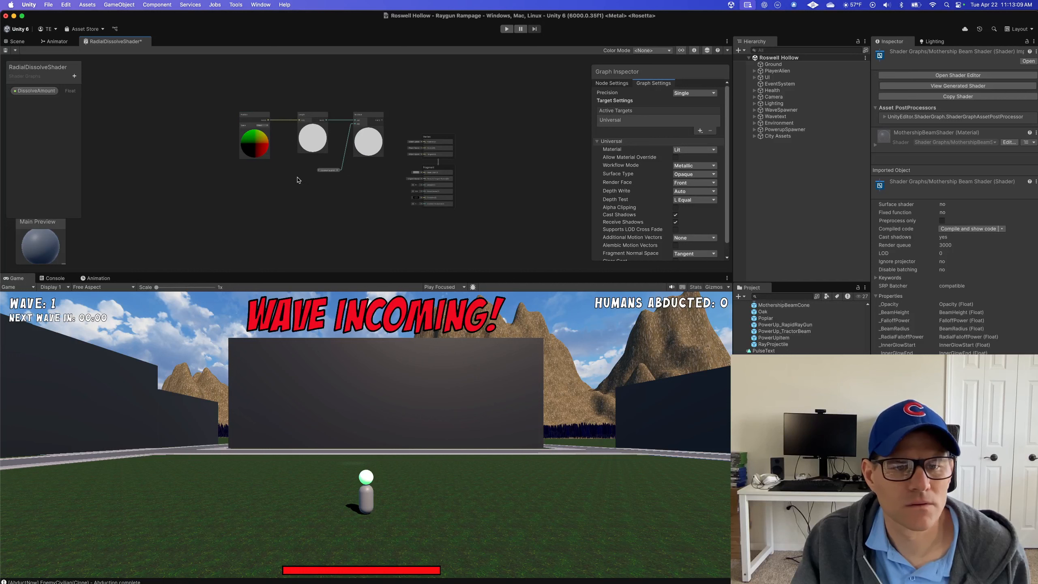
{"action": "scroll", "coordinate": [297, 180], "scroll_direction": "up", "scroll_amount": 3}
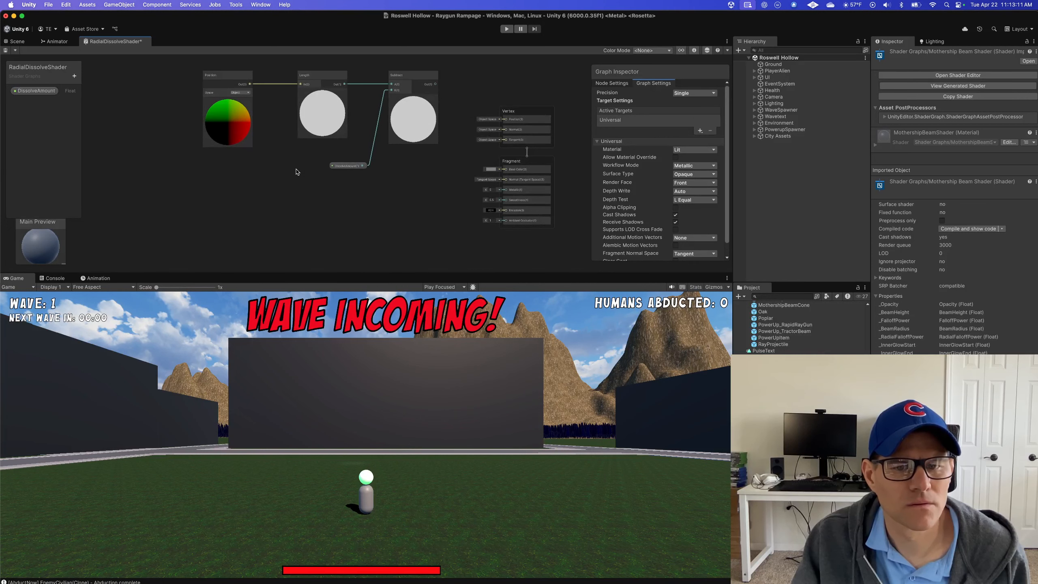
Add a Comparison node to the RadialDissolveShader graph in the empty space below the Length node
{"action": "middle_click_drag", "start_coordinate": [297, 172], "coordinate": [325, 197]}
{"action": "right_click", "coordinate": [313, 199]}
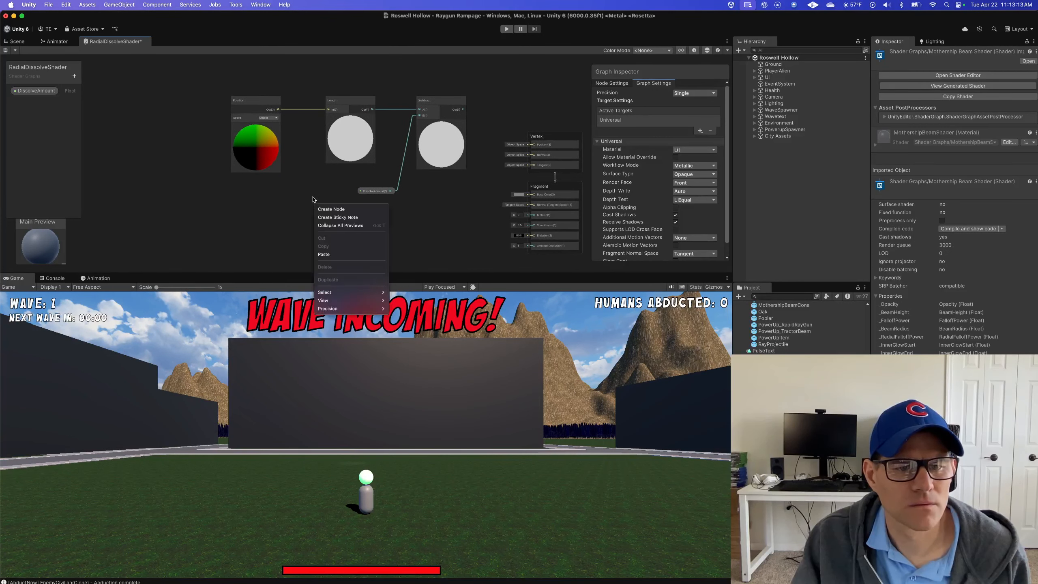
{"action": "left_click", "coordinate": [322, 209]}
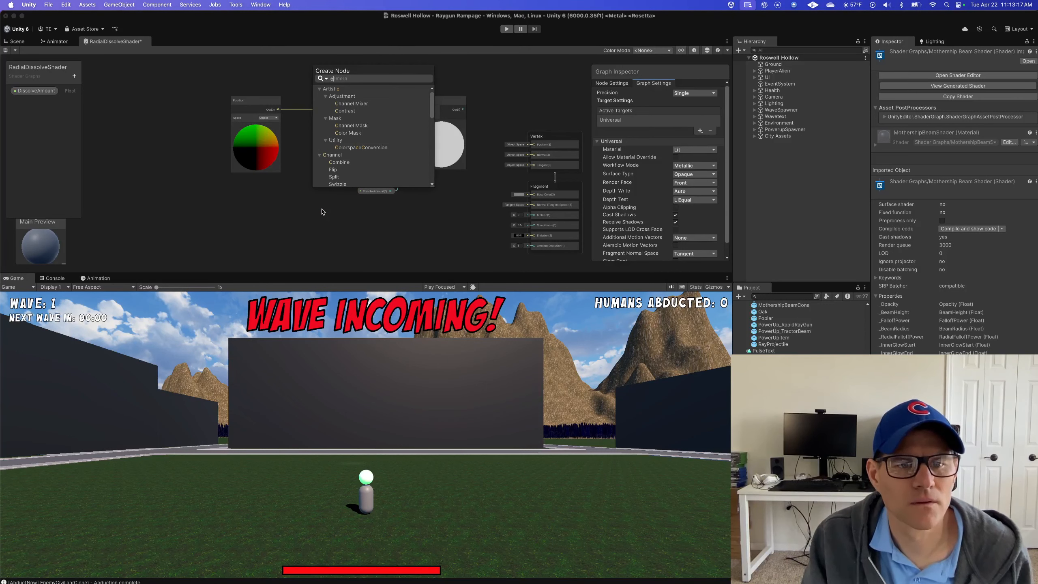
{"action": "type", "text": "gre"}
{"action": "key", "text": "Return"}
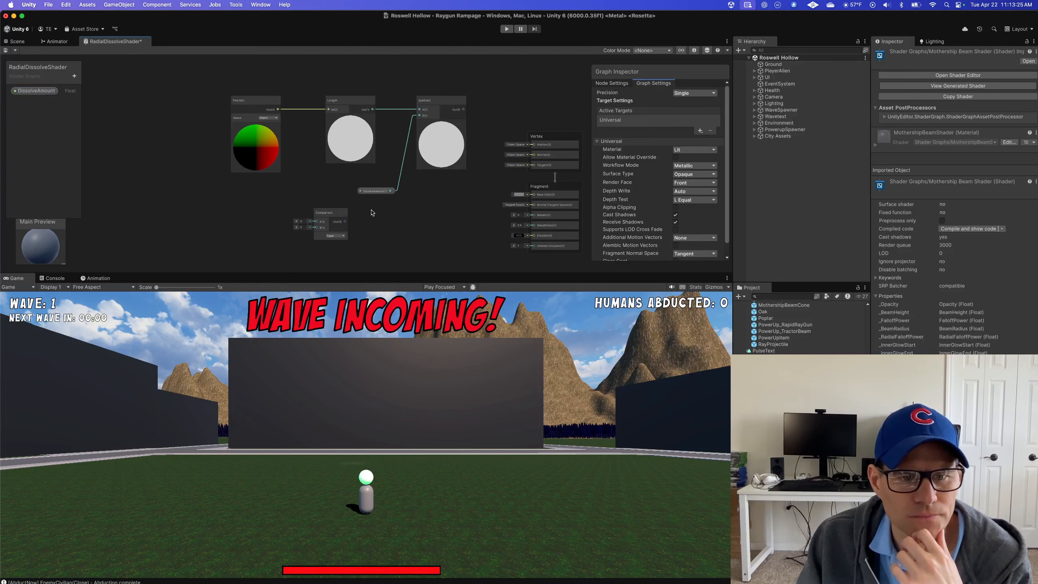
Line up Position, Length, Subtract and Comparison with DissolveAmount above them, and connect Subtract's output to Comparison's A input
{"action": "left_click_drag", "start_coordinate": [343, 213], "coordinate": [453, 194]}
{"action": "left_click_drag", "start_coordinate": [254, 101], "coordinate": [136, 137]}
{"action": "left_click_drag", "start_coordinate": [348, 140], "coordinate": [220, 141]}
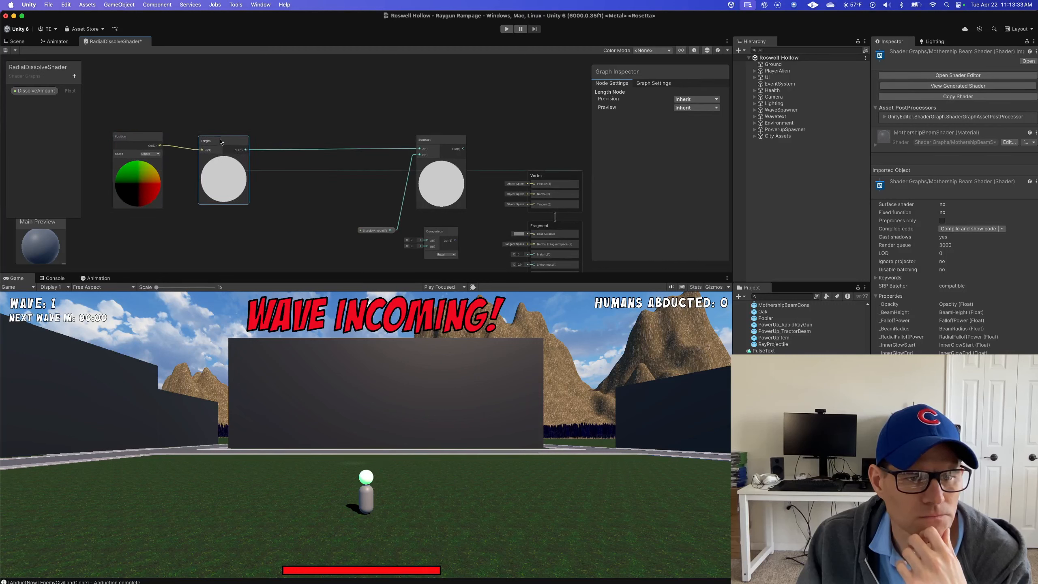
{"action": "left_click_drag", "start_coordinate": [459, 141], "coordinate": [320, 146]}
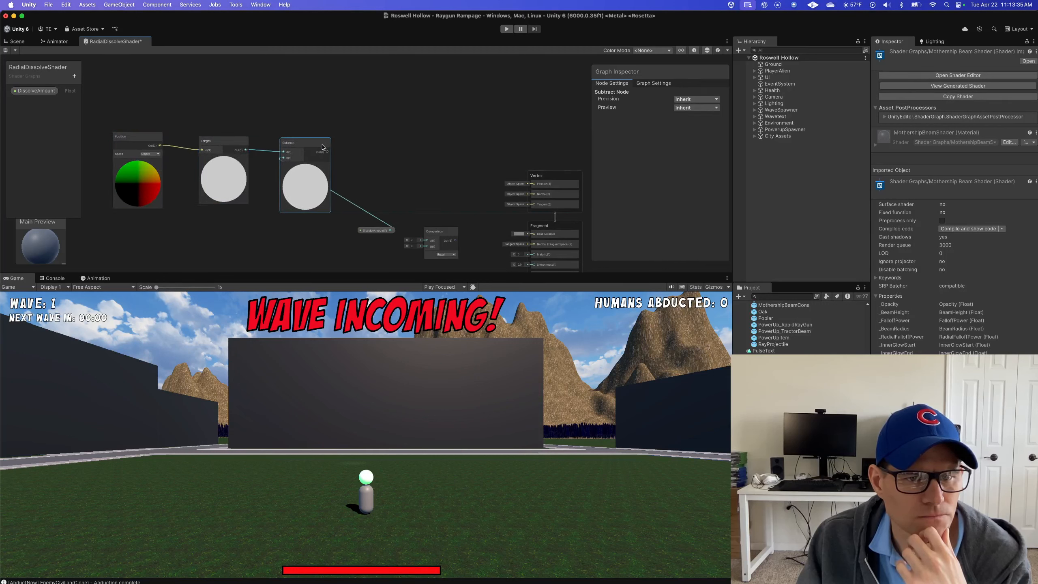
{"action": "left_click_drag", "start_coordinate": [383, 235], "coordinate": [247, 101]}
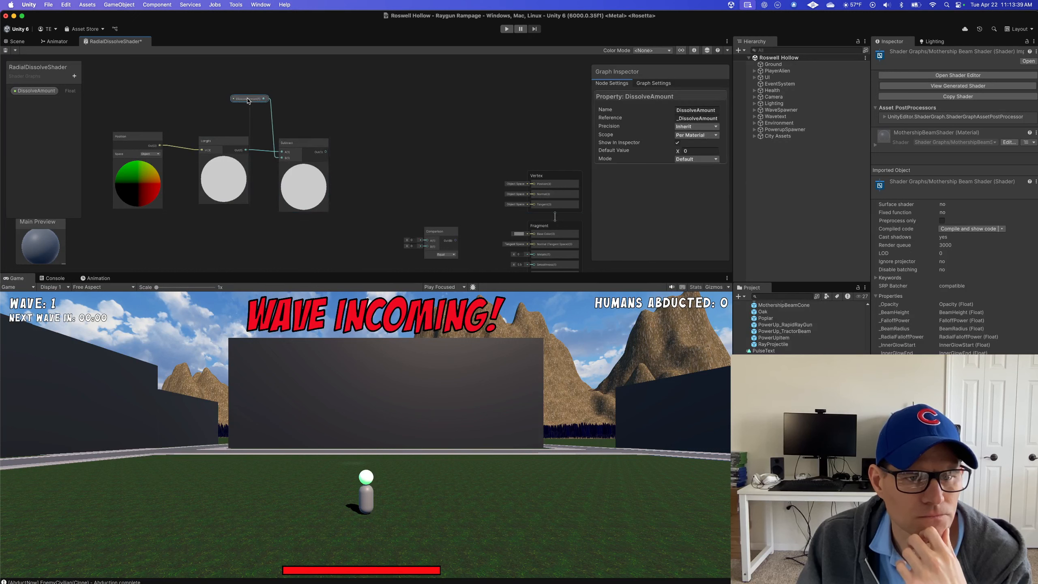
{"action": "left_click_drag", "start_coordinate": [442, 231], "coordinate": [388, 136]}
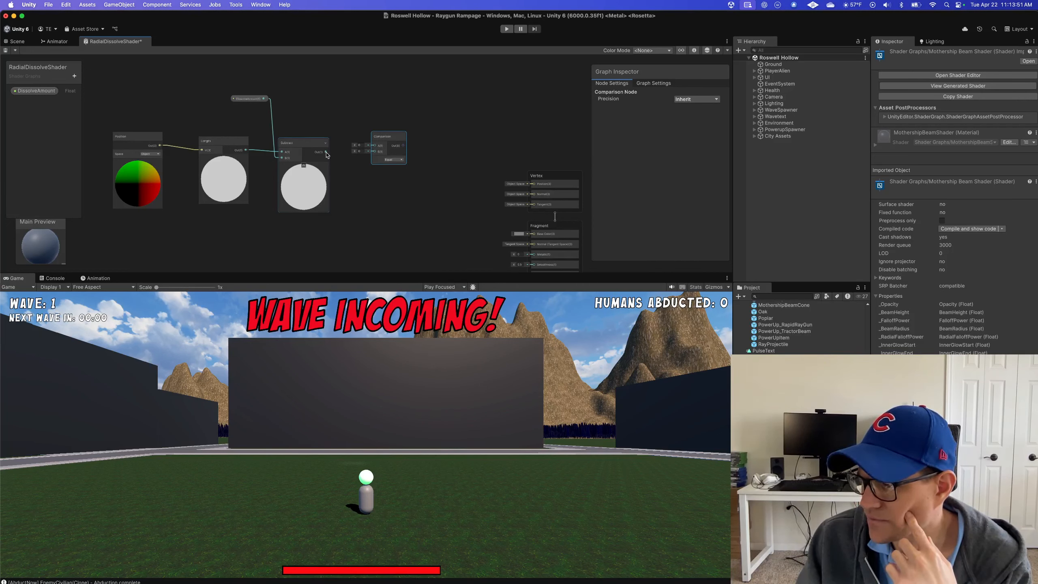
{"action": "left_click_drag", "start_coordinate": [326, 152], "coordinate": [374, 146]}
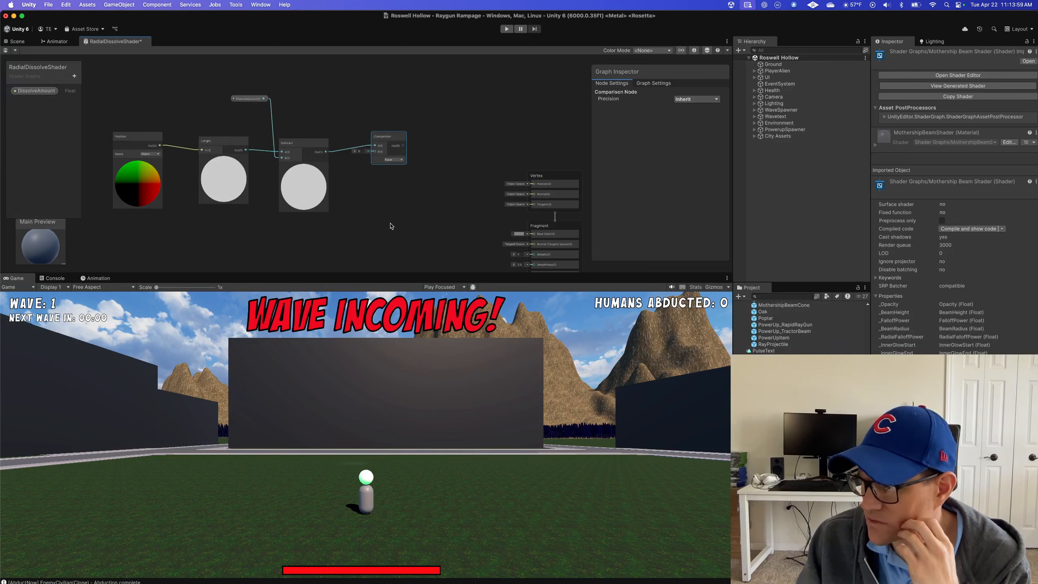
Add a Float node below the Comparison node and connect its output to Comparison's B input
{"action": "right_click", "coordinate": [375, 215]}
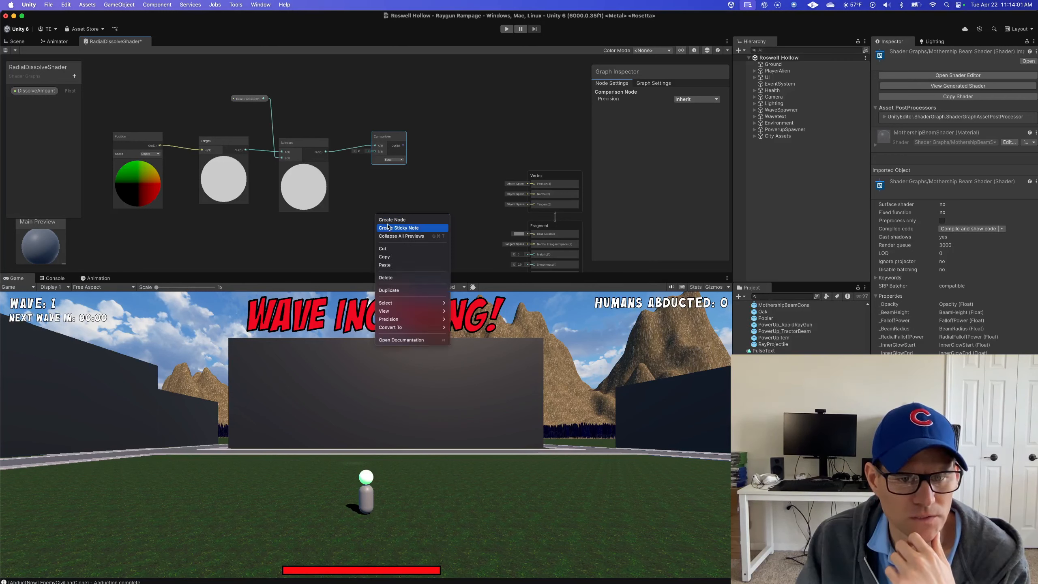
{"action": "left_click", "coordinate": [389, 221]}
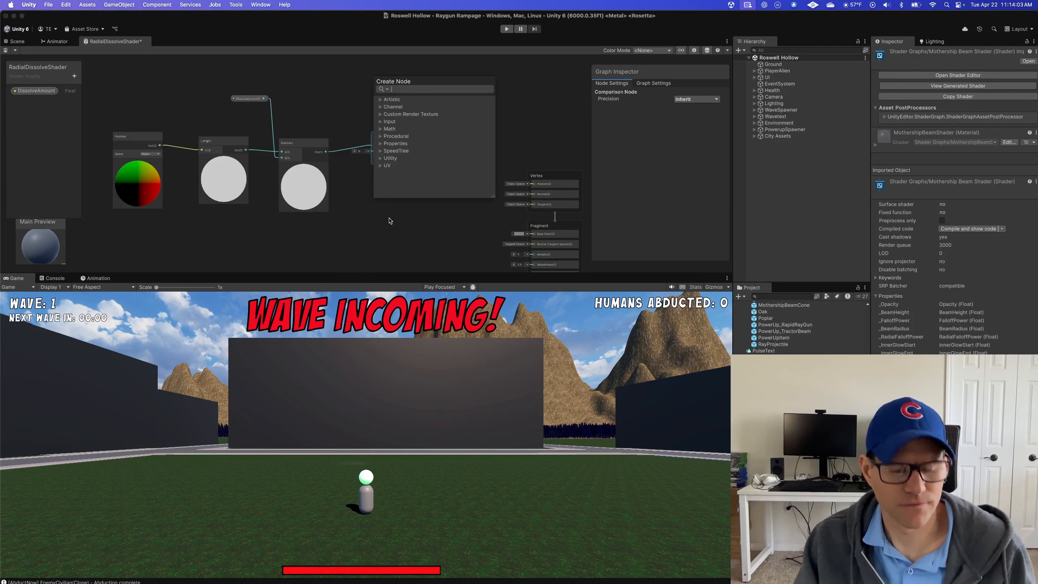
{"action": "type", "text": "float"}
{"action": "key", "text": "Return"}
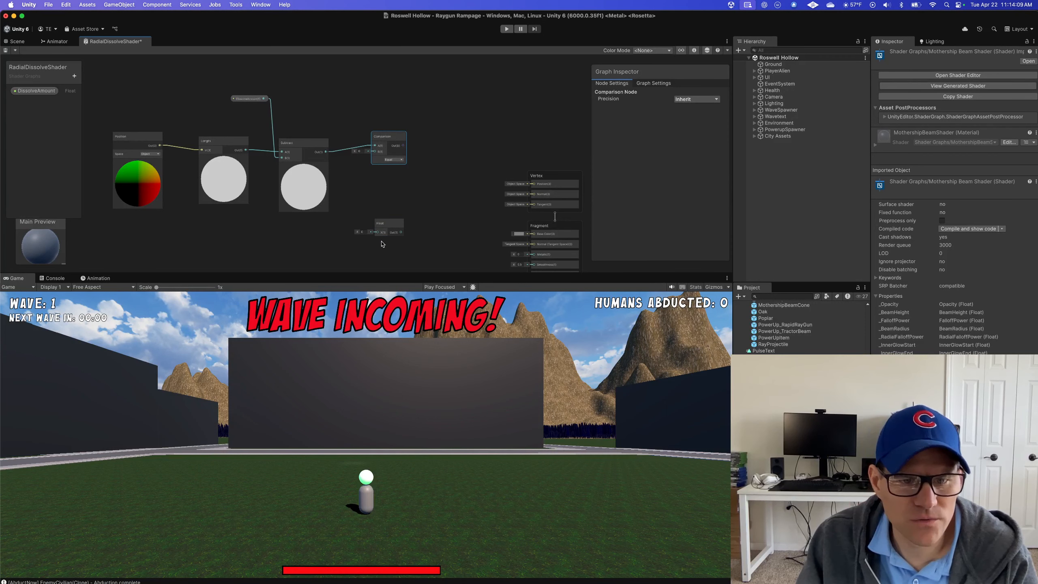
{"action": "left_click_drag", "start_coordinate": [388, 224], "coordinate": [369, 191]}
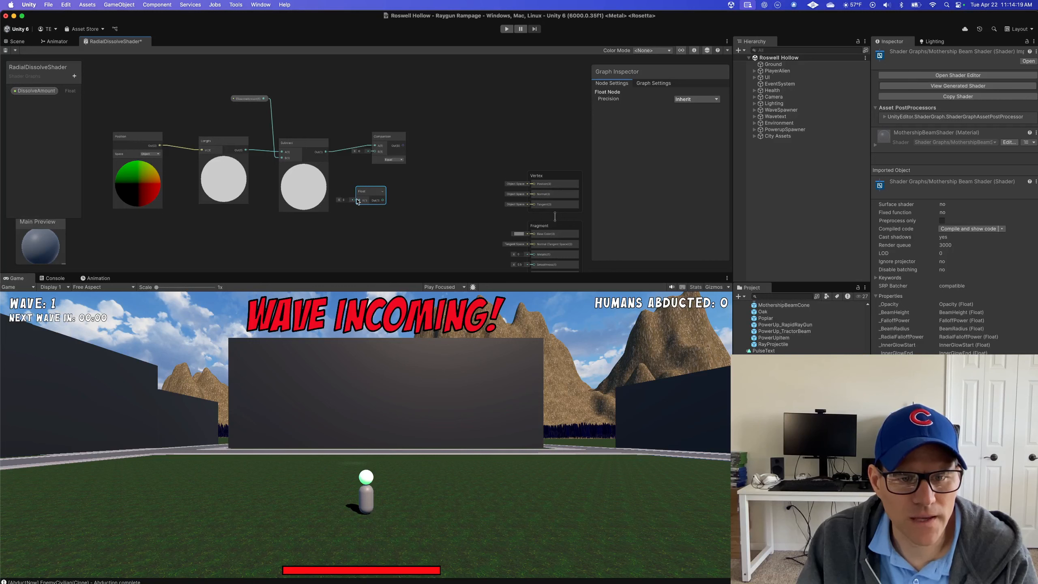
{"action": "left_click_drag", "start_coordinate": [360, 199], "coordinate": [375, 155]}
{"action": "left_click", "coordinate": [477, 104]}
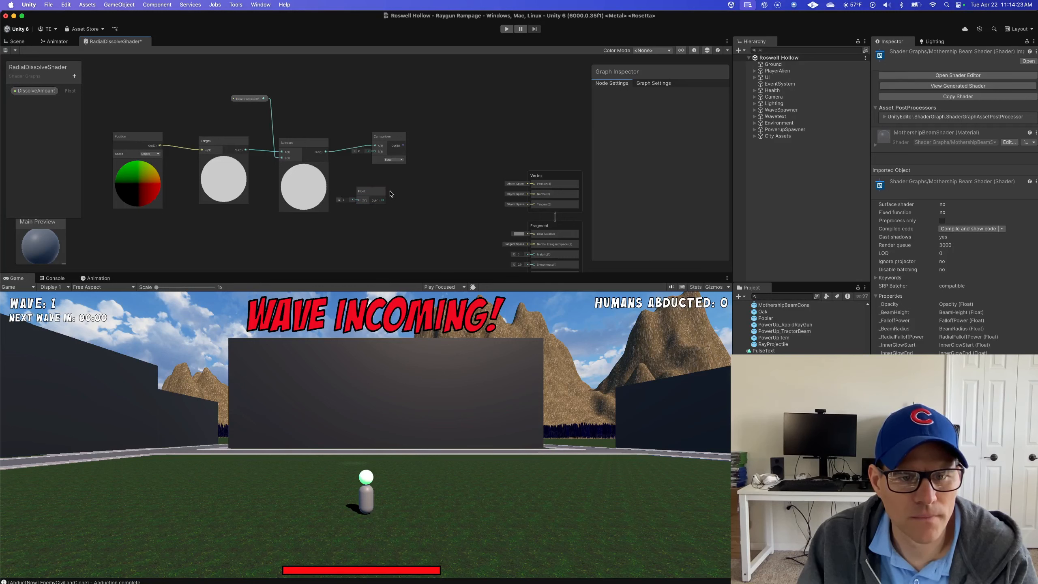
{"action": "left_click_drag", "start_coordinate": [384, 200], "coordinate": [374, 152]}
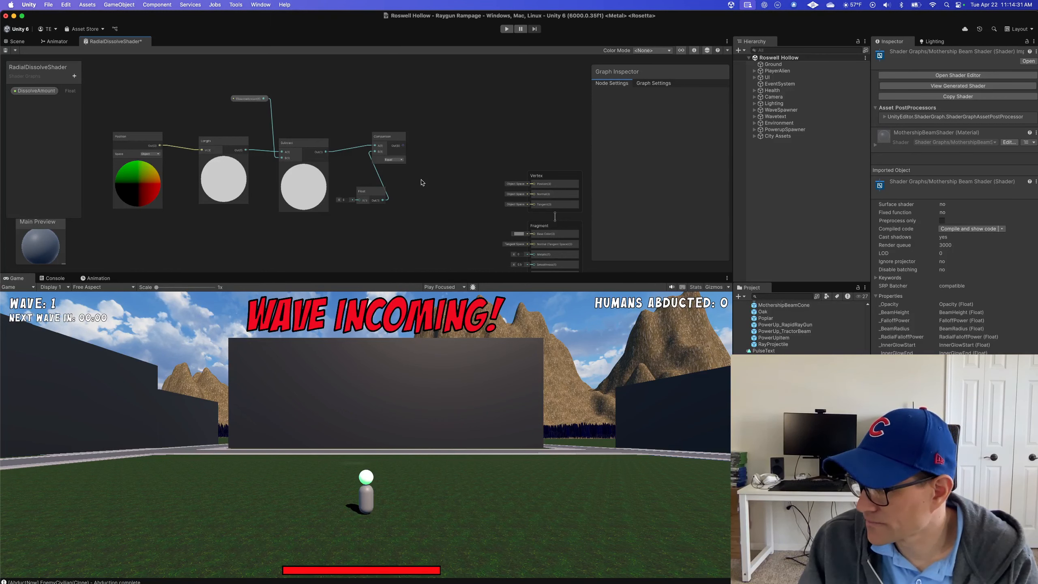
Set the Comparison node's operator to Greater and check the selected option
{"action": "left_click", "coordinate": [400, 160]}
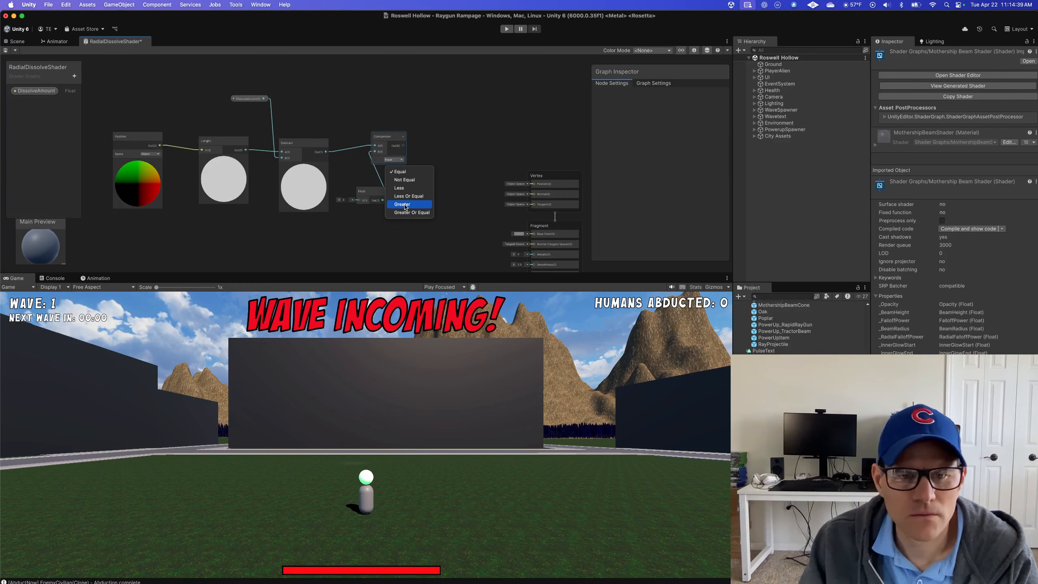
{"action": "left_click", "coordinate": [406, 205]}
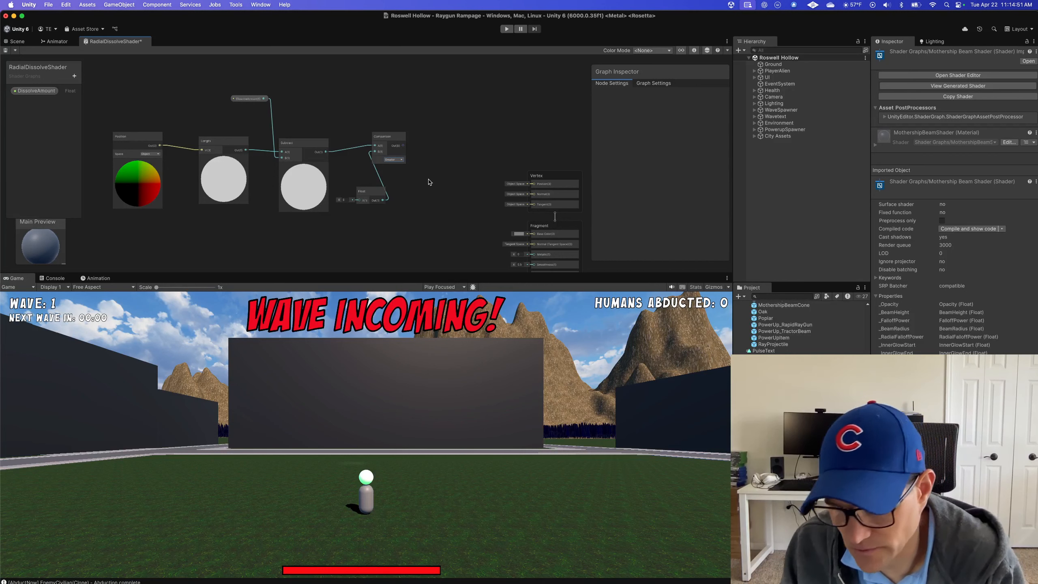
{"action": "left_click", "coordinate": [401, 162]}
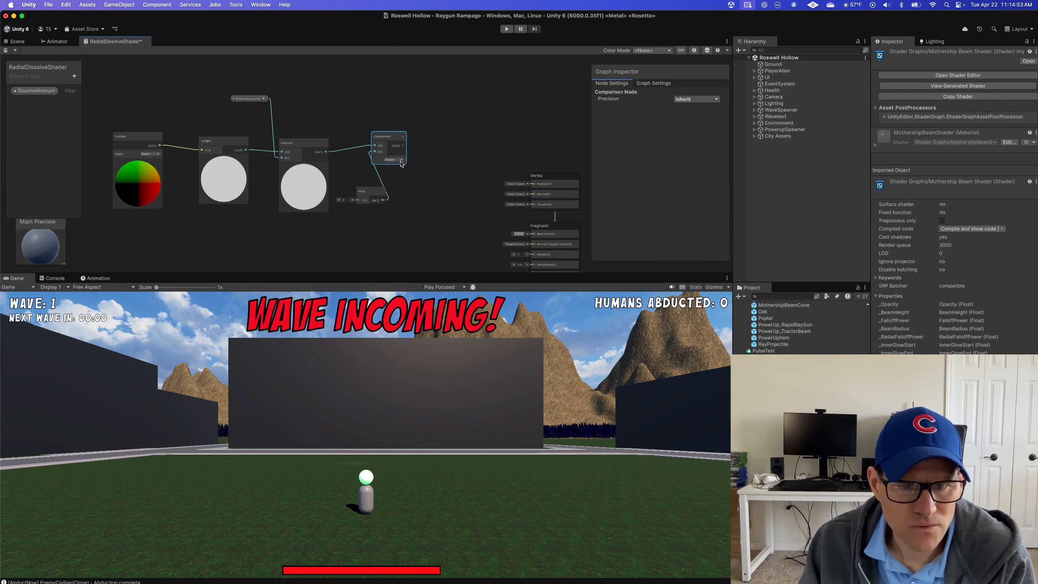
{"action": "left_click", "coordinate": [401, 160]}
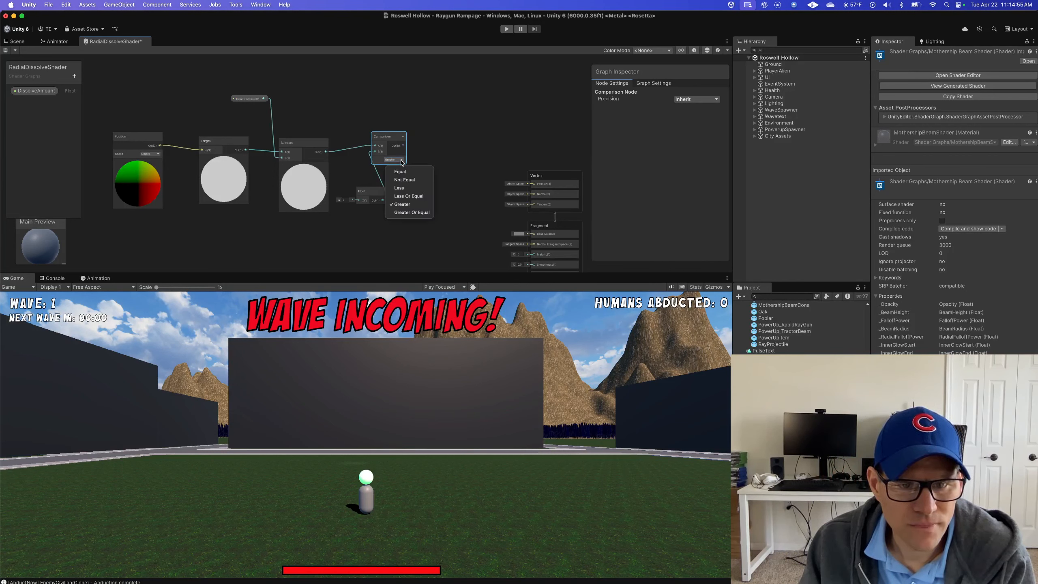
{"action": "left_click", "coordinate": [423, 159]}
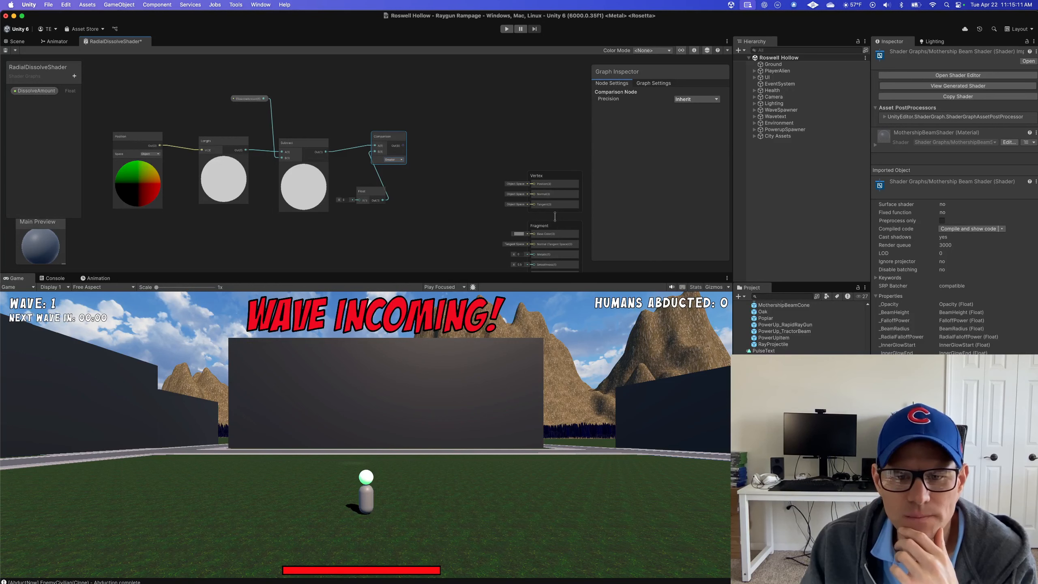
Set the shader graph's Surface Type to Transparent in its Universal target settings
{"action": "middle_click_drag", "start_coordinate": [505, 216], "coordinate": [500, 183]}
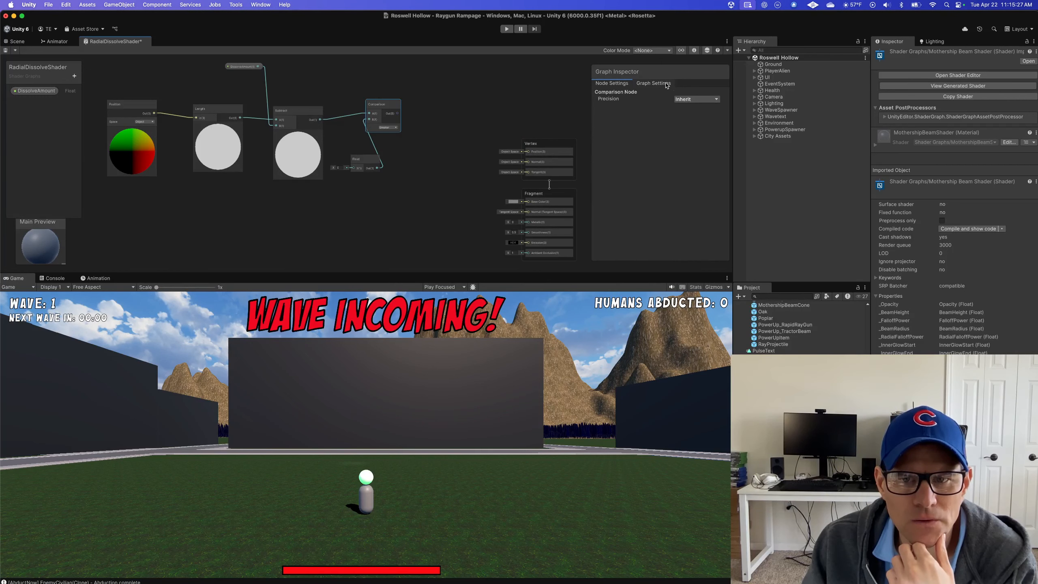
{"action": "left_click", "coordinate": [665, 84]}
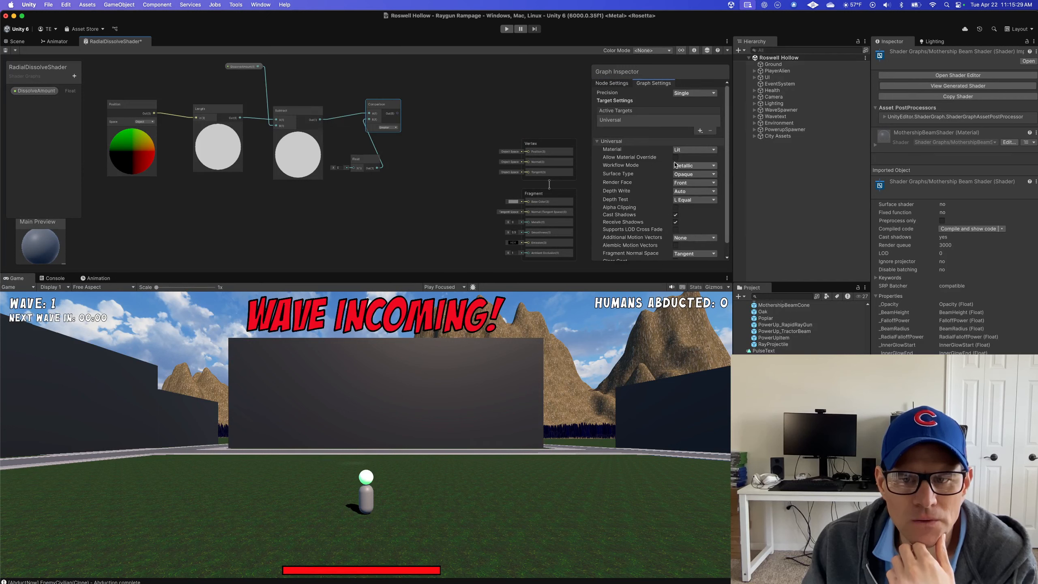
{"action": "scroll", "coordinate": [676, 164], "scroll_direction": "down", "scroll_amount": 1}
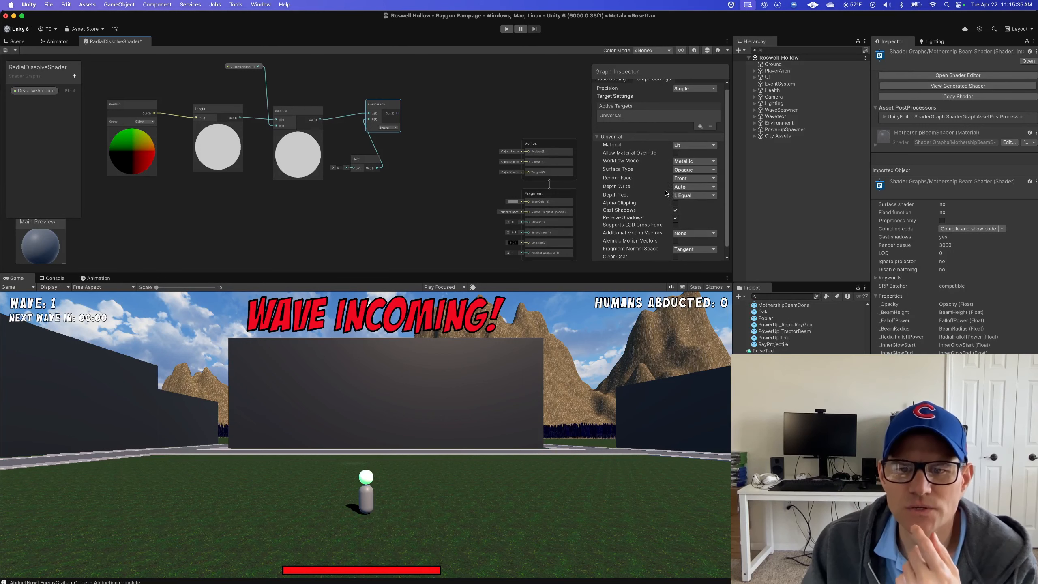
{"action": "left_click", "coordinate": [694, 169]}
{"action": "left_click", "coordinate": [690, 187]}
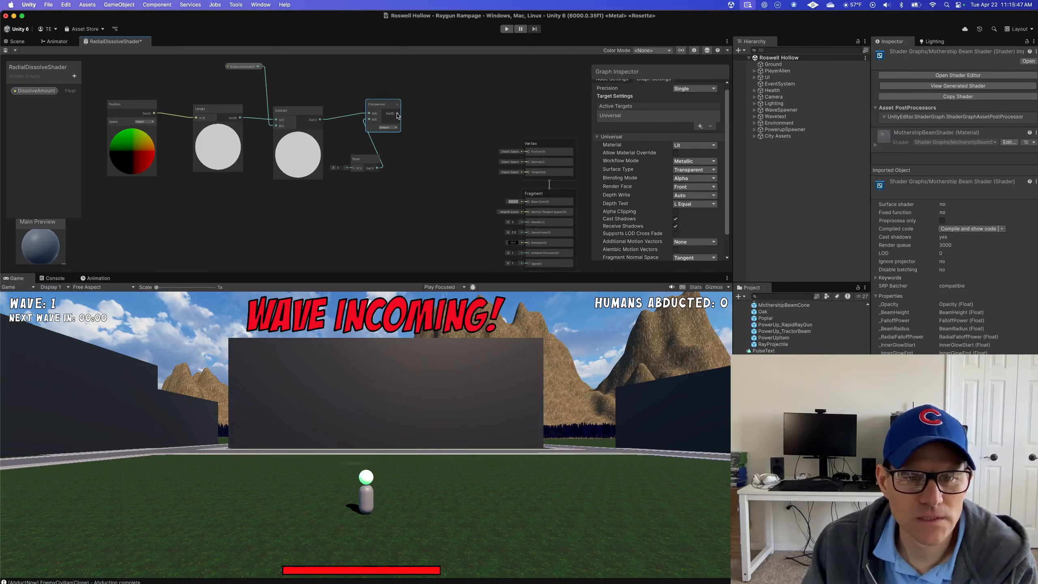
Connect the Comparison node's output to the Alpha input of the Fragment block
{"action": "left_click_drag", "start_coordinate": [397, 116], "coordinate": [528, 194]}
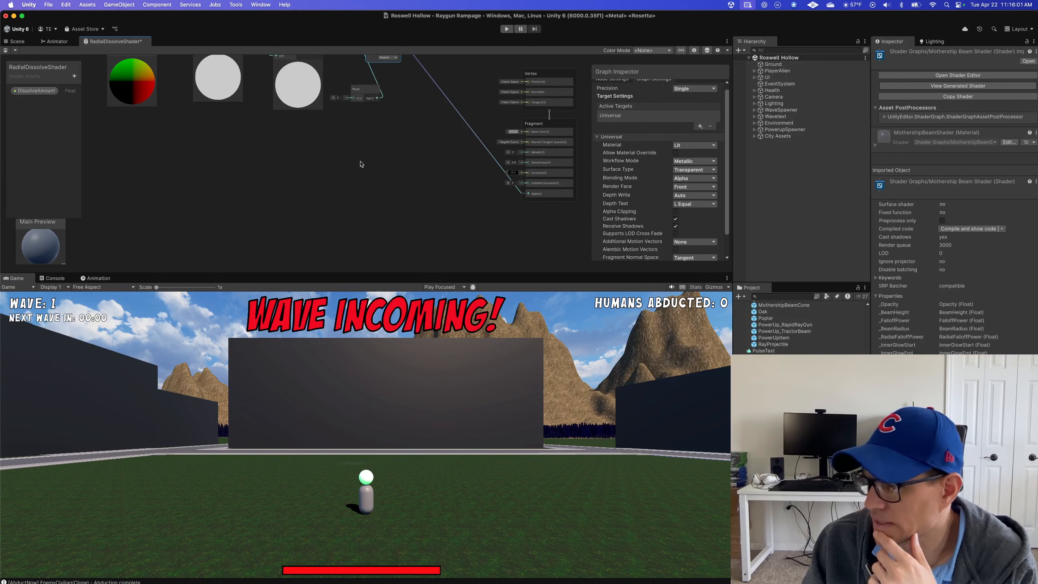
{"action": "scroll", "coordinate": [371, 171], "scroll_direction": "down", "scroll_amount": 1}
{"action": "middle_click_drag", "start_coordinate": [372, 174], "coordinate": [372, 189]}
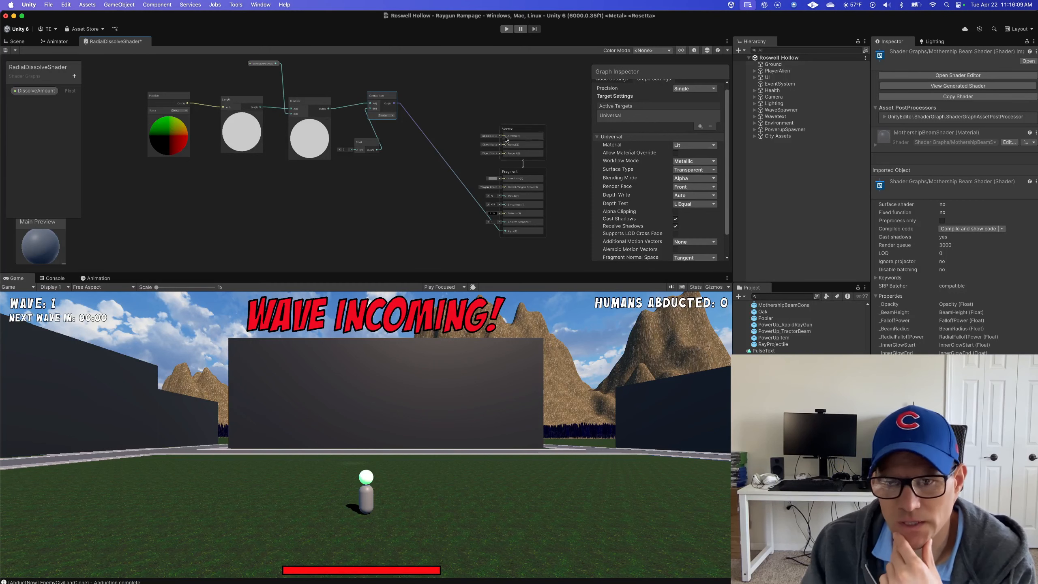
{"action": "scroll", "coordinate": [627, 160], "scroll_direction": "up", "scroll_amount": 1}
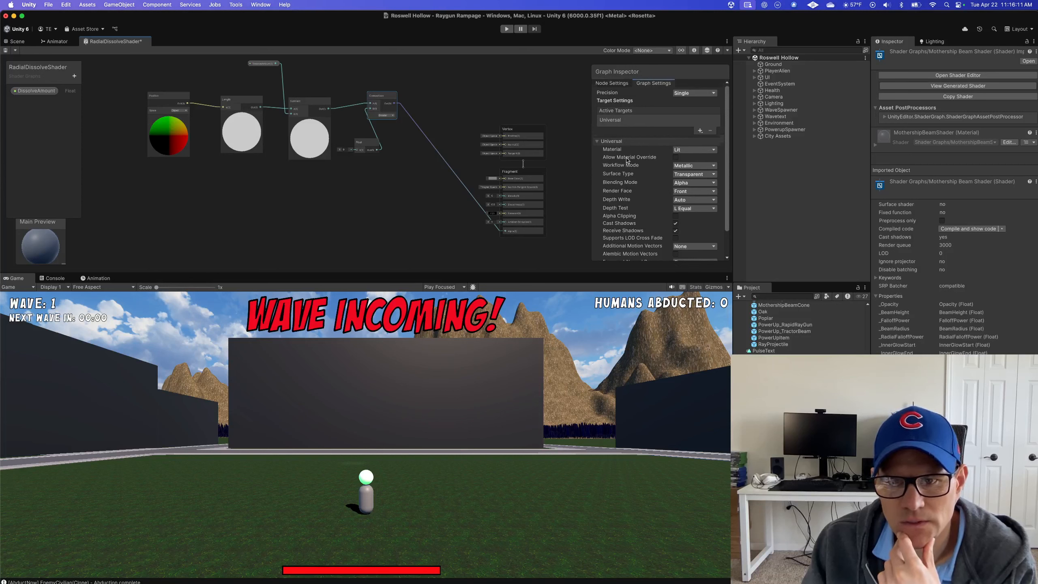